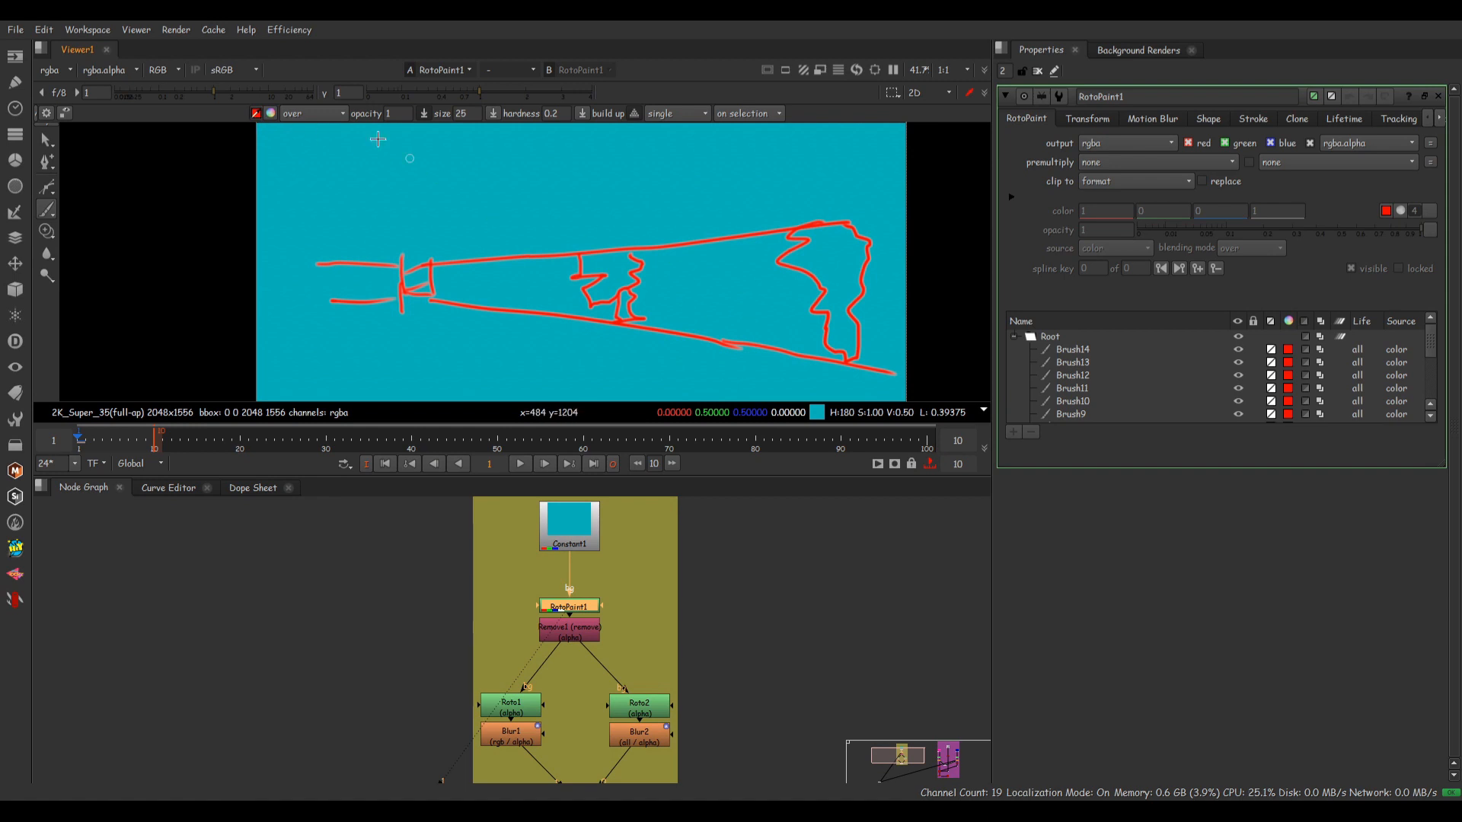
- Set the paint colour to green and draw an upward arrow from the camera sketch with the handwritten label Camera
left_click(271, 112)
mouse_move(685, 412)
left_mouse_down()
mouse_move(868, 408)
mouse_move(538, 389)
left_mouse_up()
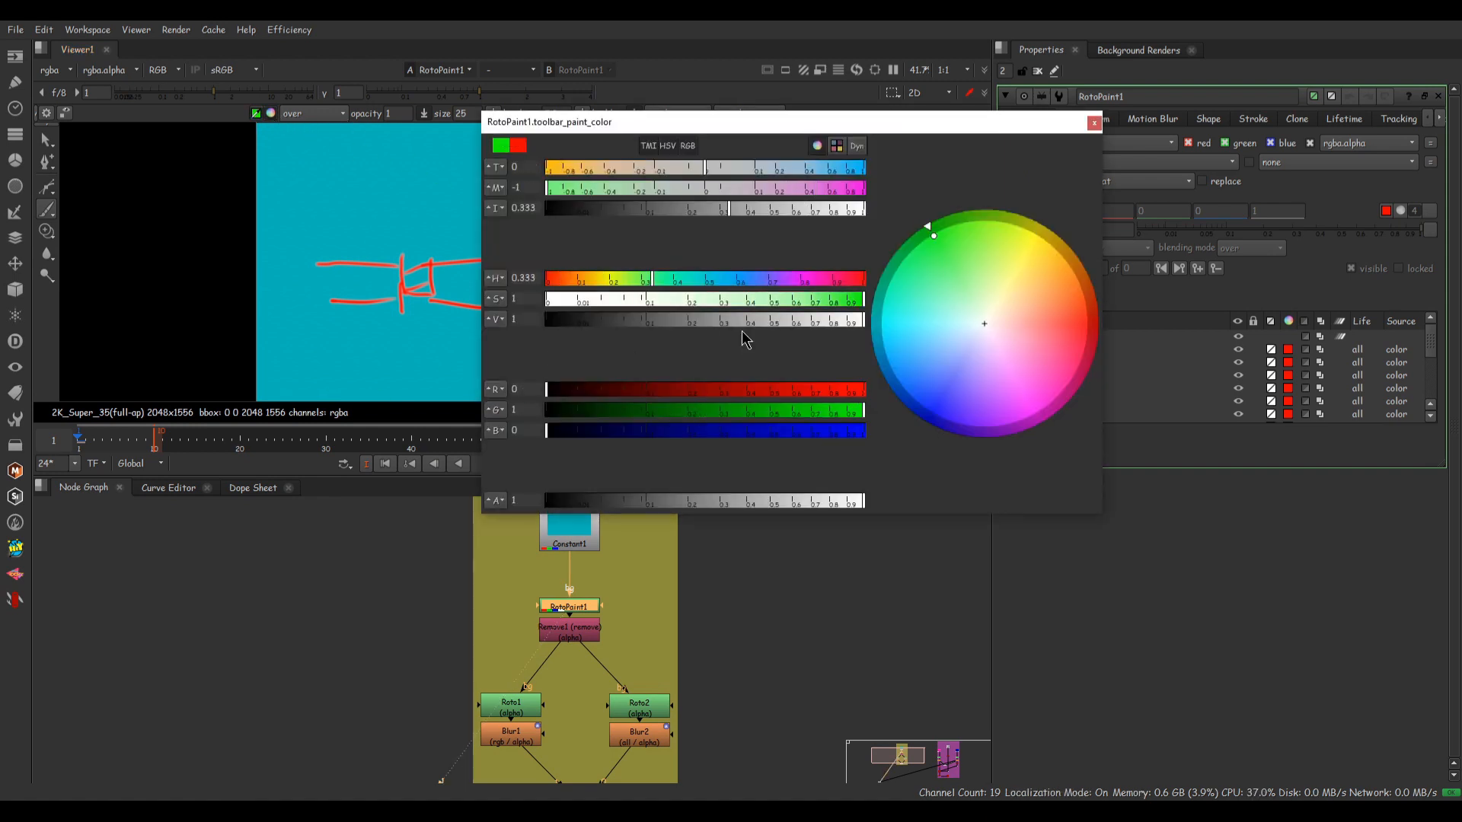
left_click(1094, 122)
middle_click_drag(375, 274, 411, 305)
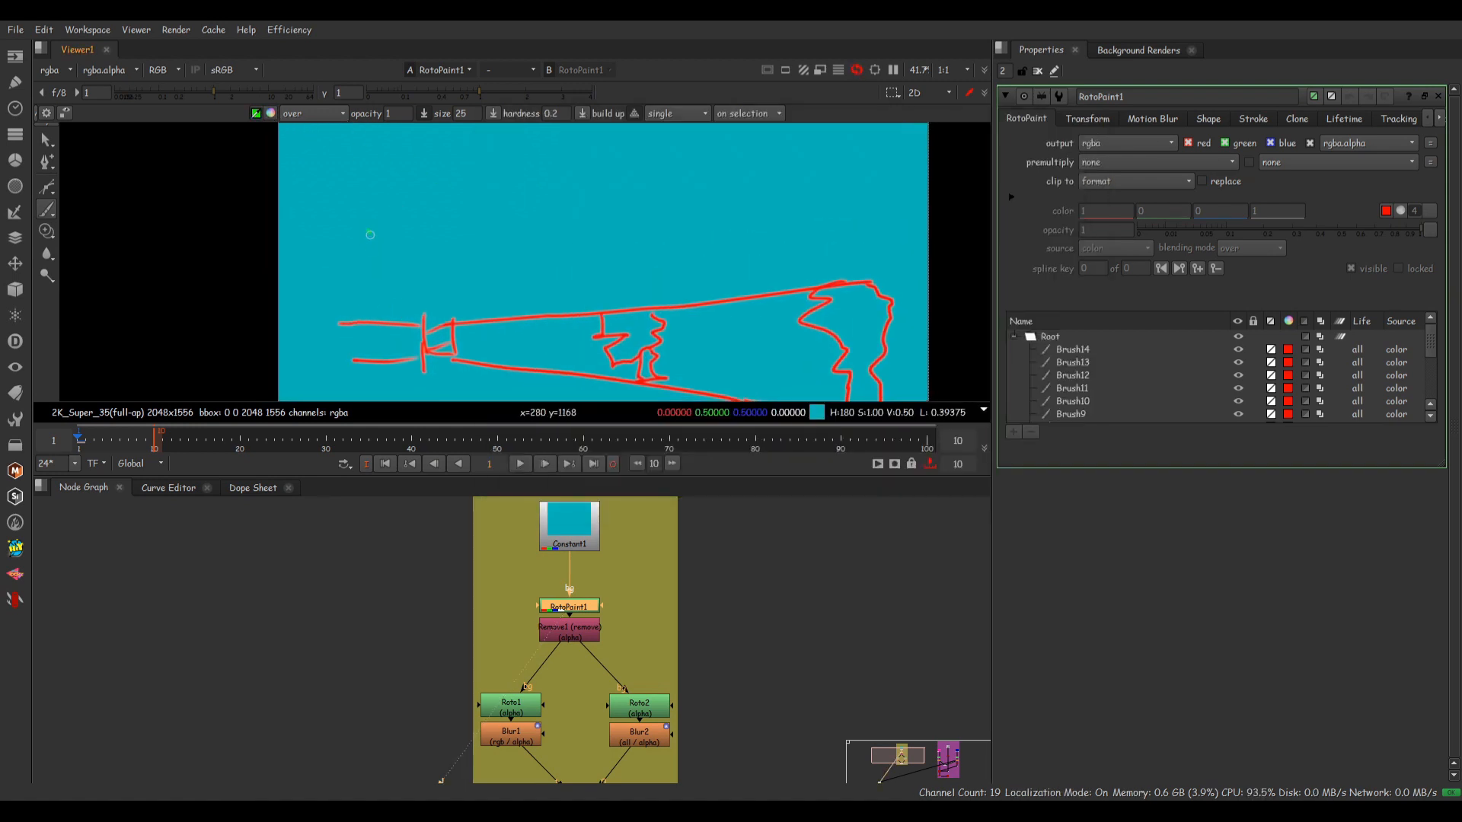
left_click_drag(372, 227, 370, 318)
left_click_drag(337, 248, 389, 265)
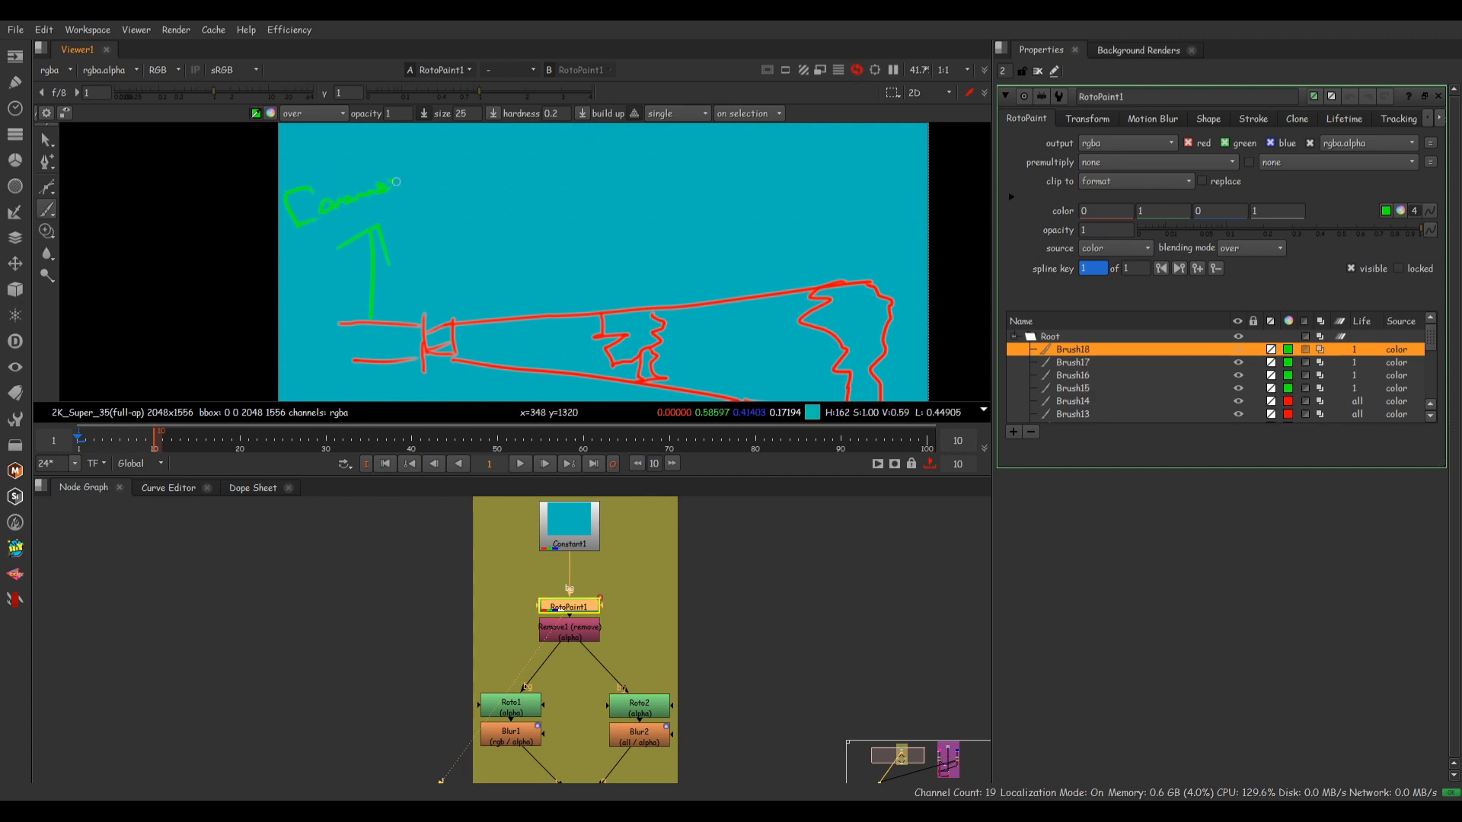
left_click_drag(397, 186, 415, 180)
left_click_drag(418, 181, 439, 185)
- Draw a green upward arrow from the middle object in the sketch and handwrite its label, Object 1
left_click_drag(632, 245, 629, 310)
left_click_drag(615, 270, 652, 275)
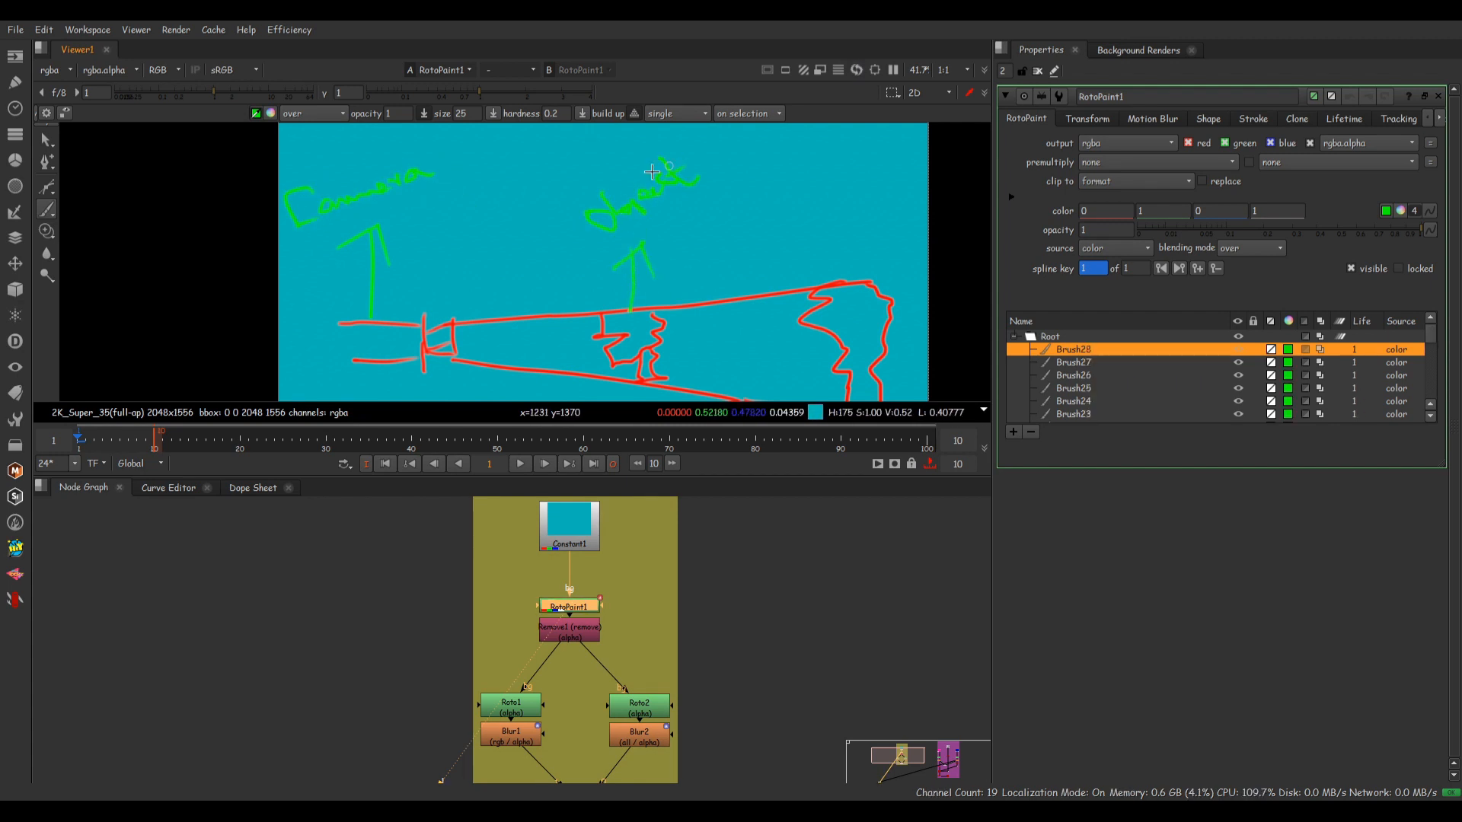
left_click_drag(622, 181, 632, 177)
left_click_drag(691, 157, 734, 162)
- Draw a green upward arrow from the far object in the sketch and handwrite its label, Object 2
middle_click_drag(723, 272, 593, 278)
left_click_drag(707, 222, 711, 273)
mouse_move(685, 242)
left_mouse_down()
mouse_move(710, 217)
mouse_move(729, 254)
left_mouse_up()
left_click_drag(644, 192, 685, 190)
left_click_drag(686, 187, 749, 157)
left_click_drag(752, 143, 791, 154)
- Paint short handwritten number marks above the far and middle object labels, 2 and 1 respectively
left_click_drag(691, 150, 694, 154)
left_click_drag(702, 143, 730, 162)
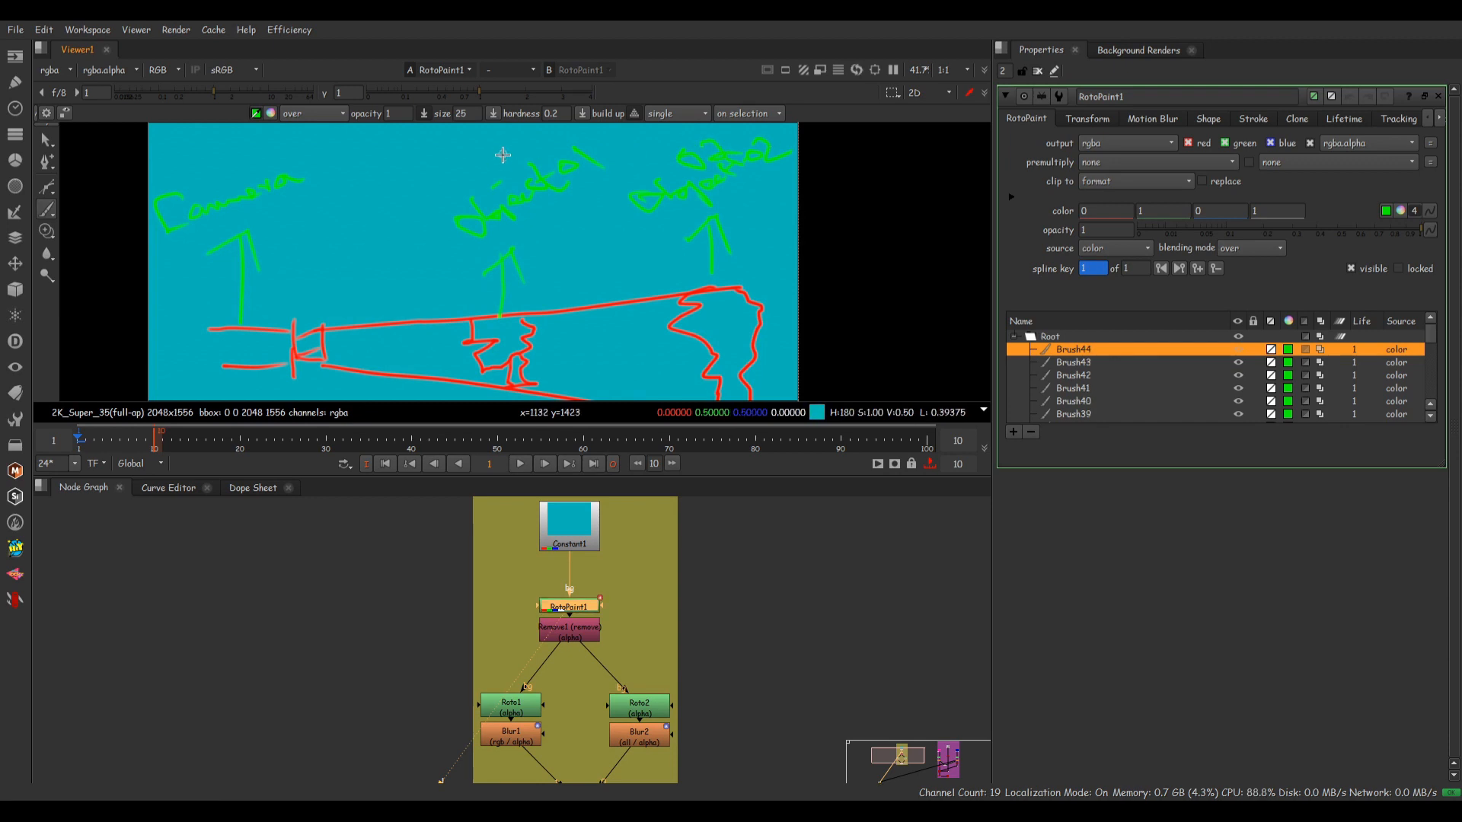
left_click_drag(478, 151, 466, 161)
left_click_drag(488, 142, 502, 162)
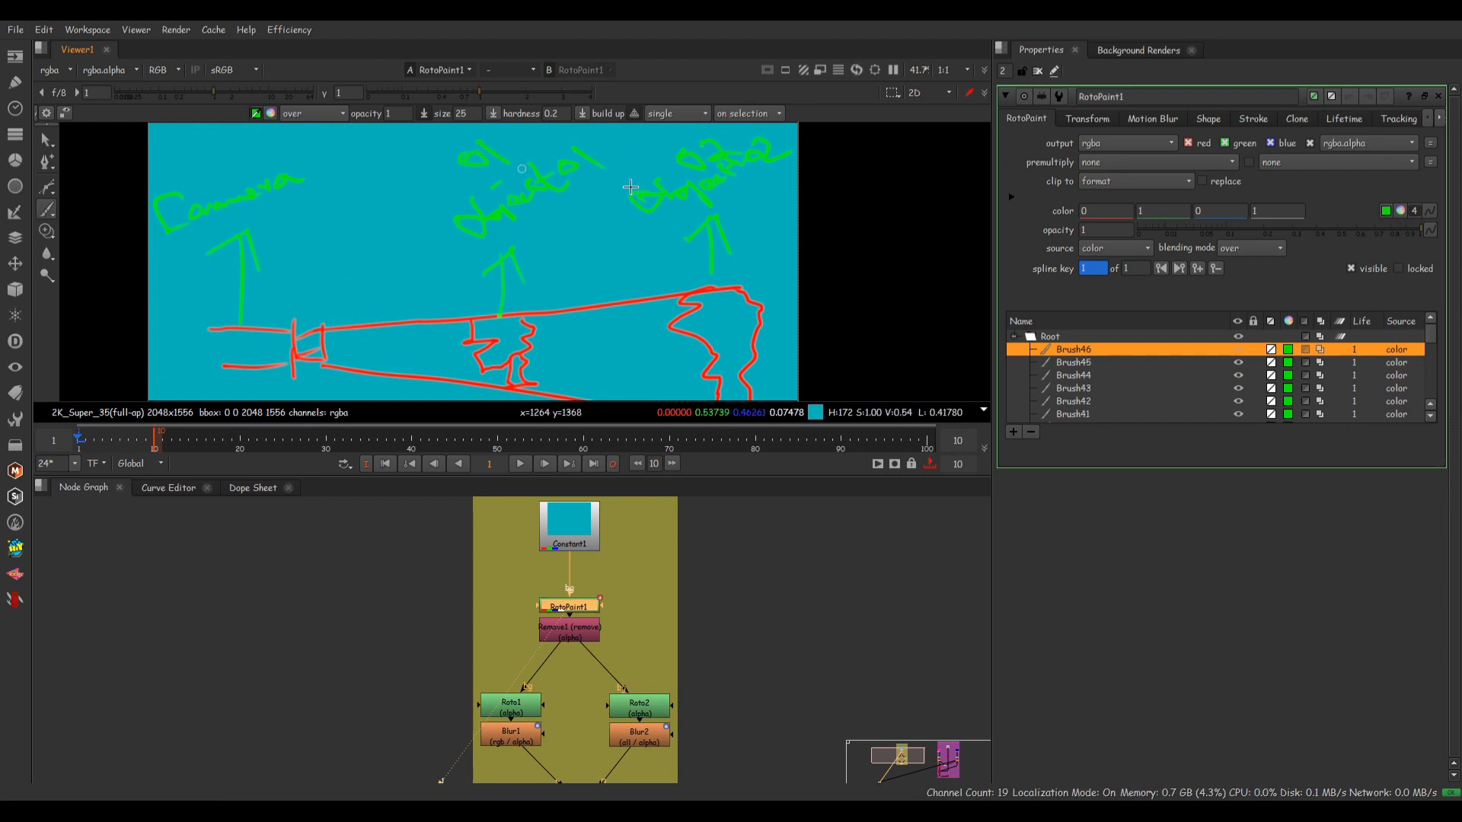
scroll(573, 279, "down", 4)
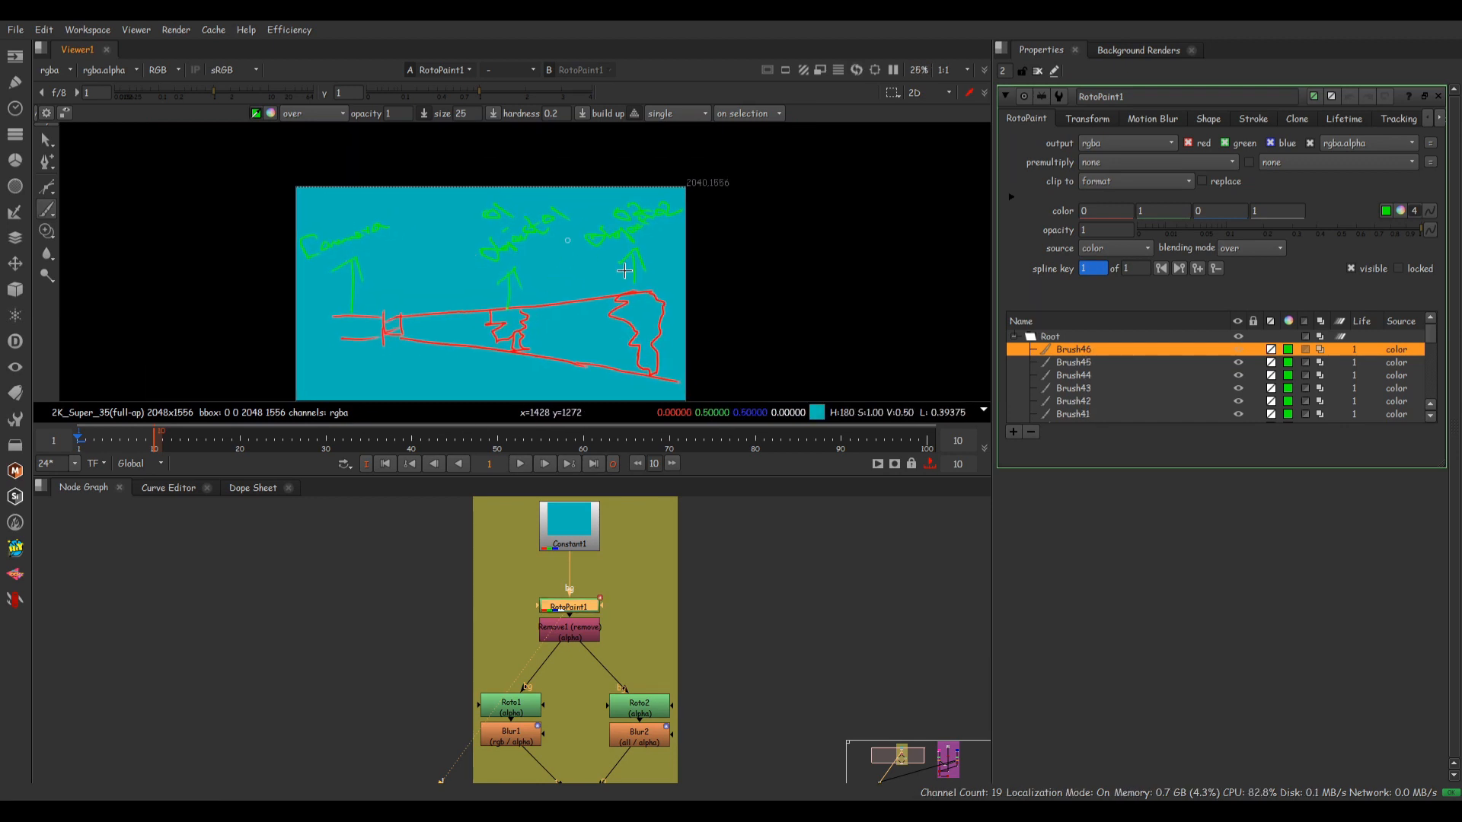
- Compare the outputs of RotoPaint1 and Remove1, and examine the alpha channel after Remove1
double_click(582, 638)
key("1")
middle_click_drag(627, 257, 610, 263)
key("a")
key("a")
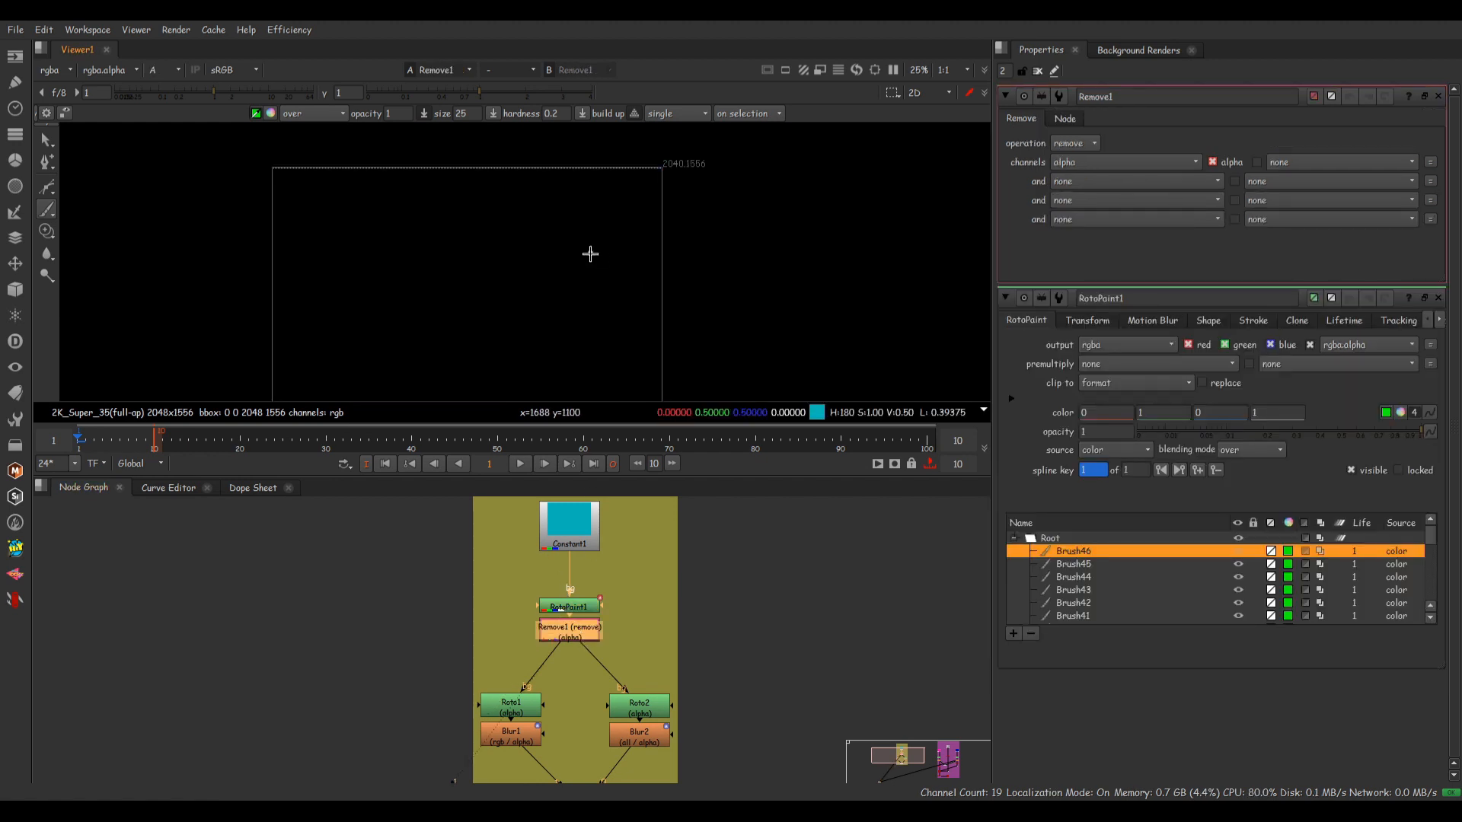
left_click(581, 609)
key("1")
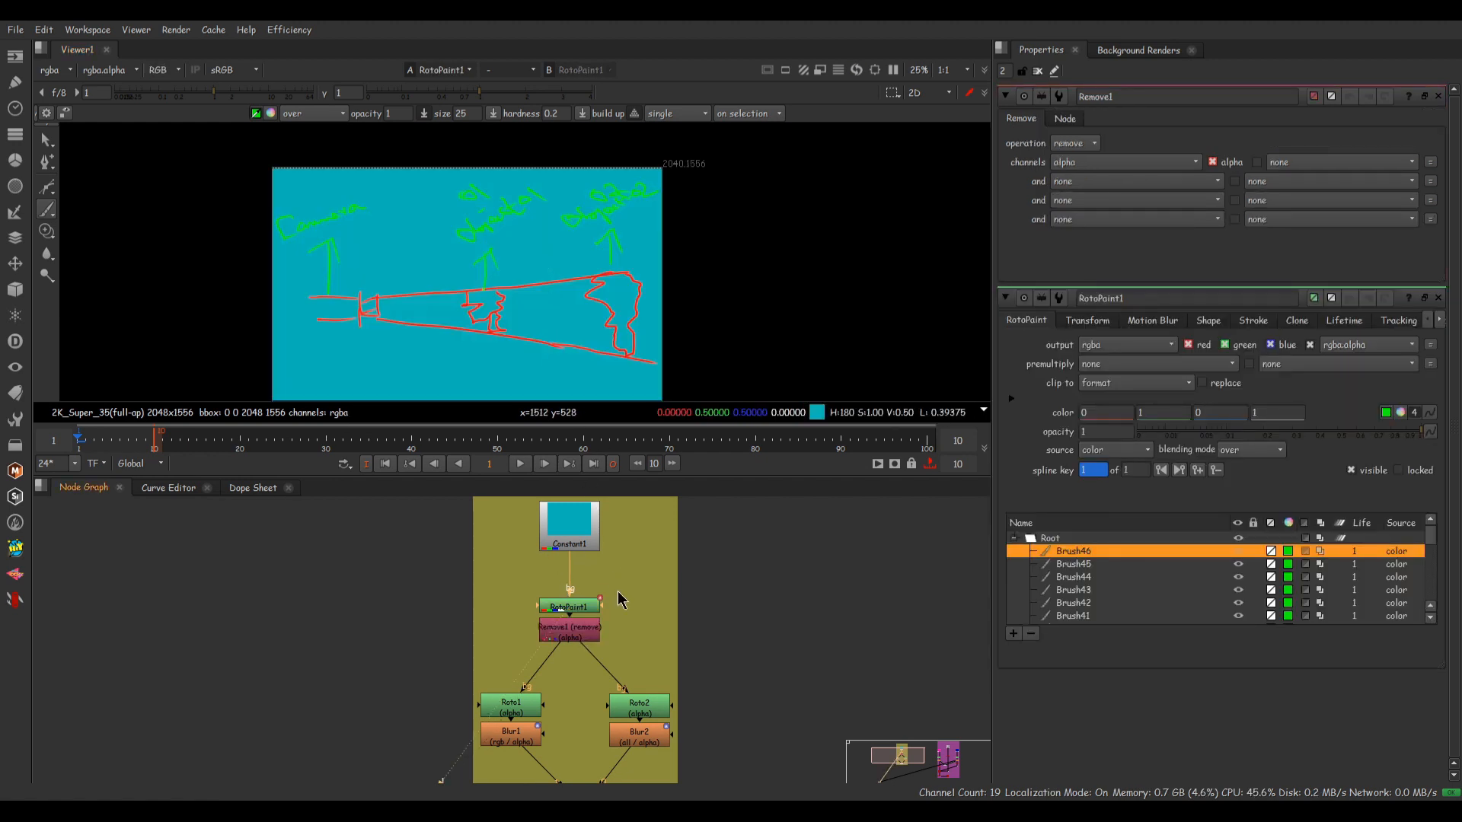
left_click(583, 633)
key("1")
key("a")
key("a")
- View the Roto1 output and open the properties of Roto1 and Roto2 to examine their ellipse shapes
middle_click_drag(576, 695, 578, 649)
scroll(487, 681, "up", 1)
middle_click_drag(489, 683, 506, 624)
left_click(542, 603)
key("1")
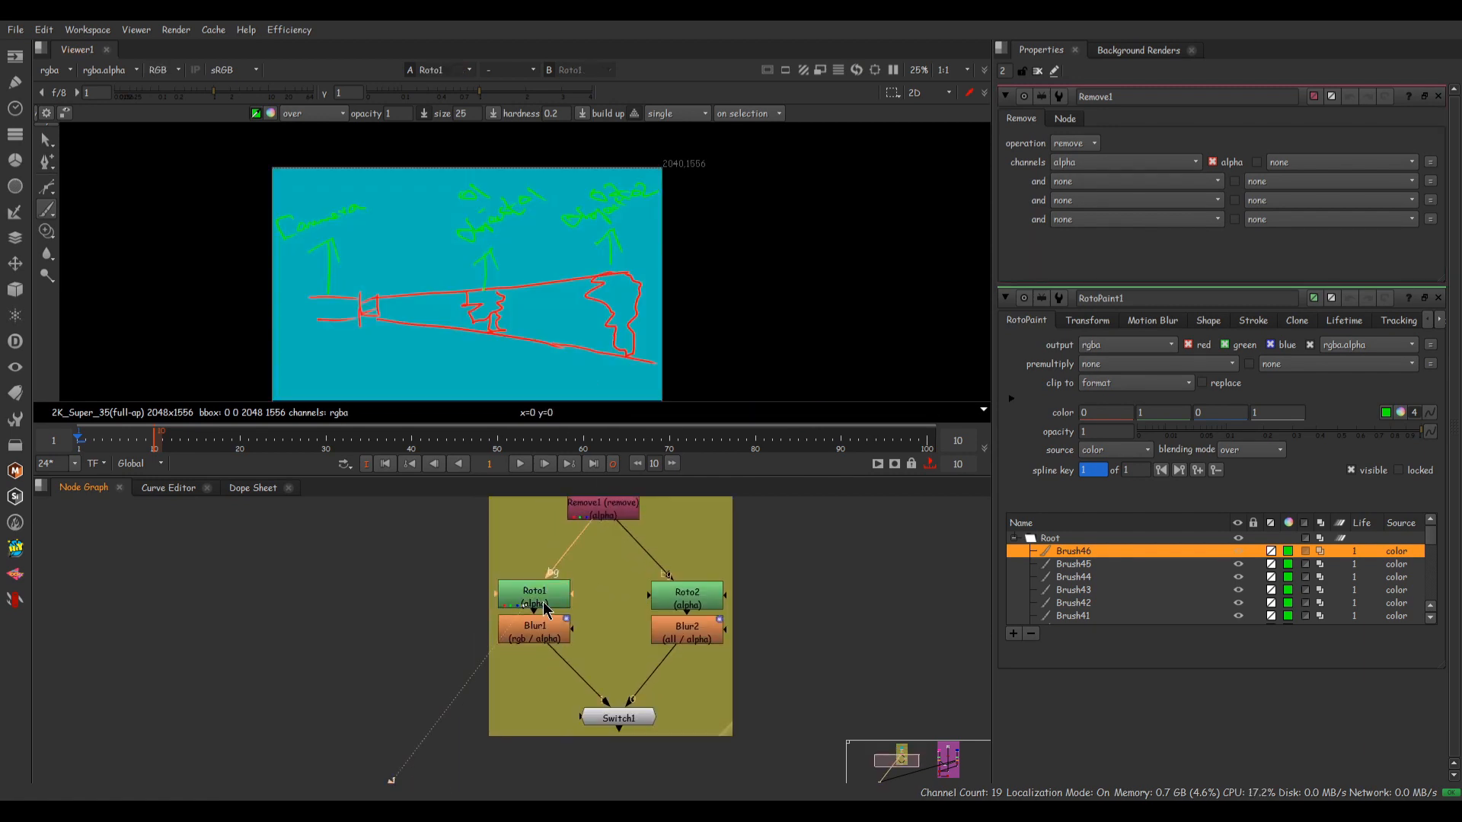
double_click(543, 602)
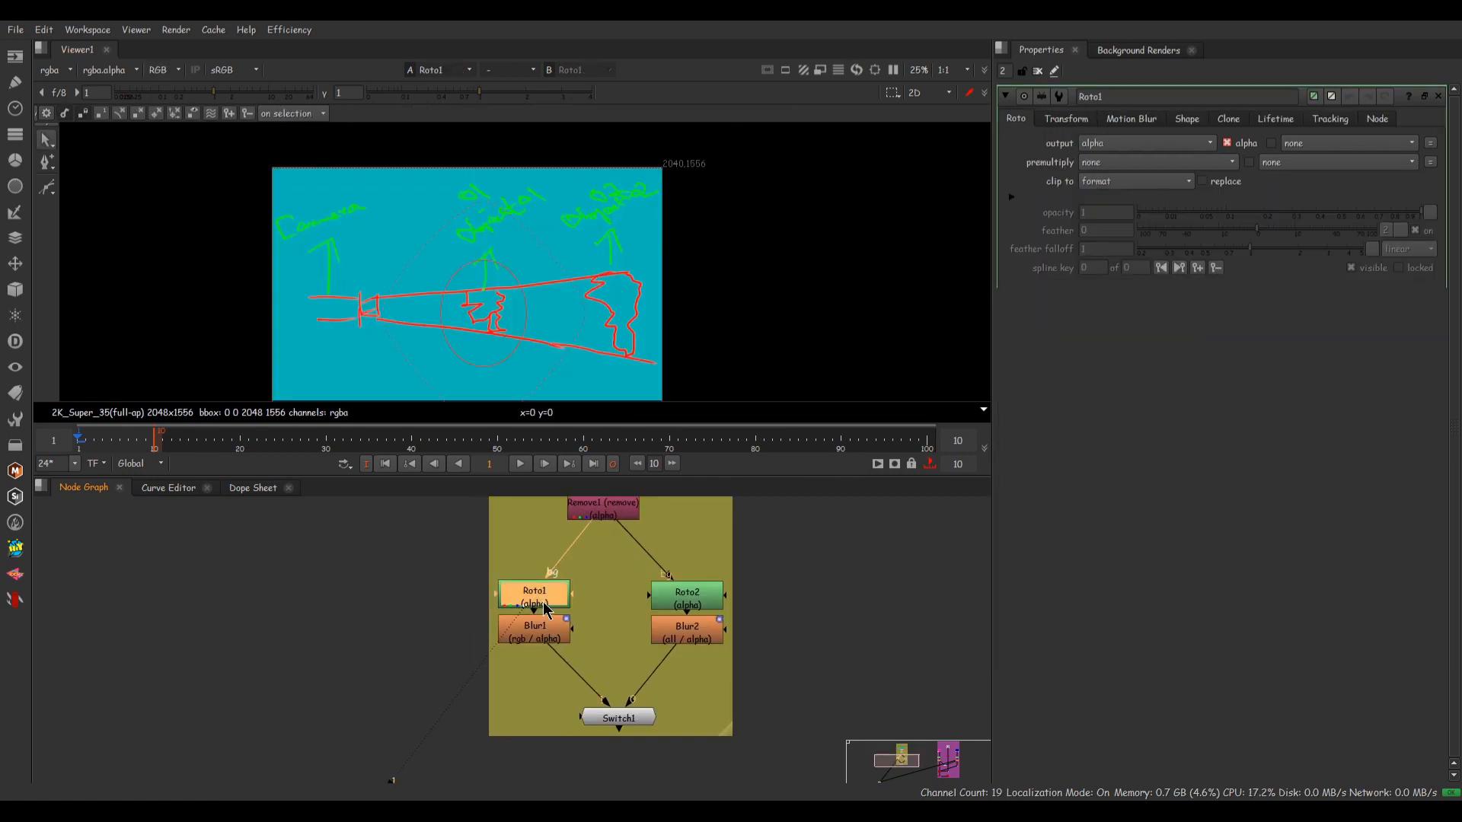
double_click(698, 595)
middle_click_drag(633, 668, 629, 615)
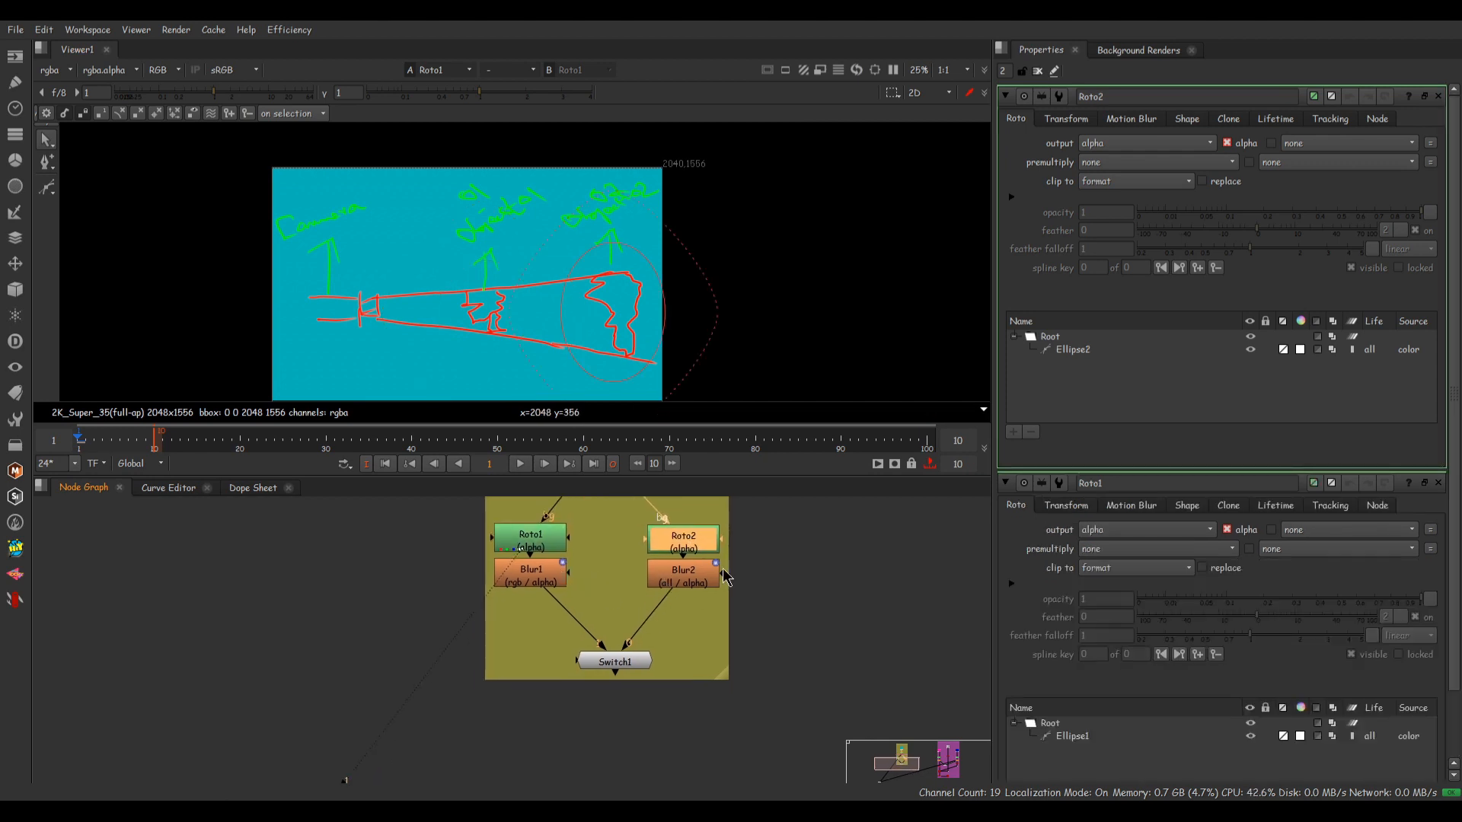
- View Switch1 with its properties open and set the timeline range to In/Out
left_click(634, 664)
key("1")
double_click(630, 666)
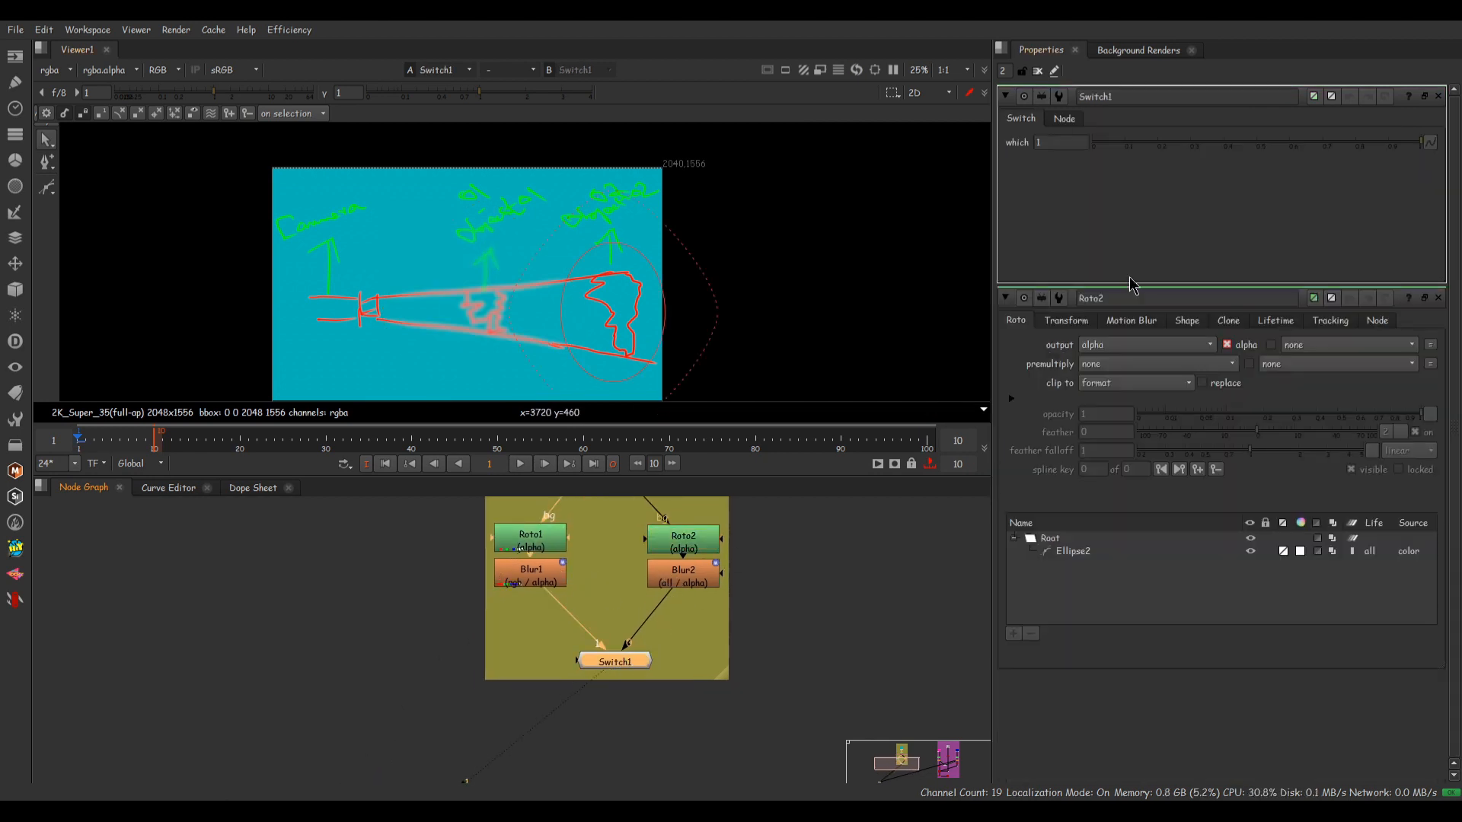
left_click(141, 464)
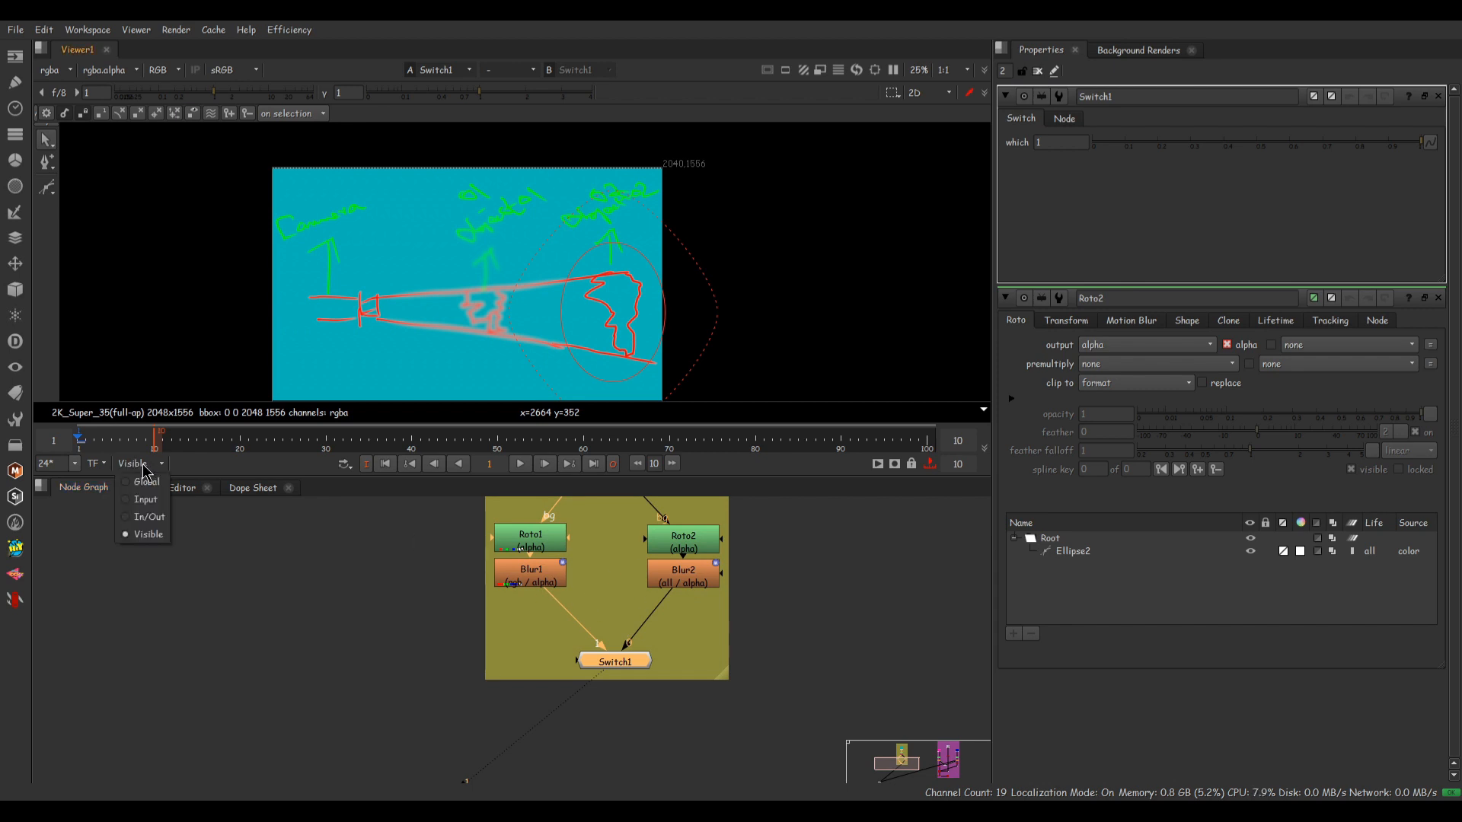
left_click(162, 518)
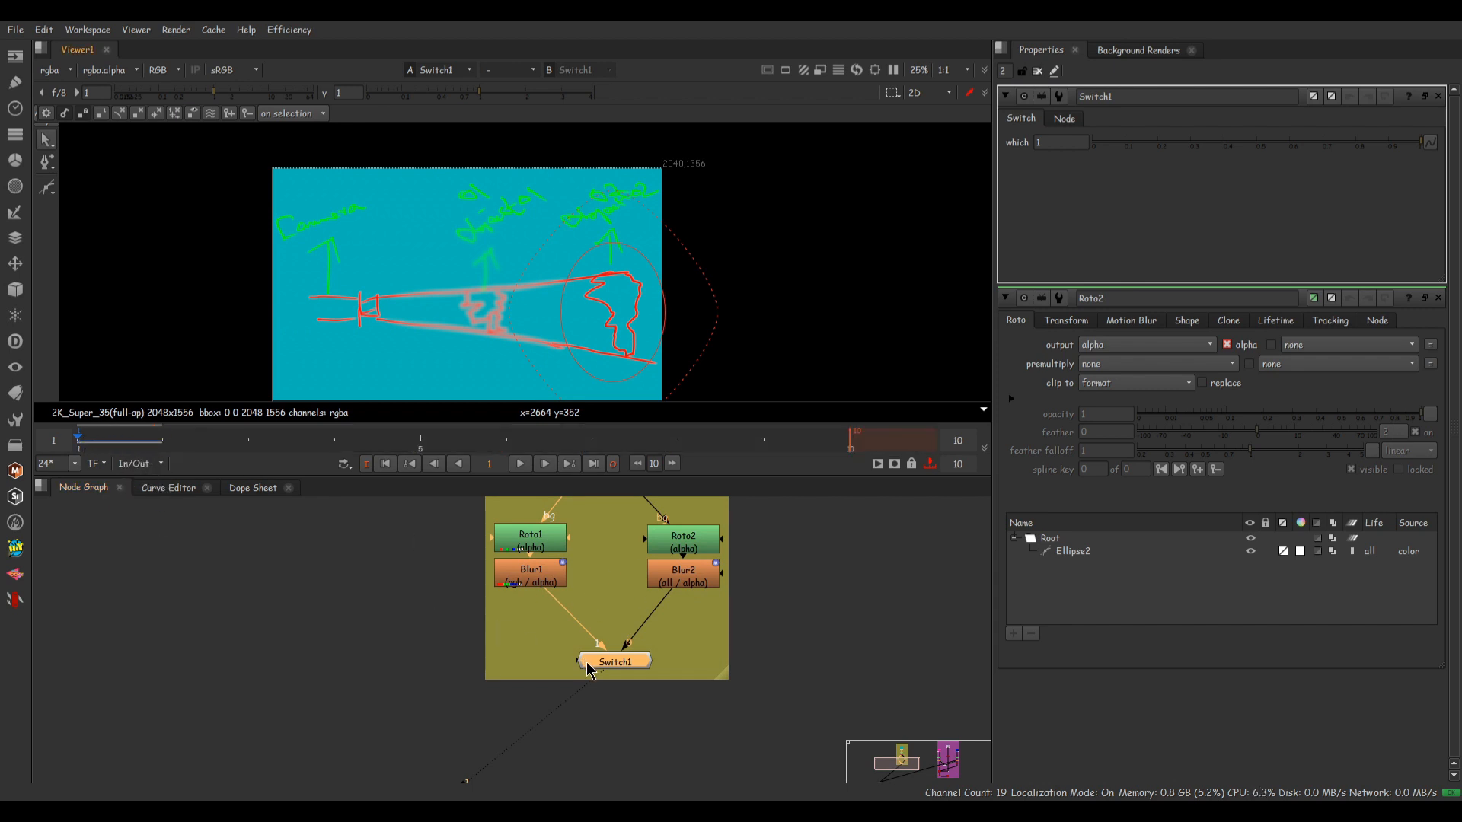
- Toggle Switch1's which value between 1 and 0 to compare the two blurs, leaving it at 0
left_click(617, 660, "shift")
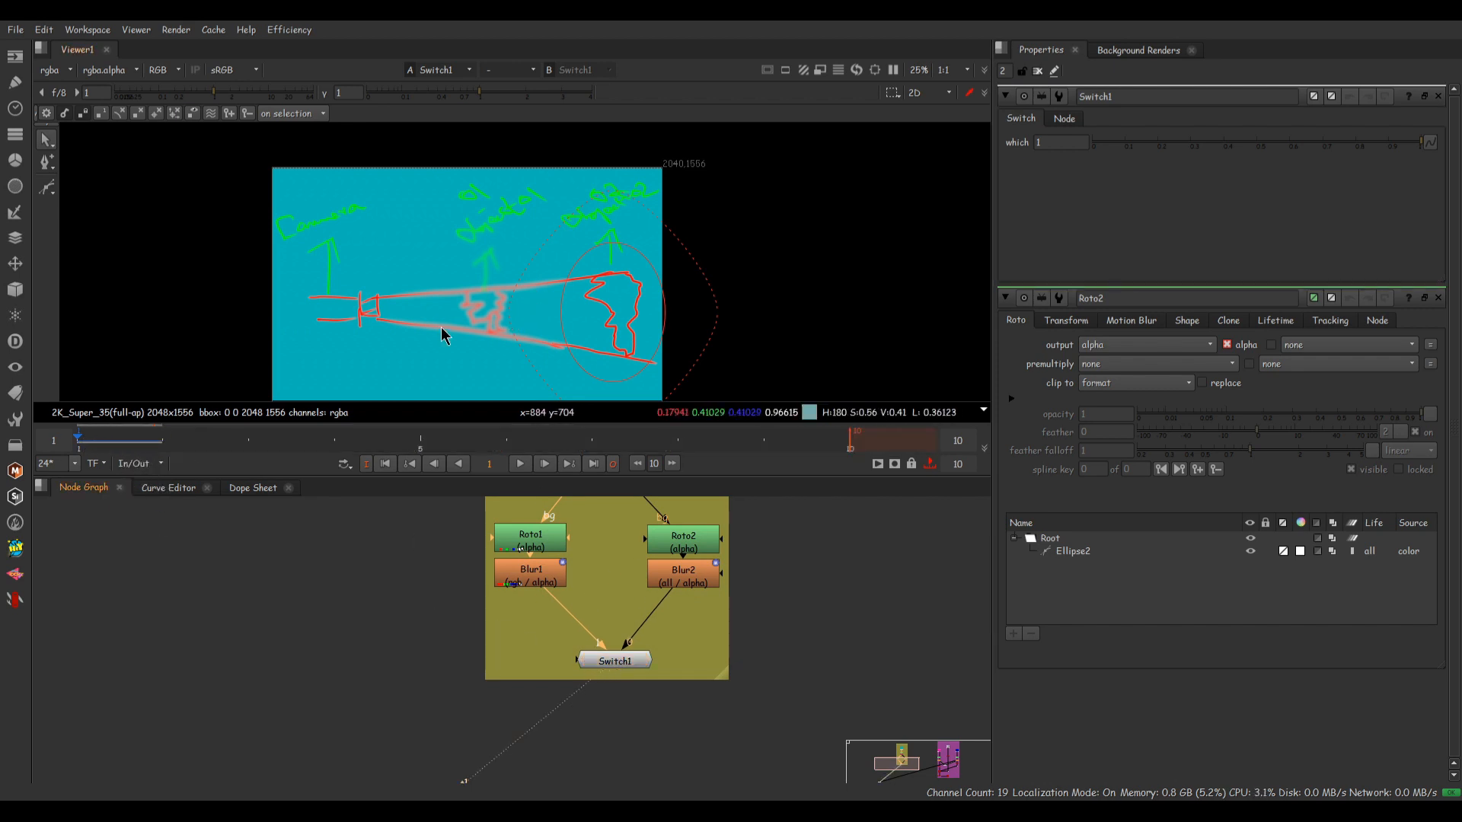
middle_click_drag(425, 334, 438, 336, "alt")
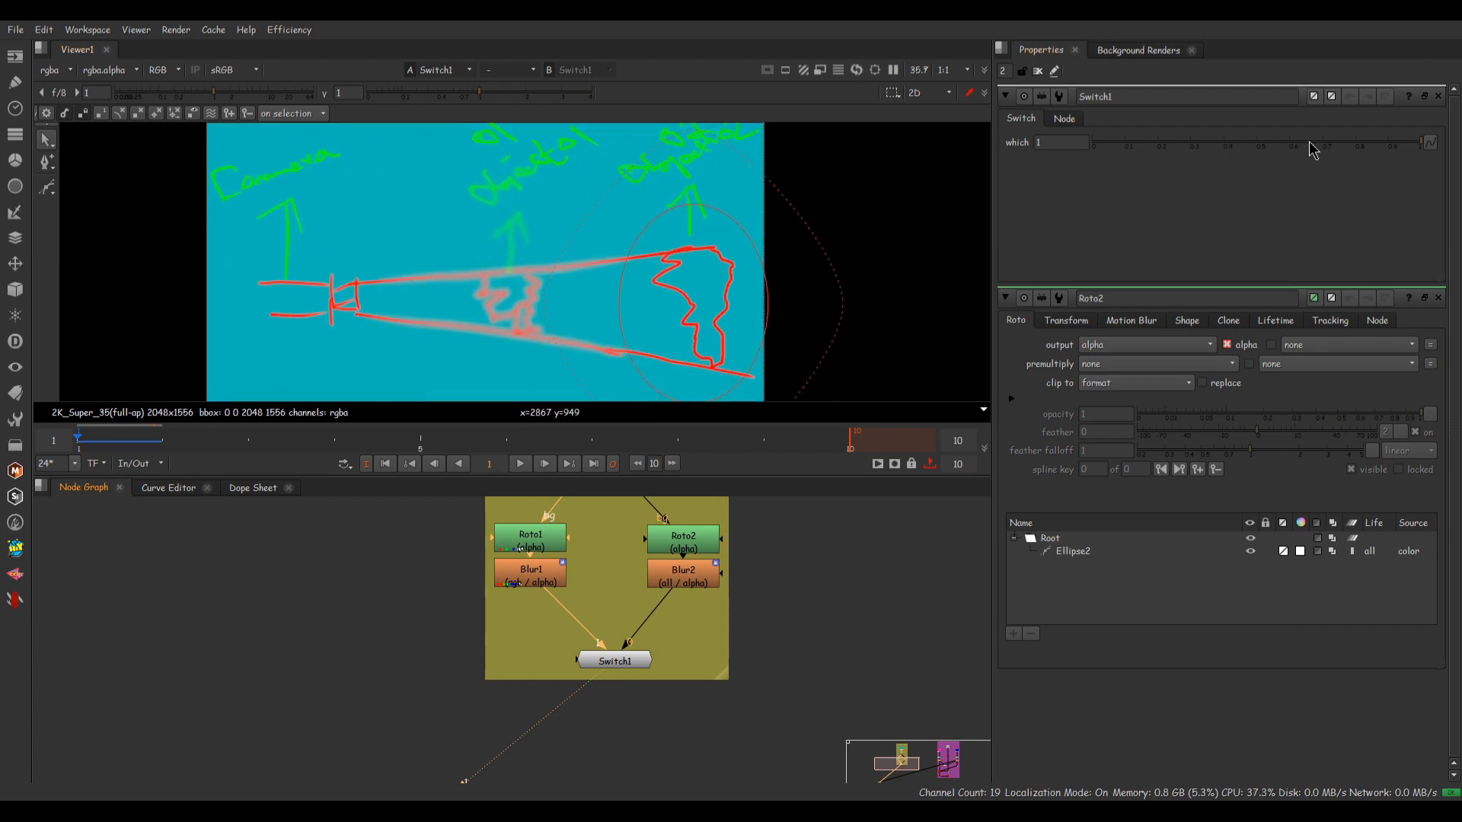
left_click_drag(1310, 145, 1119, 140)
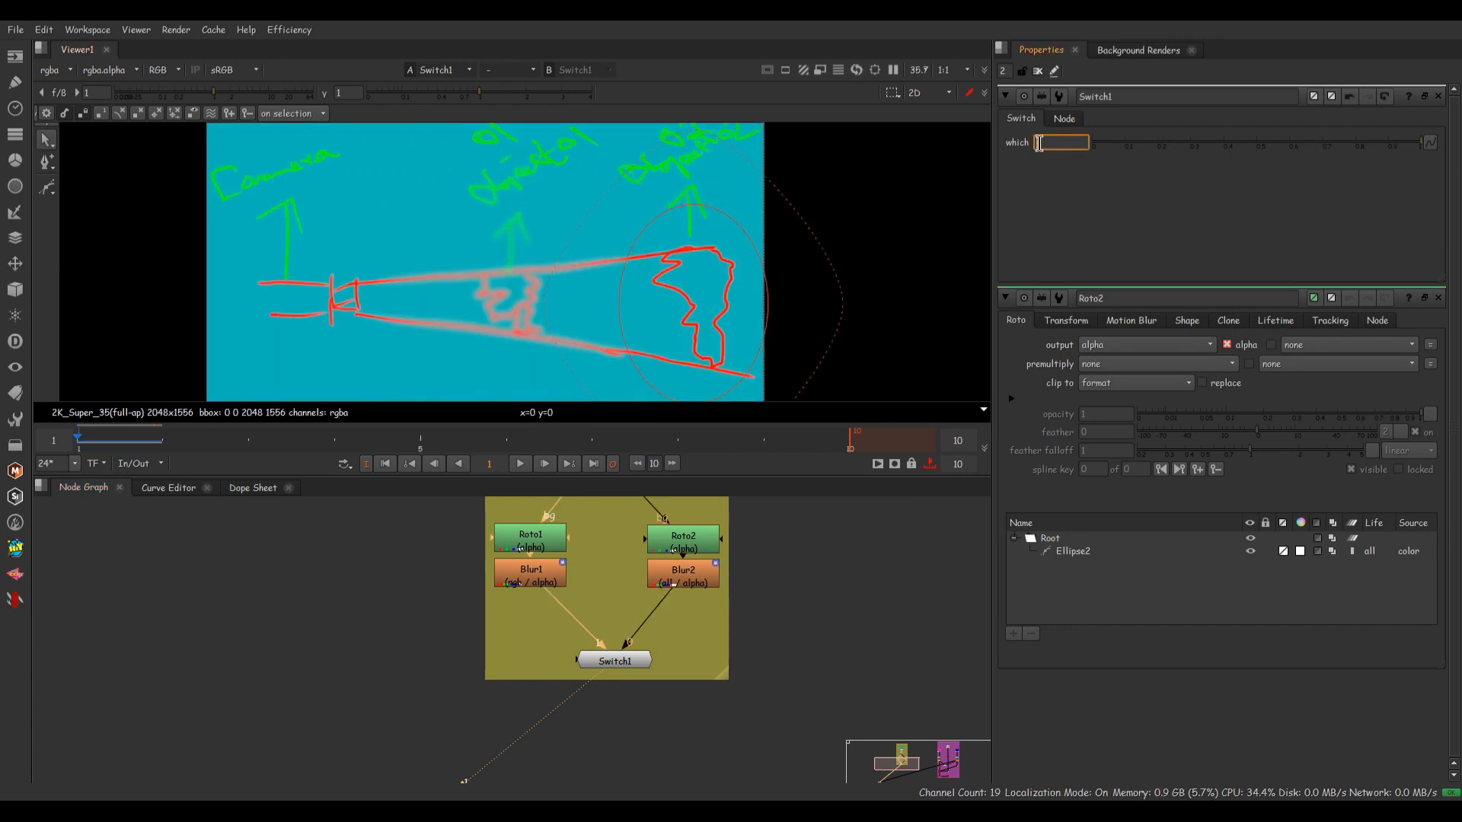
key("Down")
key("Up")
key("Down")
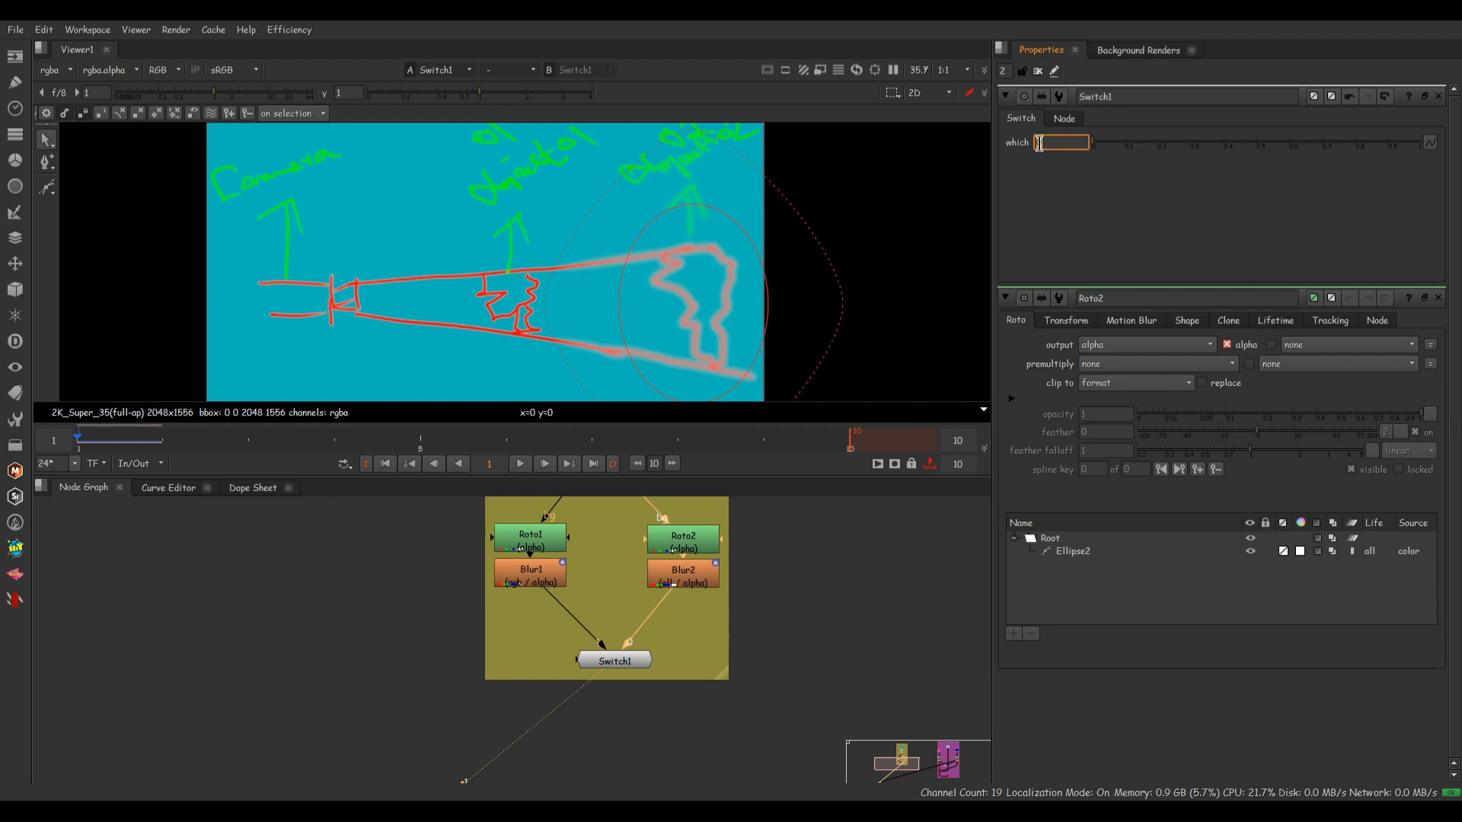
key("Up")
key("Down")
scroll(711, 228, "down", 3)
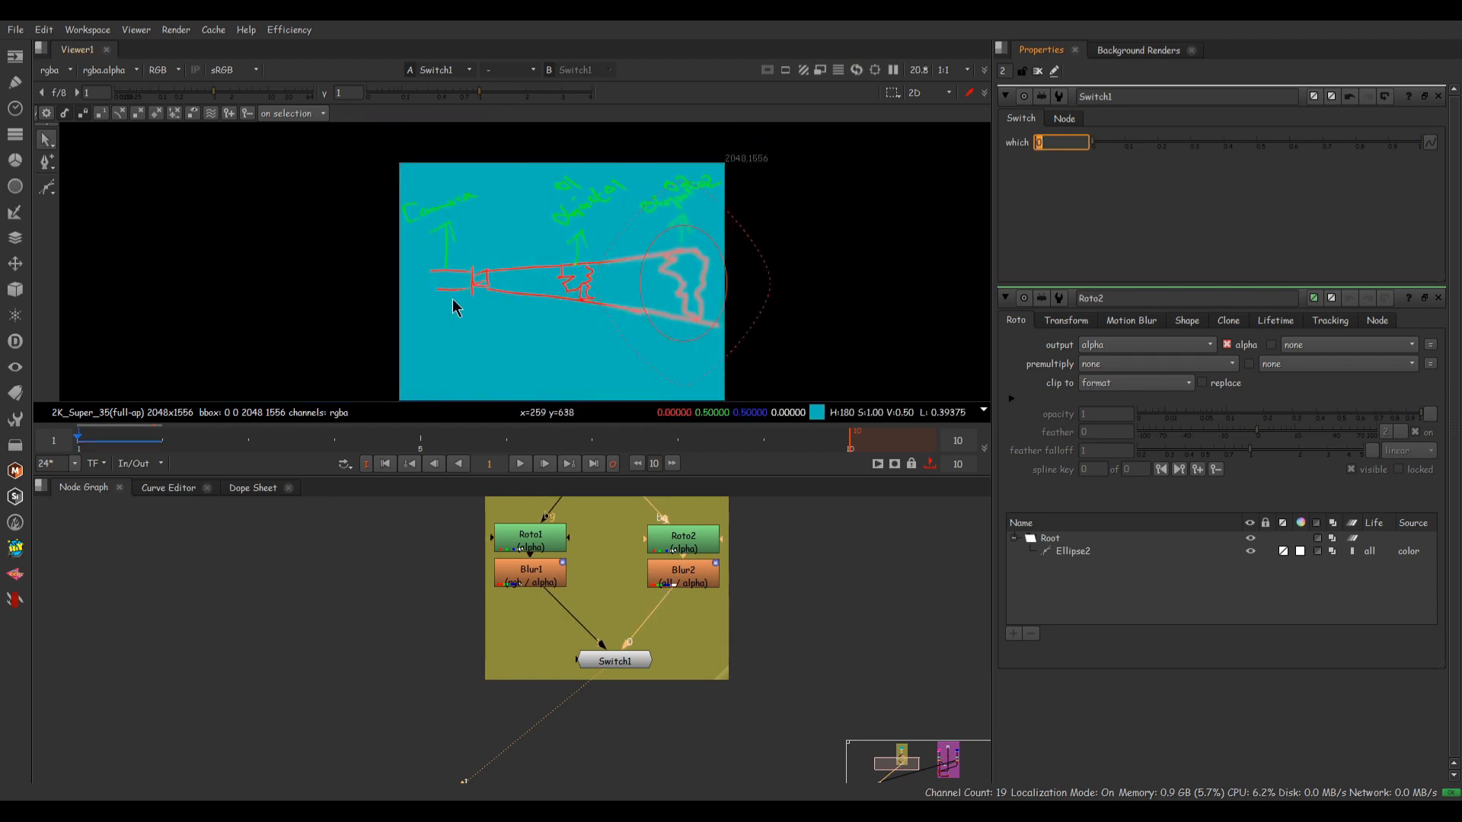
- View the CheckerBoard1 and Constant2 outputs in the purple node group
scroll(573, 621, "down", 3)
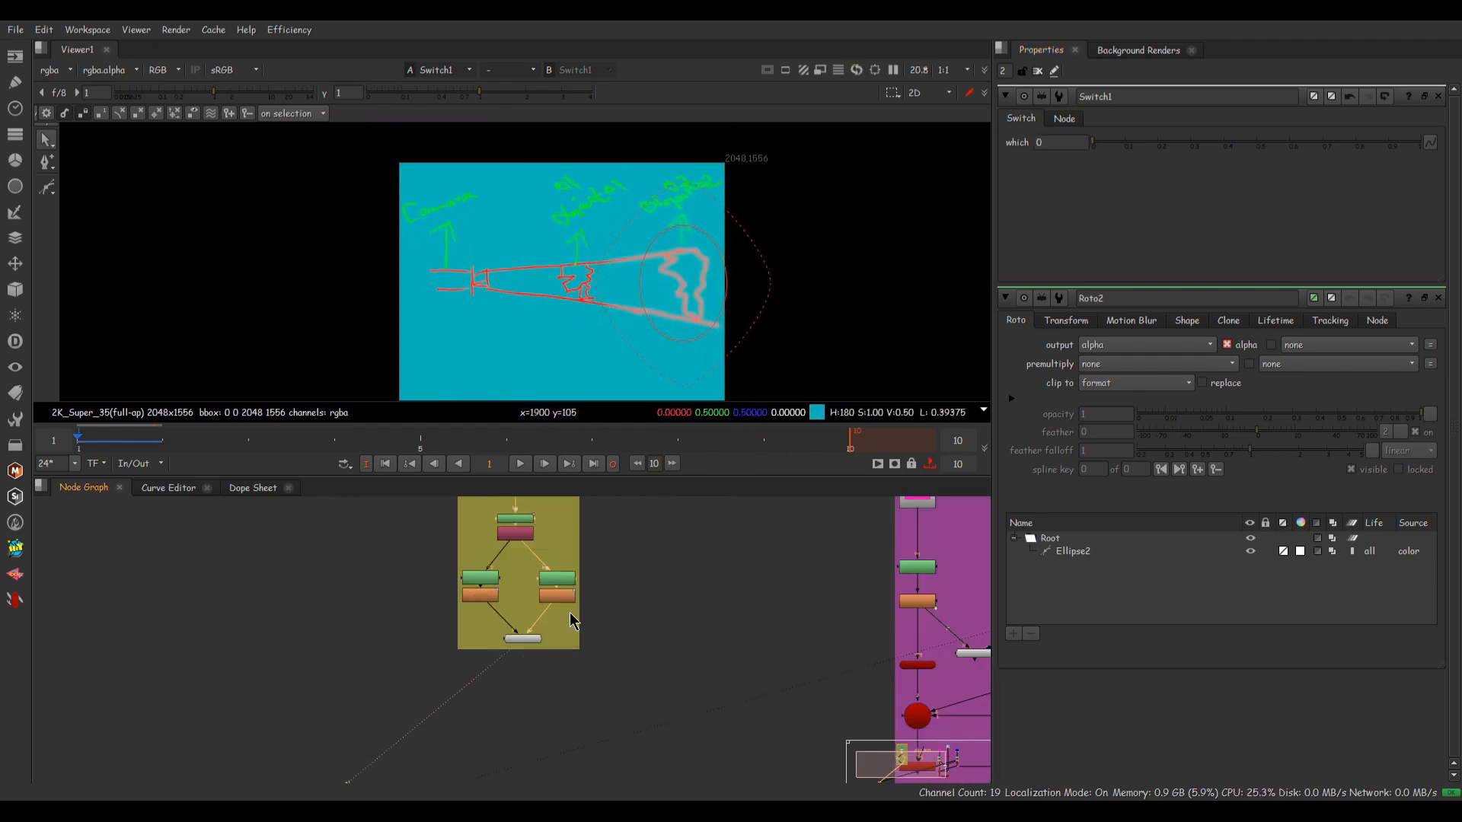
middle_click_drag(868, 620, 414, 673)
middle_click_drag(568, 567, 520, 595)
scroll(574, 580, "up", 3)
left_click(577, 584)
key("1")
left_click(411, 599)
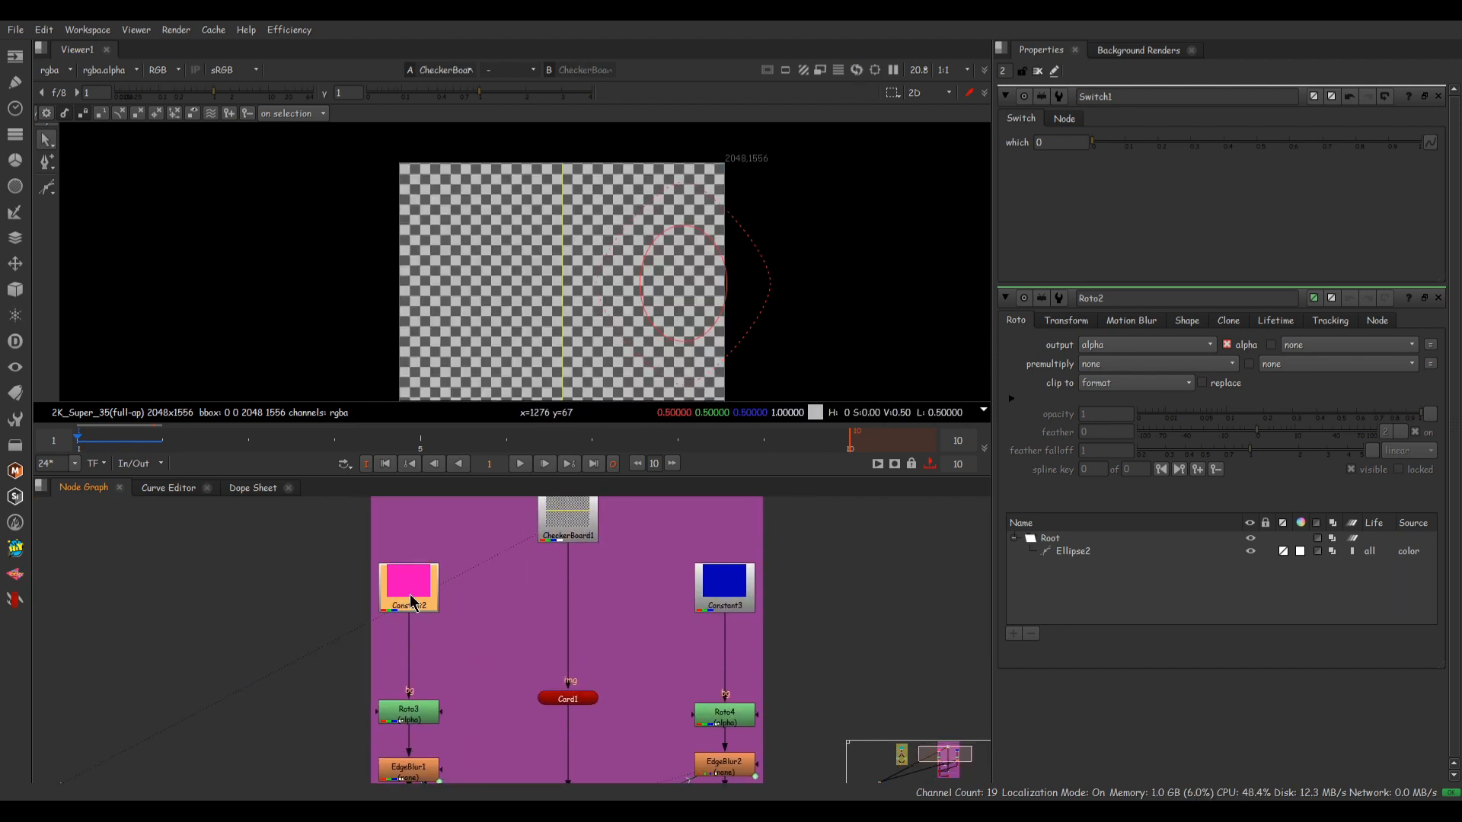
key("1")
- View the Roto3 and Roto4 outputs to examine the pink and blue figure shapes
left_click(450, 669)
left_click(409, 720)
key("1")
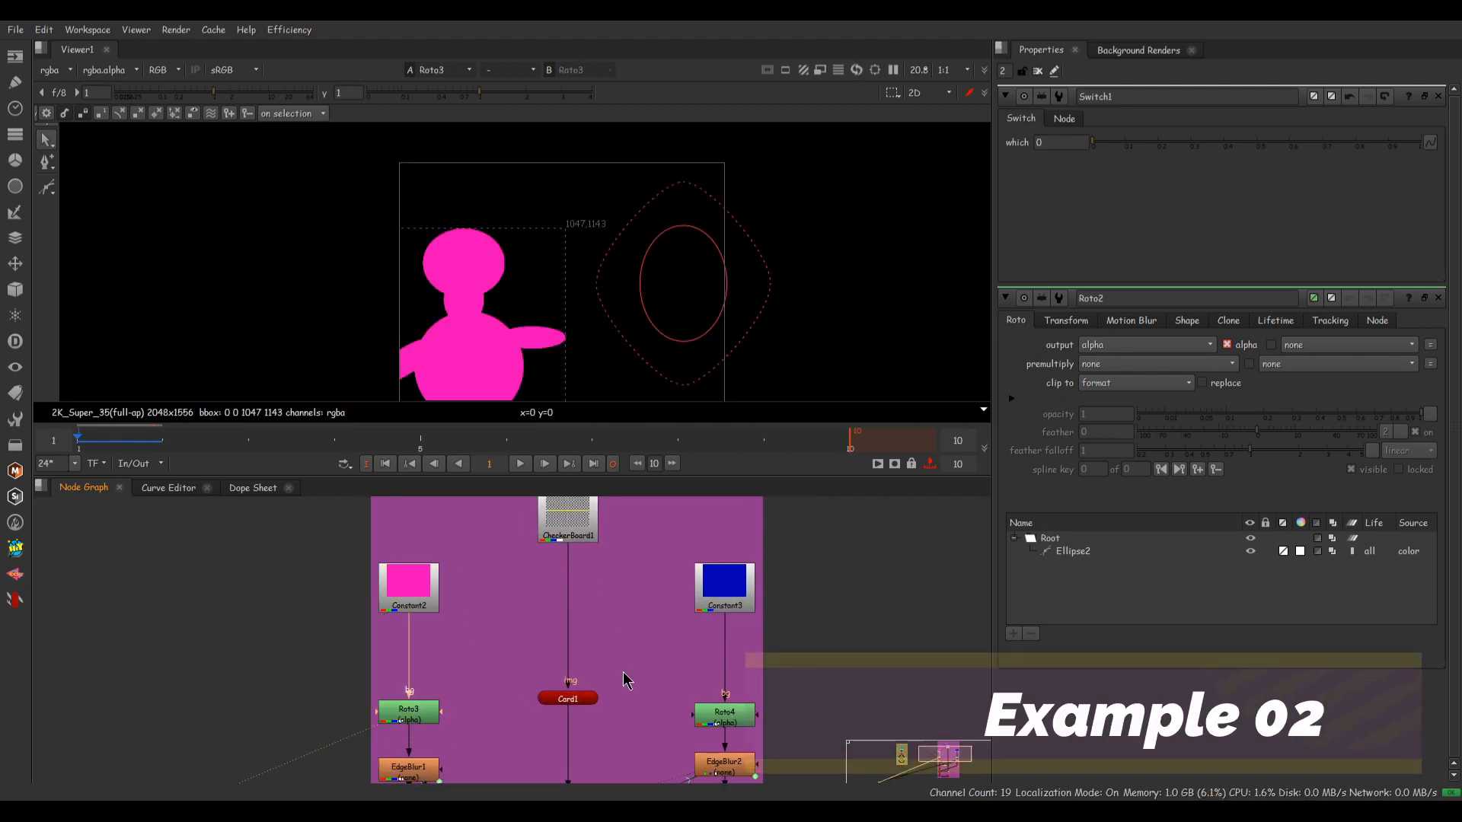
middle_click_drag(623, 680, 590, 631)
left_click(692, 542)
key("1")
key("1")
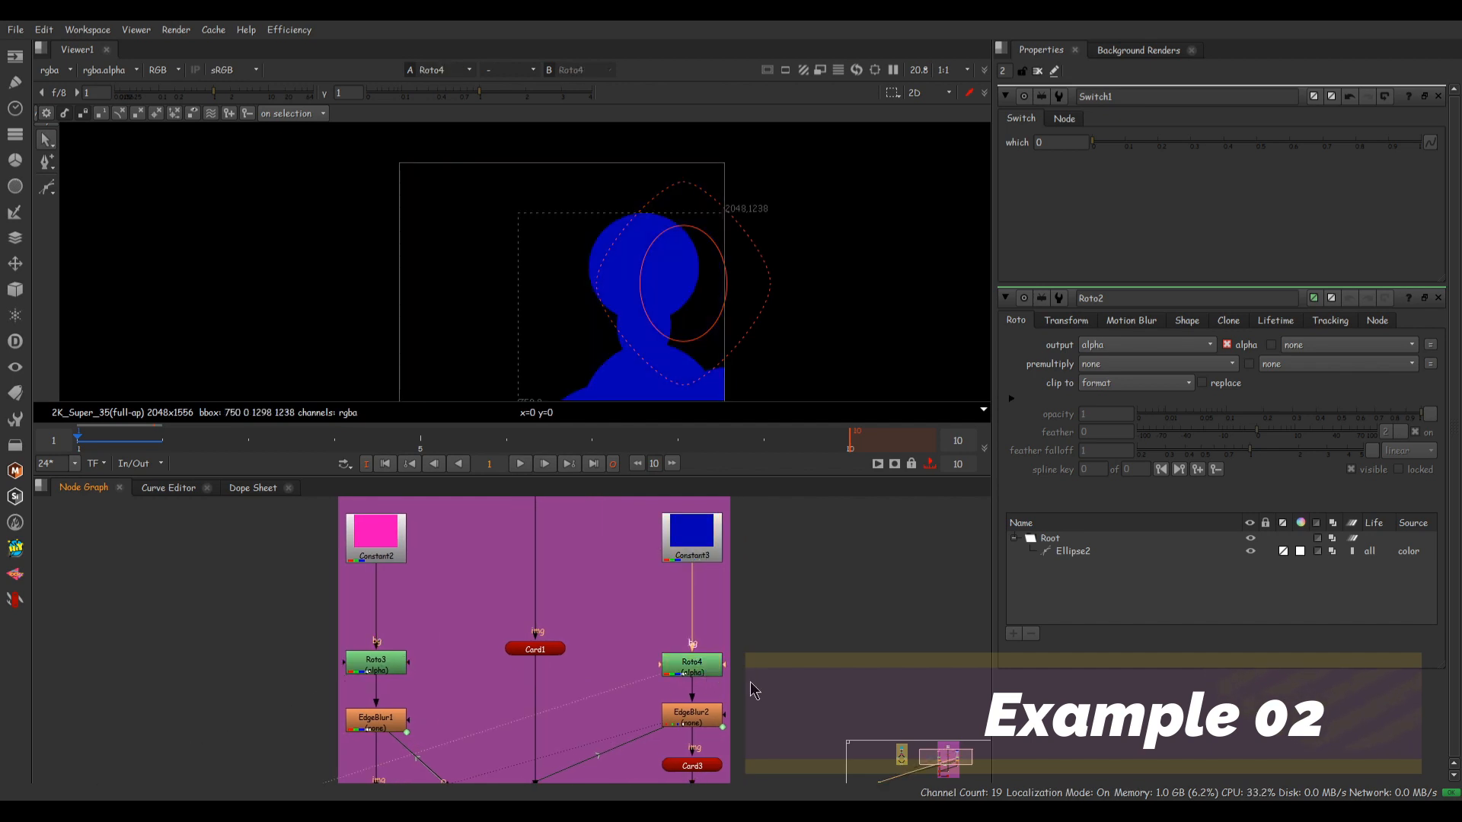
- View the EdgeBlur1 and EdgeBlur2 outputs to compare the edge softness of the pink and blue figures
middle_click_drag(701, 678, 698, 611)
left_click(396, 653)
key("1")
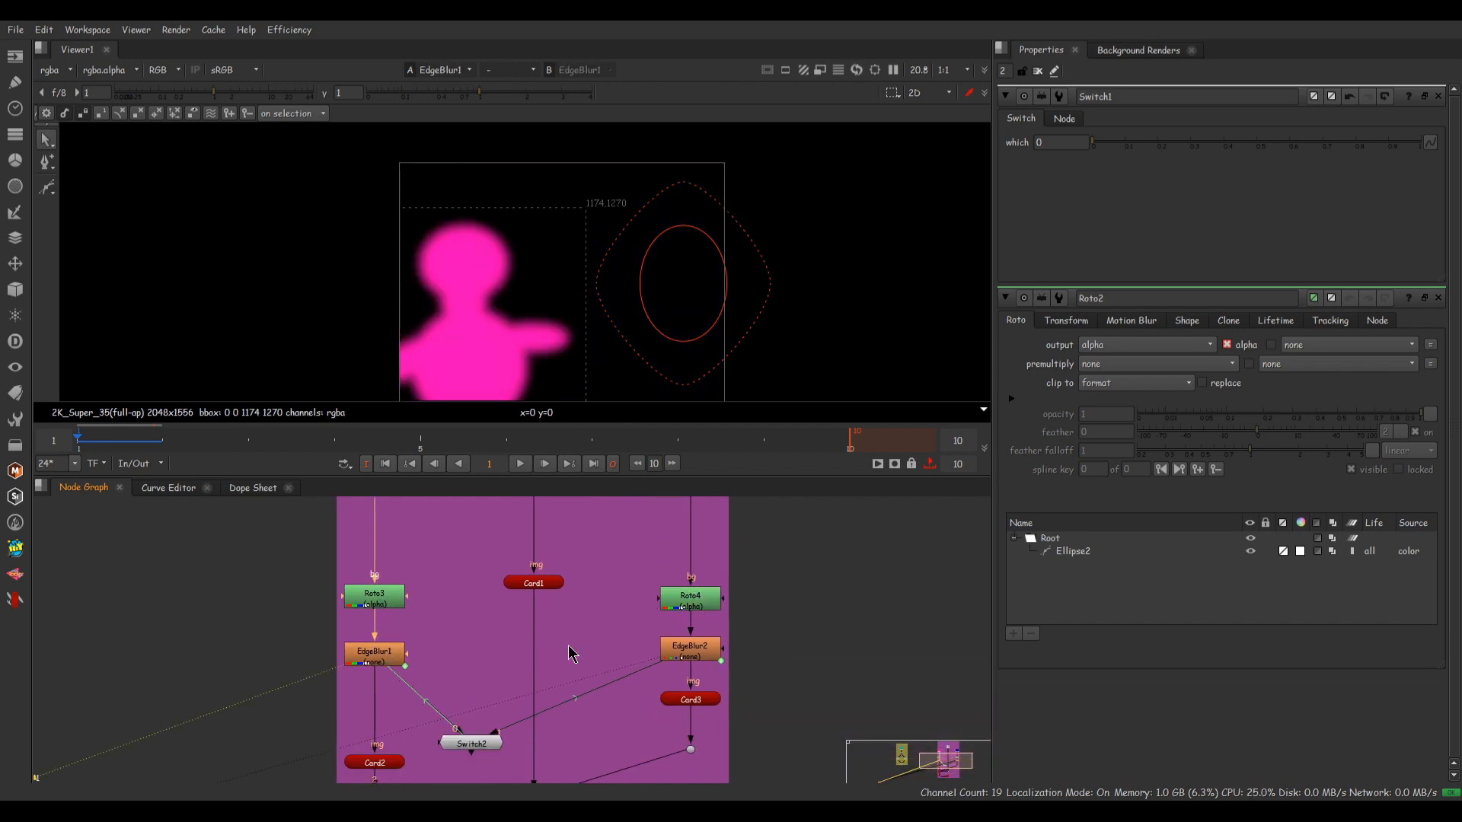
left_click(702, 656)
key("1")
middle_click_drag(696, 715, 694, 634)
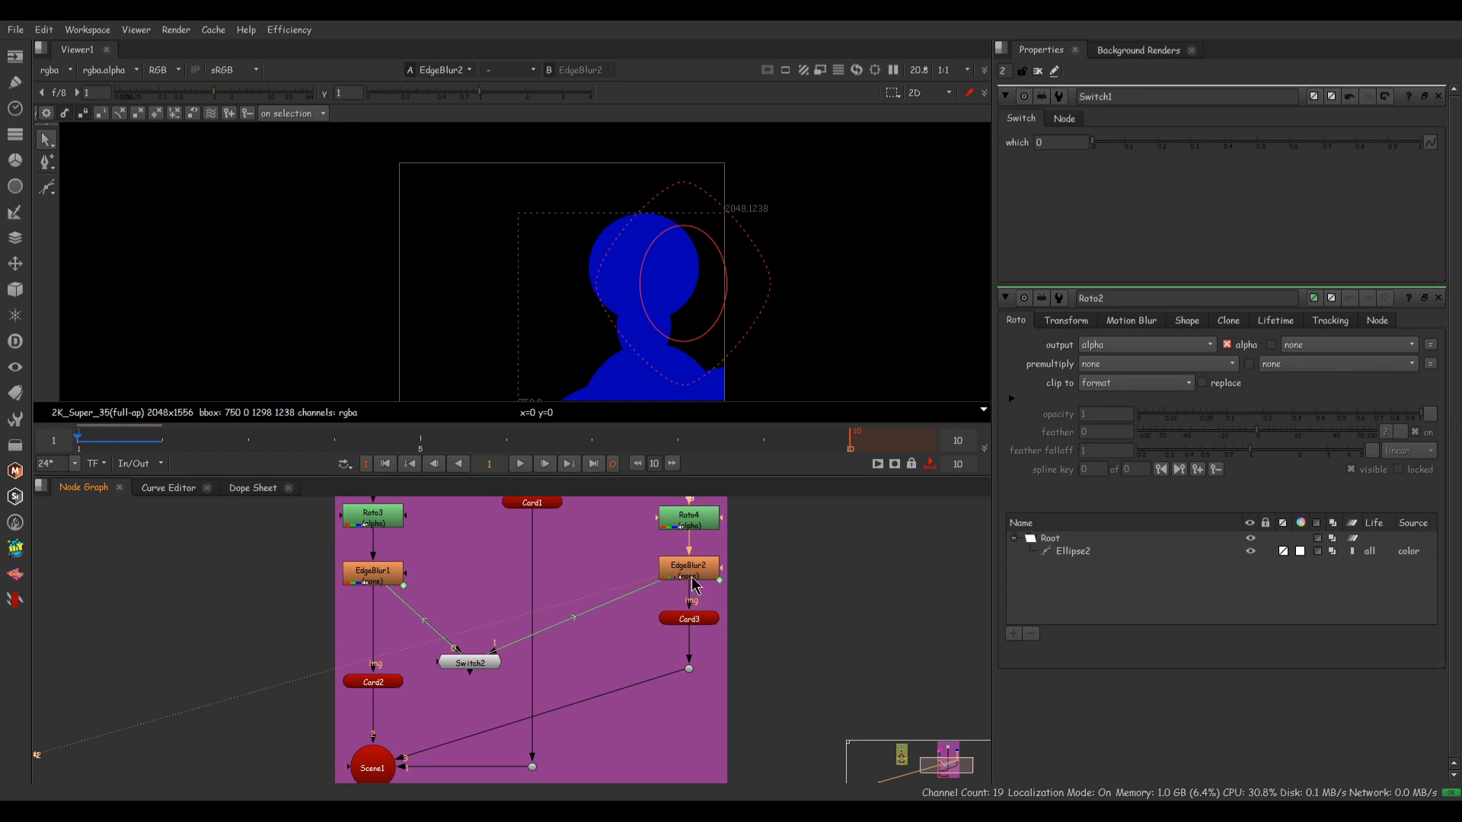
- View the figure cards and the checkerboard card in 3D space
middle_click_drag(439, 740, 481, 653)
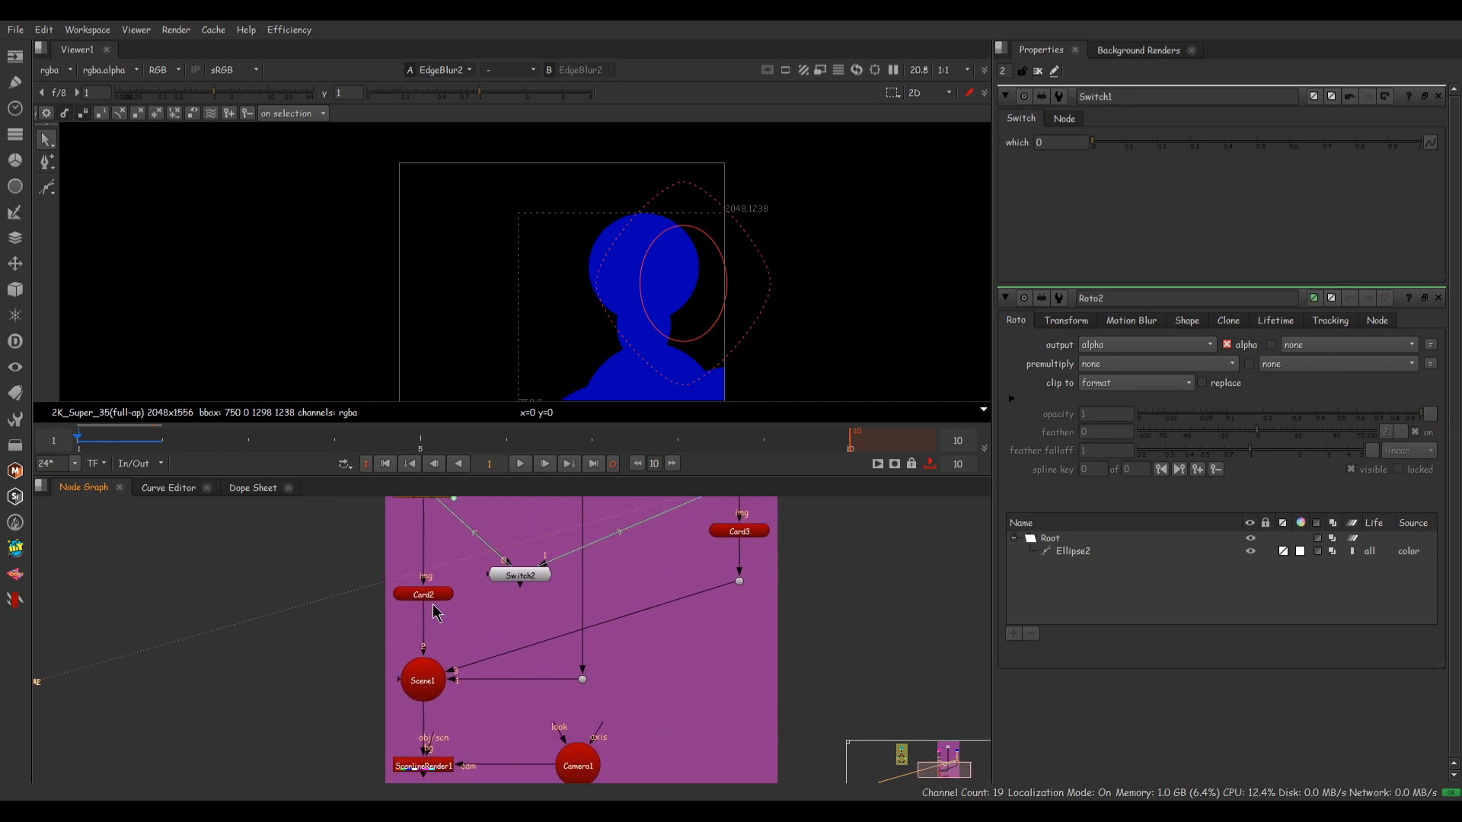
key("1")
left_click(457, 609)
key("1")
left_click(646, 602)
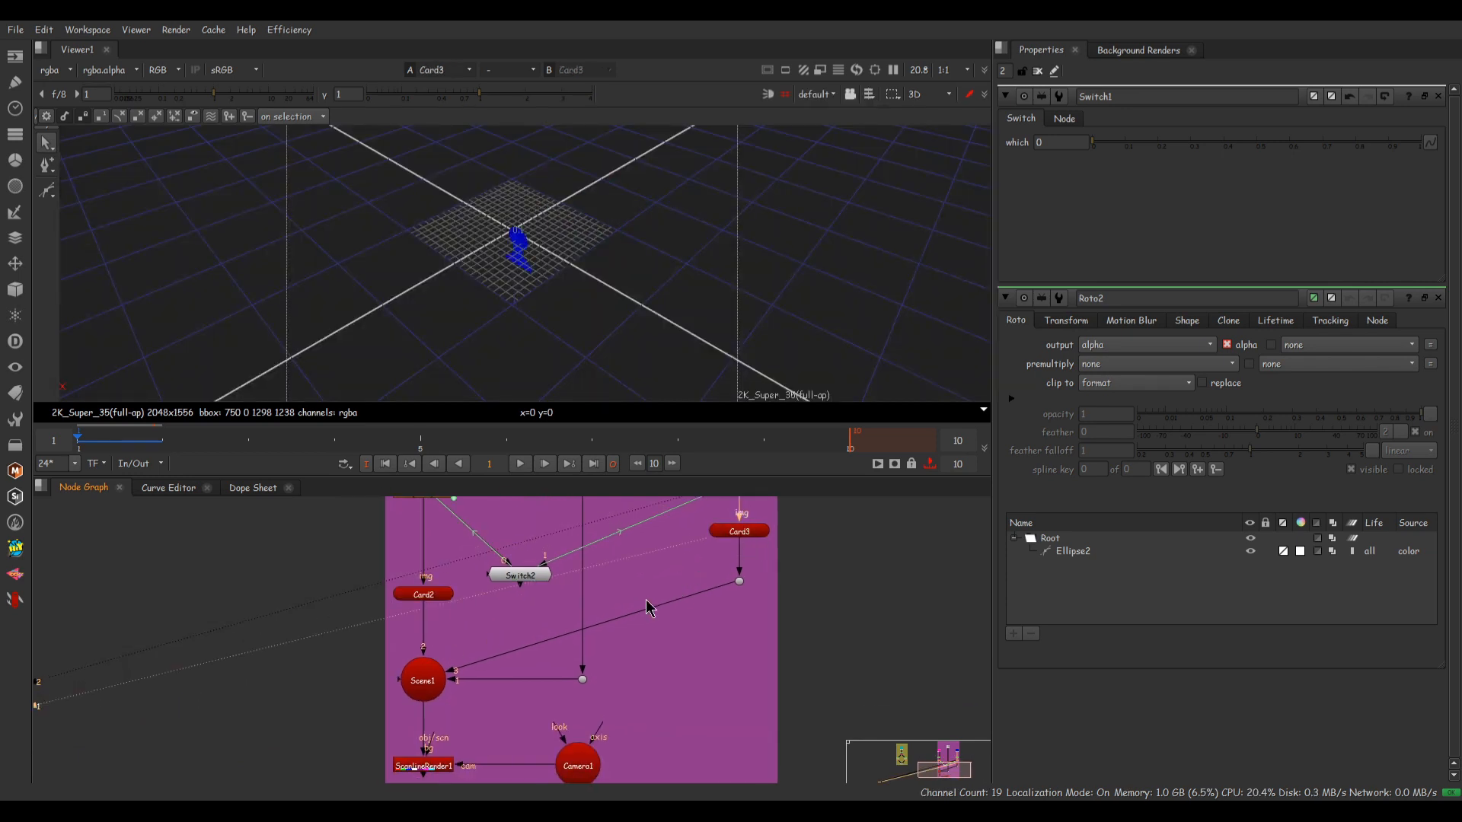
middle_click_drag(617, 644, 589, 556)
left_click(577, 711)
key("1")
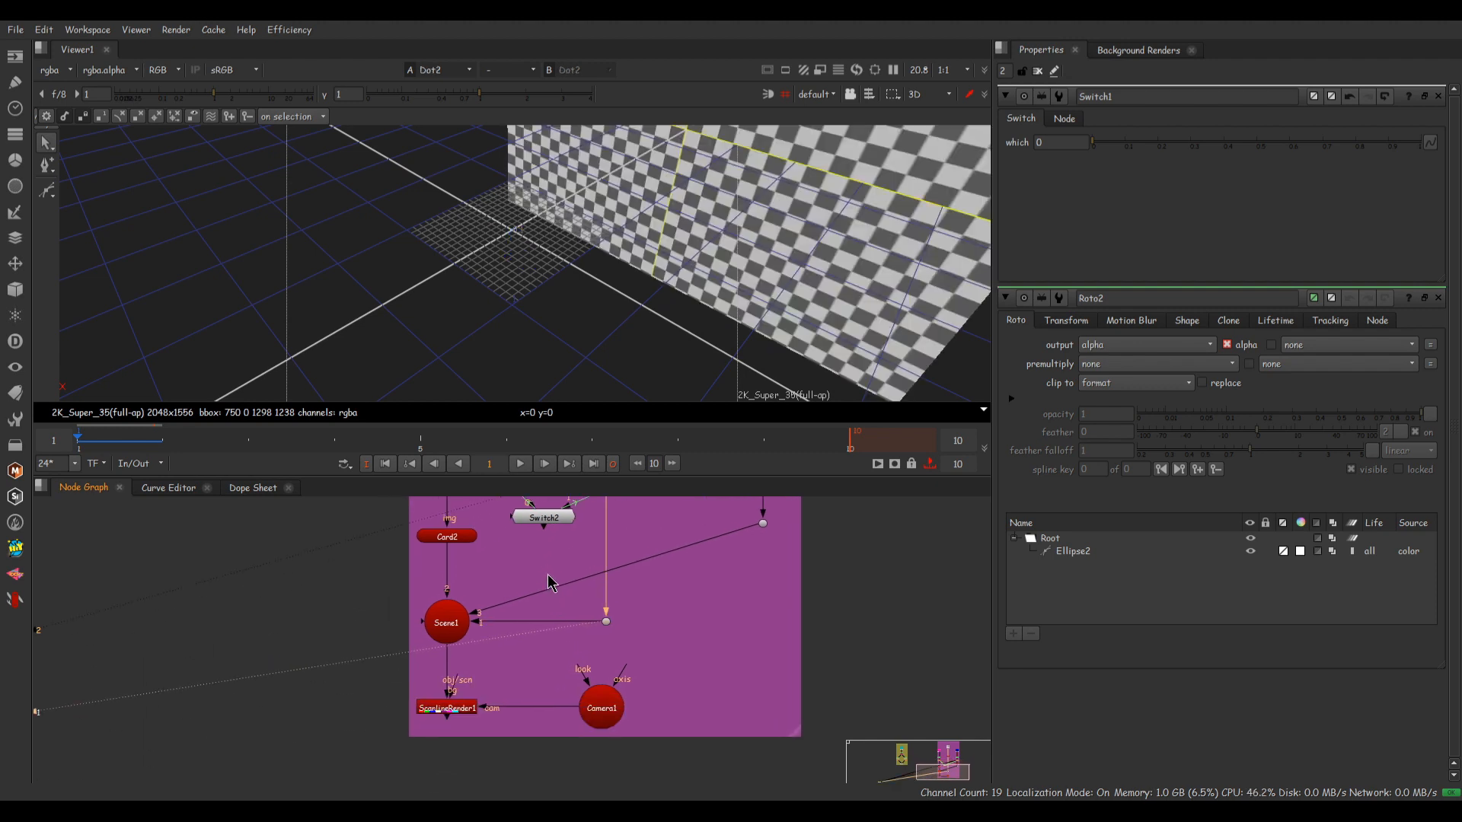
- View Scene1 and the ScanlineRender1 output in 2D
left_click(447, 621)
key("1")
key("Tab")
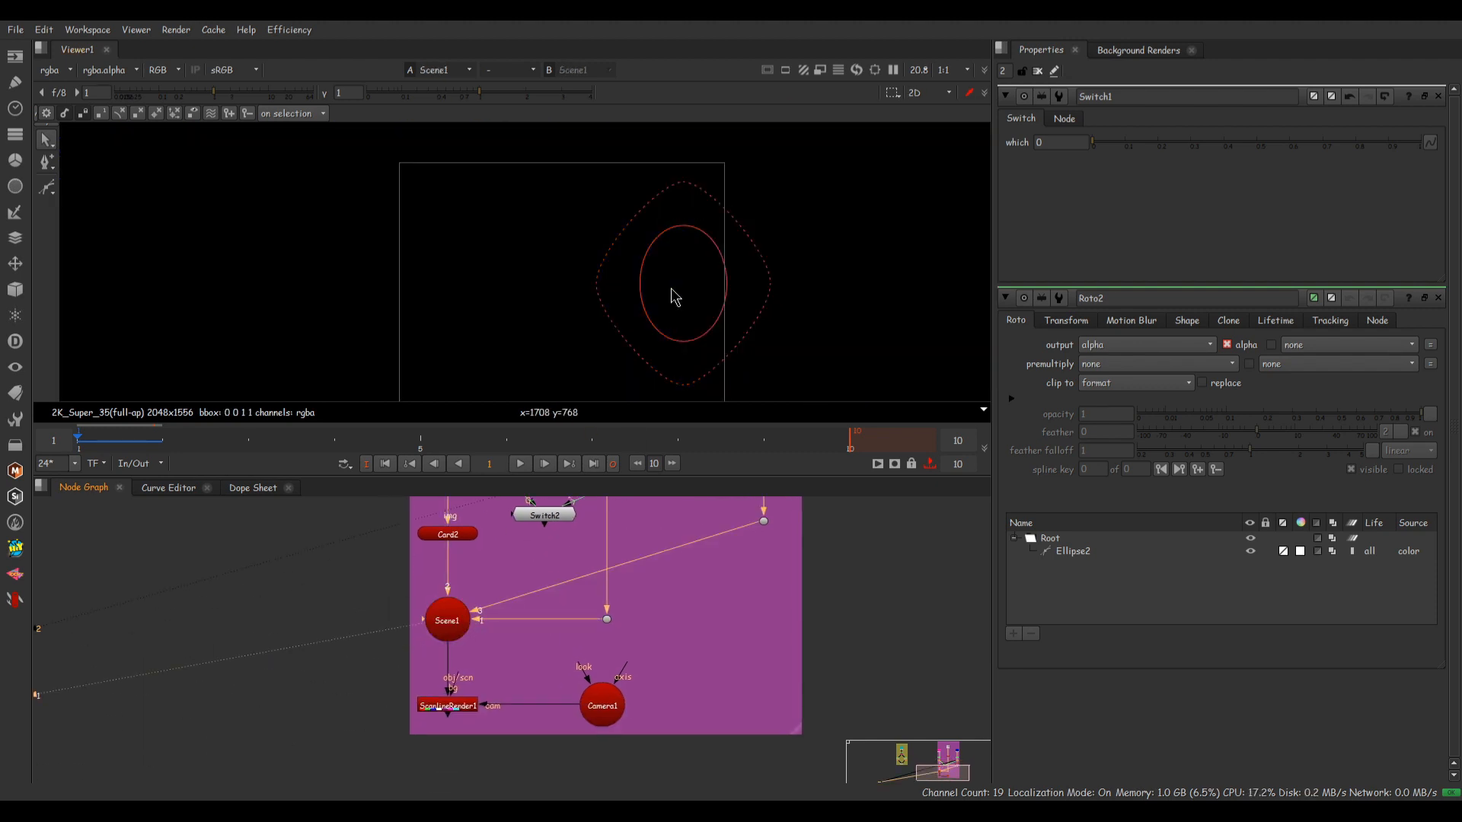
key("1")
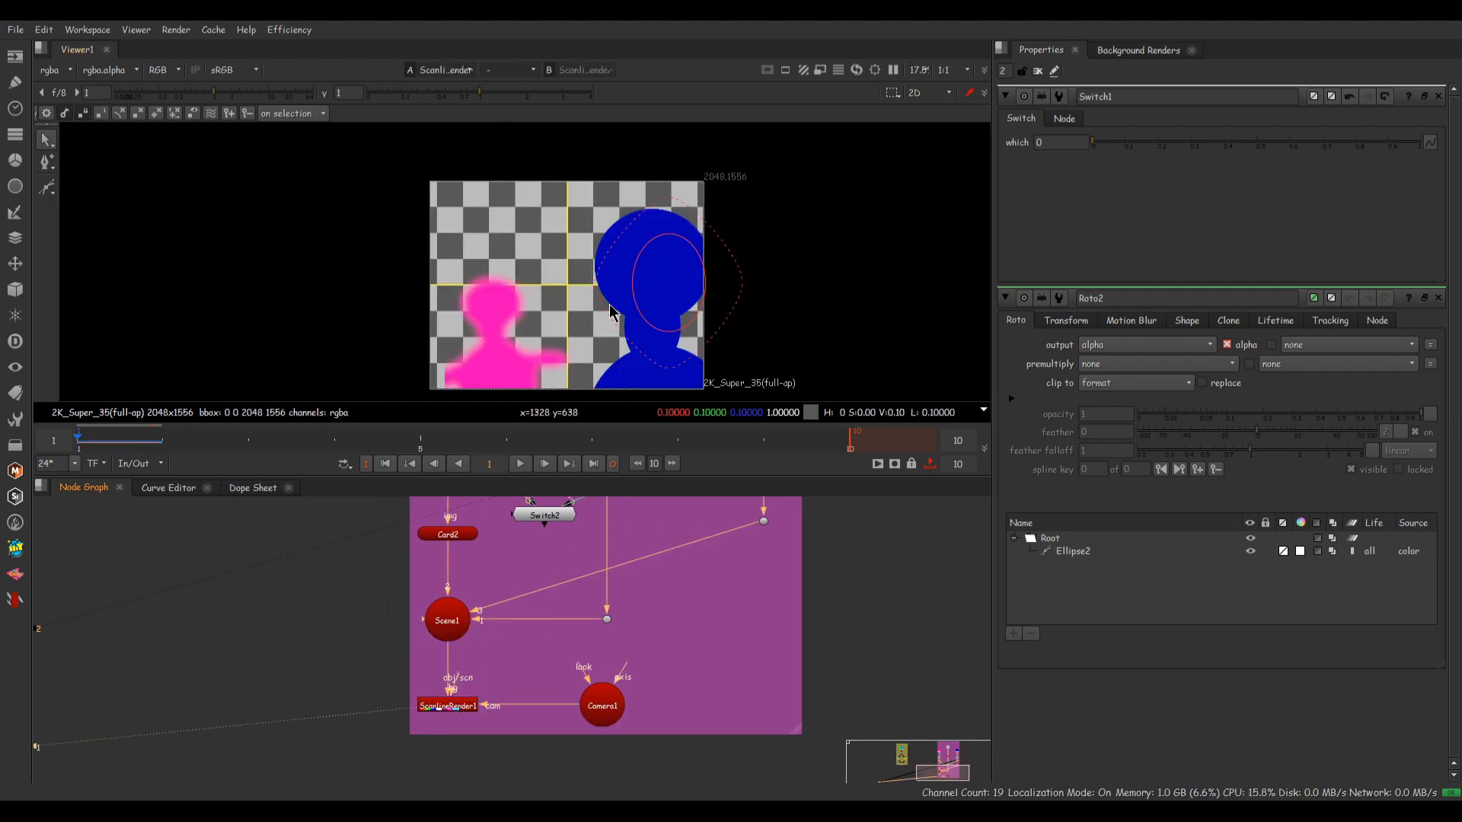
- Open Camera1's properties and examine its placement relative to the cards in 3D, finishing in the 2D render view
double_click(602, 704)
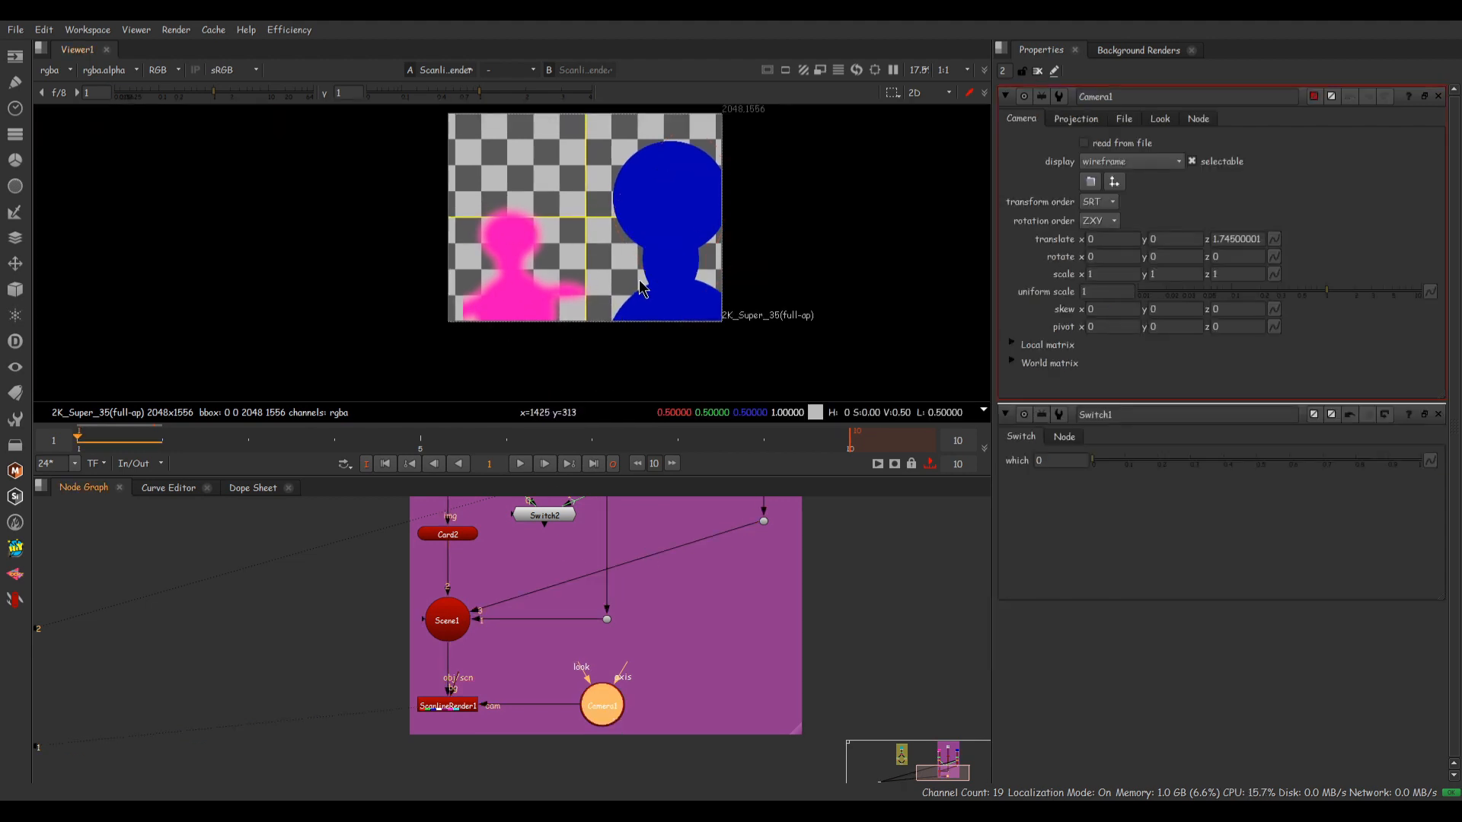
key("Tab")
middle_click_drag(496, 300, 557, 265, "alt")
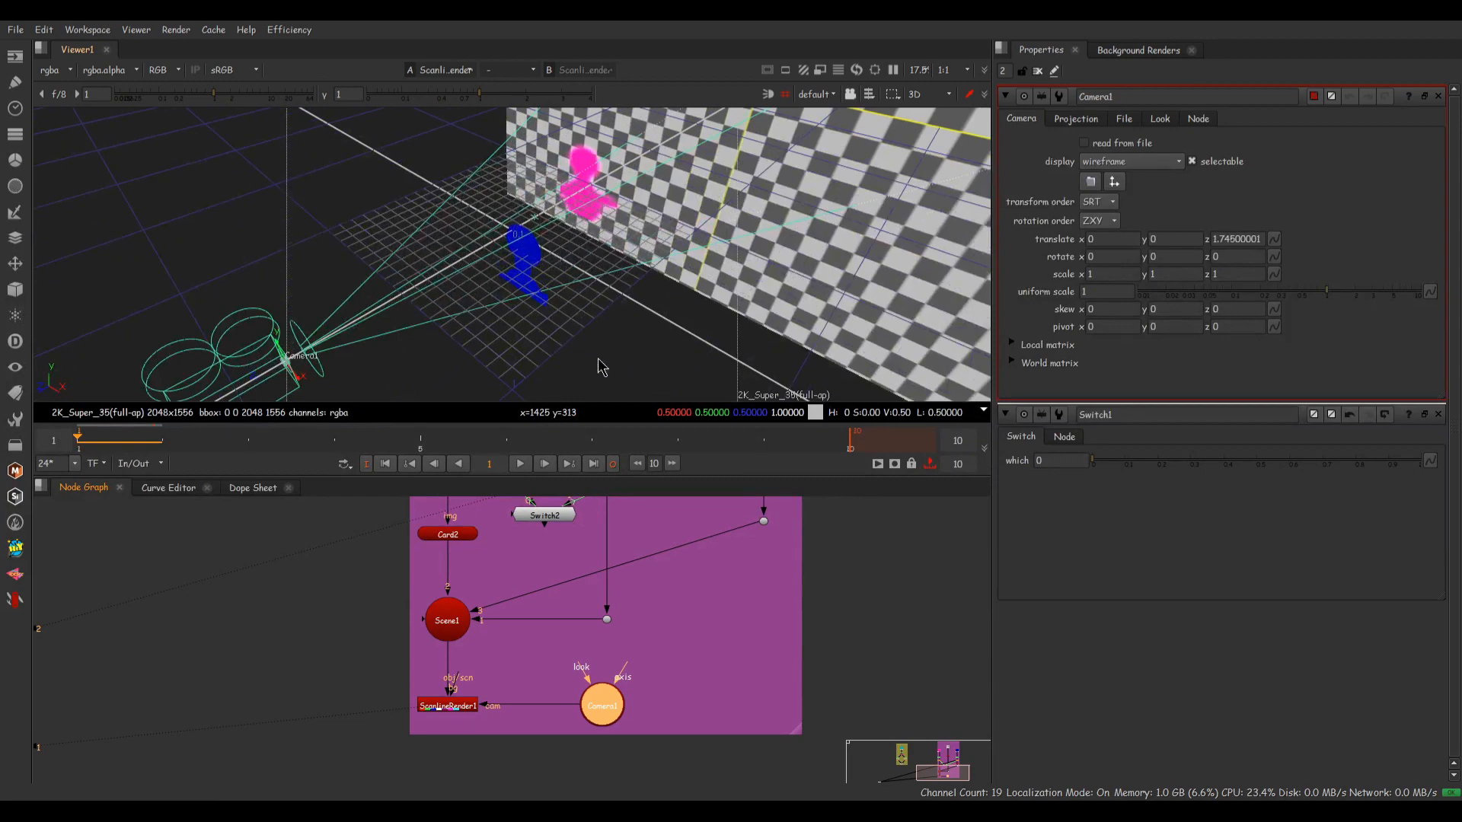
mouse_move(571, 300)
left_mouse_down()
mouse_move(615, 347)
mouse_move(639, 305)
mouse_move(590, 236)
mouse_move(874, 233)
mouse_move(604, 245)
mouse_move(676, 262)
left_mouse_up()
key("Tab")
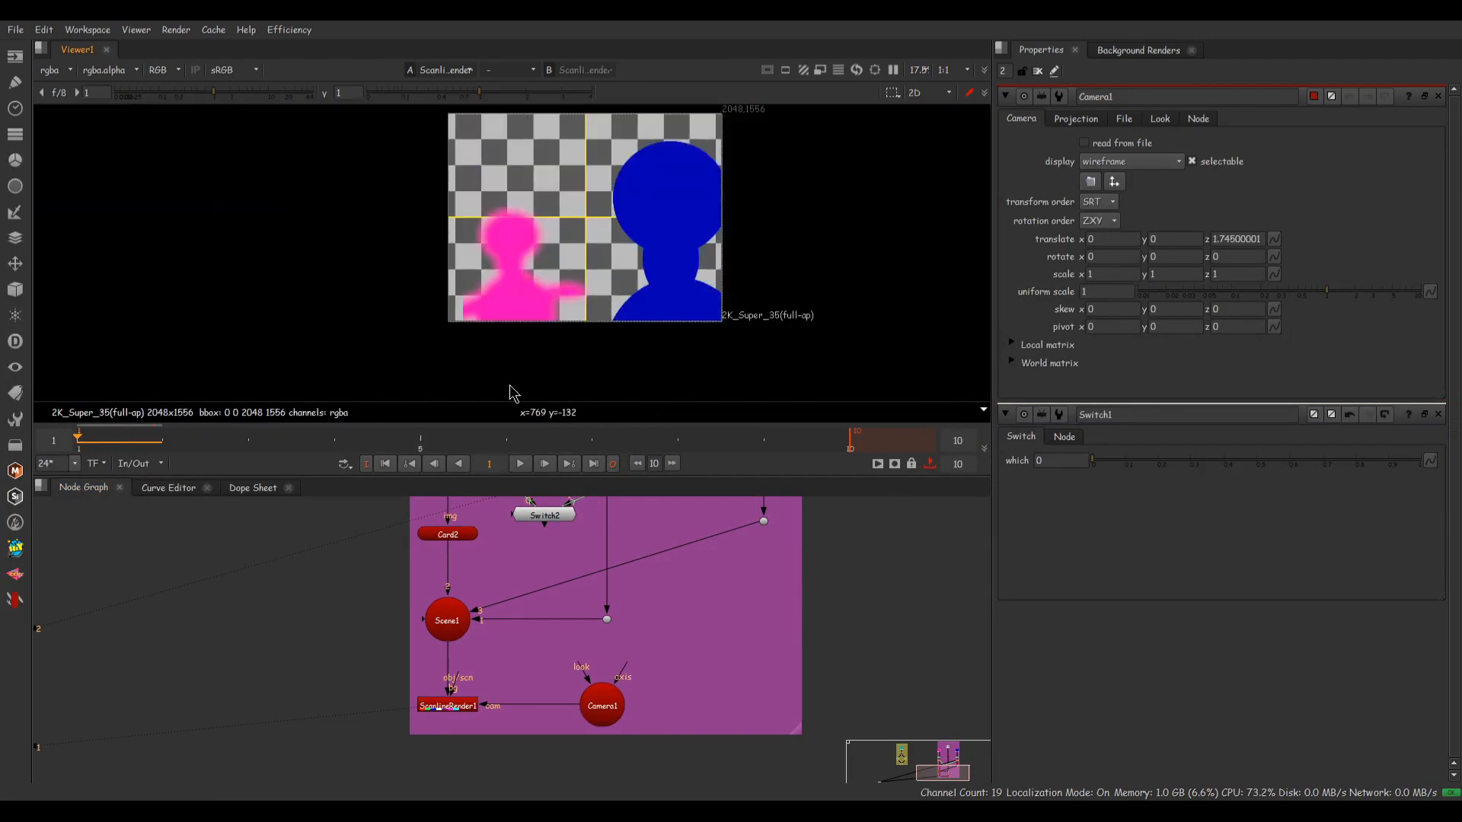
- Open Switch2 and EdgeBlur1, and examine the expression driving EdgeBlur1's size without changing it
middle_click_drag(575, 512, 612, 648)
double_click(590, 545)
left_click(799, 556)
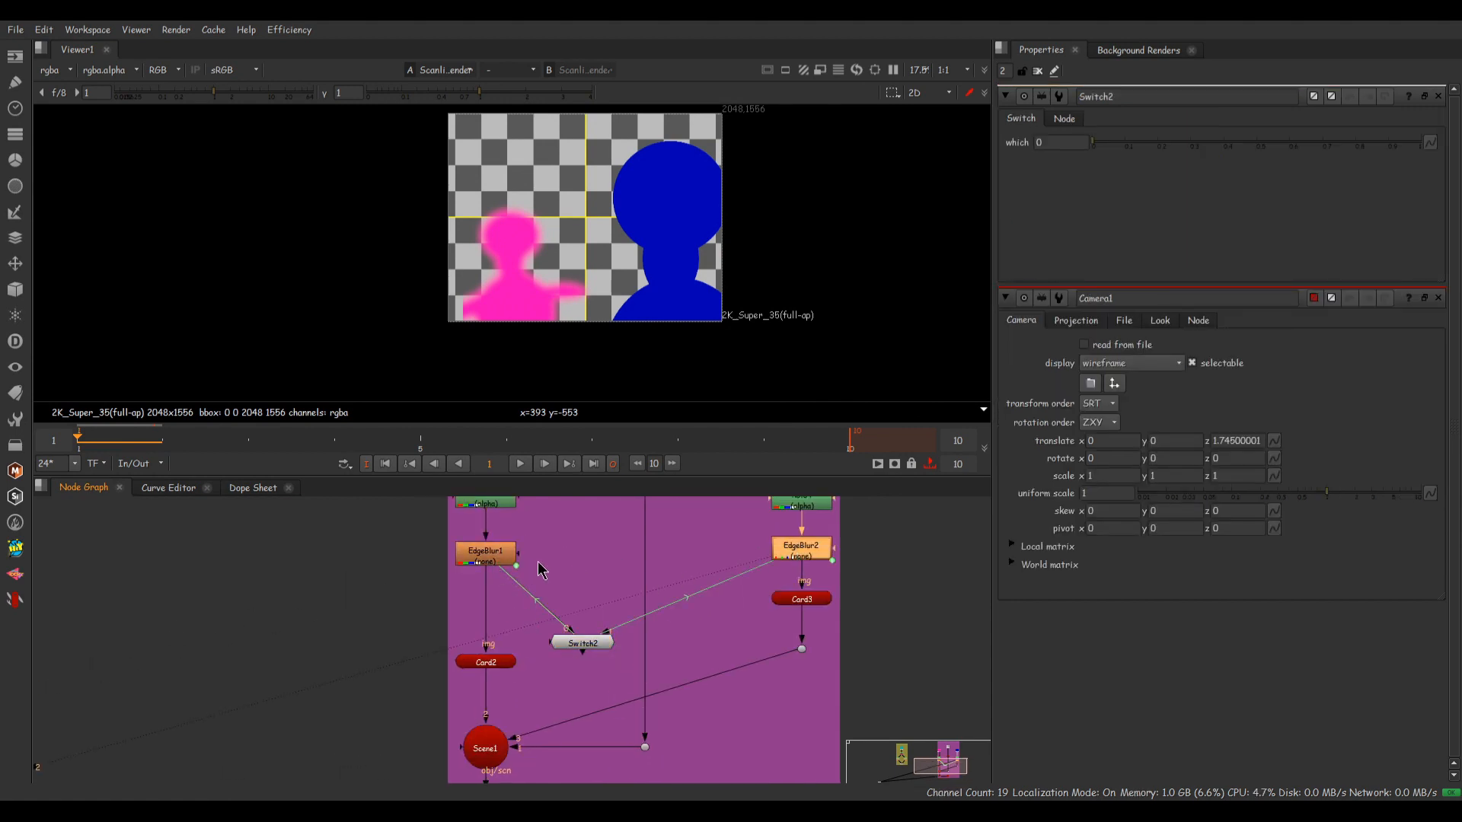
double_click(488, 553)
right_click(1126, 178)
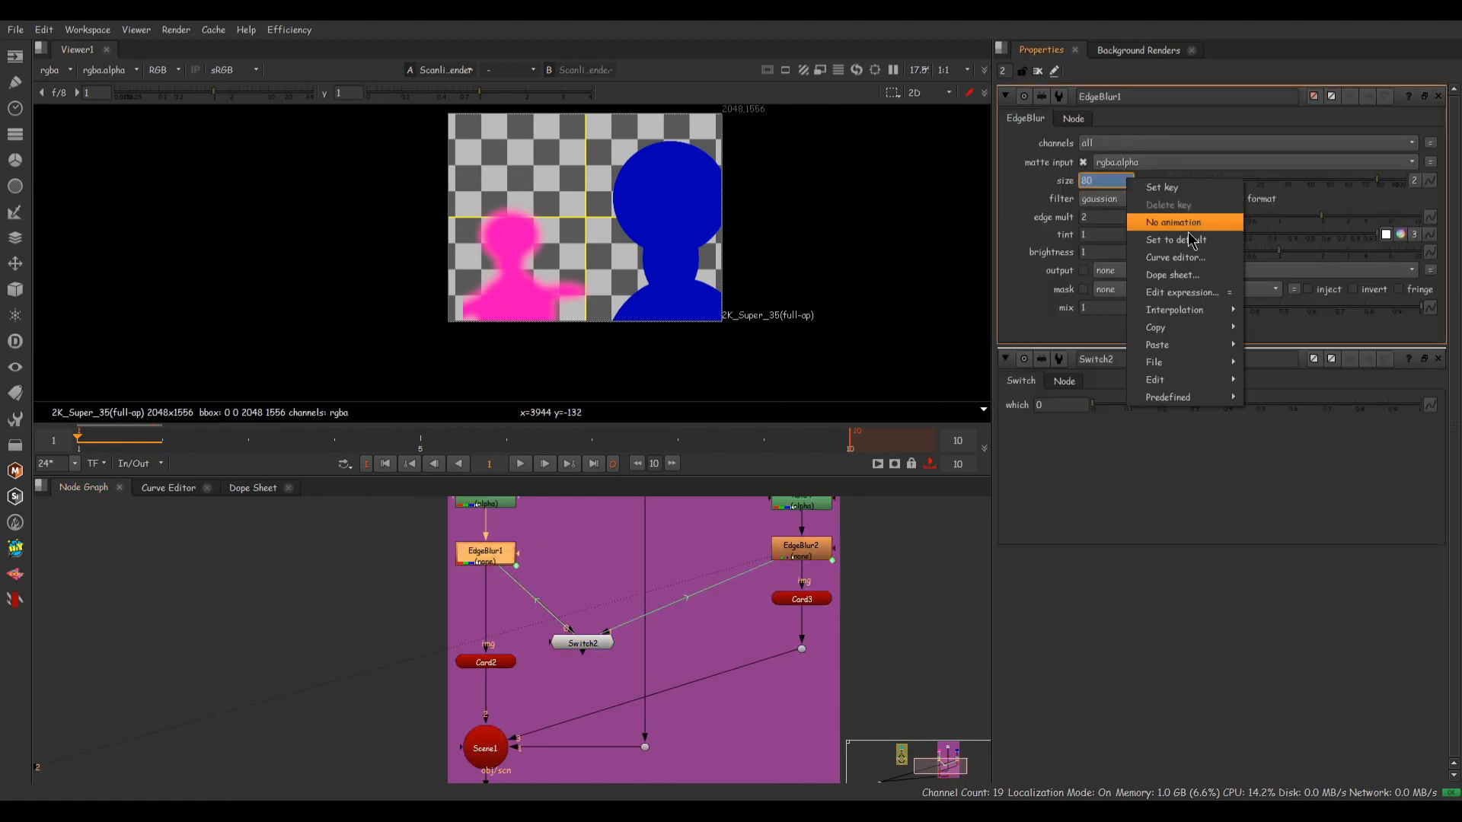
left_click(1152, 286)
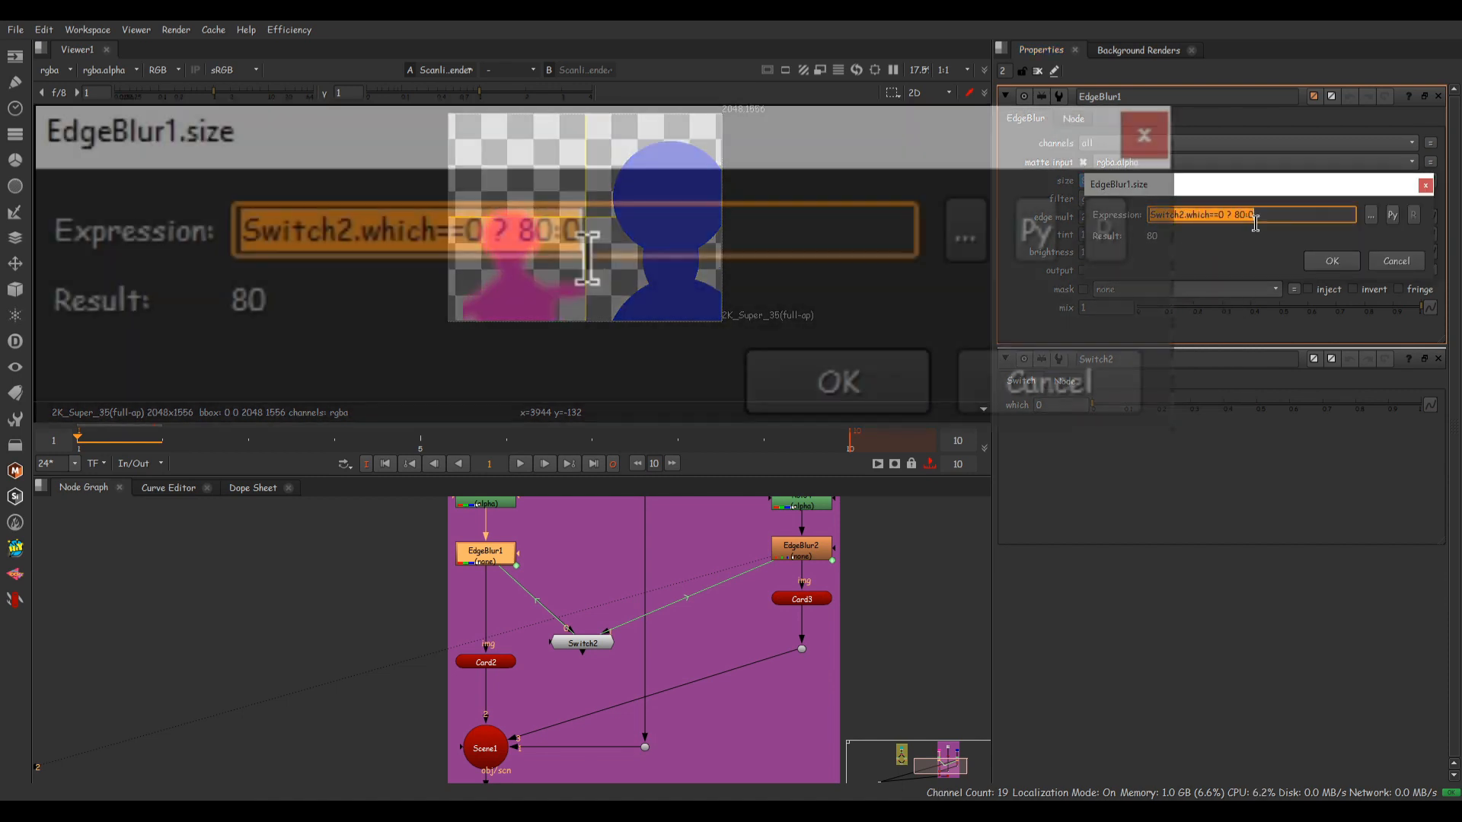
left_click(1284, 221)
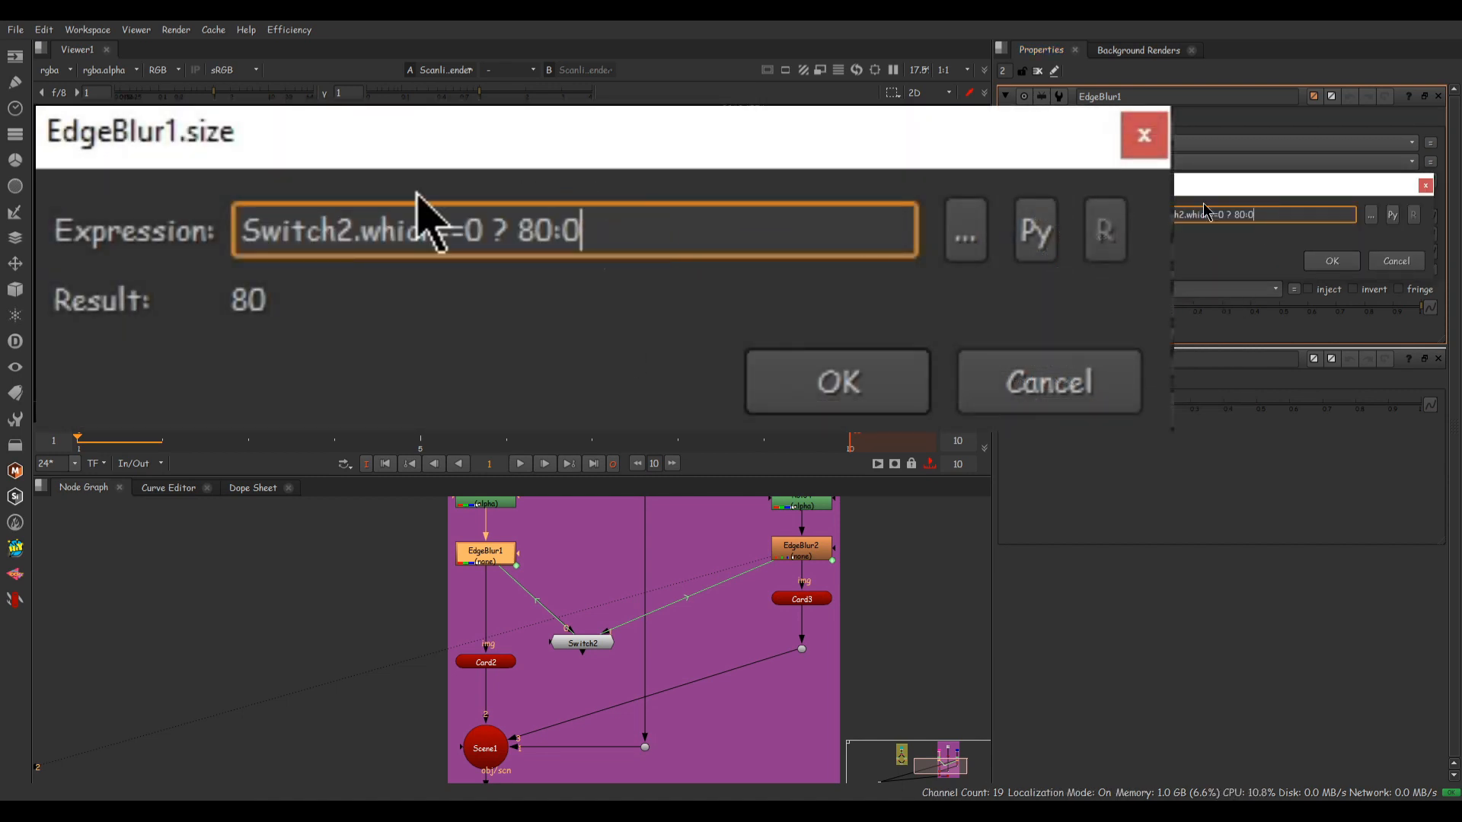
left_click(1390, 259)
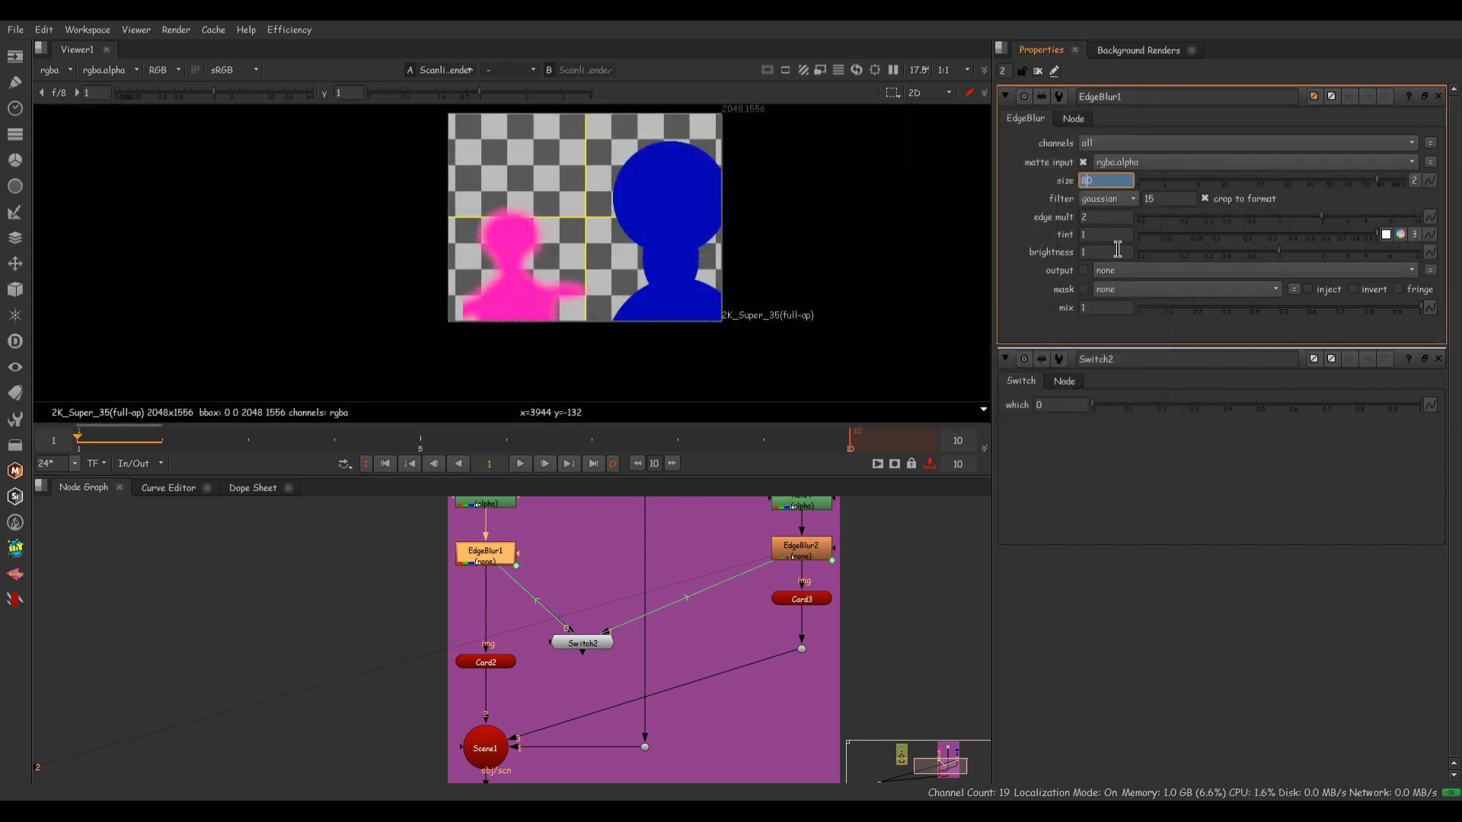
- Toggle Switch2's which value between 1 and 0 to compare the focus shift in the ScanlineRender1 output, ending at 0
double_click(584, 647)
middle_click_drag(648, 676, 703, 567)
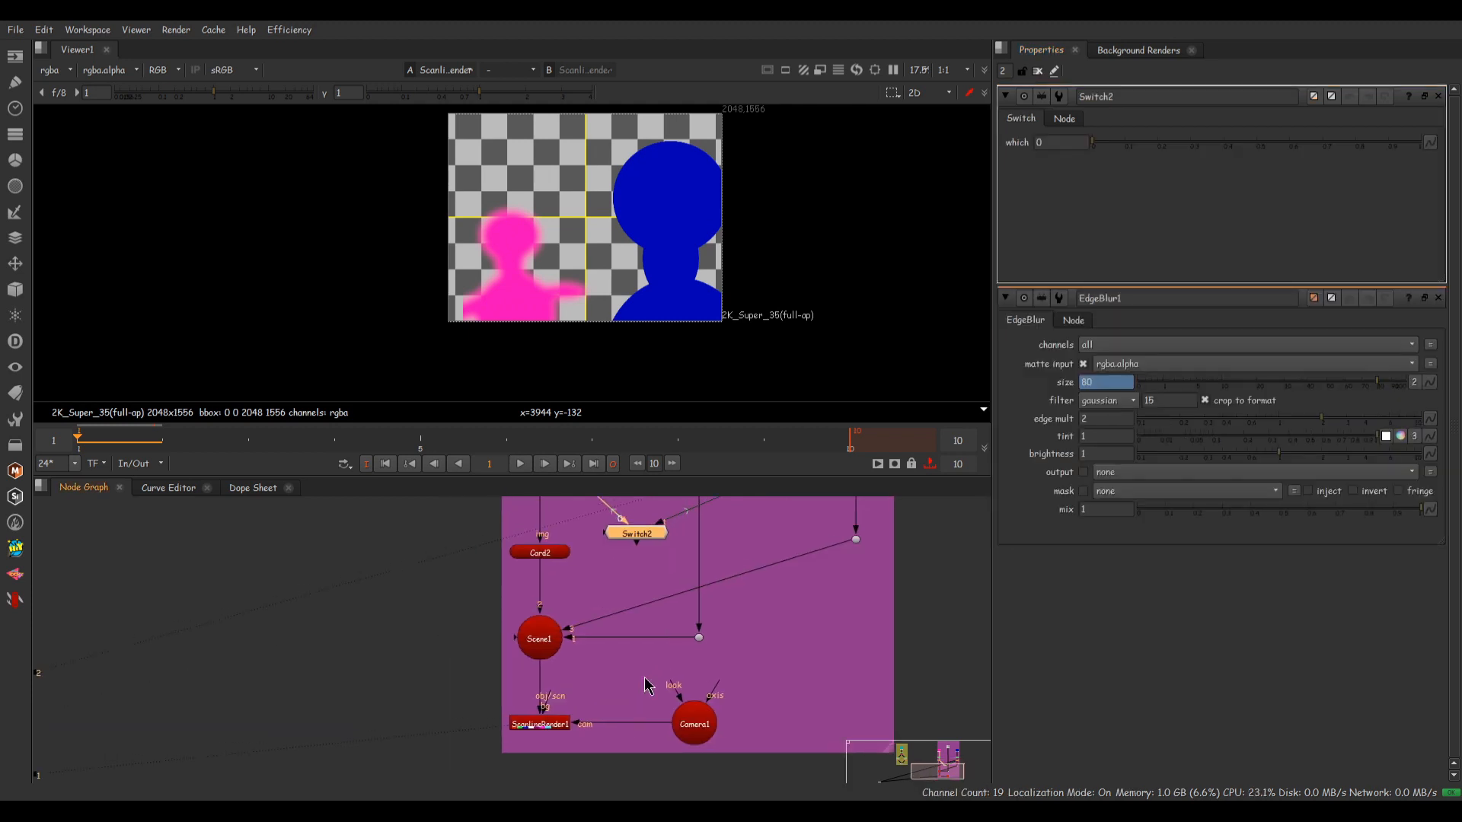
left_click(543, 727)
left_click(1043, 143)
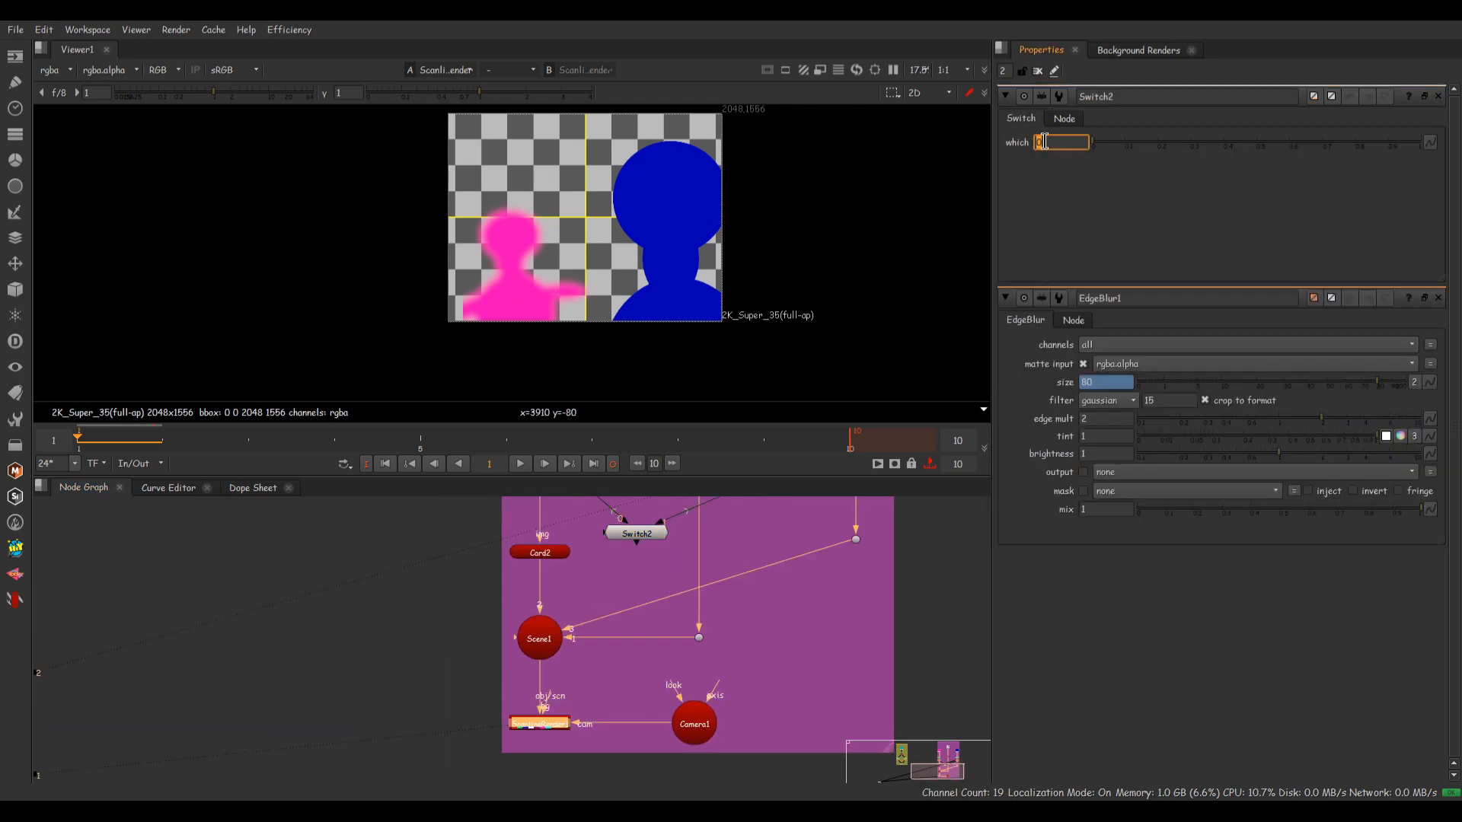
type("1")
key("Down")
key("Up")
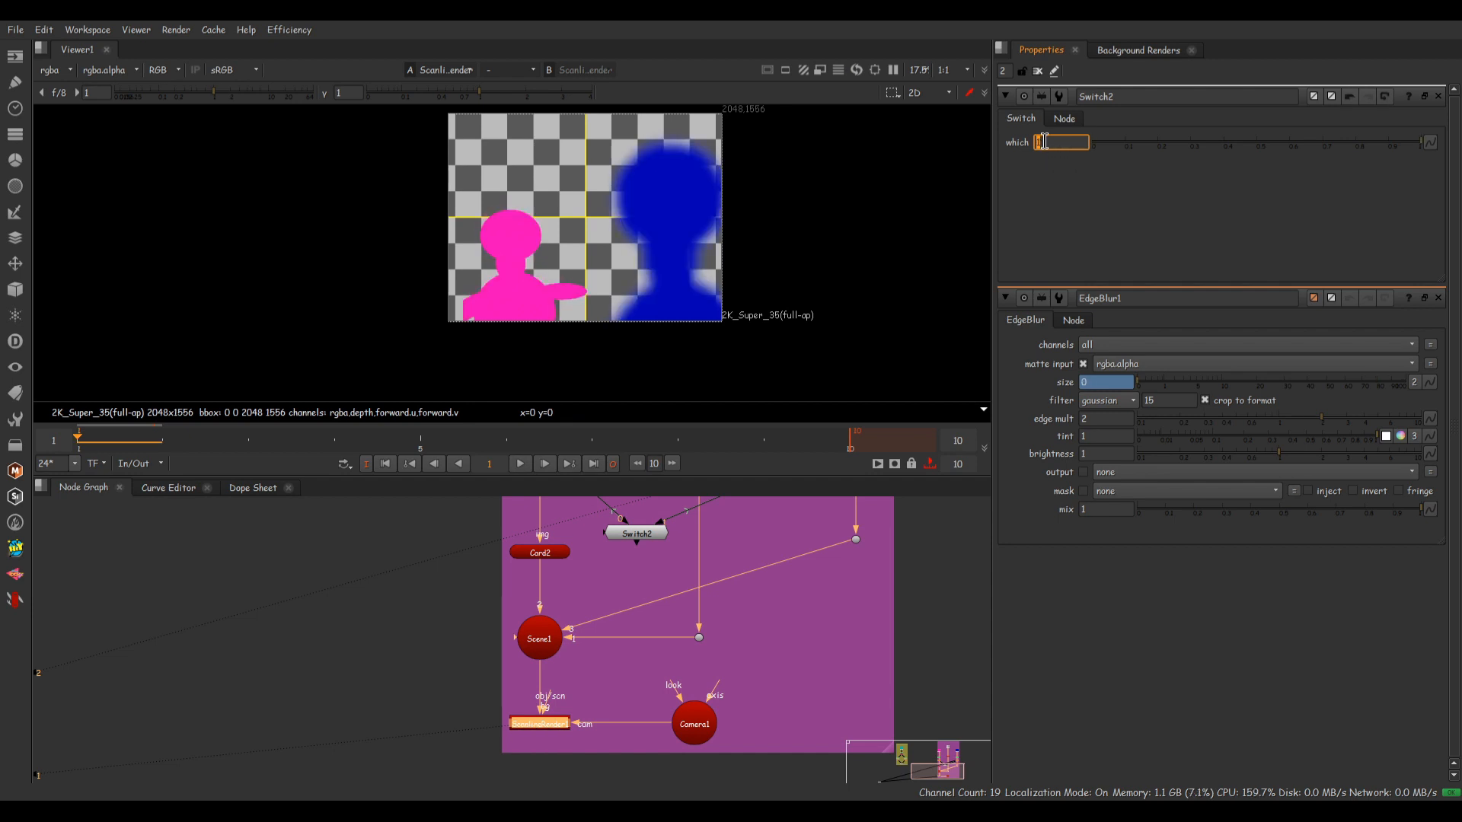
key("Down")
key("Up")
key("Down")
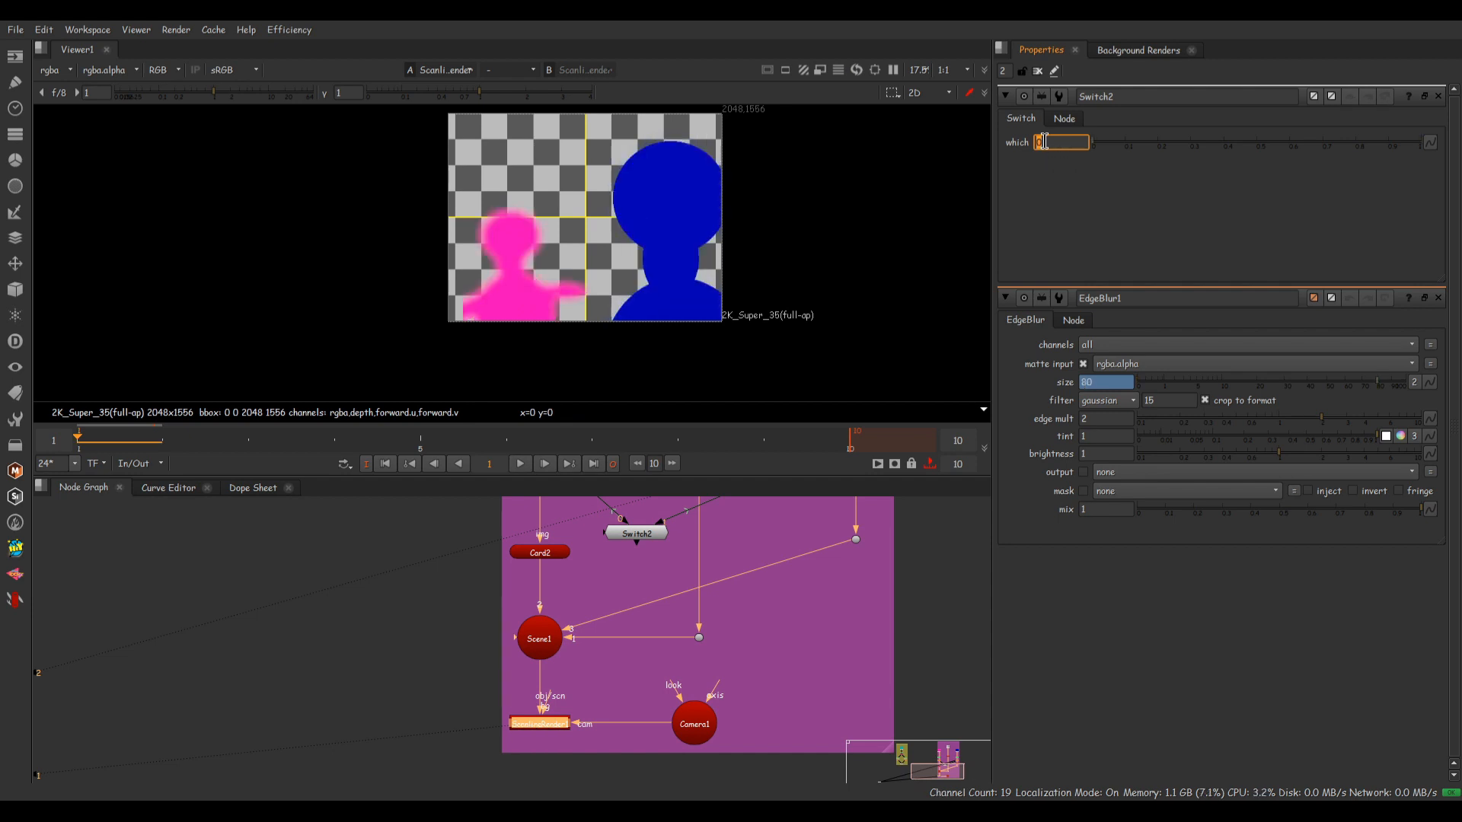
key("Up")
key("Down")
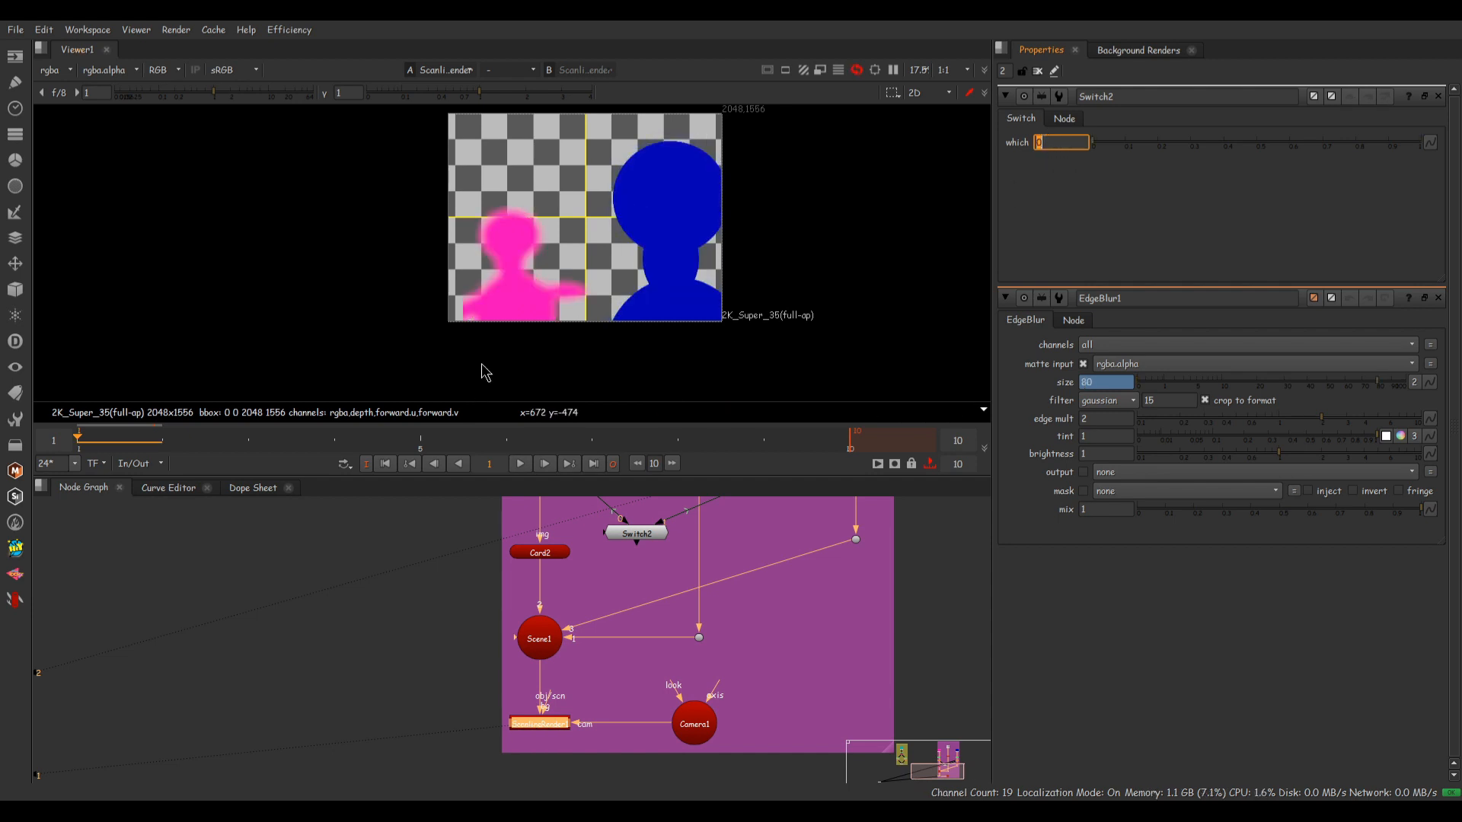
- Play the clock tower footage in an enlarged viewer and scrub to frame 44 to study the focus shift from leaves to tower
scroll(684, 618, "down", 5)
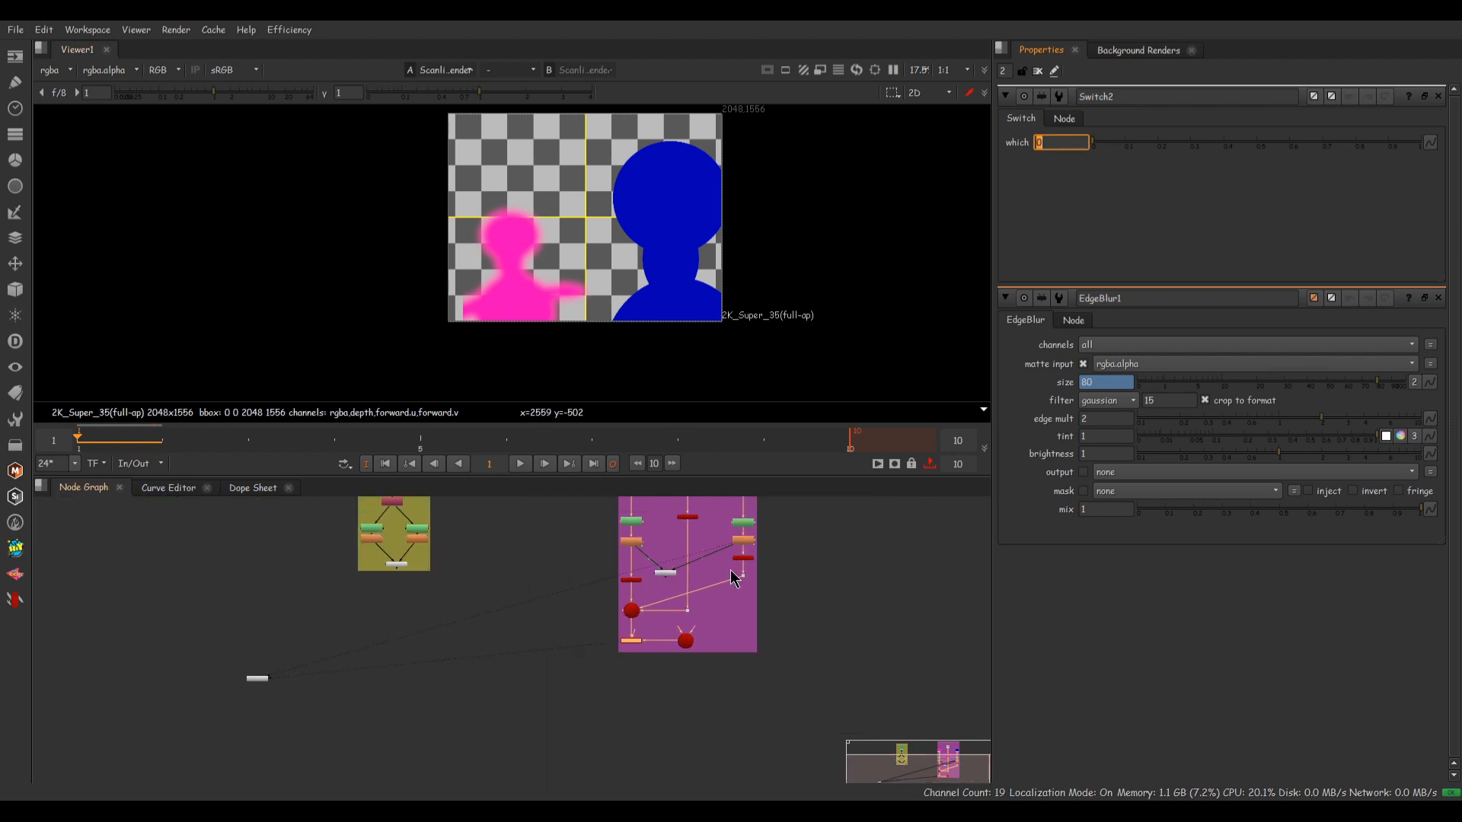
mouse_move(706, 577)
middle_mouse_down()
mouse_move(715, 644)
mouse_move(710, 611)
middle_mouse_up()
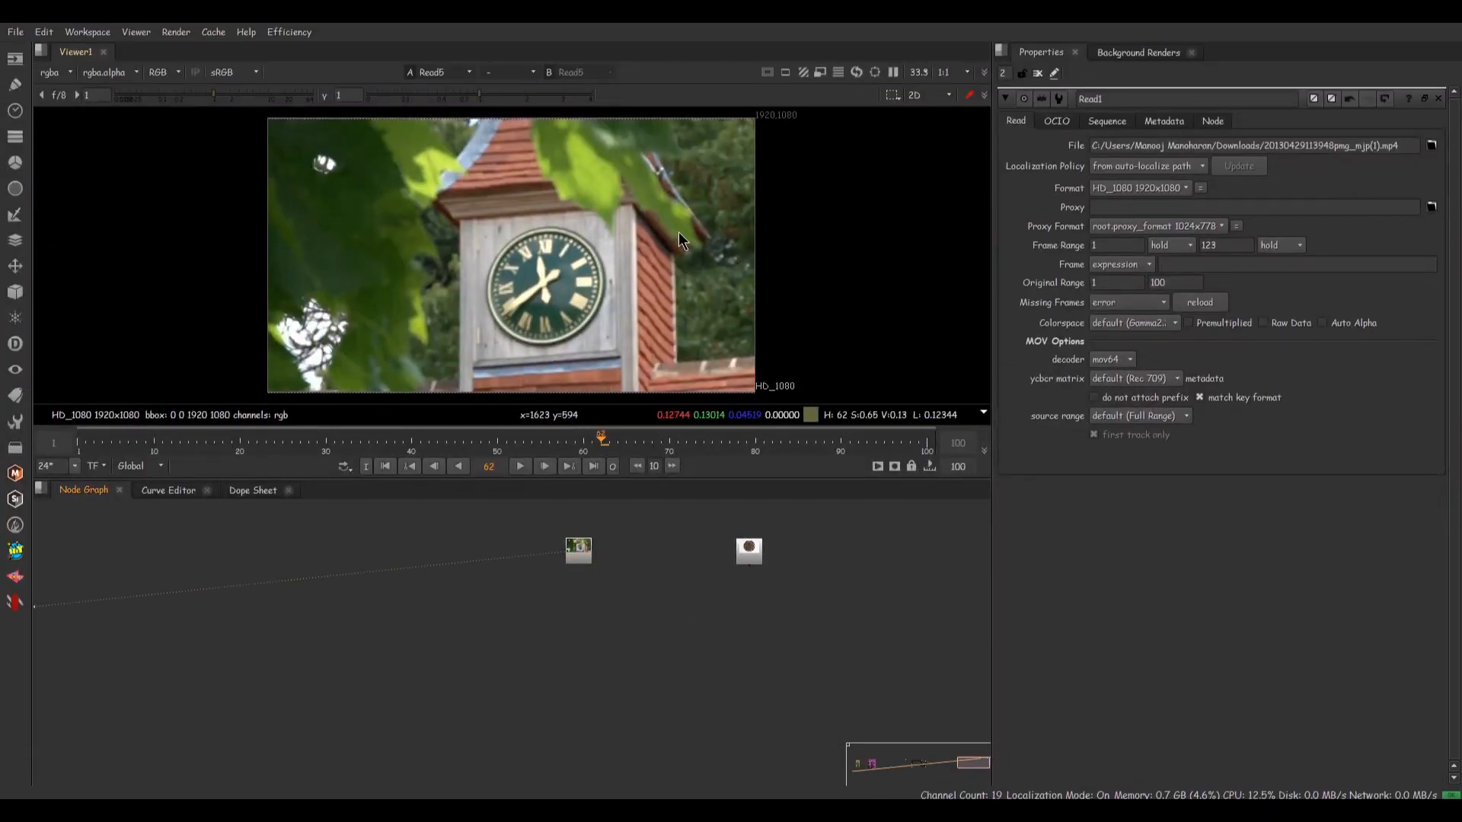
key("space")
key("f")
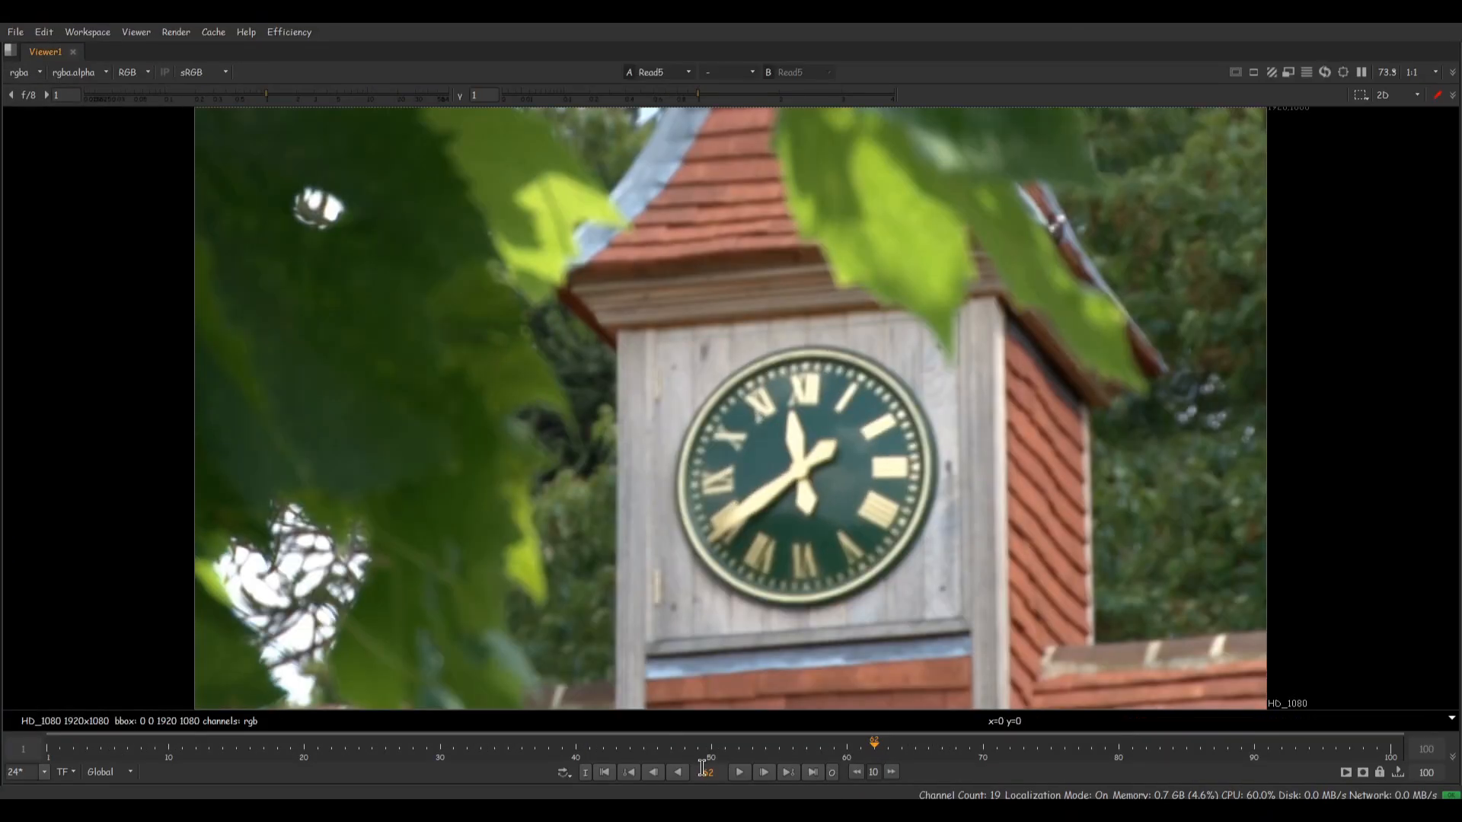
left_click(741, 773)
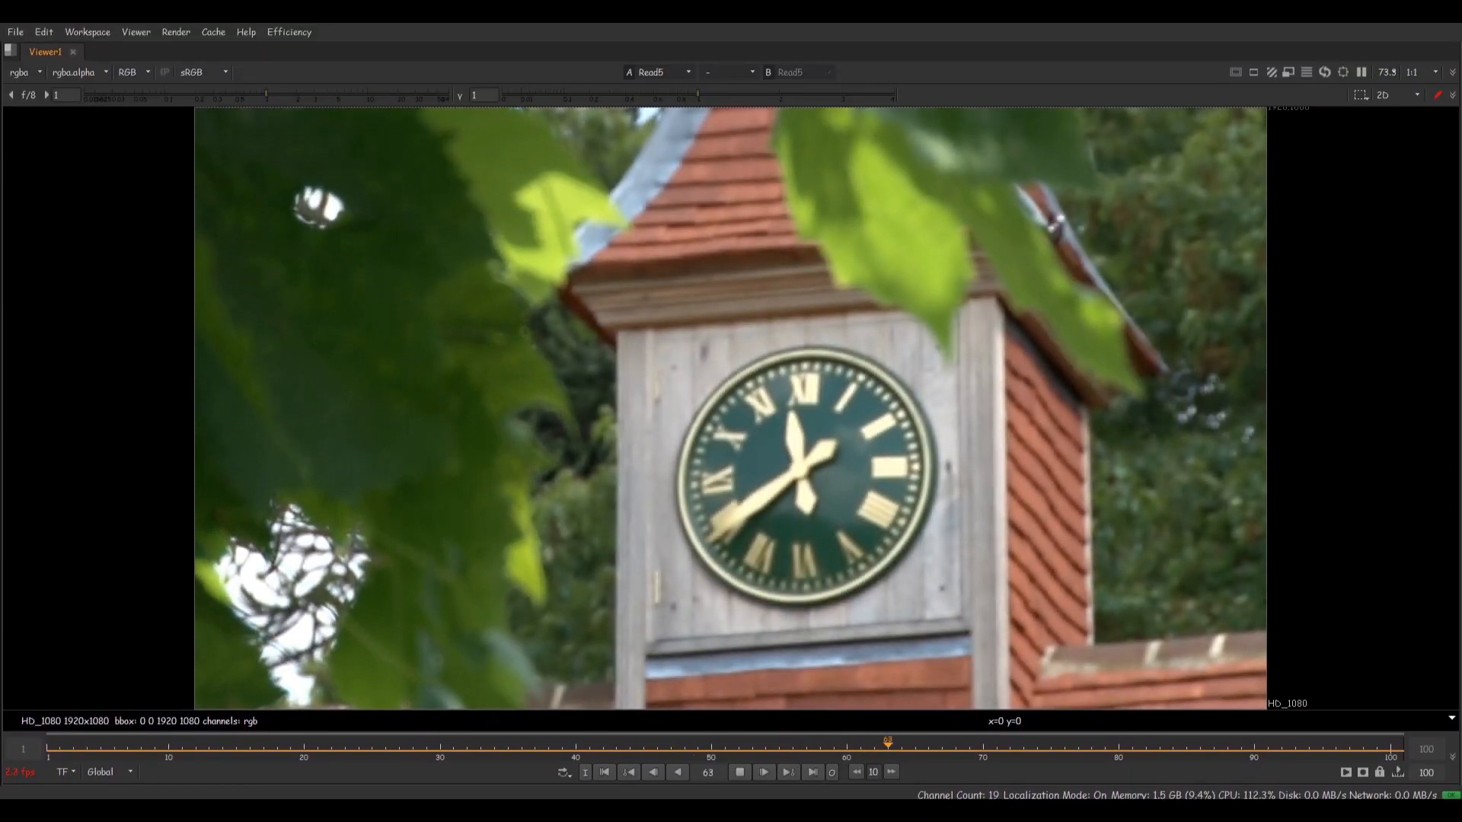
left_click(742, 771)
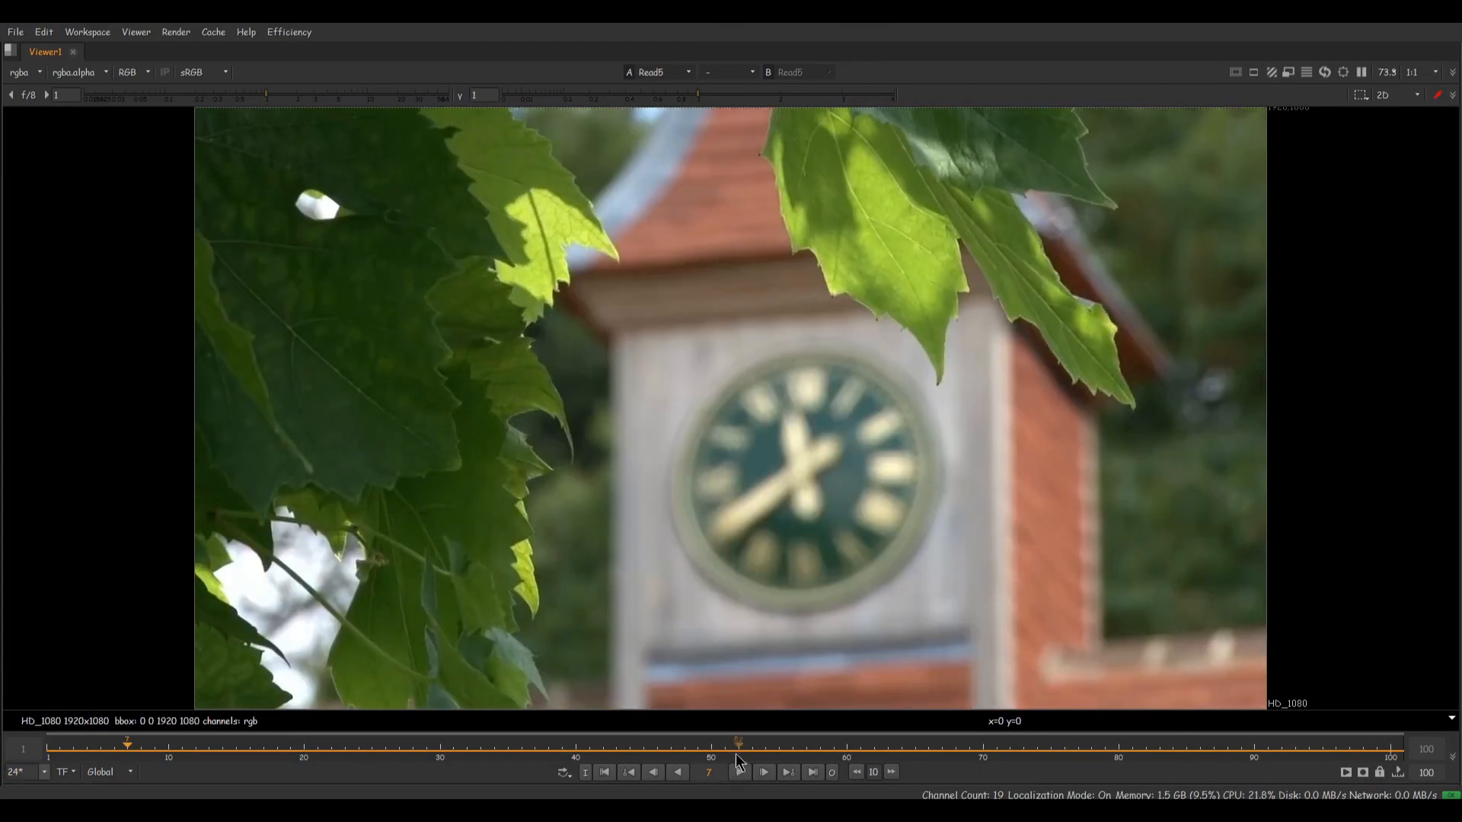
left_click_drag(735, 754, 631, 656)
key("space")
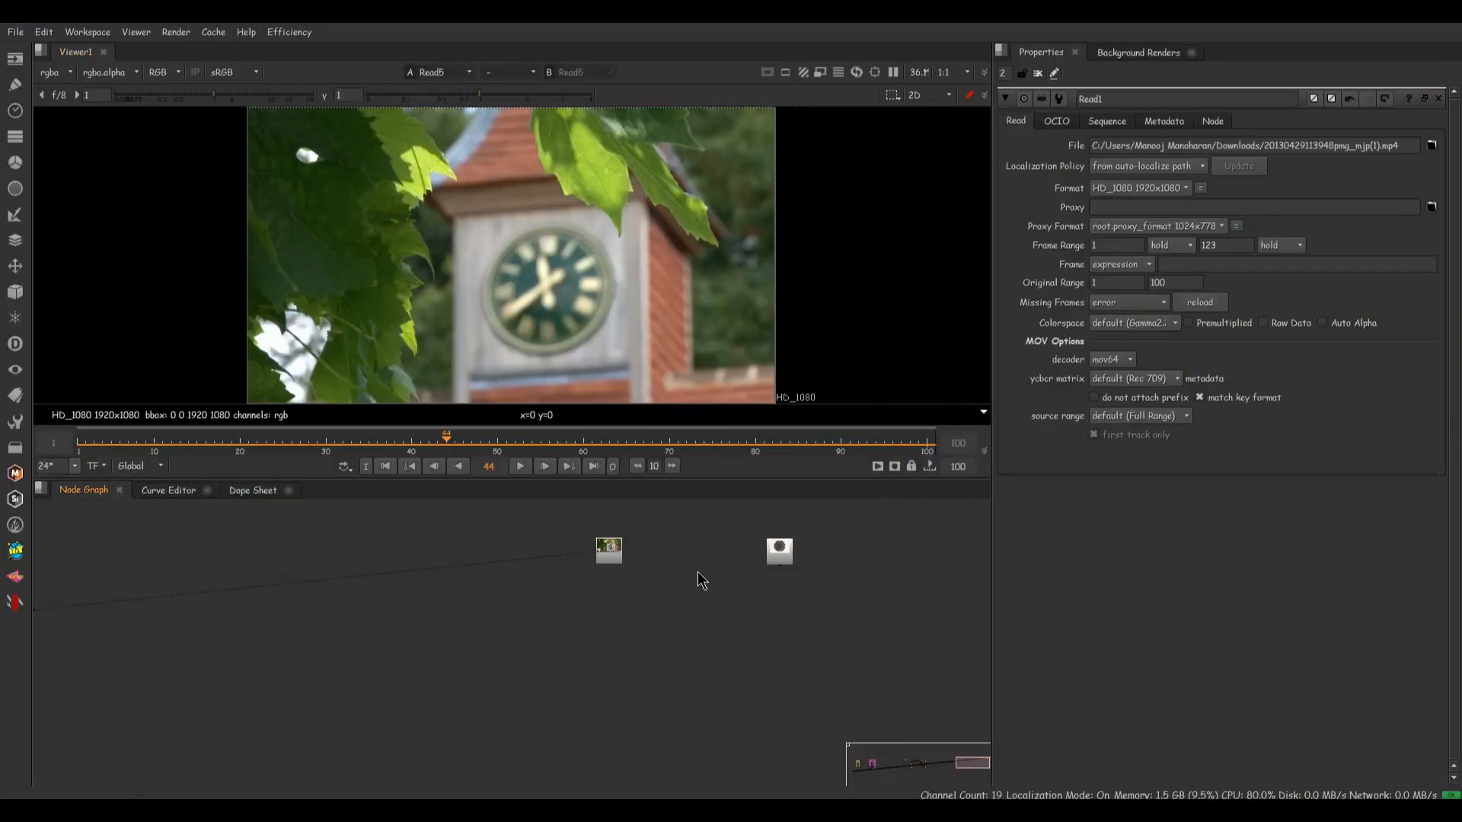
- View the wooden wall clock image and compare it with the clock tower footage
left_click(782, 554)
key("1")
scroll(582, 267, "down", 3)
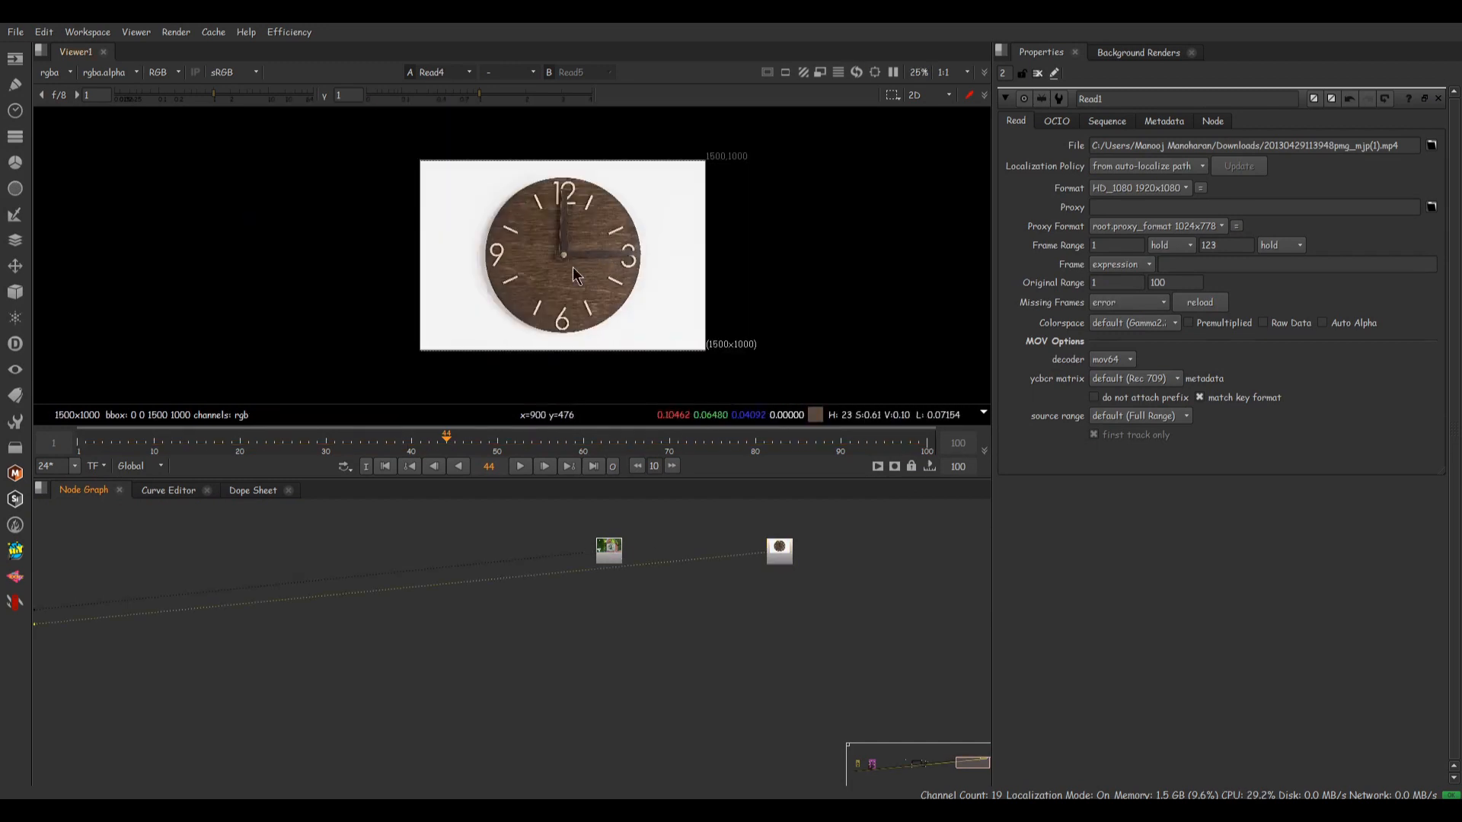
left_click(613, 554)
key("1")
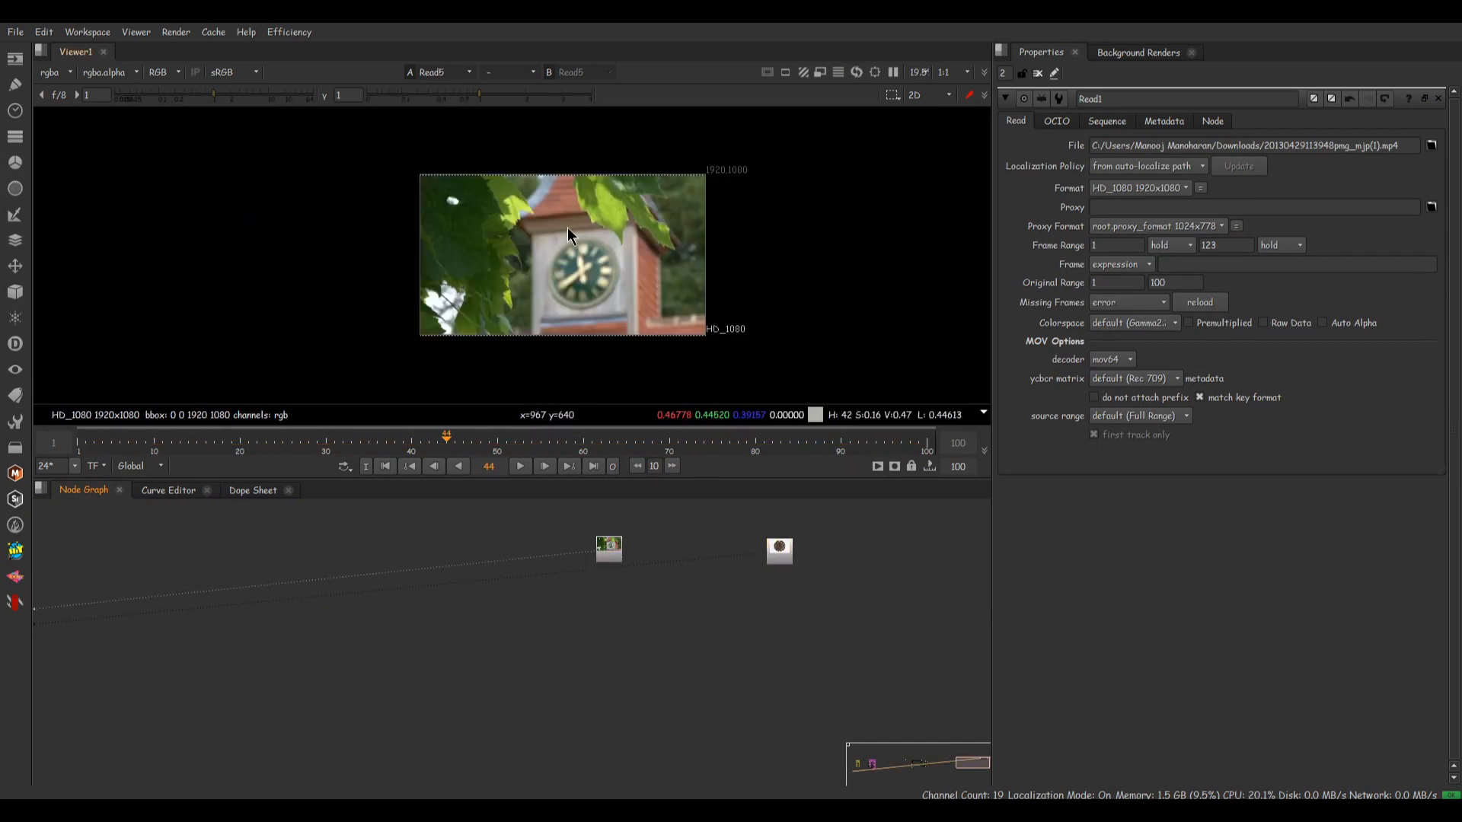
scroll(571, 244, "up", 3)
key("1")
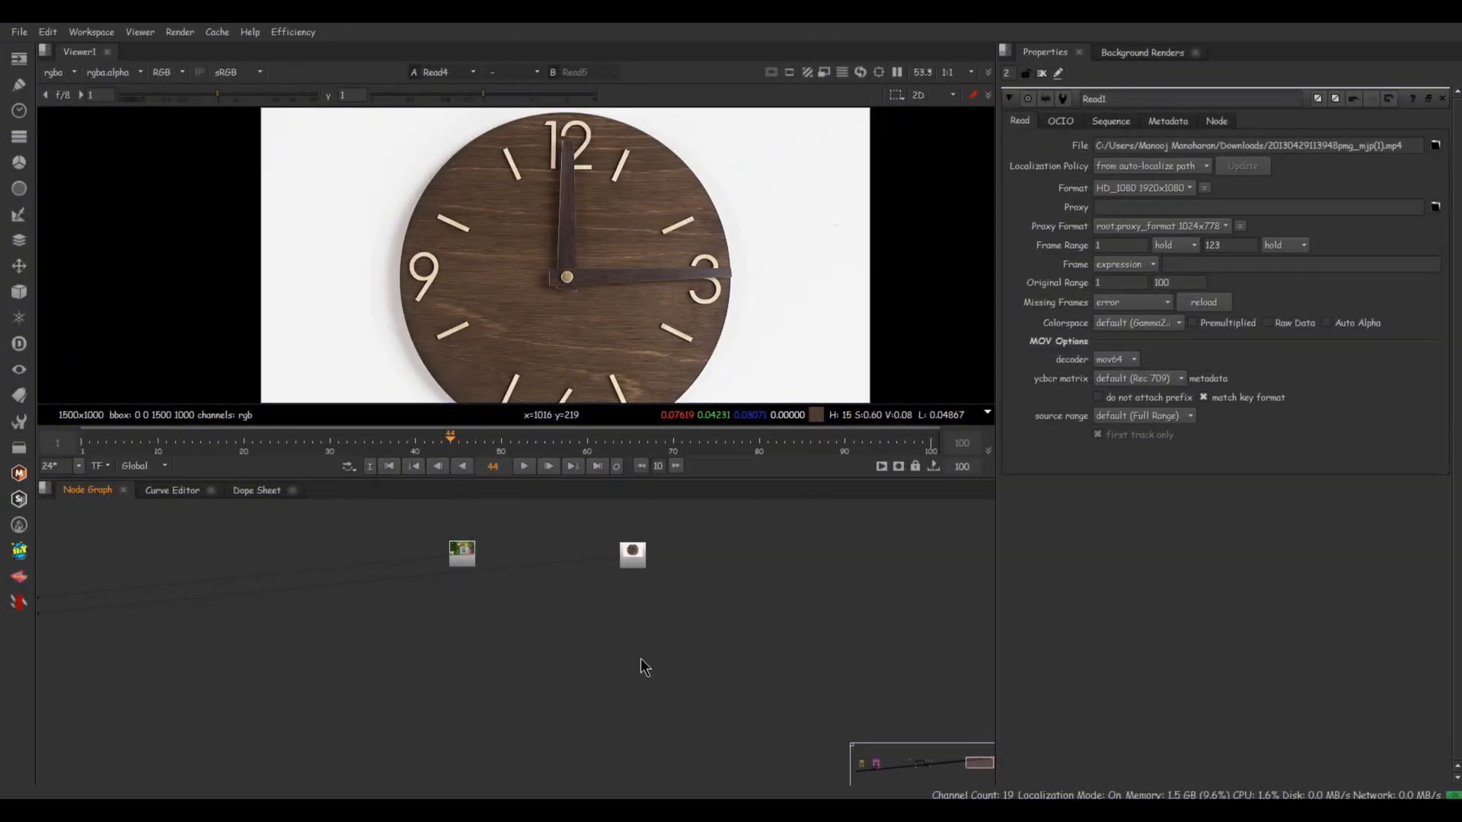
- Paste the prepared Grade, Roto, Blur, Copy, Premult and Transform nodes below the wall clock image and connect the image to the Grade
key("ctrl+v")
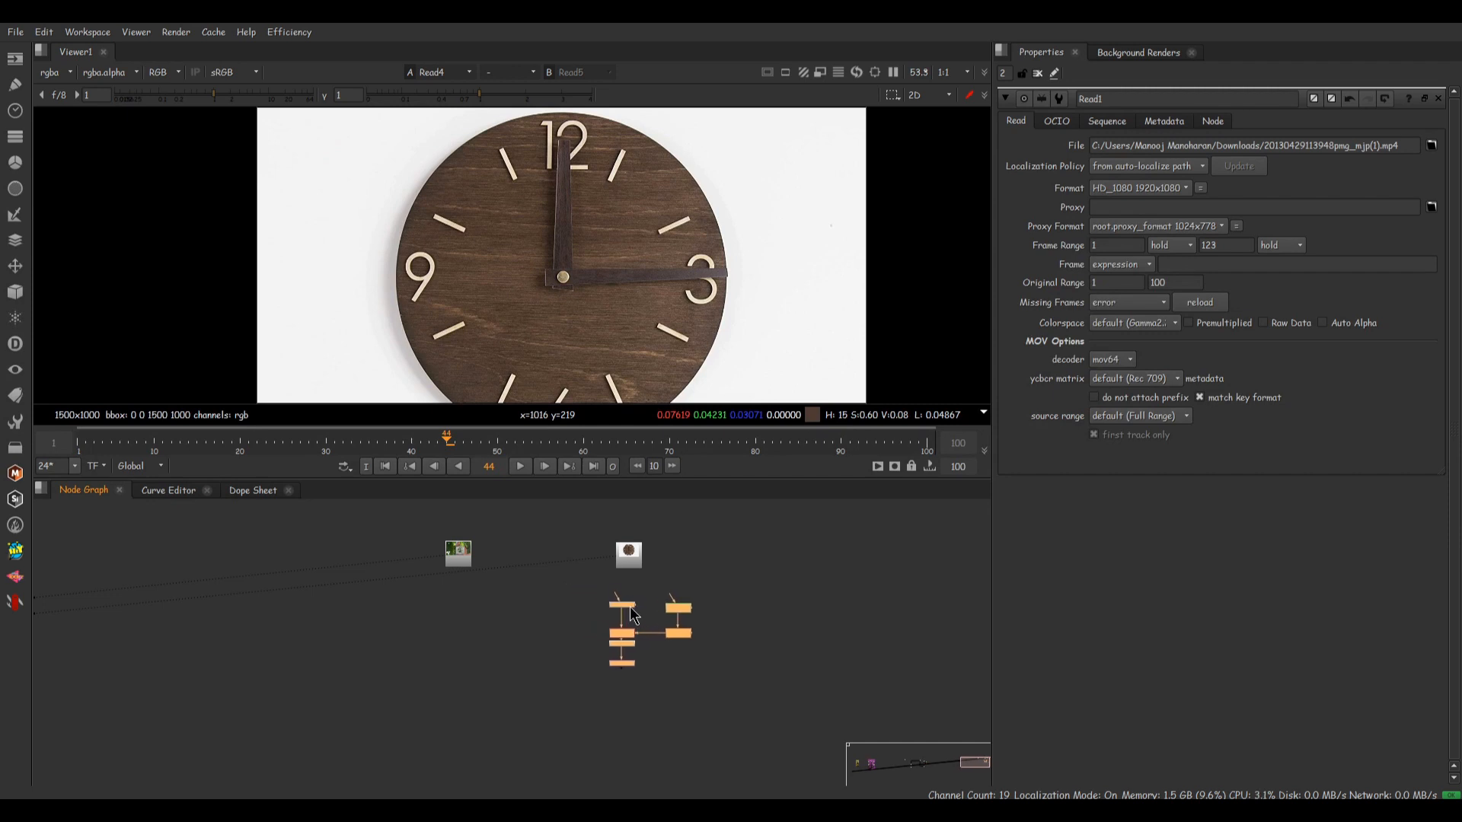
scroll(629, 606, "up", 3)
left_click_drag(650, 617, 646, 606)
- Compare the outputs of the Grade, the source clock image and the Premult
left_click(645, 606)
key("1")
left_click(639, 539)
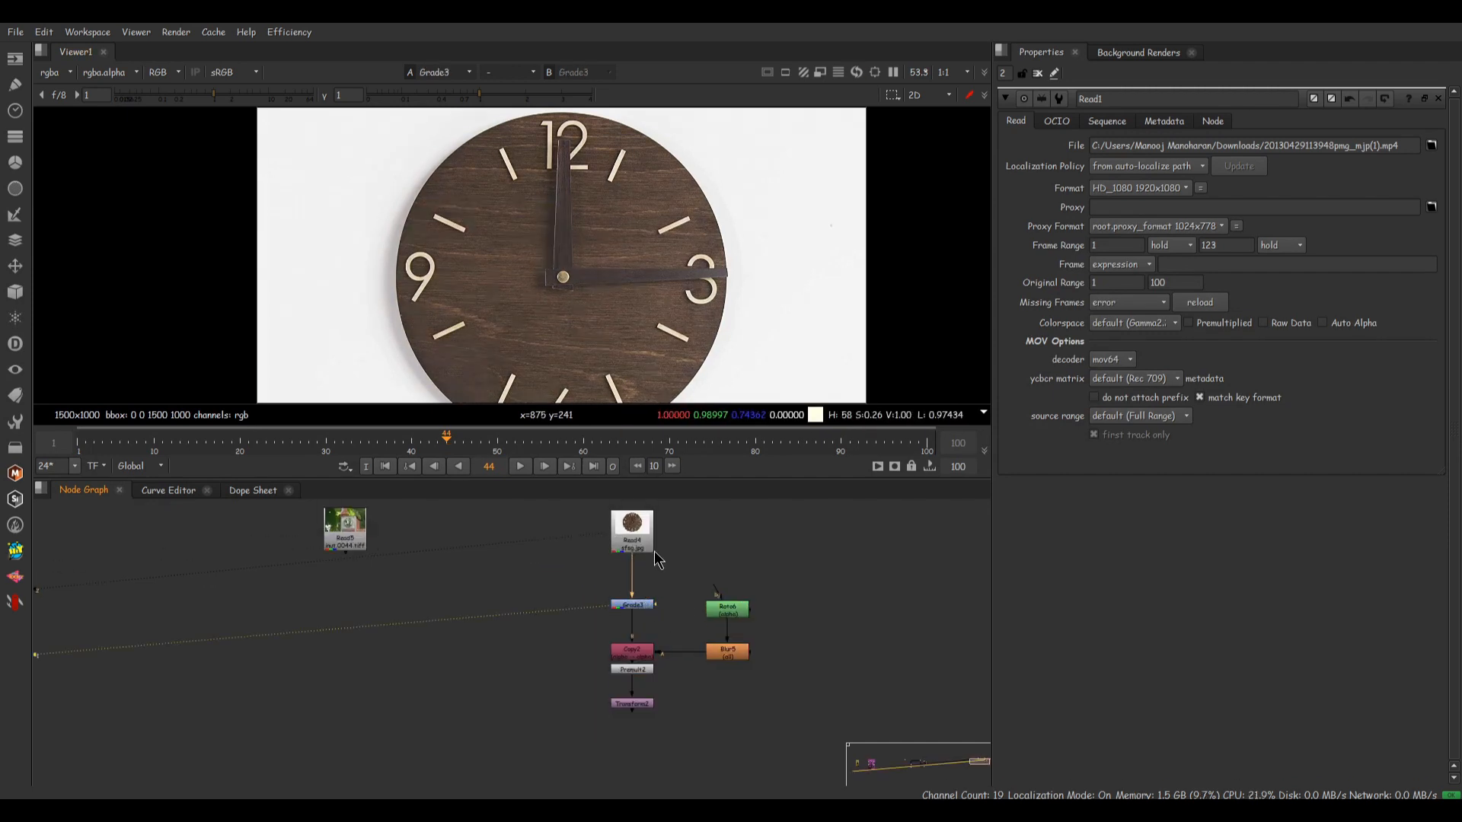
key("1")
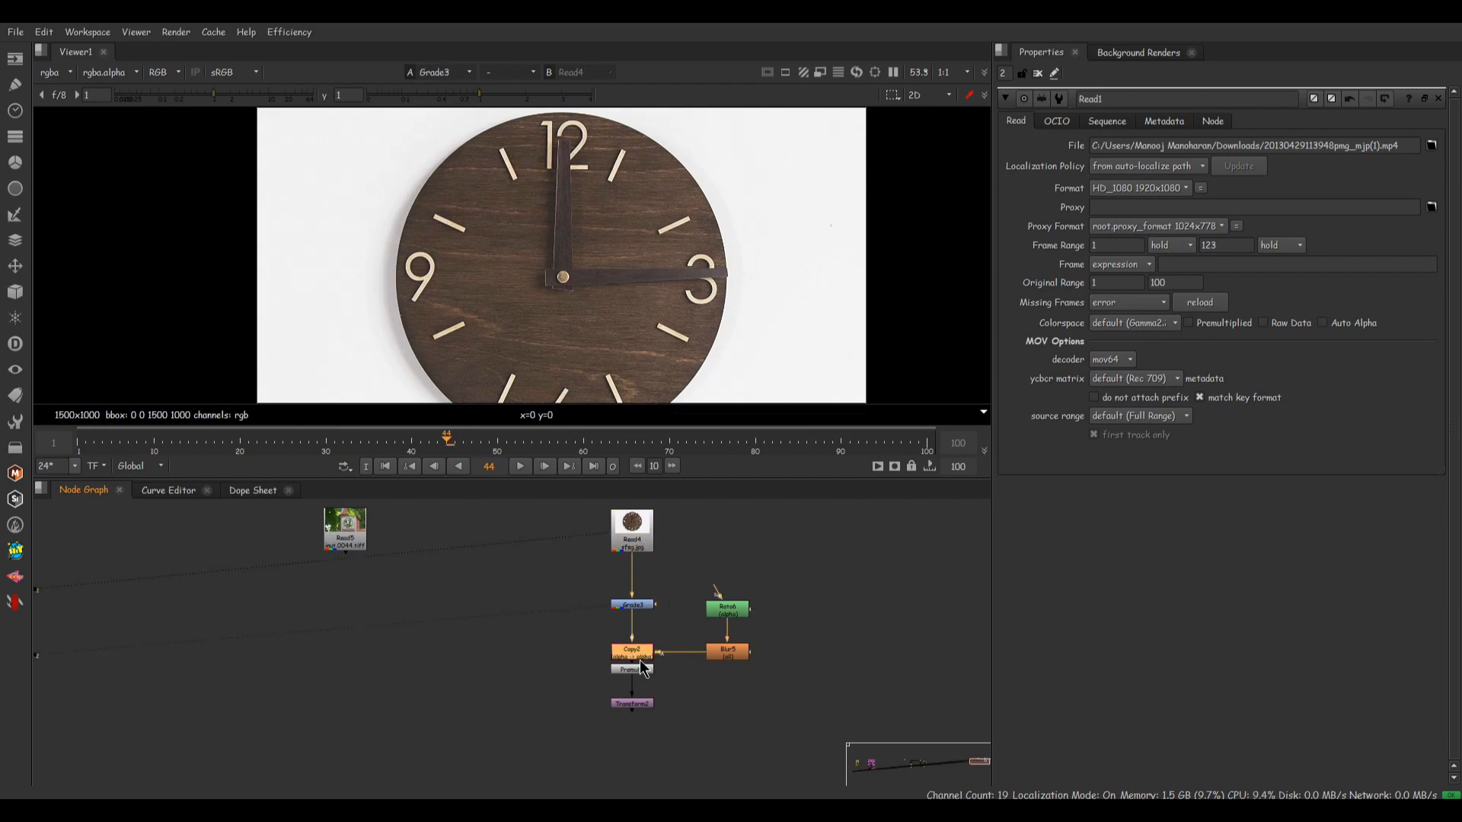
left_click(638, 670)
key("1")
- Examine the Ellipse1 shape in Roto6 and the available Ellipse tool, and view the Transform output of the cut-out clock
double_click(718, 620)
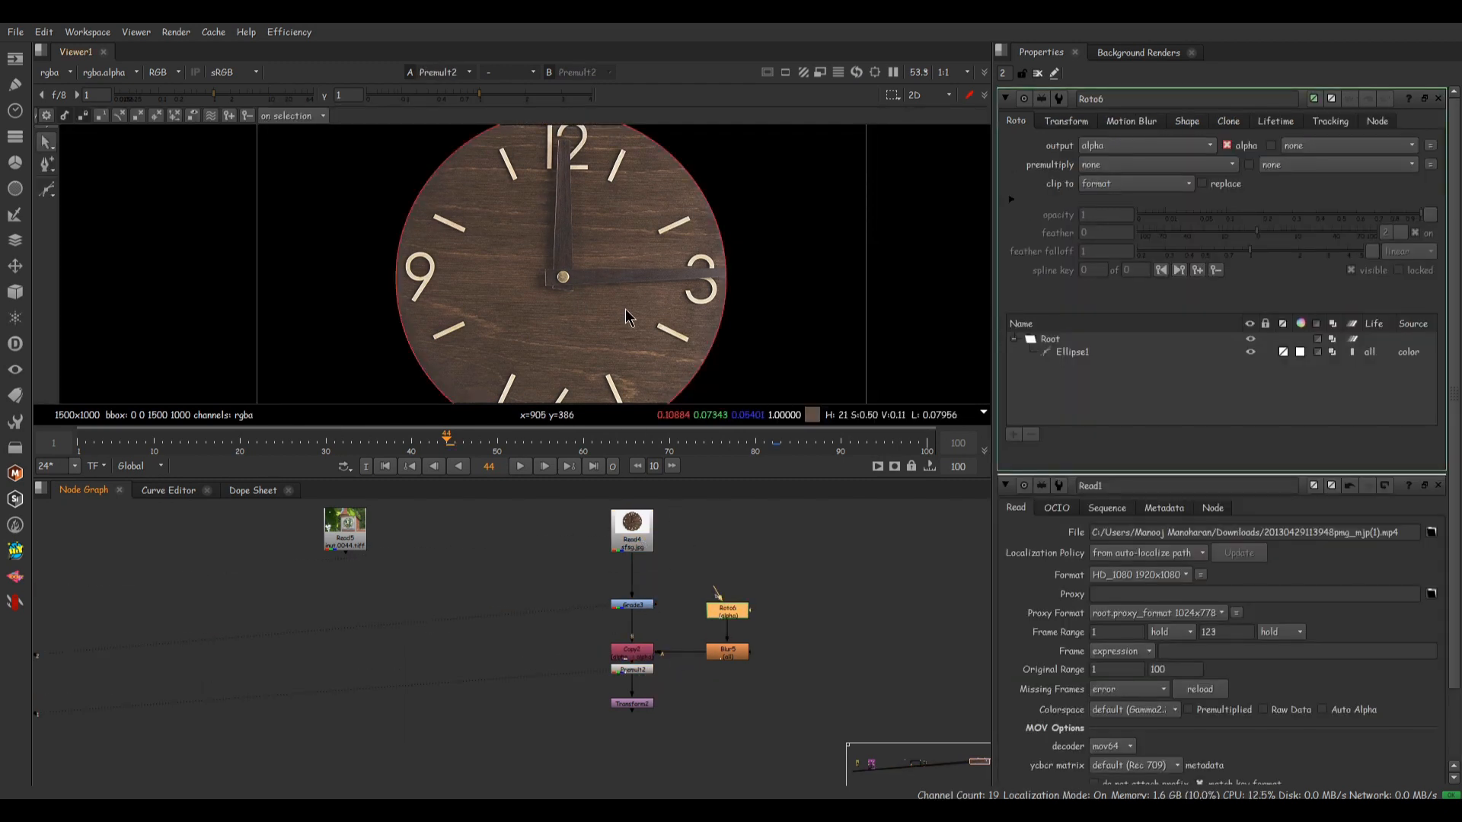
scroll(627, 316, "down", 4)
left_click(1054, 351)
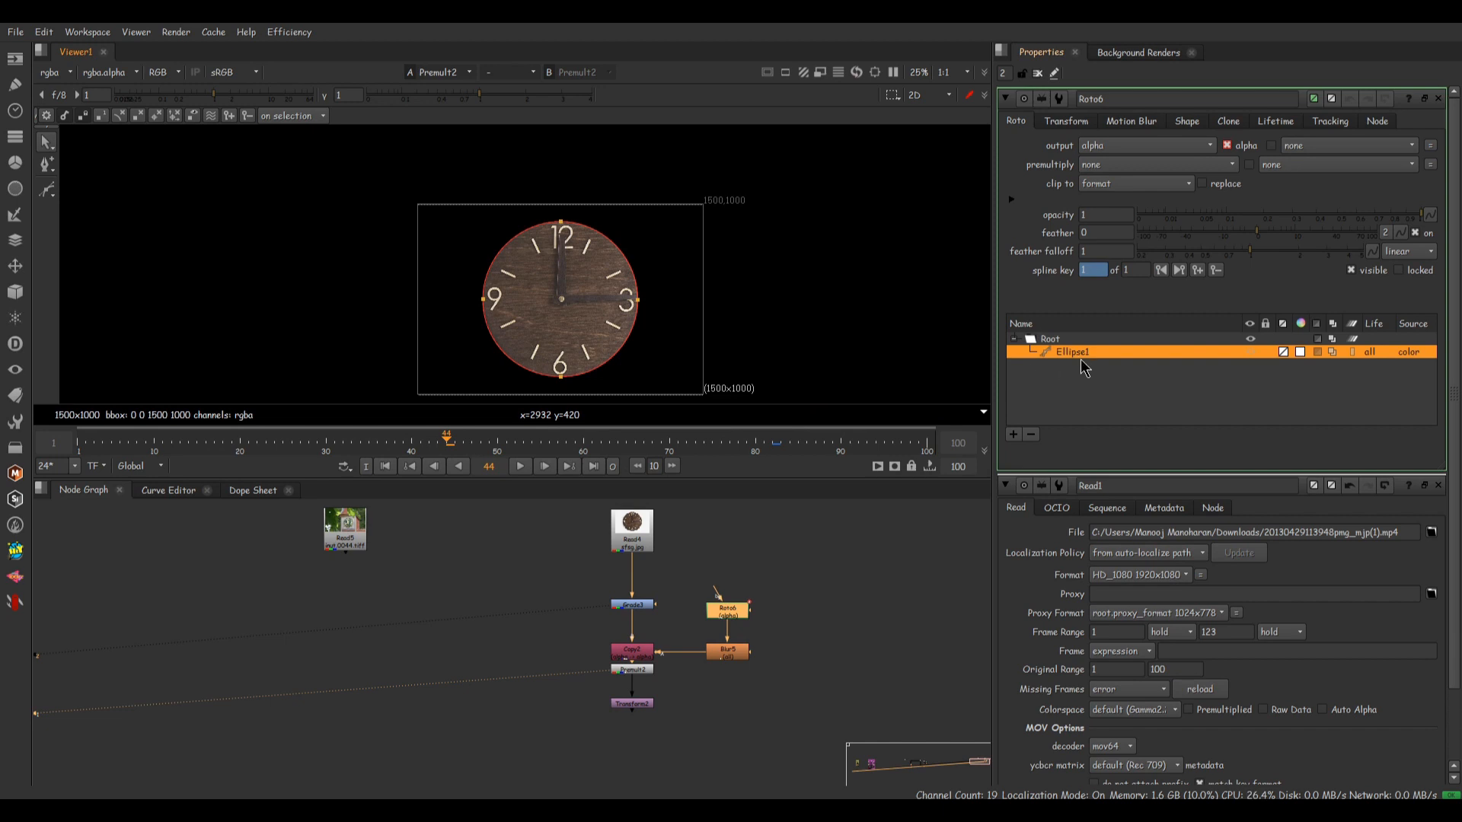
left_click(47, 189)
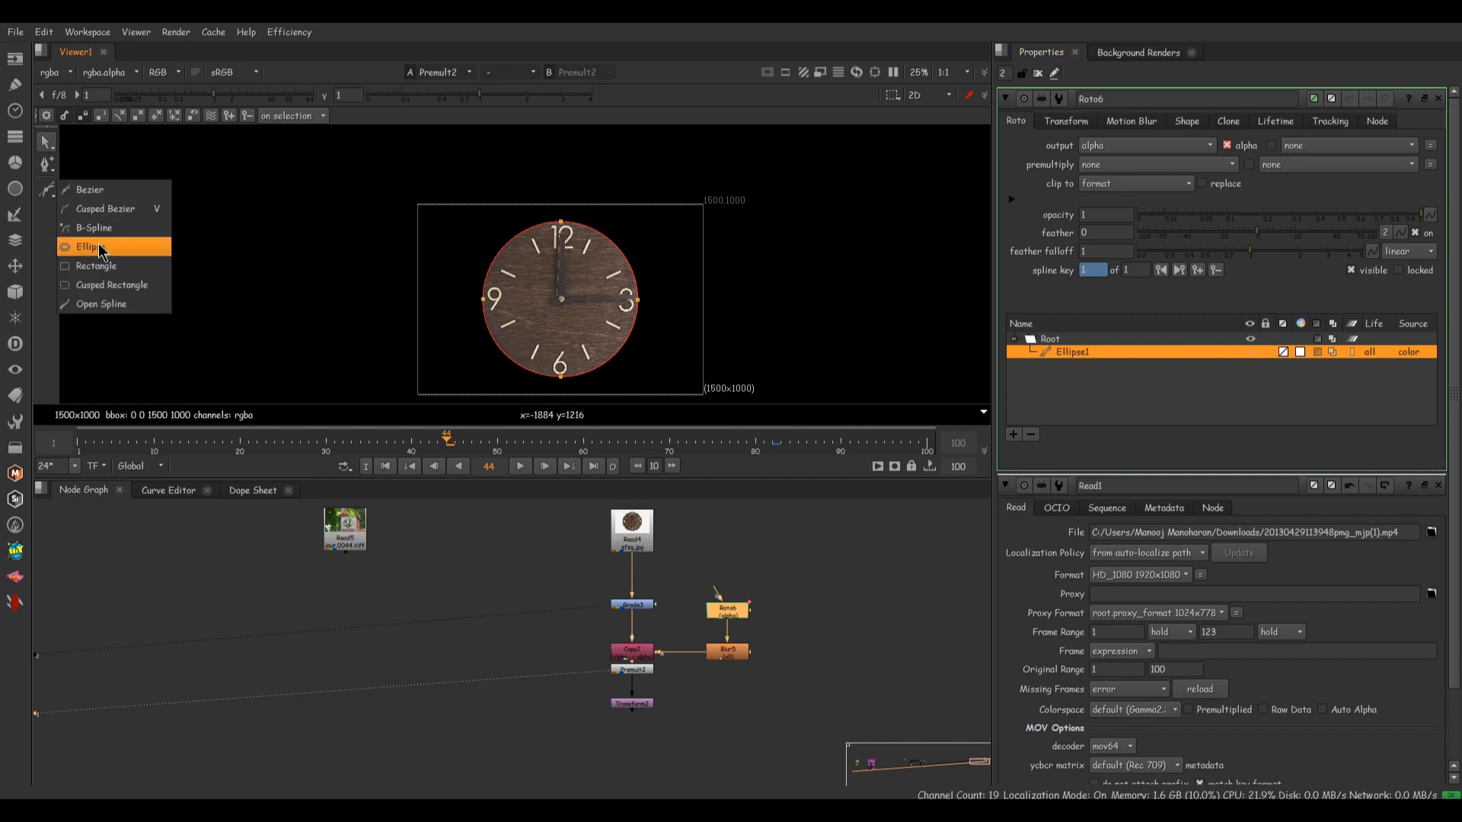
left_click(739, 682)
left_click(644, 707)
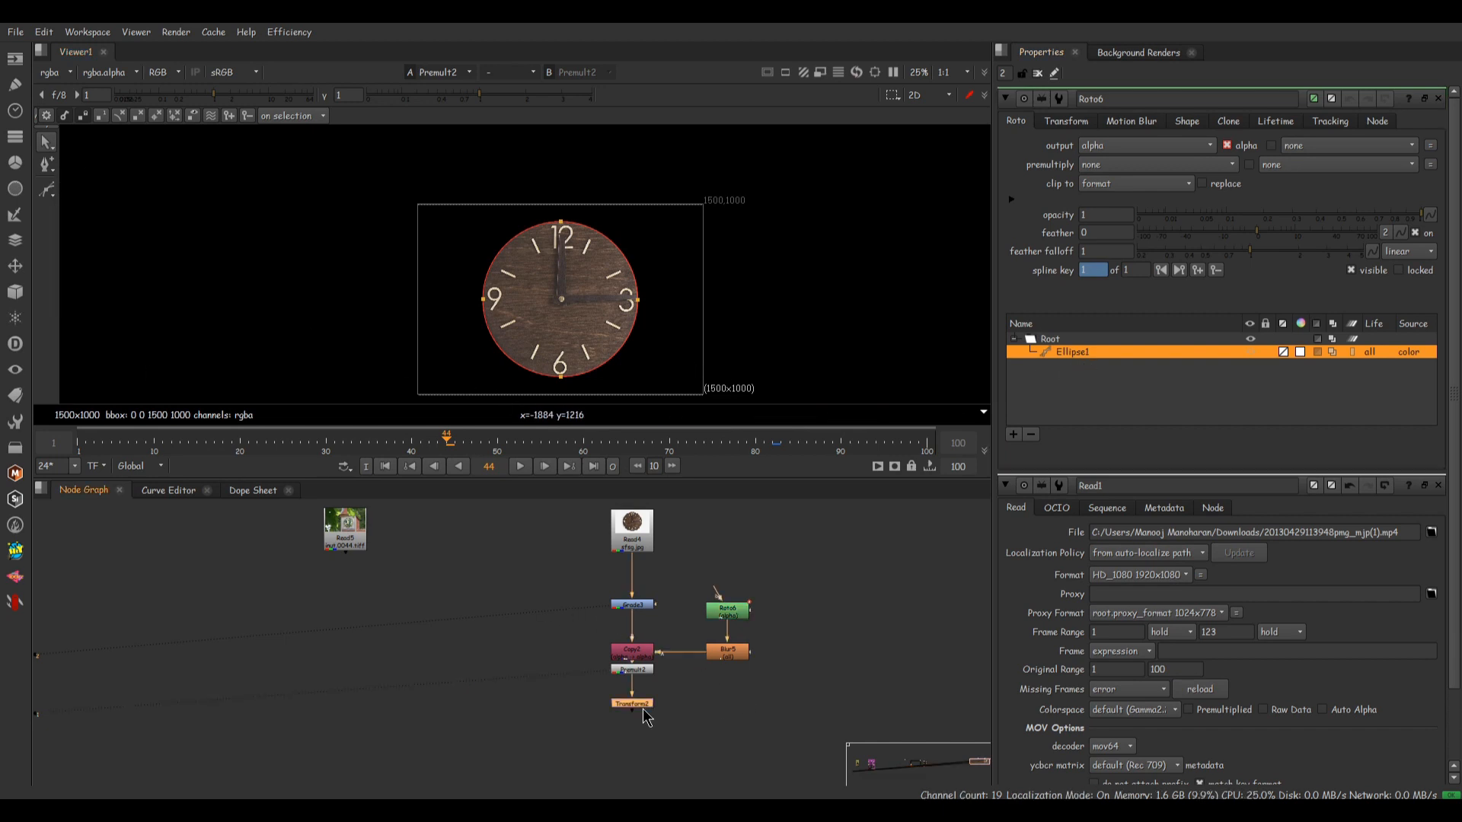
key("1")
- Add a Merge node set to over, with the clock tower footage as B and the transformed clock as A, and align it
left_click(460, 621)
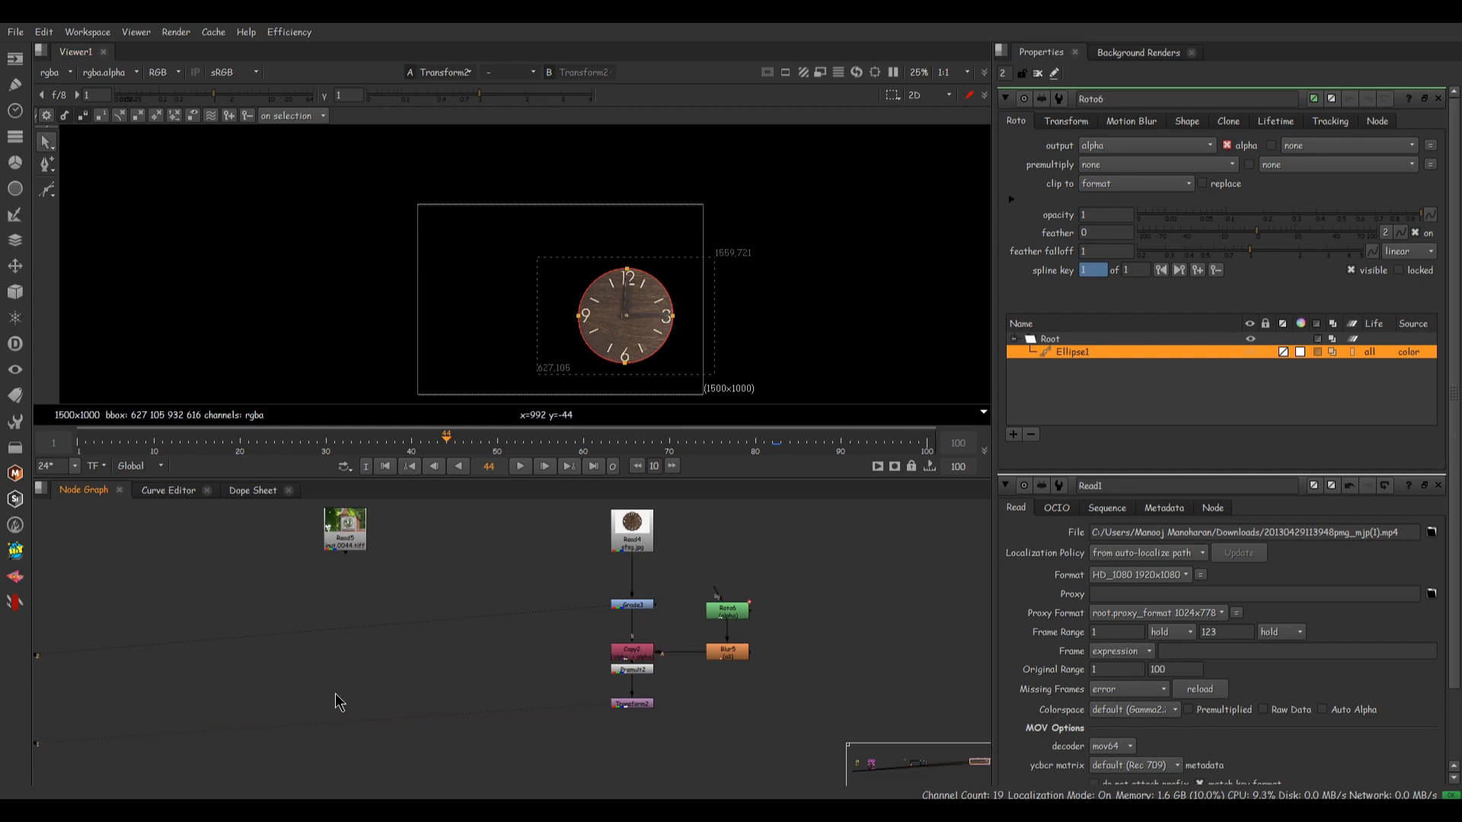
key("m")
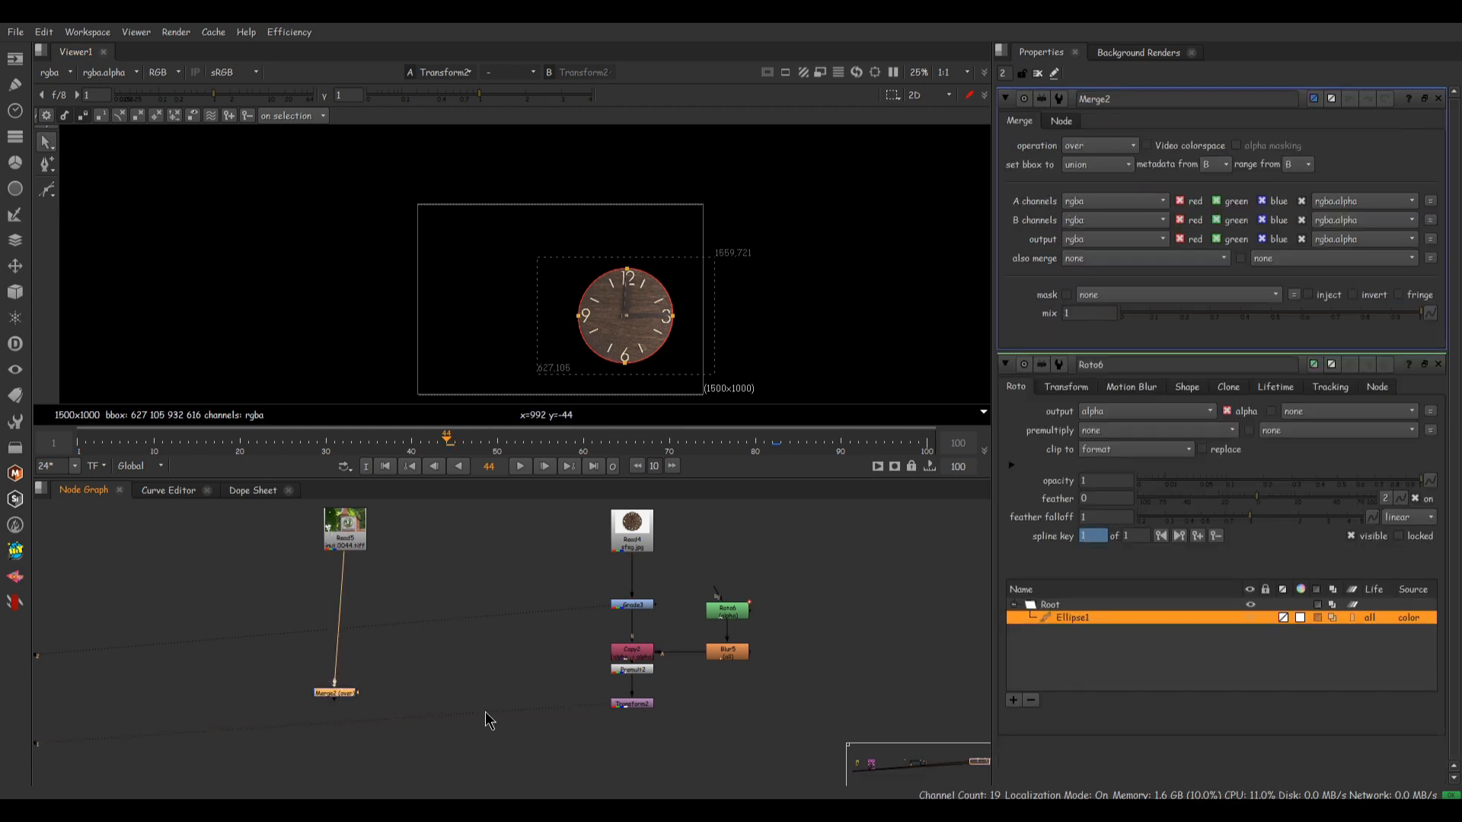
left_click_drag(636, 712, 633, 707)
left_click_drag(353, 702, 362, 712)
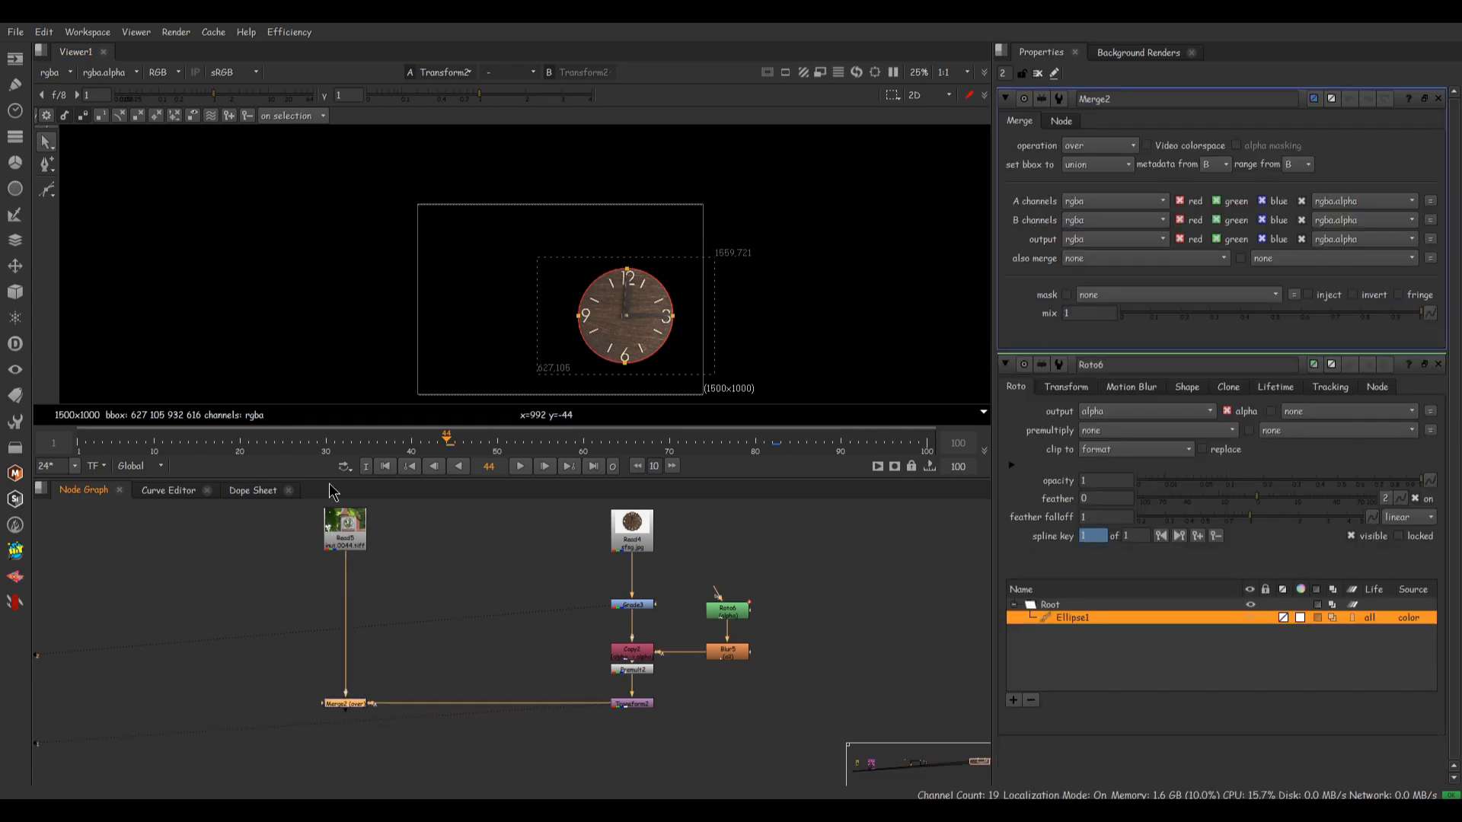
- View the tower footage and the merged result in the viewer, and close the open node properties
left_click(353, 535)
key("1")
left_click_drag(435, 642, 302, 723)
key("2")
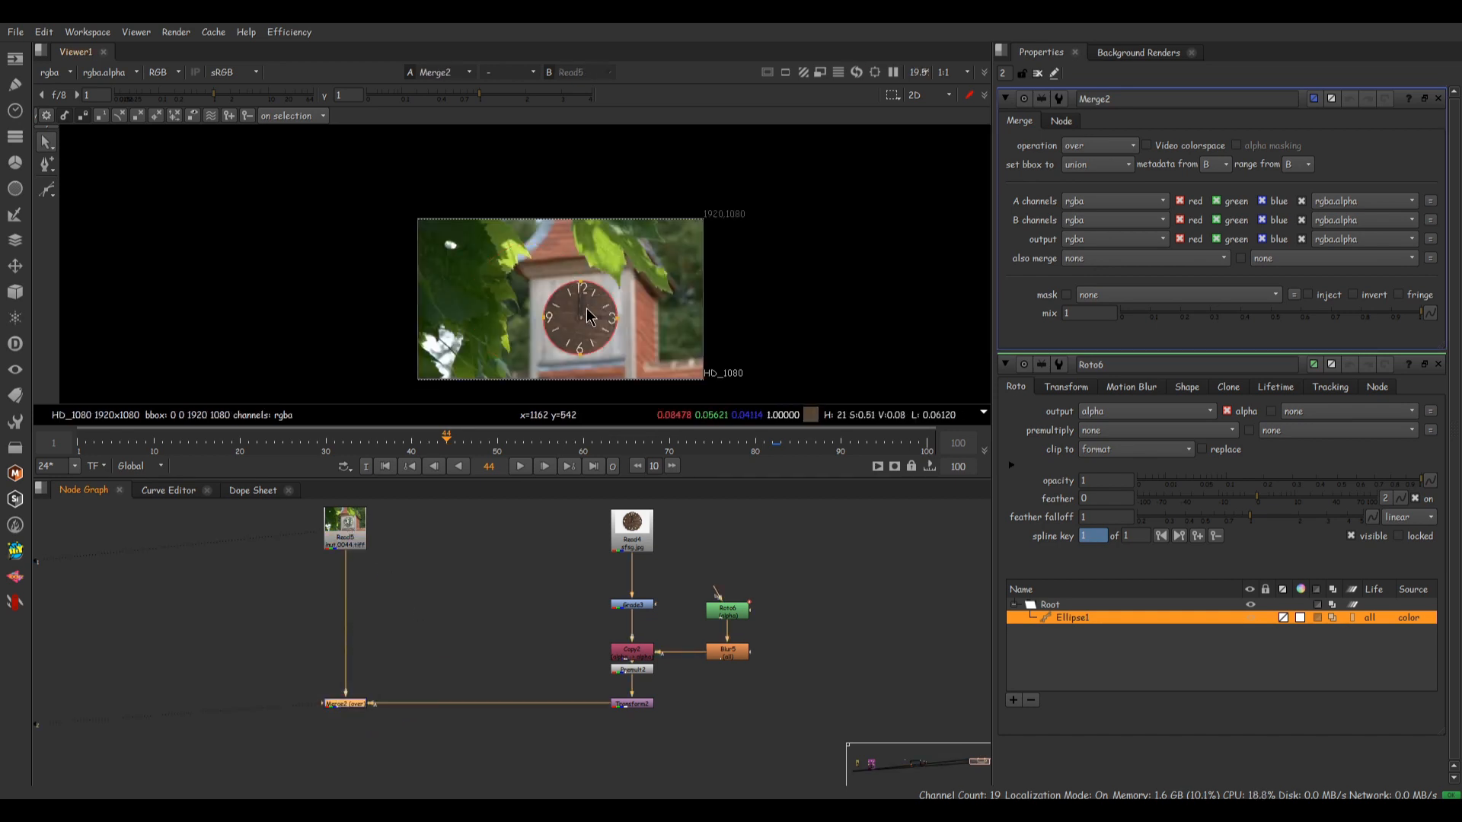
left_click(1436, 99)
left_click(1436, 99)
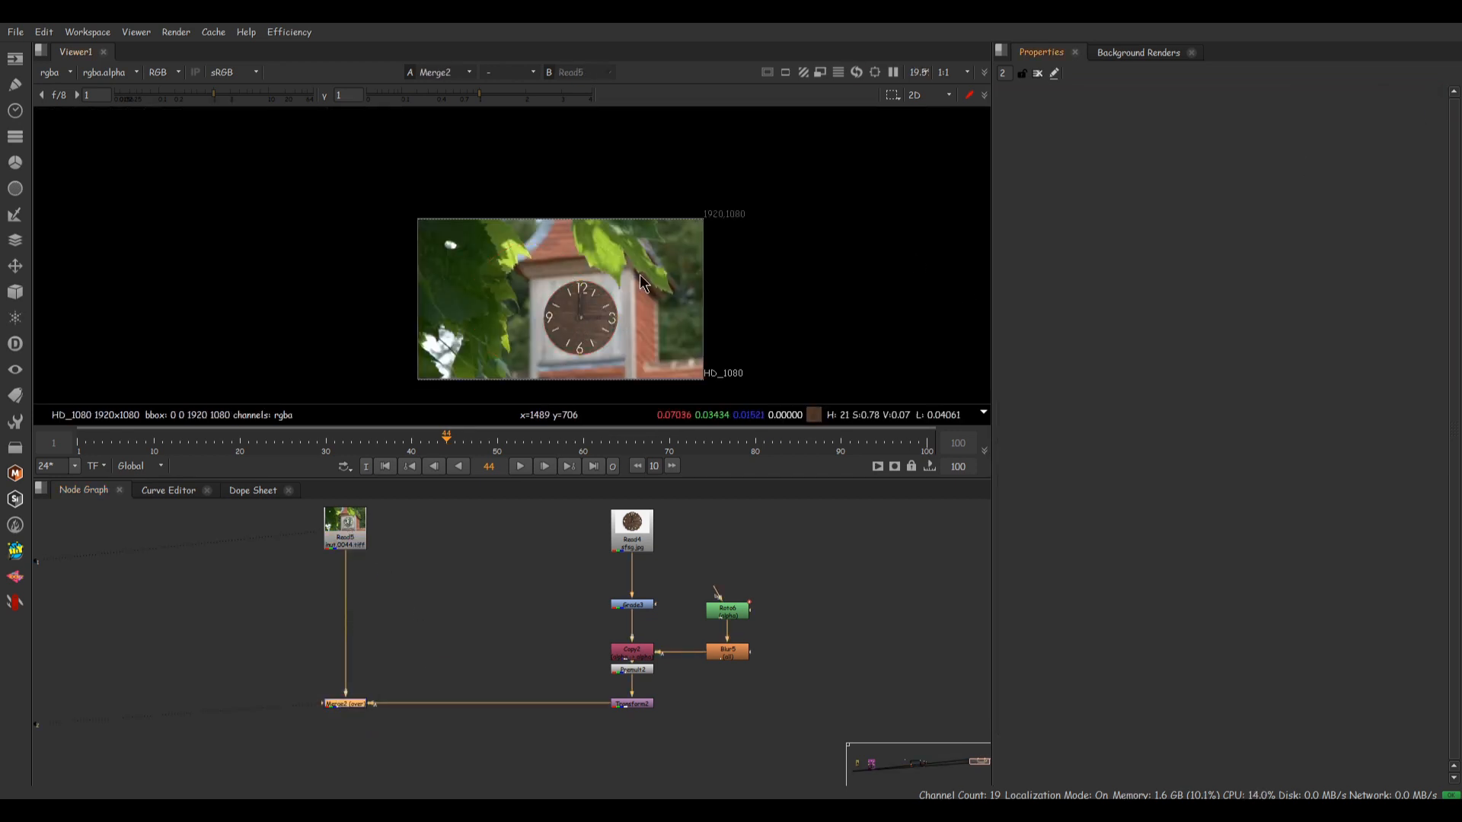
- Go to frame 0 and examine the merged clock's edge sharpness against the tower
scroll(595, 298, "up", 3)
left_click_drag(831, 447, 69, 506)
left_click(70, 513)
scroll(473, 261, "up", 10)
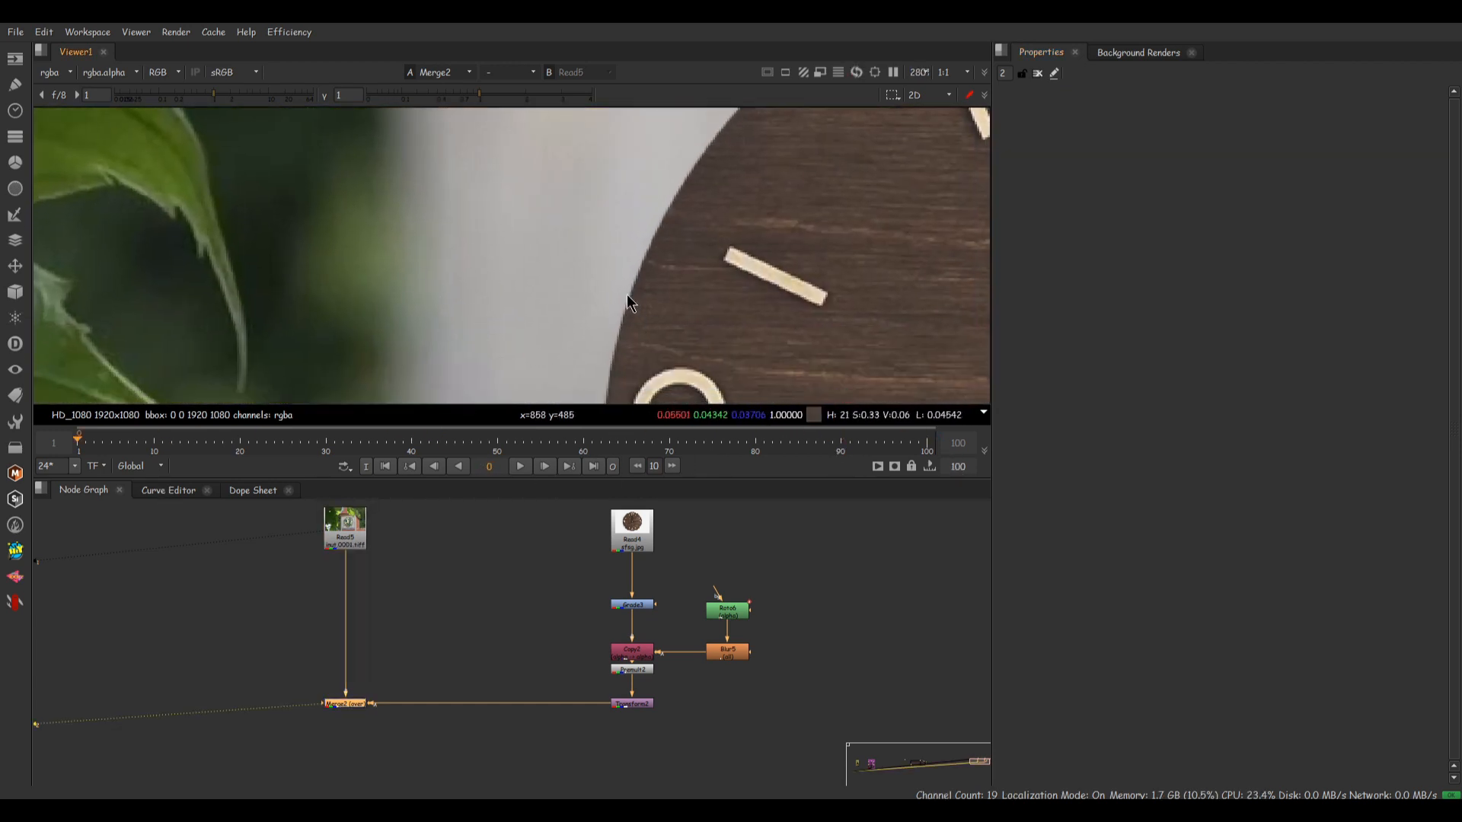
scroll(617, 301, "down", 7)
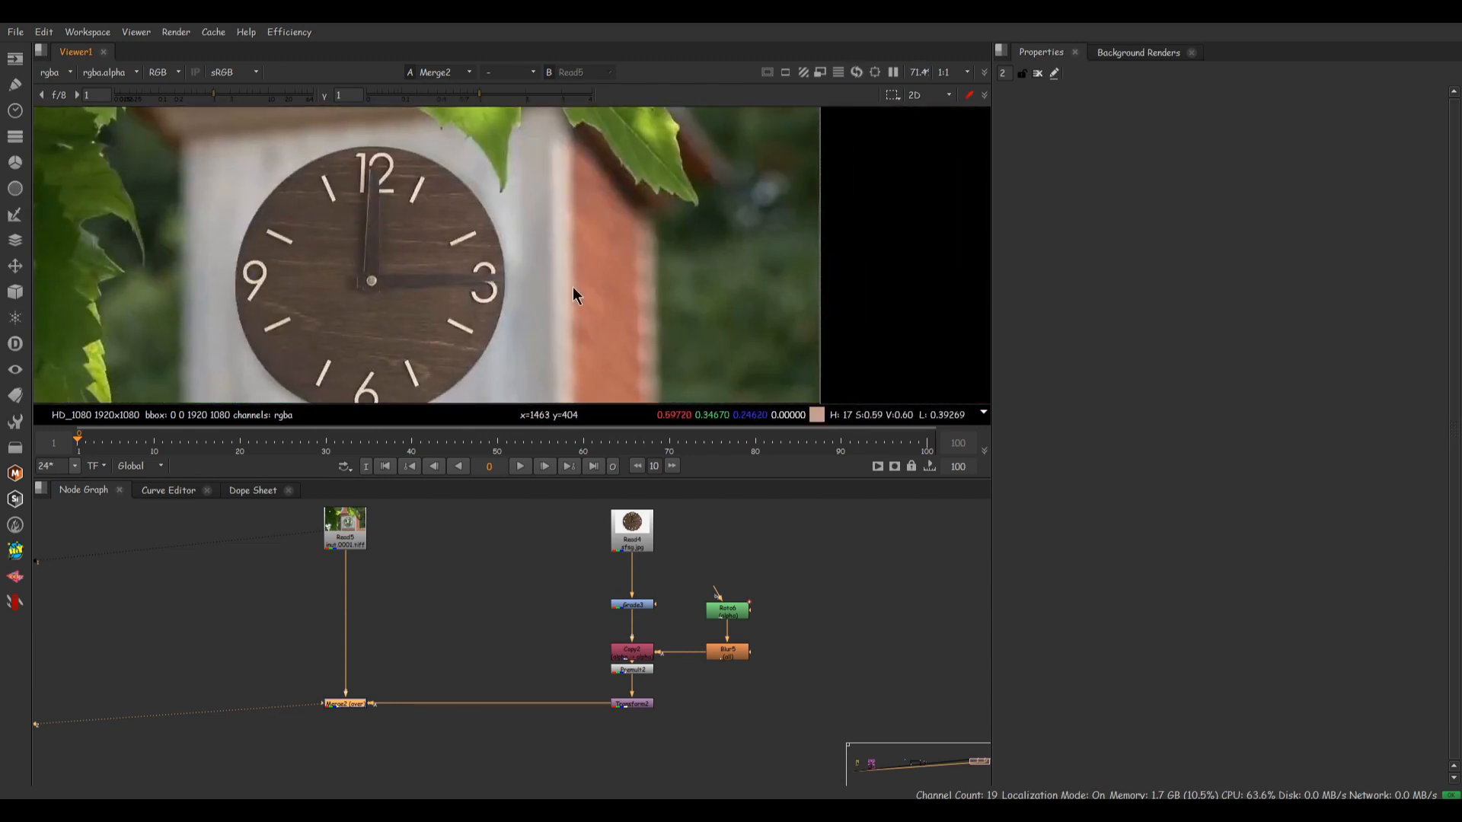
- Go to frame 100 and compare the merged clock's edge and detail with the surrounding tower
middle_click_drag(614, 396, 602, 364)
left_click(928, 453)
scroll(556, 305, "up", 6)
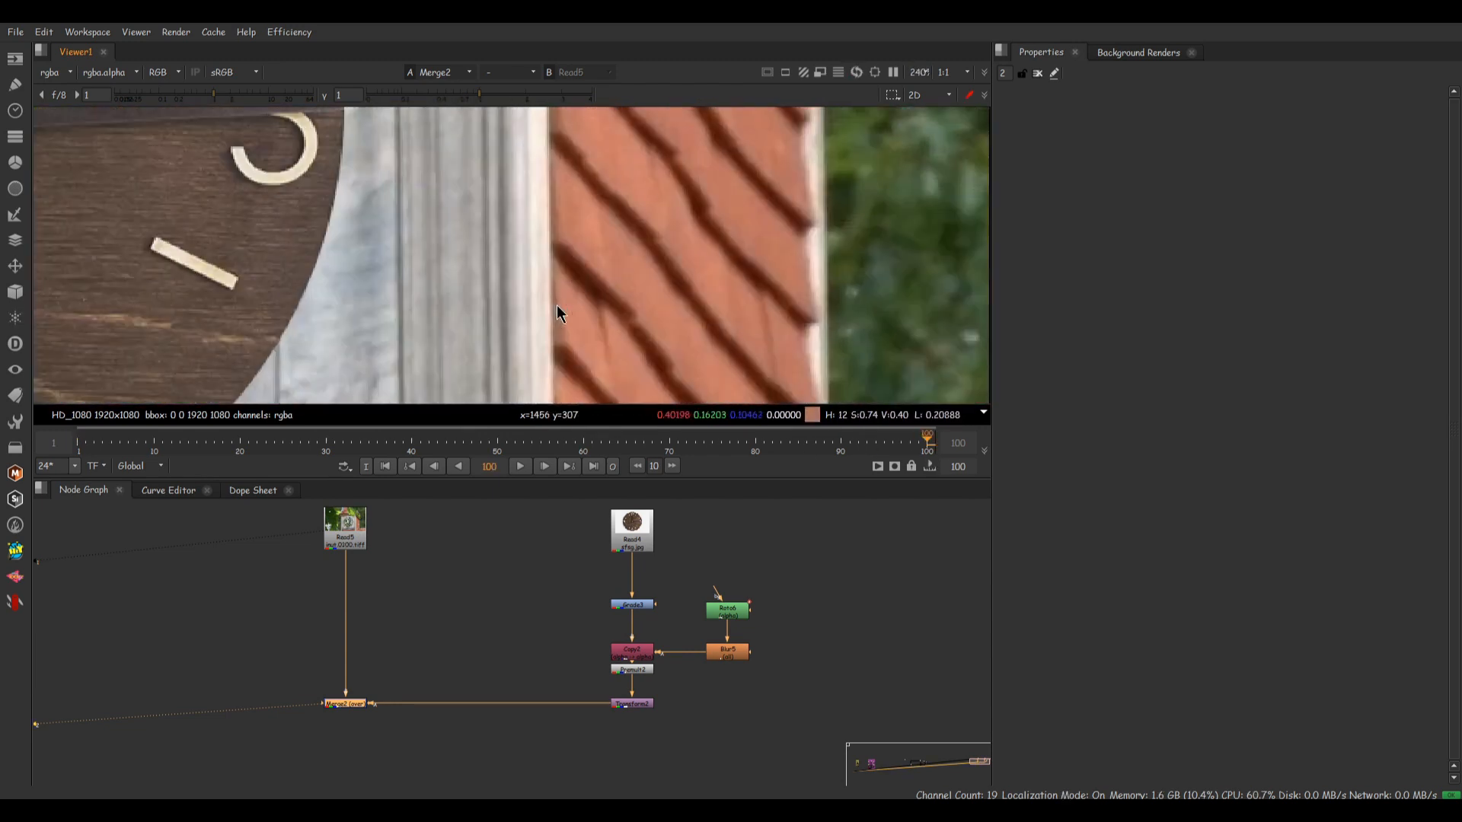
scroll(445, 358, "down", 6)
scroll(476, 300, "up", 1)
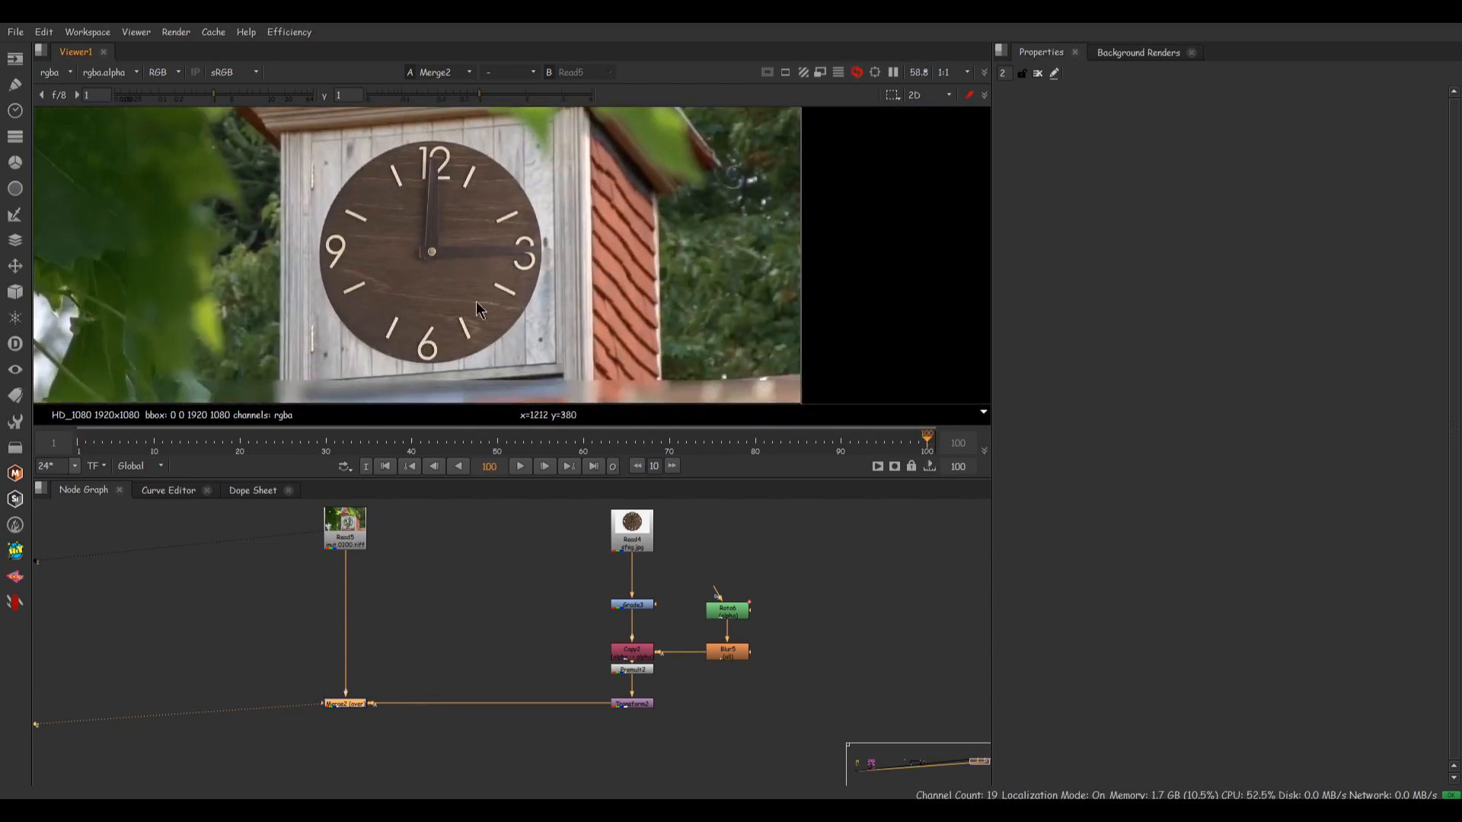
- Scrub the merged clock shot between about frames 79 and 88 to examine how the tower's lower corner moves
left_click(668, 736)
middle_click_drag(668, 729, 736, 683)
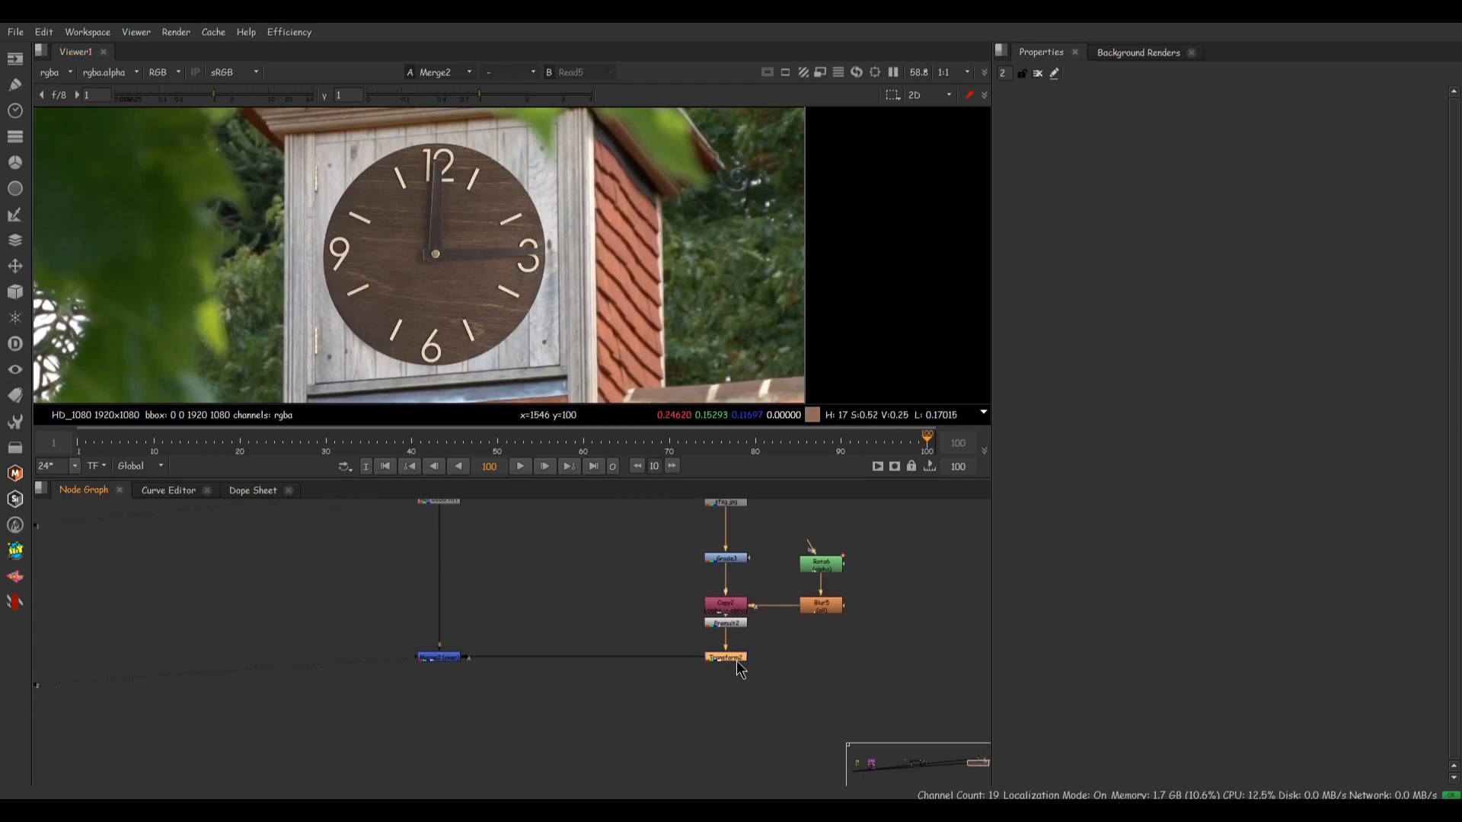
scroll(651, 353, "up", 10)
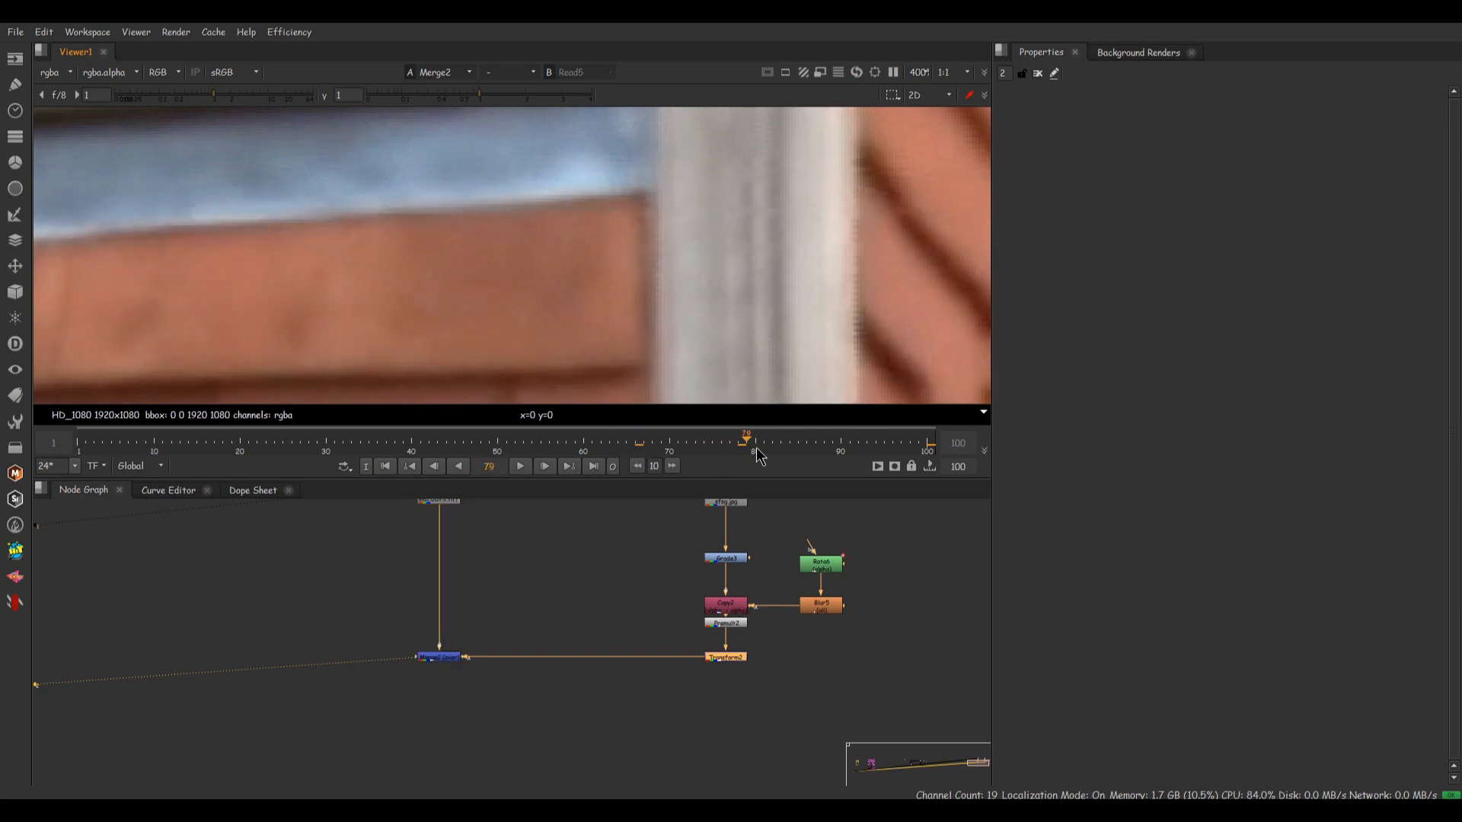
left_click(857, 452)
mouse_move(857, 451)
left_mouse_down()
mouse_move(903, 450)
mouse_move(744, 439)
mouse_move(831, 445)
left_mouse_up()
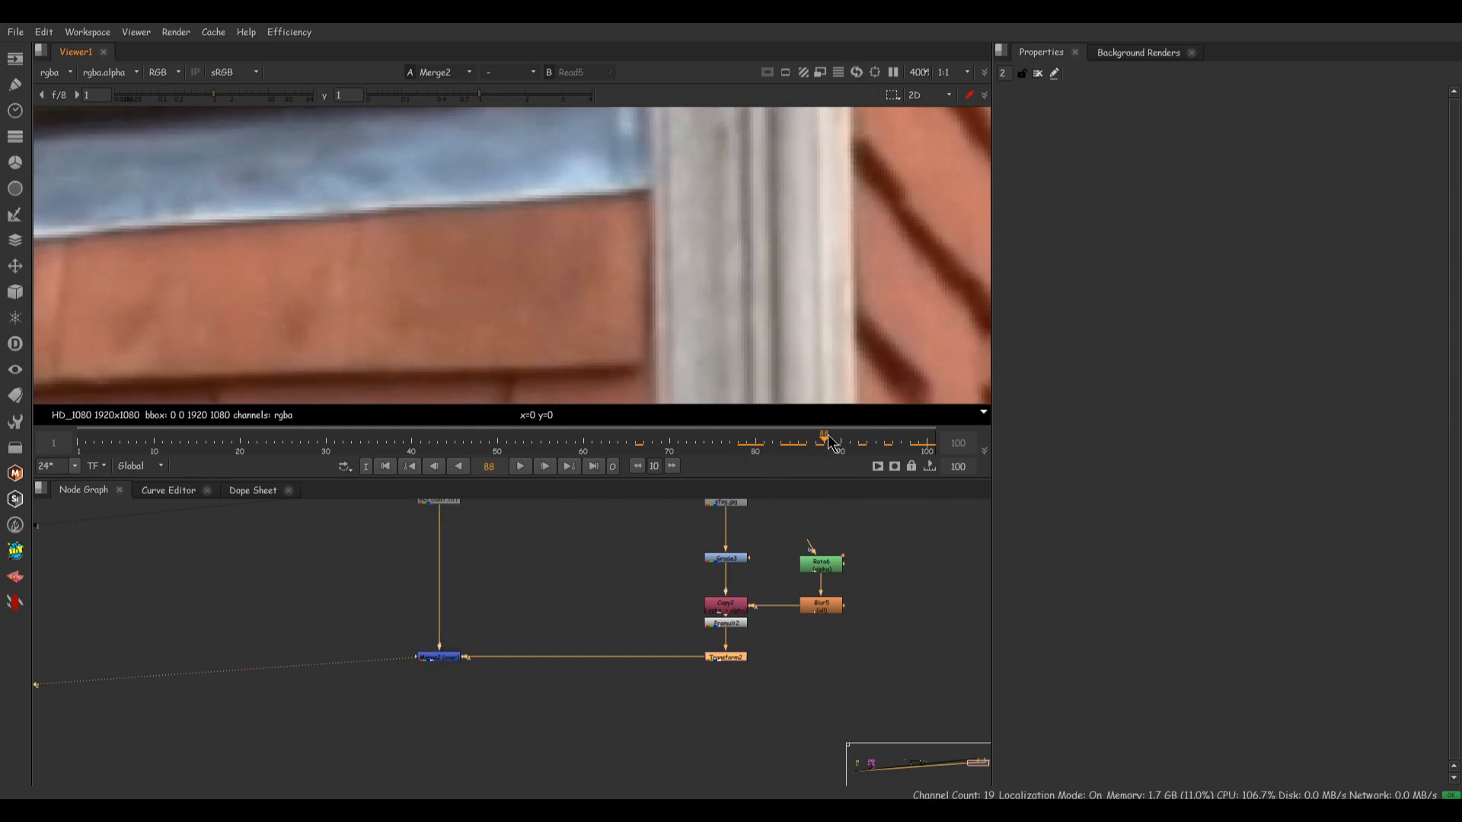
scroll(587, 739, "down", 4)
scroll(742, 720, "up", 3)
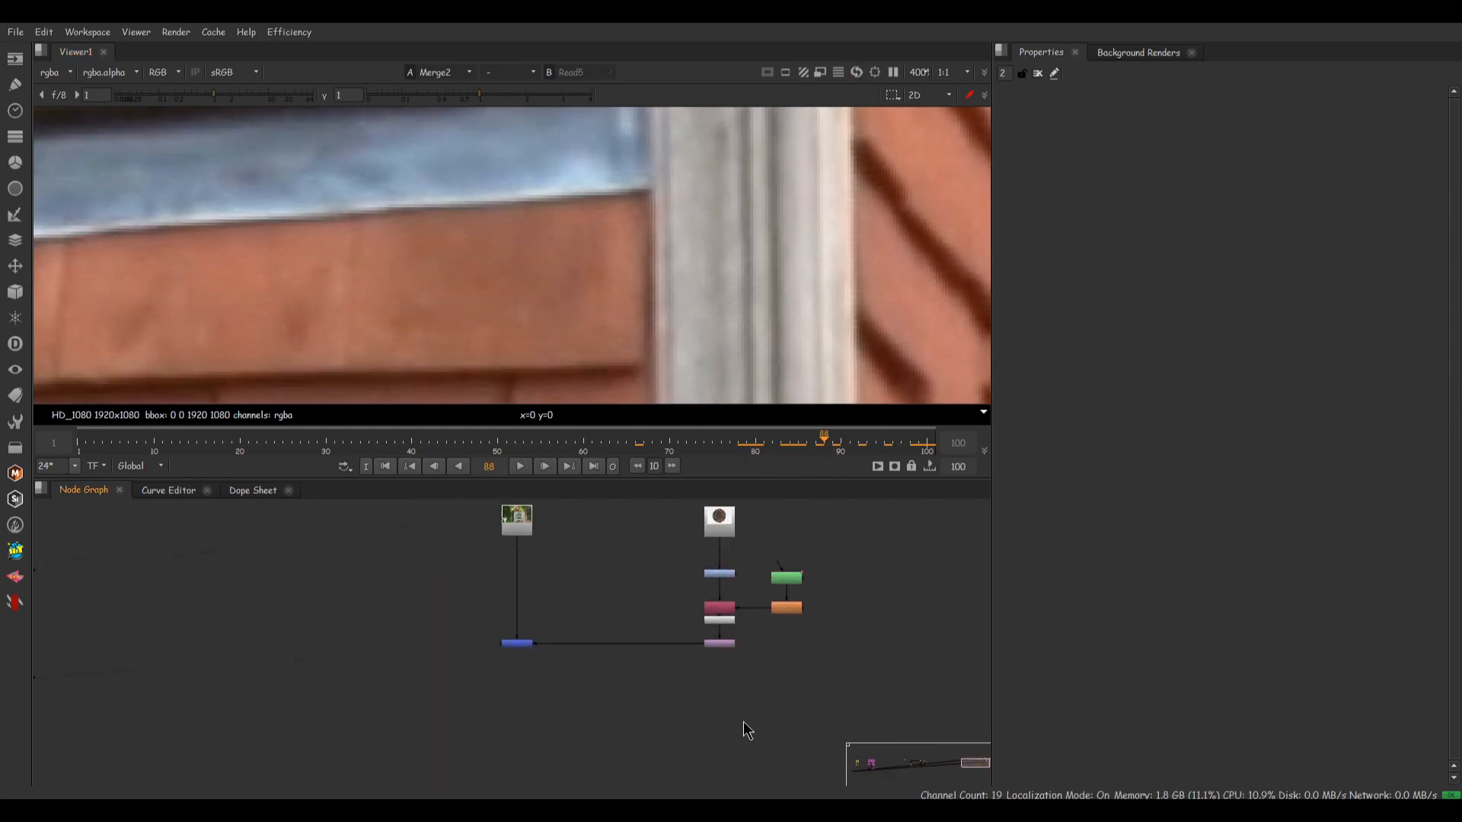
- Add a Tracker node, take its input from the clock tower footage and place it beside the merge branch
middle_click_drag(743, 720, 628, 709)
left_click(600, 634)
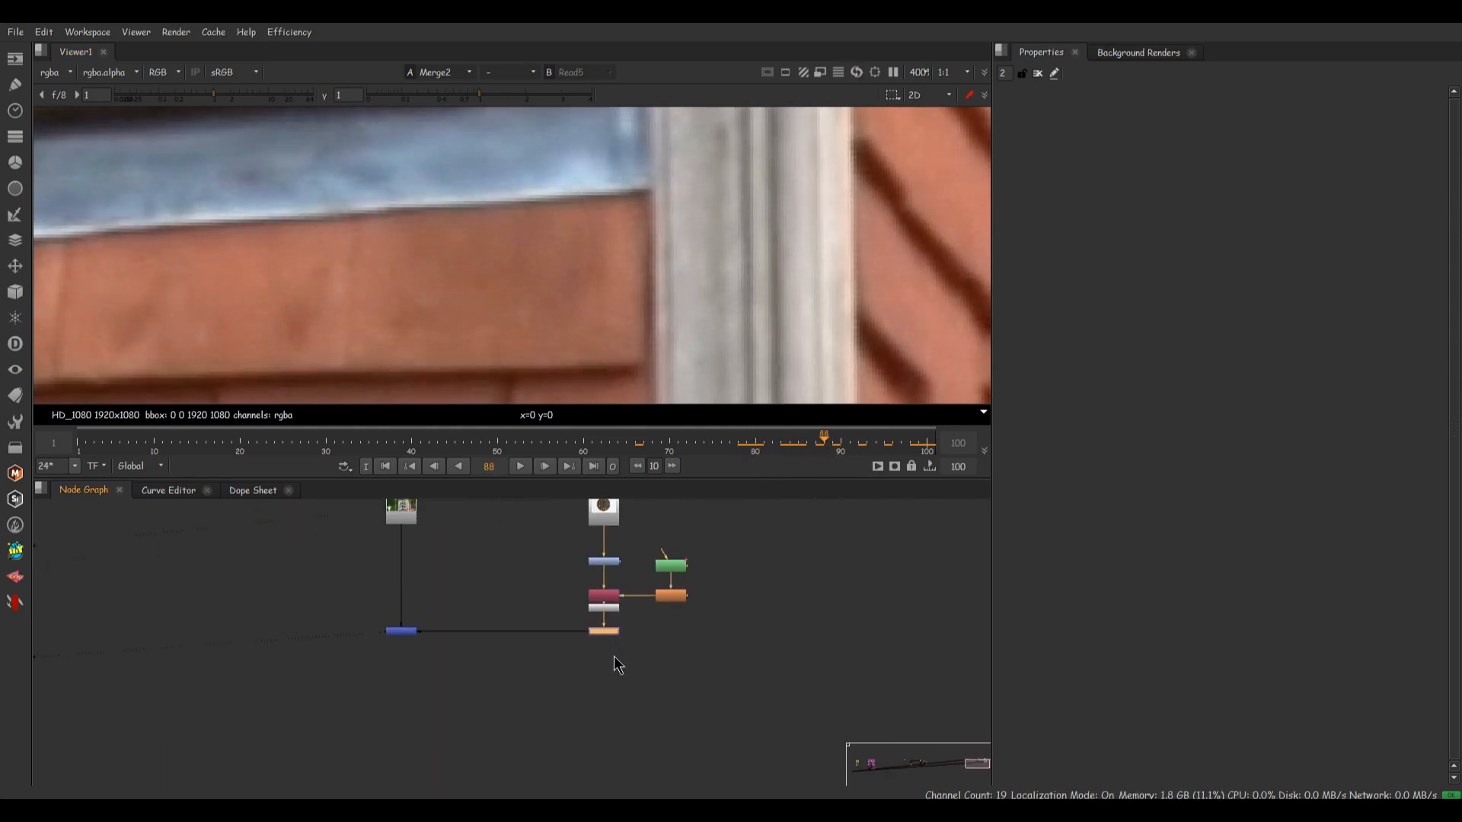
key("shift+t")
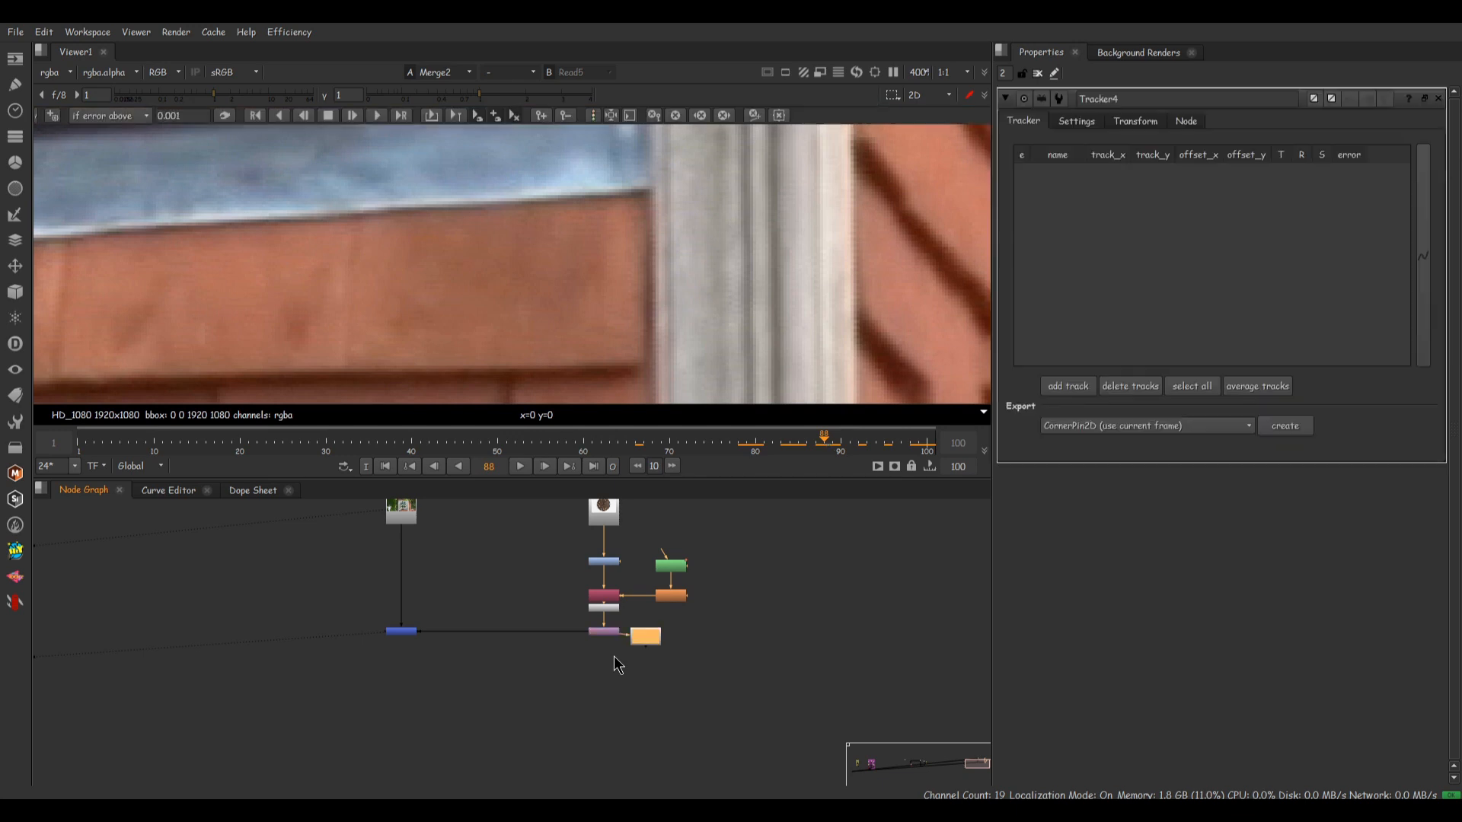
left_click_drag(644, 641, 404, 525)
left_click_drag(603, 677, 436, 622)
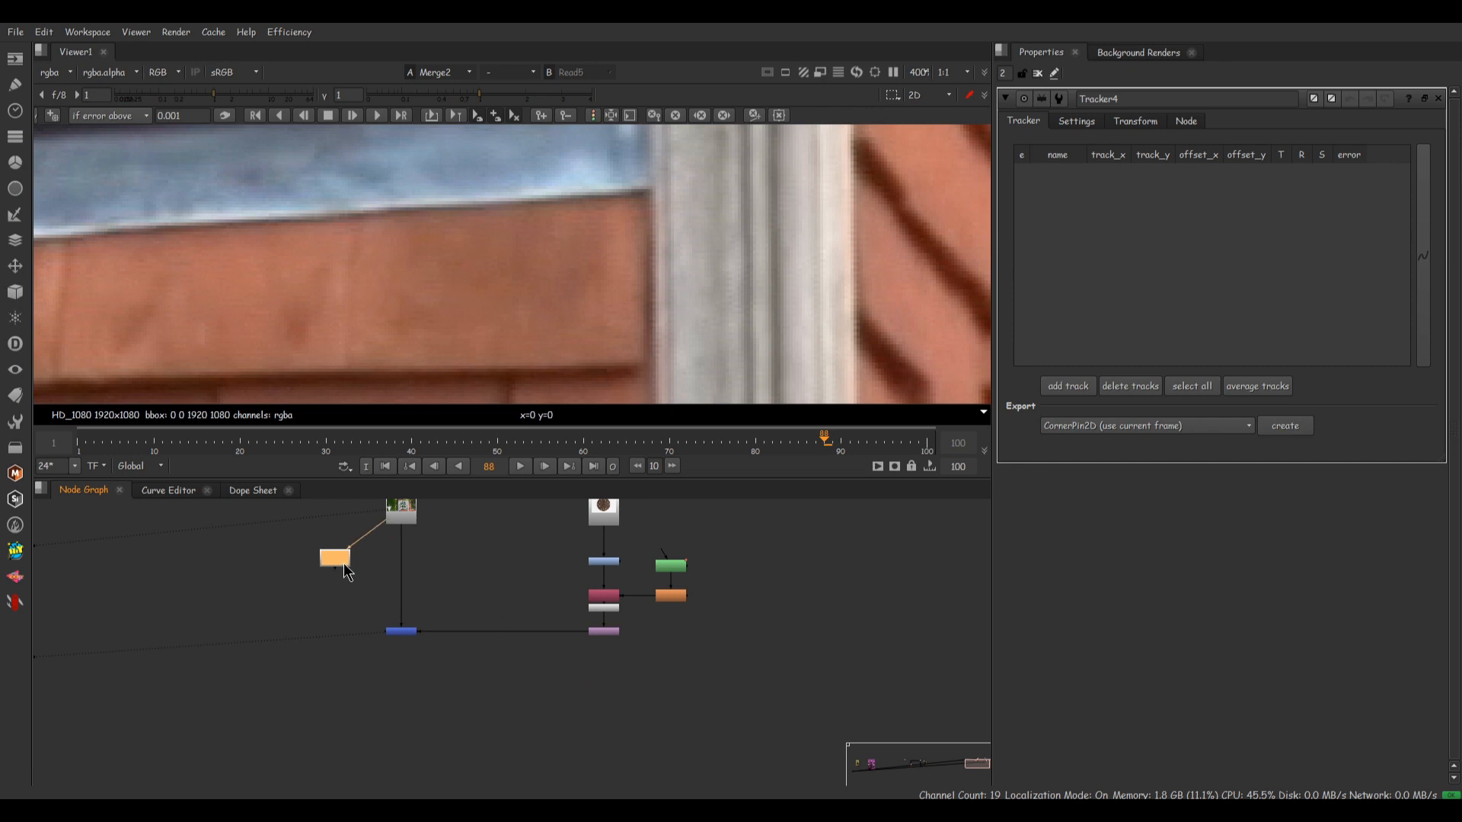
- Add one track at the right end and a second at the left end of the ledge below the clock
scroll(615, 232, "down", 3)
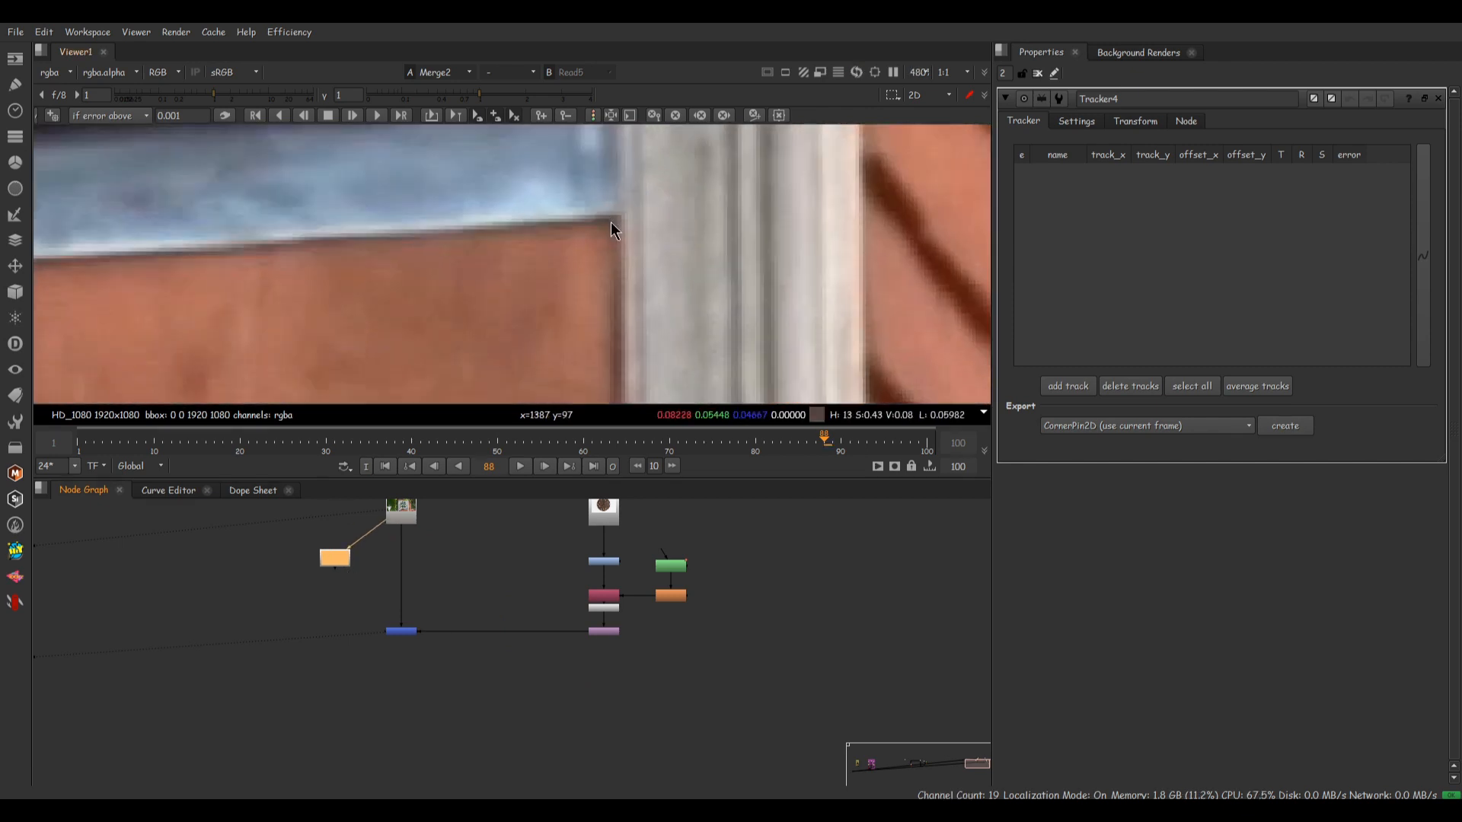
scroll(615, 230, "down", 1)
left_click(615, 185, "alt+shift")
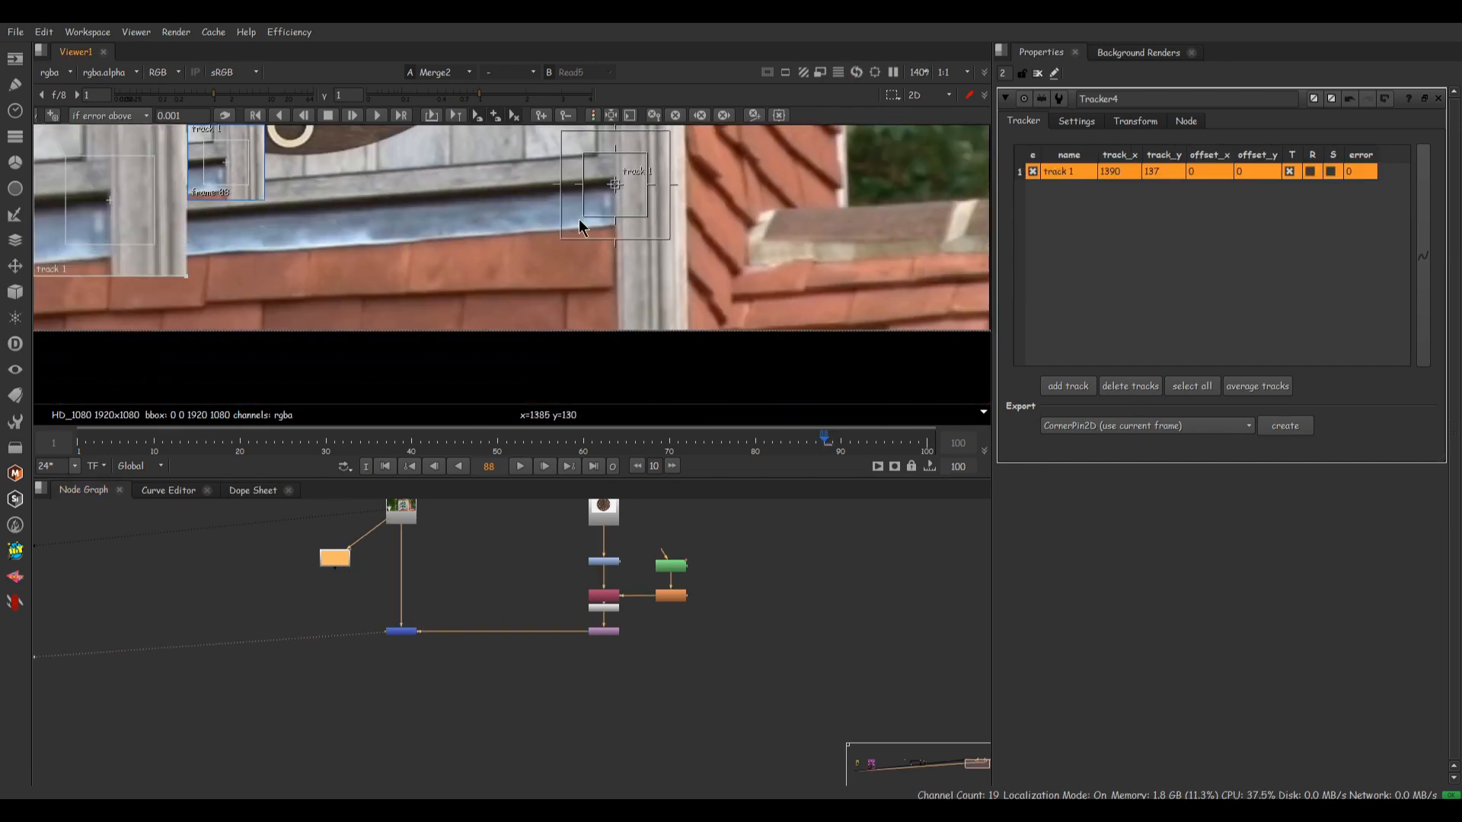
middle_click_drag(548, 231, 790, 278)
scroll(792, 282, "down", 2)
scroll(450, 272, "up", 3)
left_click(450, 271, "ctrl+alt")
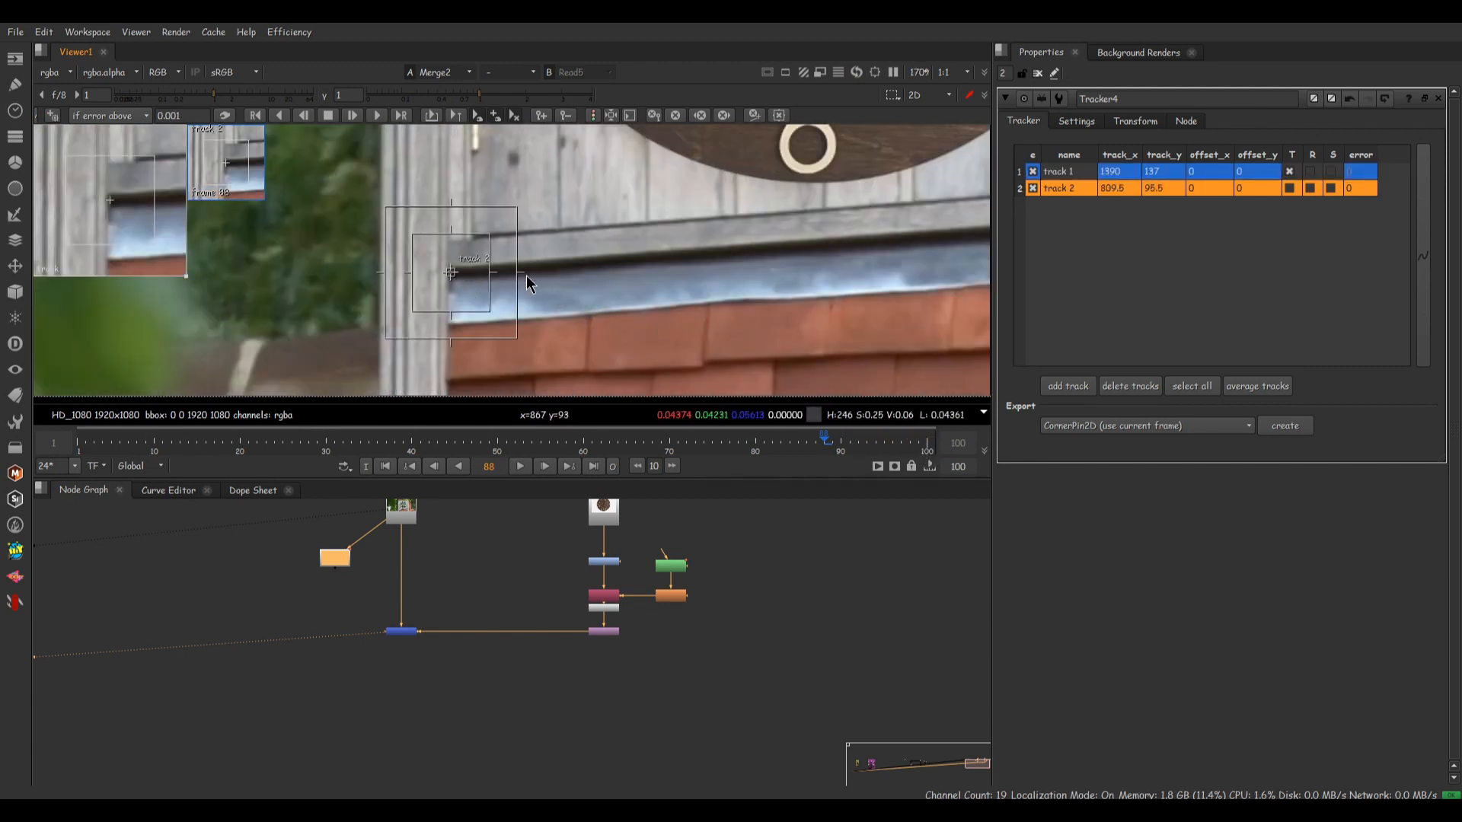
- Track both ledge points through the clip, select the two tracks and scrub back to frame 9
middle_click_drag(503, 287, 319, 270)
scroll(319, 270, "down", 1)
left_click(1078, 173, "ctrl")
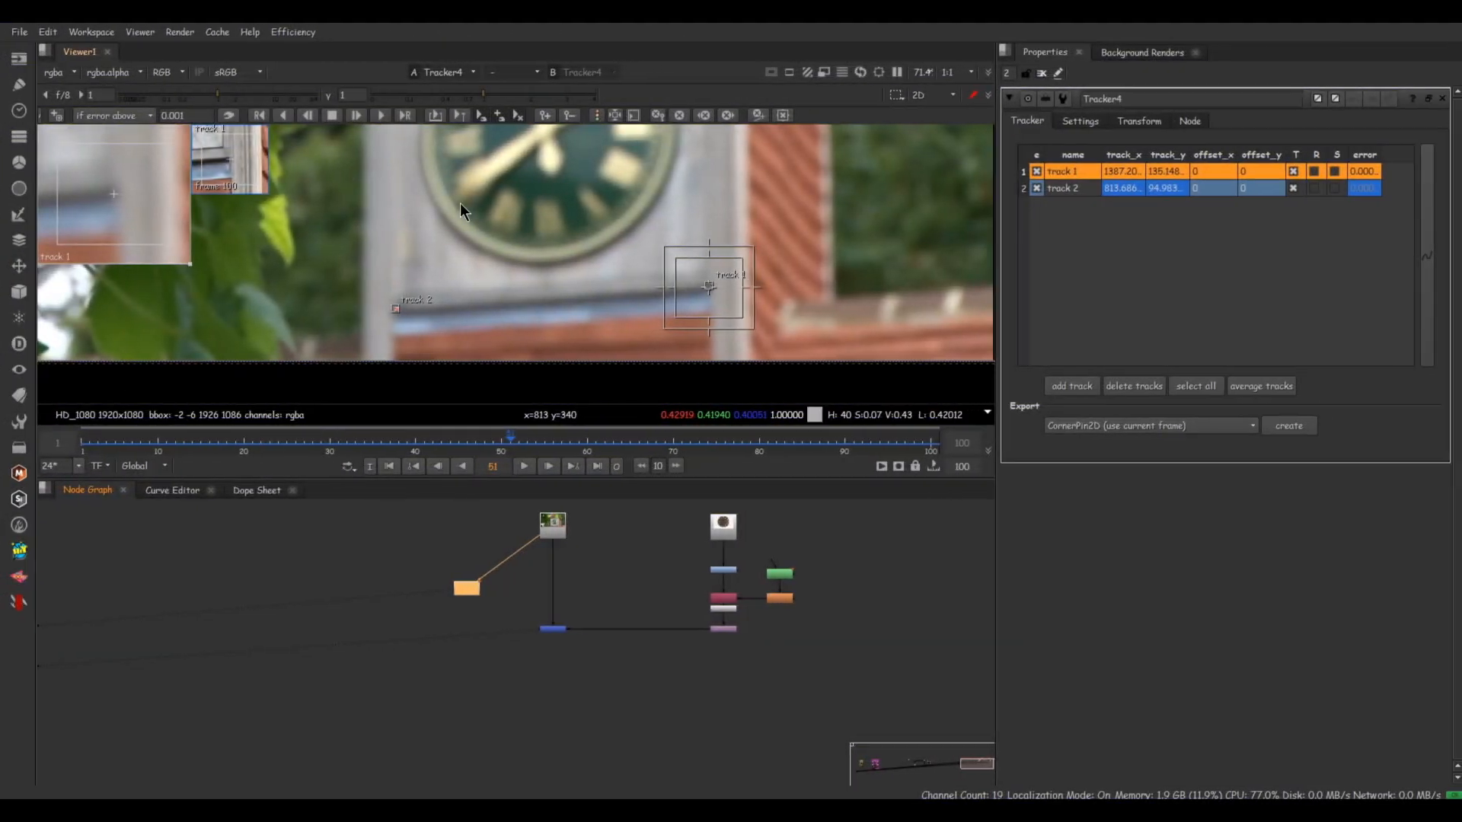
left_click(1056, 189, "ctrl")
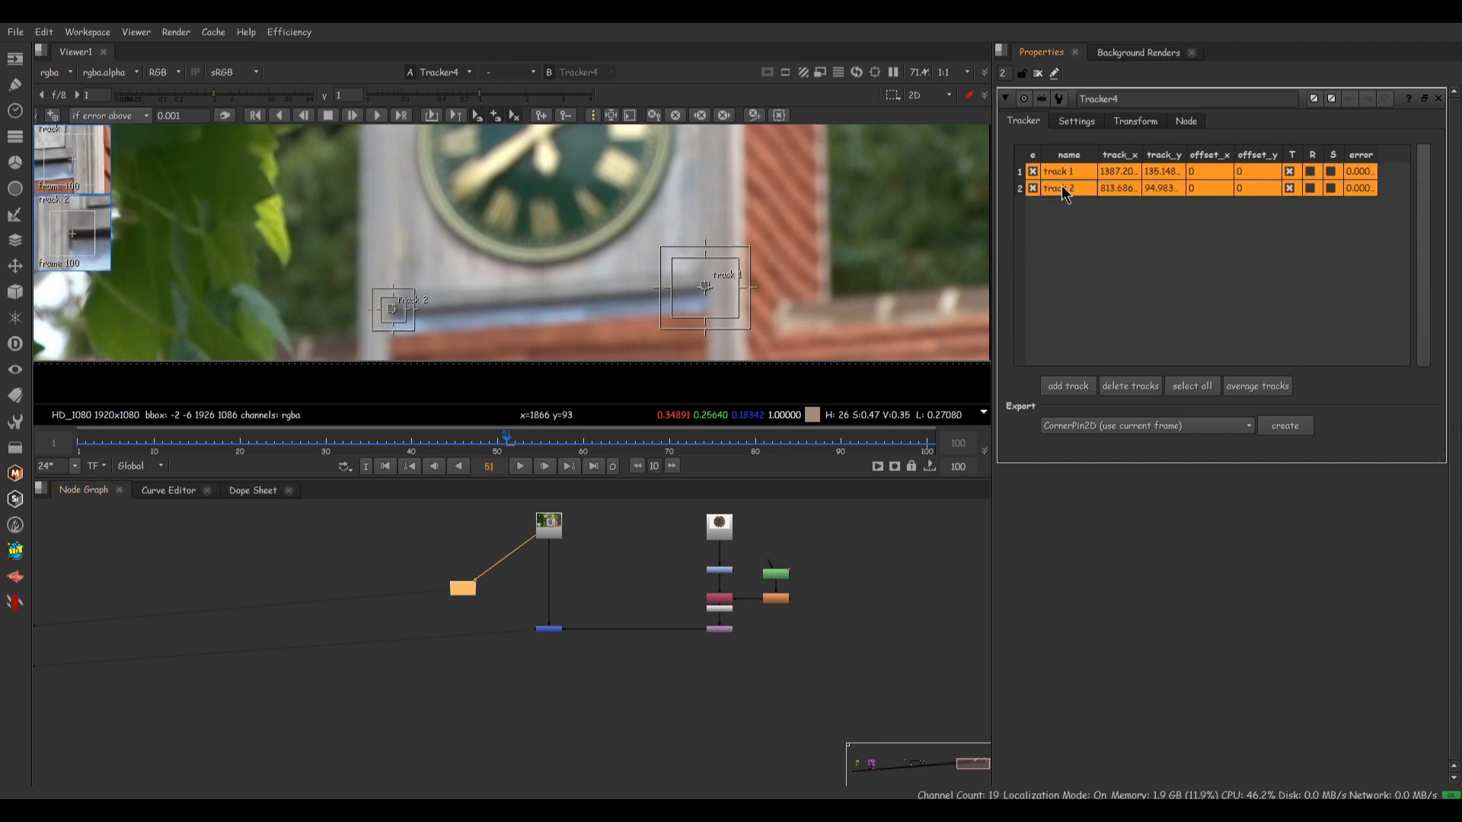
left_click_drag(626, 445, 146, 482)
- Extract the Tracker from the footage branch, insert it between the clock's Transform and the Merge, and align the Merge with it
left_click_drag(481, 610, 403, 553)
key("ctrl+shift+x")
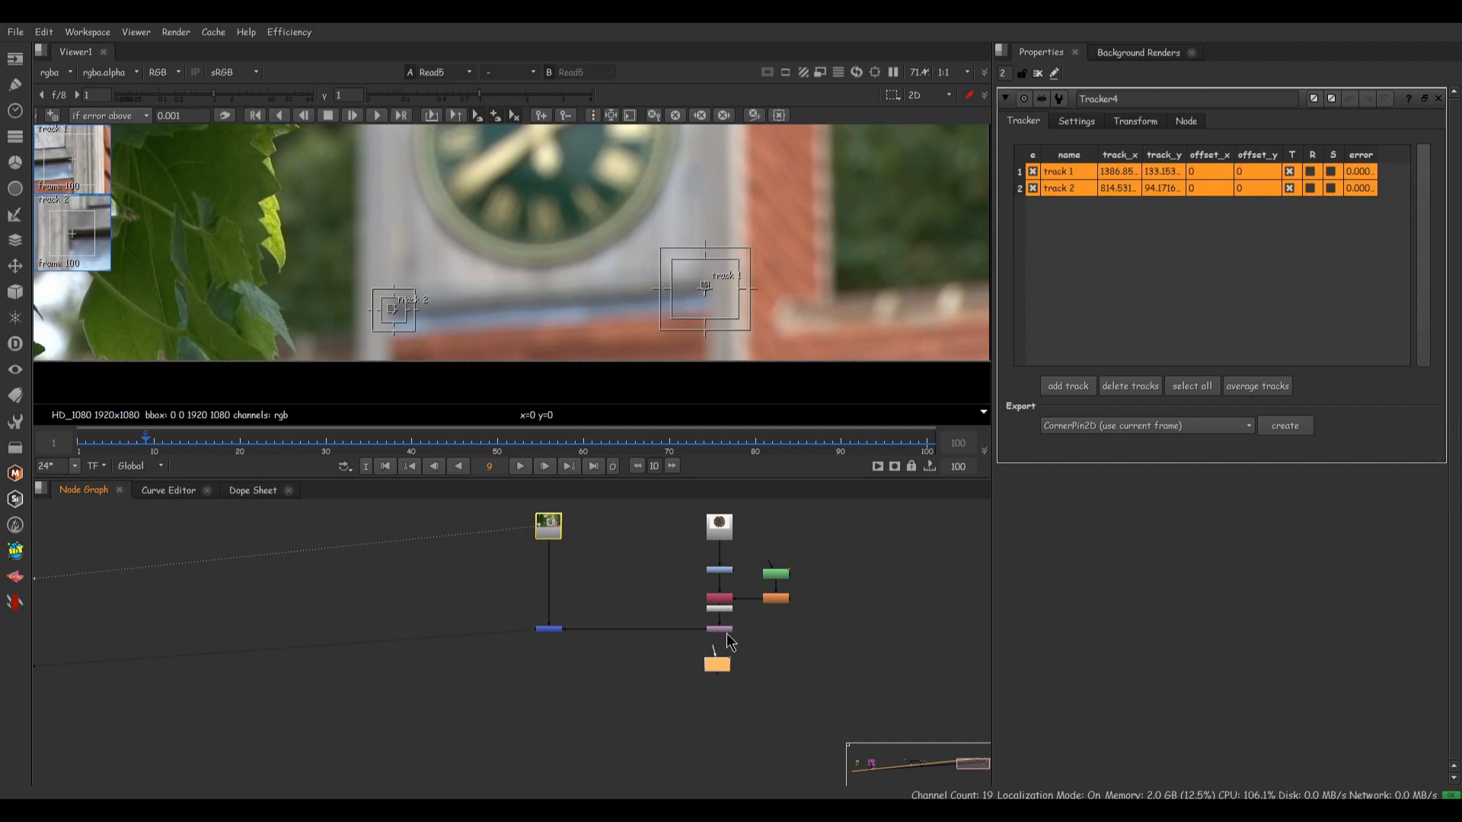
left_click_drag(719, 670, 729, 672)
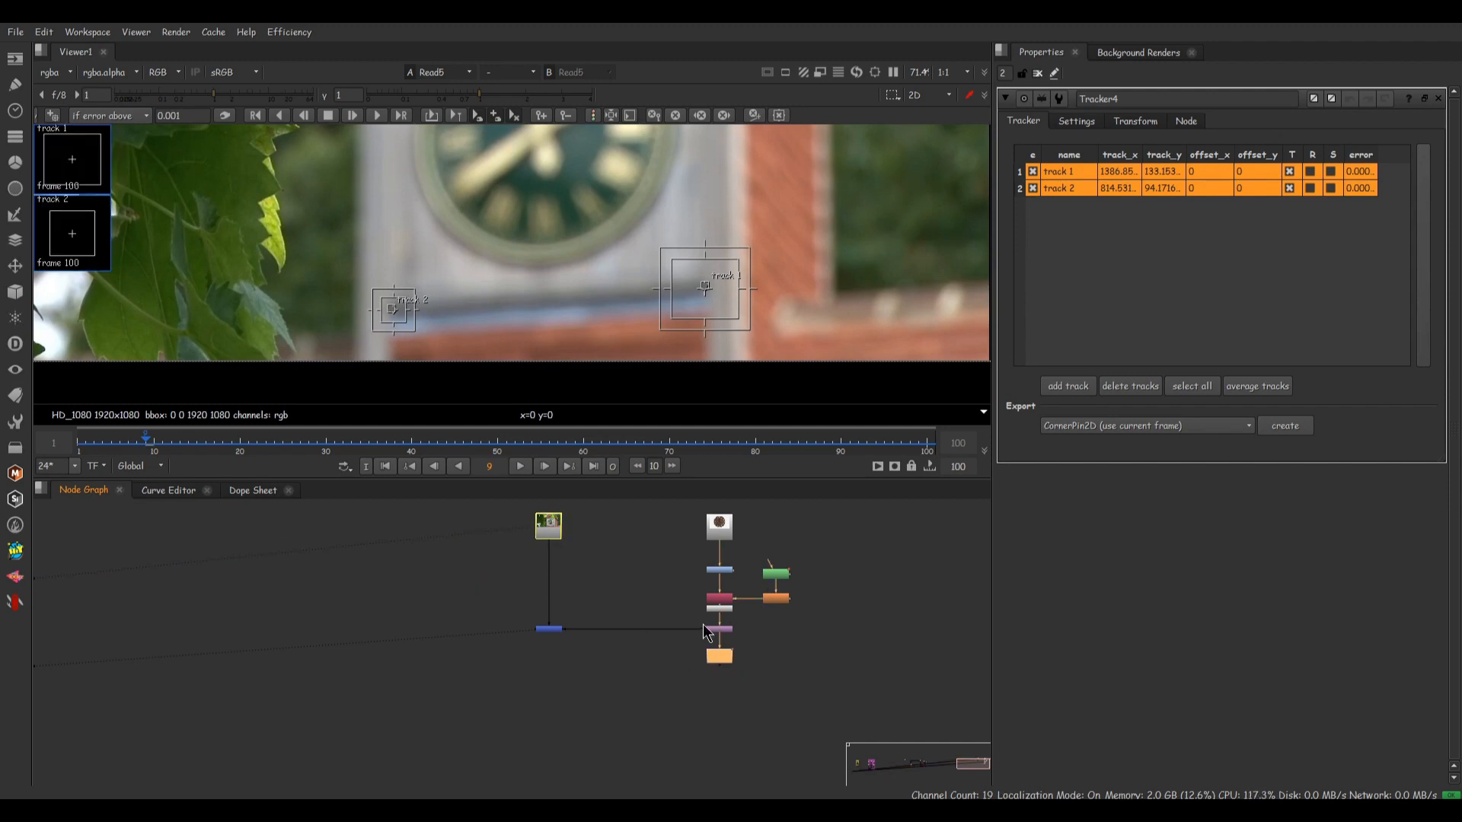
left_click_drag(557, 630, 557, 648)
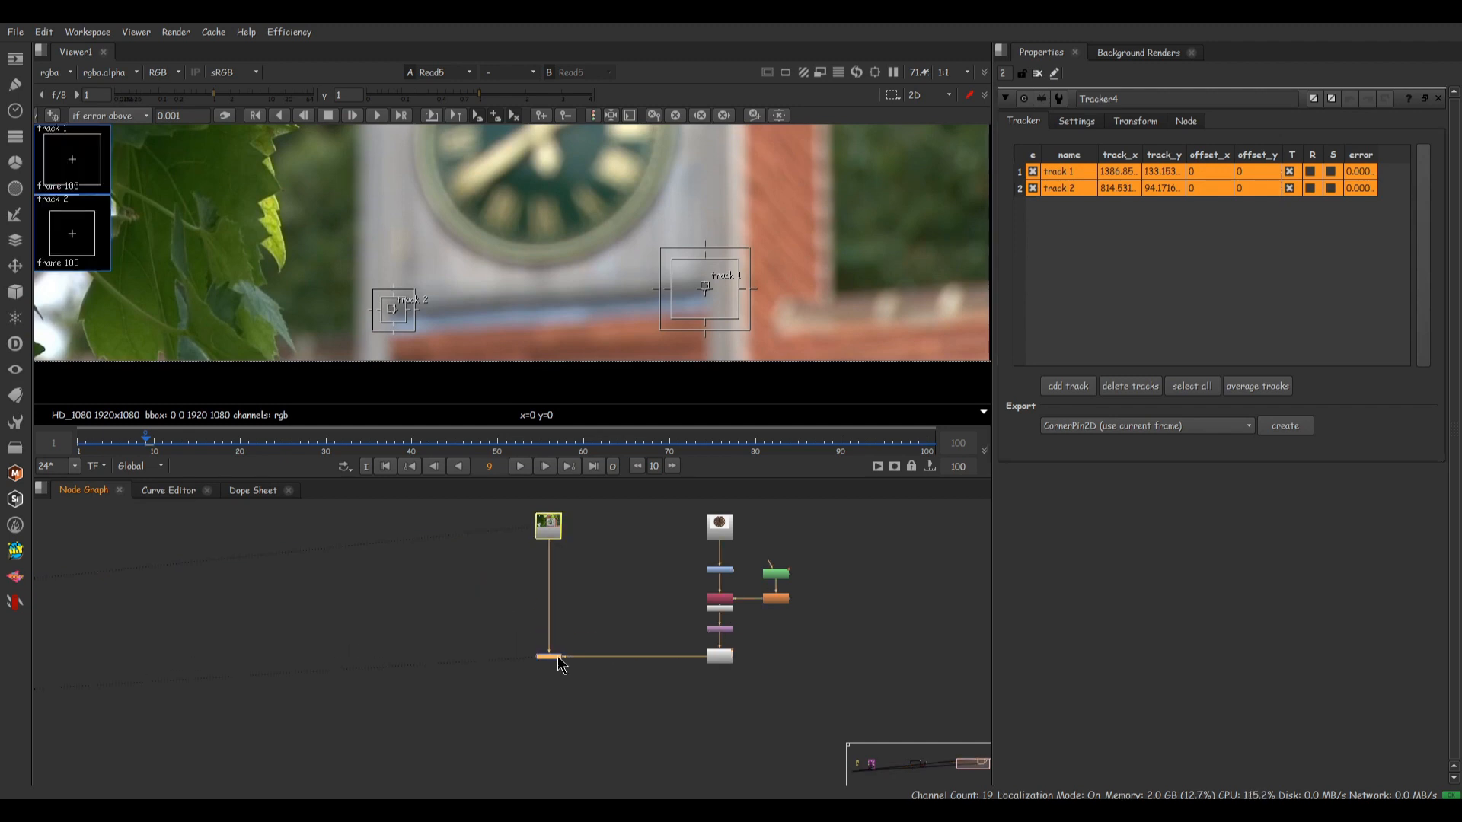
- View the merged result and set the Tracker's transform to match-move
left_click_drag(611, 600, 445, 734)
key("1")
scroll(718, 279, "up", 5)
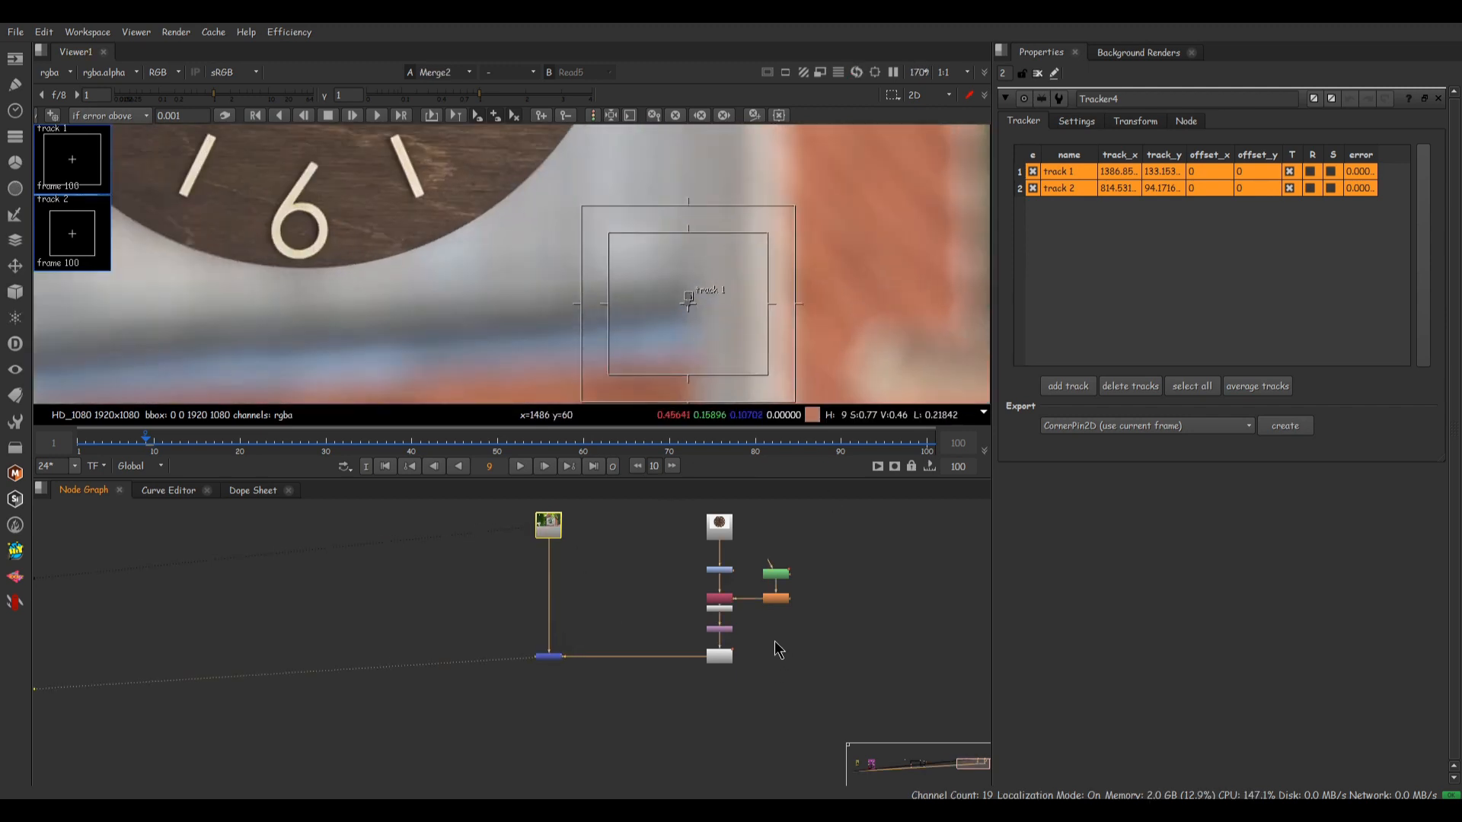
left_click(727, 656)
left_click(1135, 121)
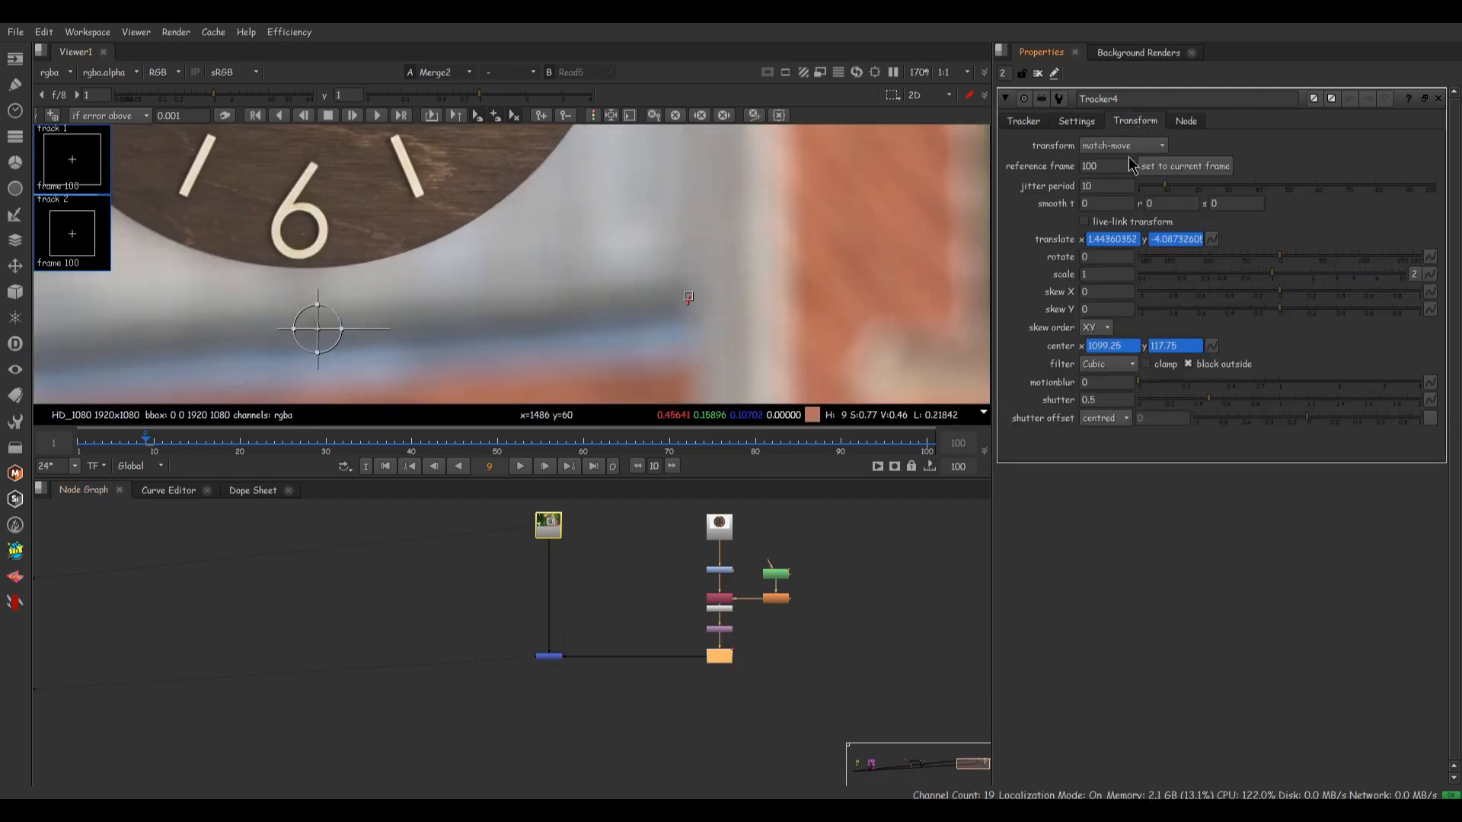
- Compare the original tower footage with the merged clock at frame 9
left_click(803, 661)
key("2")
left_click_drag(593, 614, 495, 727)
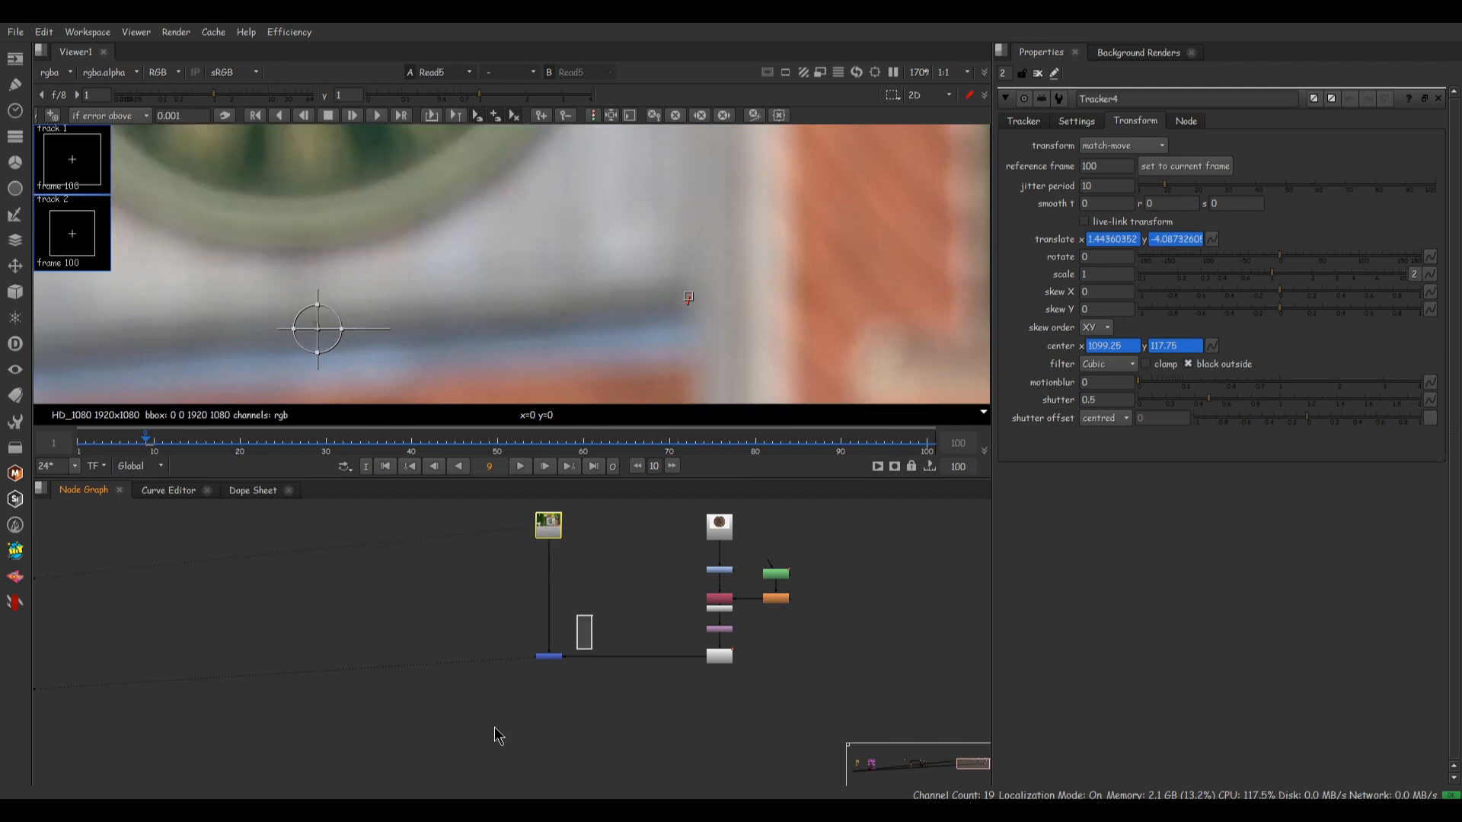
key("1")
middle_click_drag(521, 218, 587, 329)
scroll(587, 324, "up", 2)
scroll(723, 309, "down", 2)
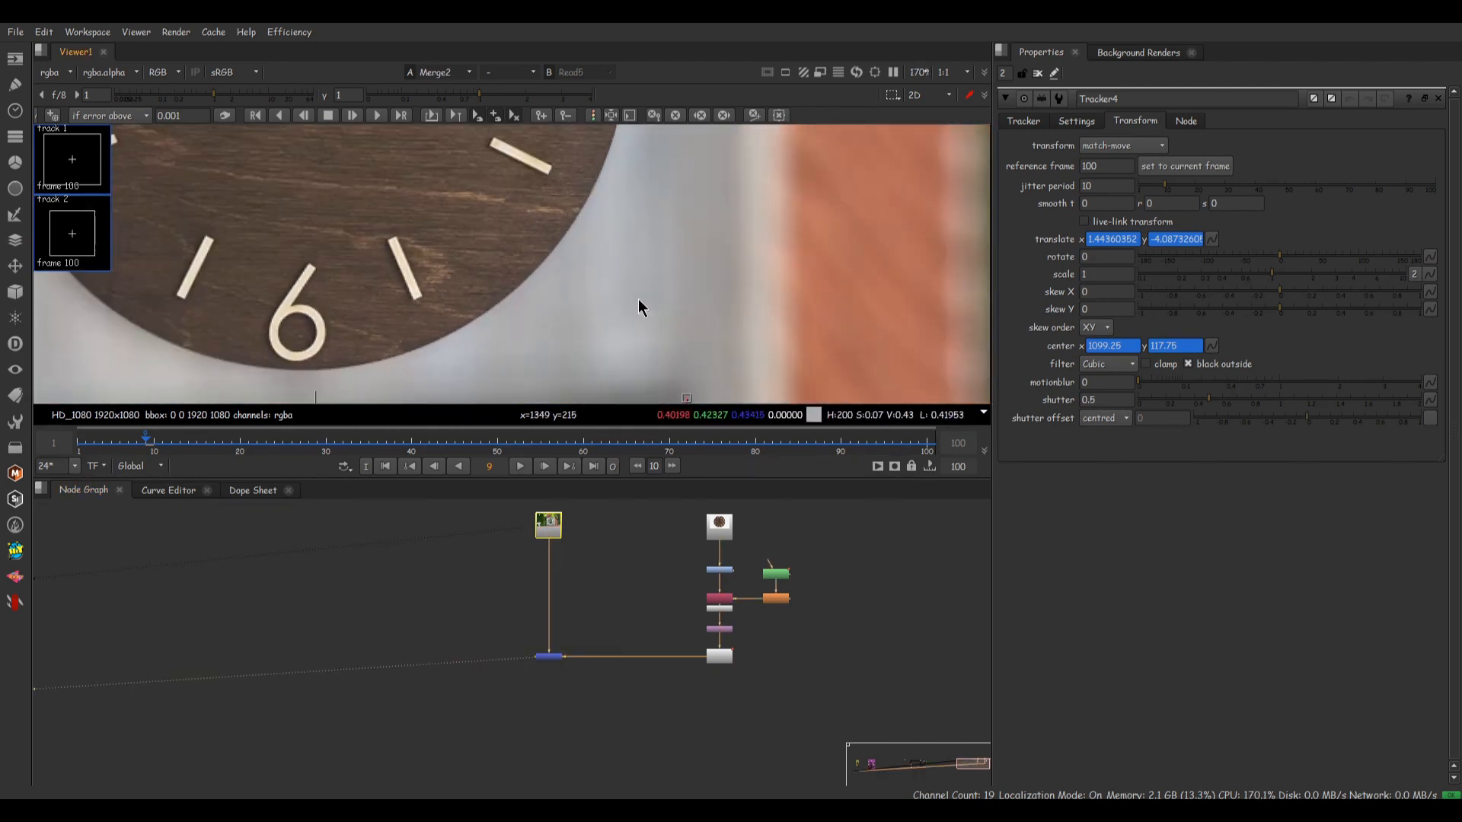
- Scrub through the merged shot to check how the tracked clock follows the tower
left_click(920, 445)
left_click_drag(882, 438, 780, 444)
scroll(681, 370, "down", 5)
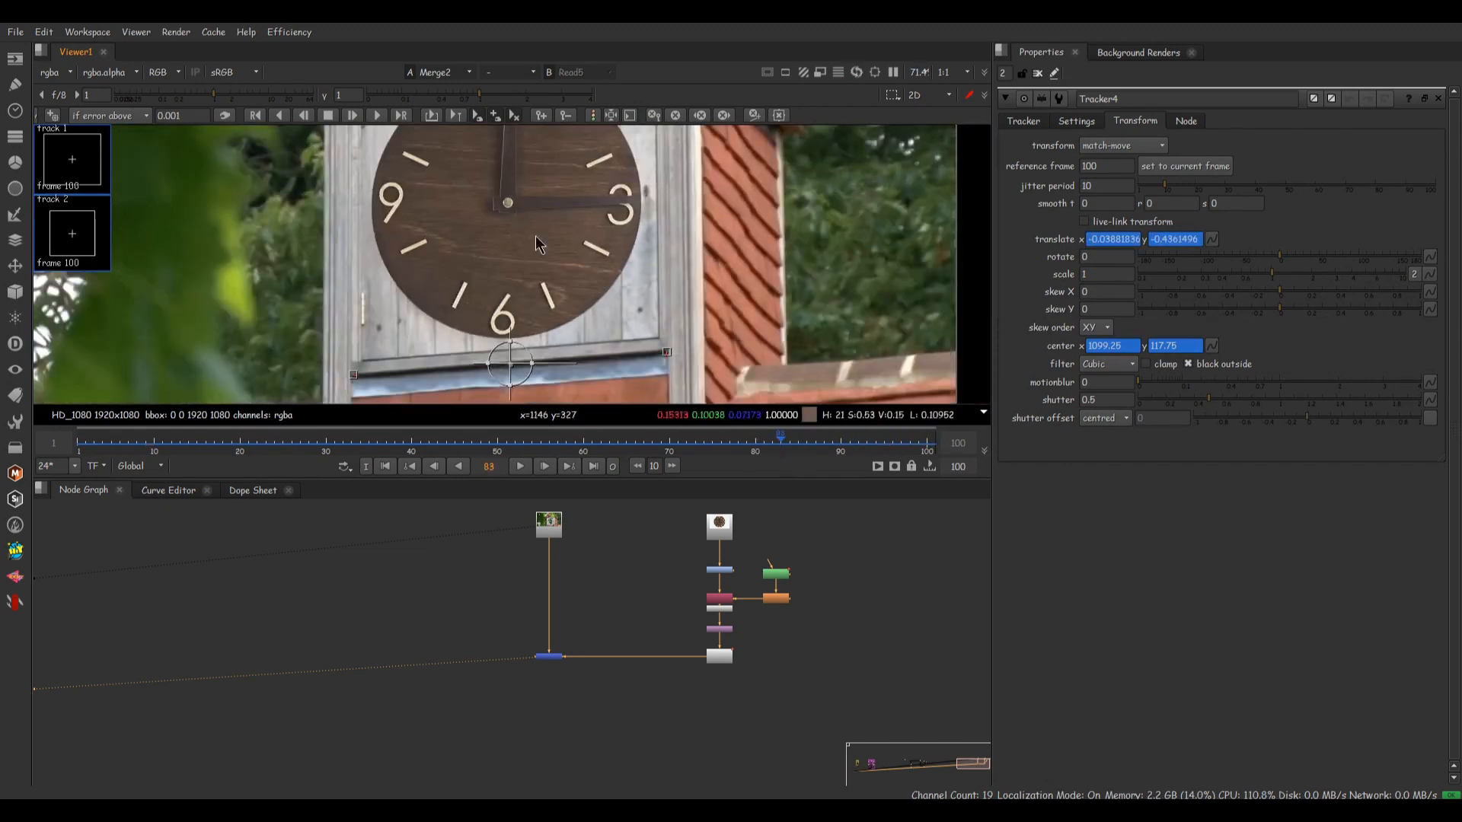
left_click(139, 442)
left_click_drag(137, 434, 714, 491)
- Insert a Defocus node between the clock's Premult and Transform nodes and close the Tracker properties
scroll(525, 259, "up", 3)
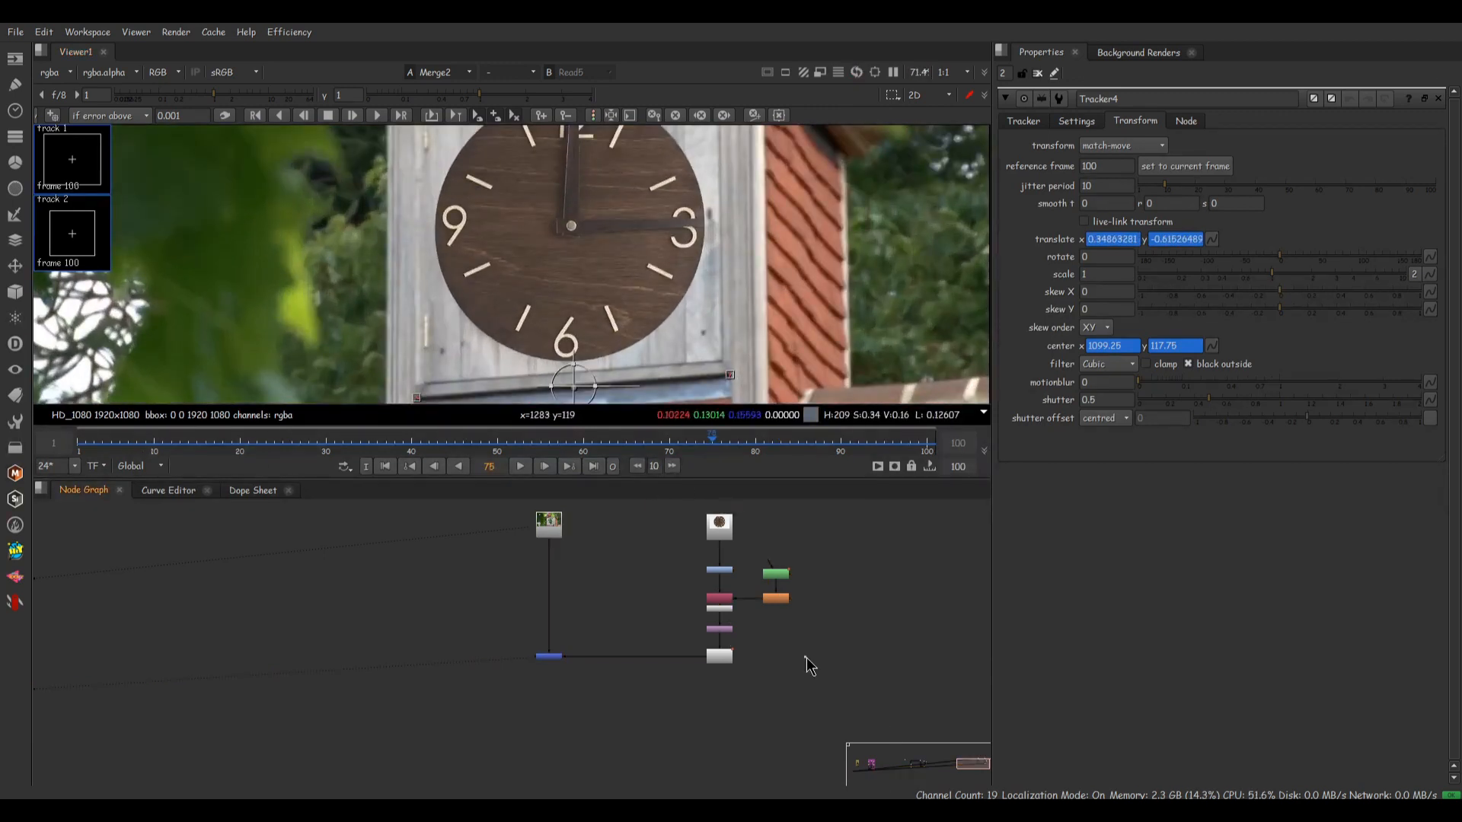
scroll(719, 643, "up", 3)
left_click_drag(734, 645, 734, 633)
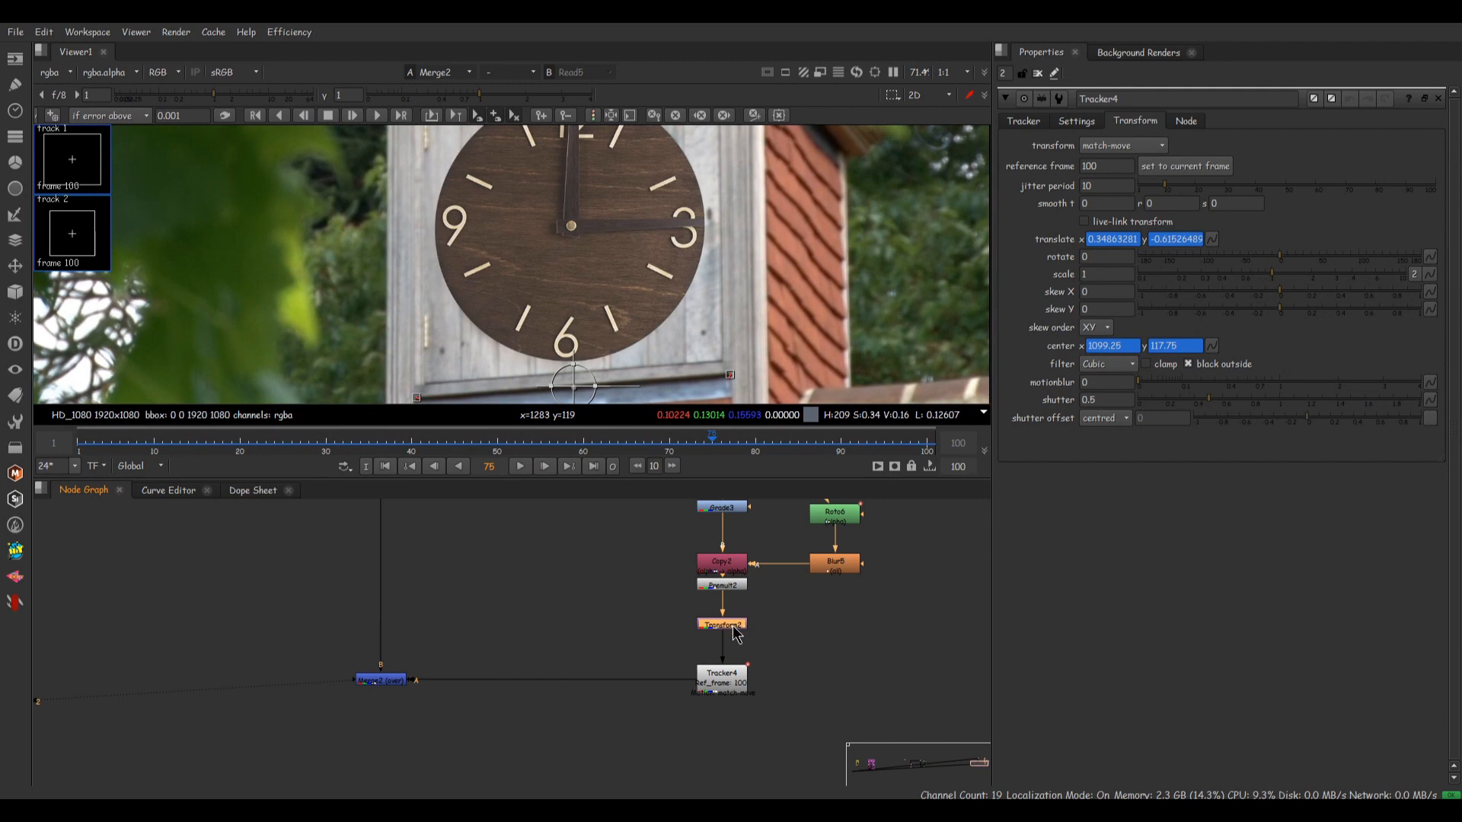
key("Tab")
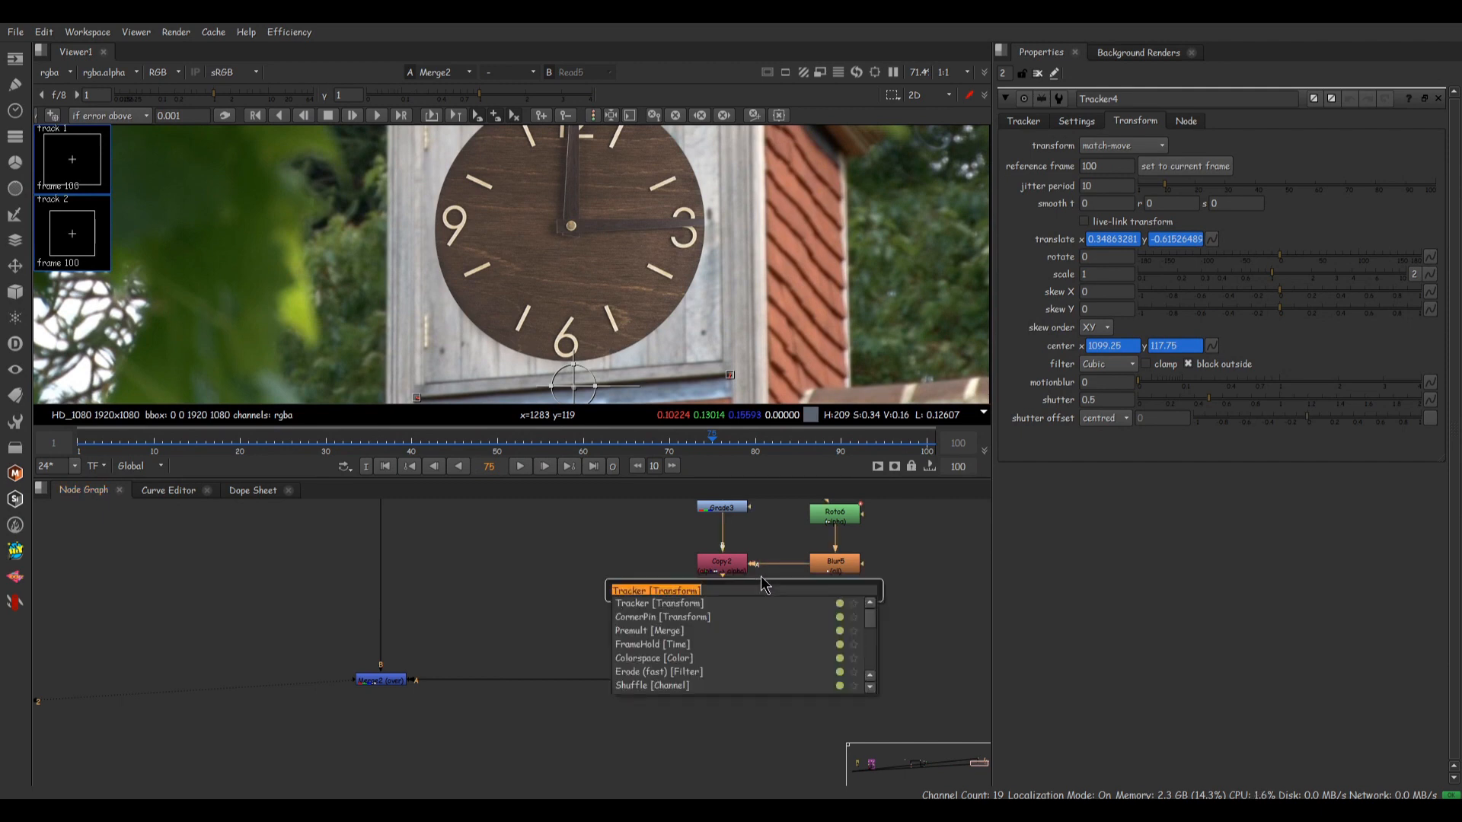
type("def")
left_click(678, 617)
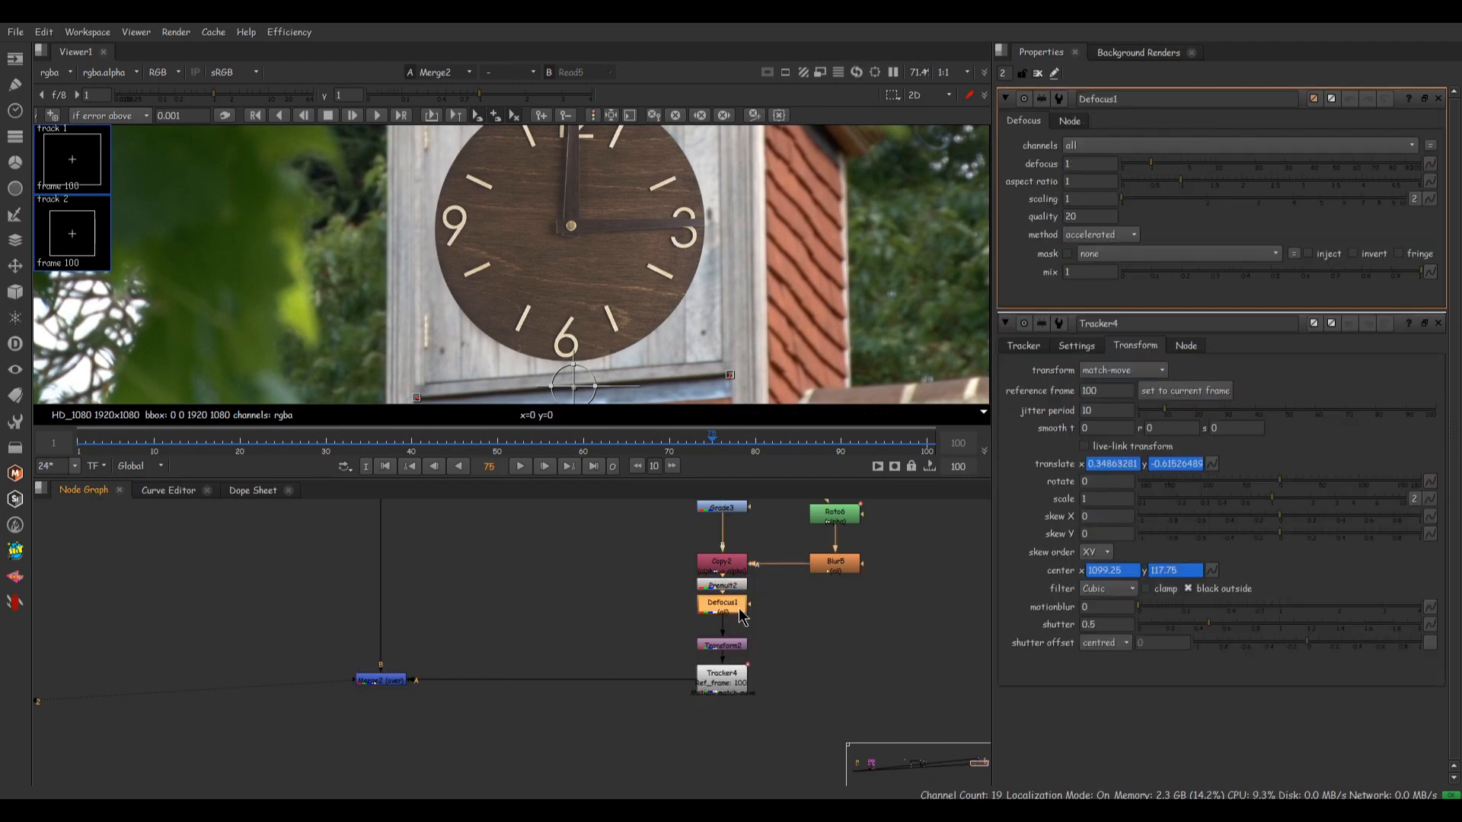
scroll(746, 297, "up", 2)
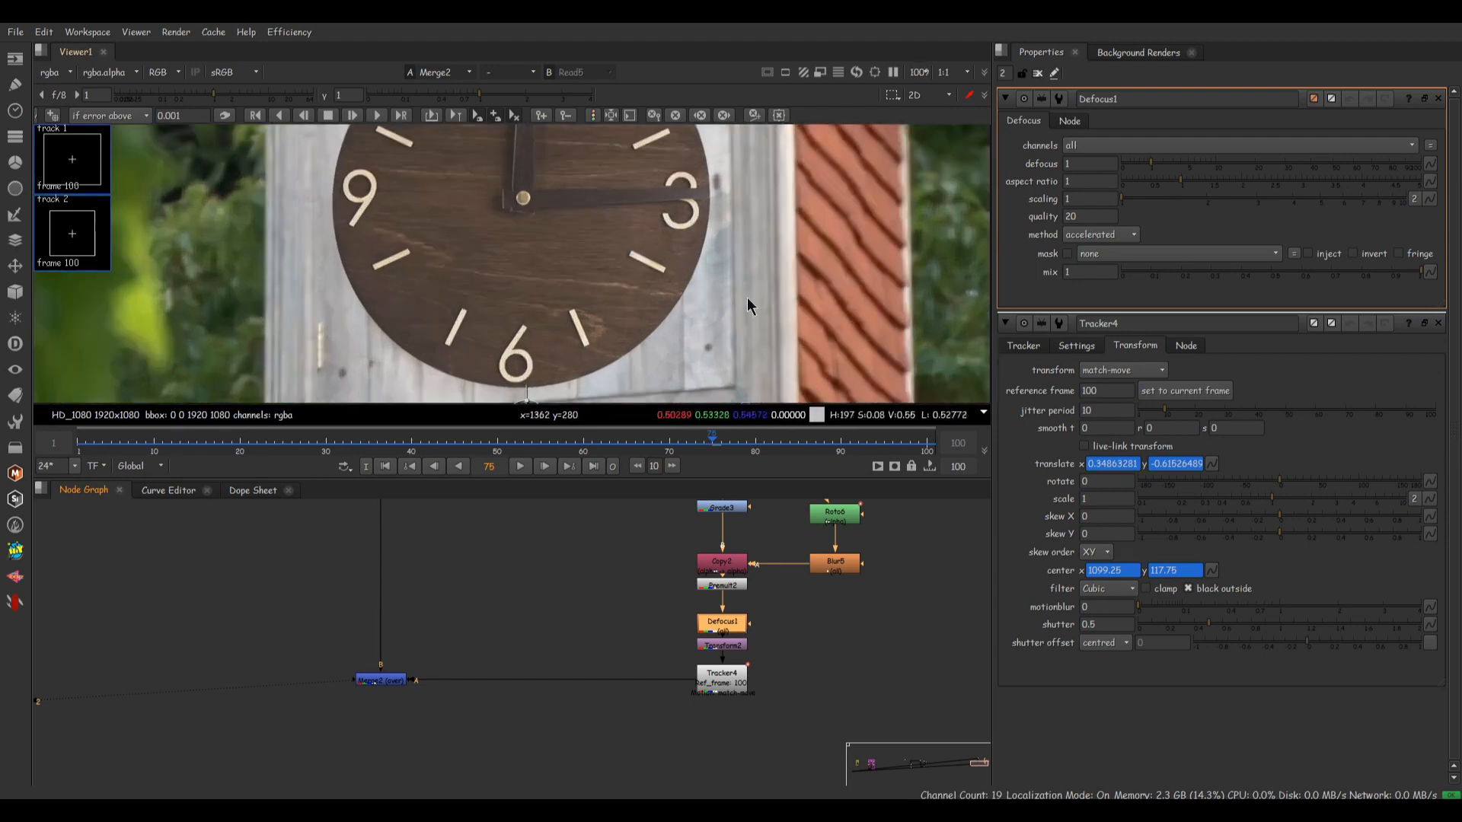
left_click(1437, 323)
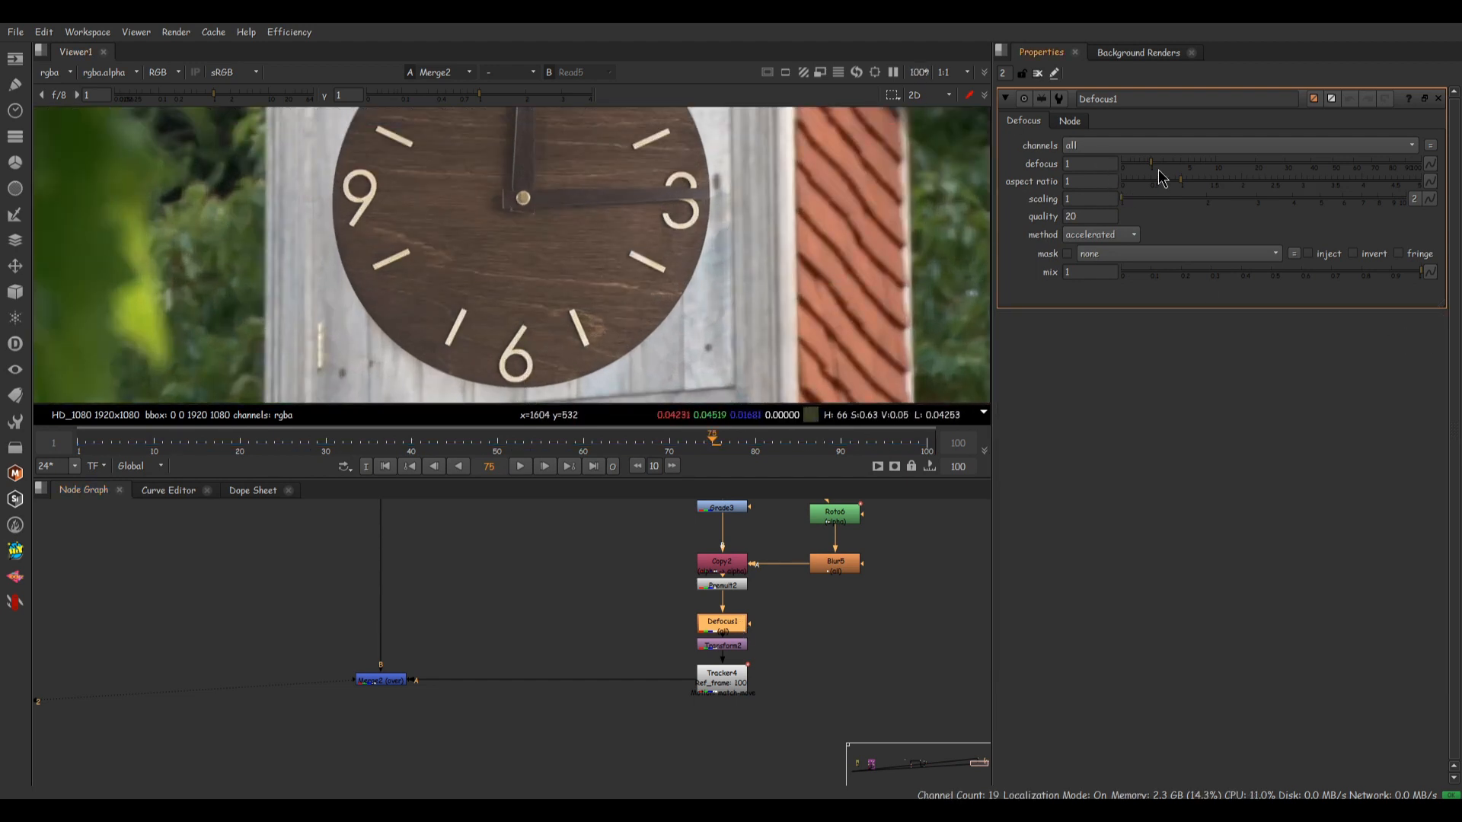
- Animate the Defocus amount to blur the clock around frame 50 and reach 0 at frame 100
left_click_drag(1167, 164, 1240, 168)
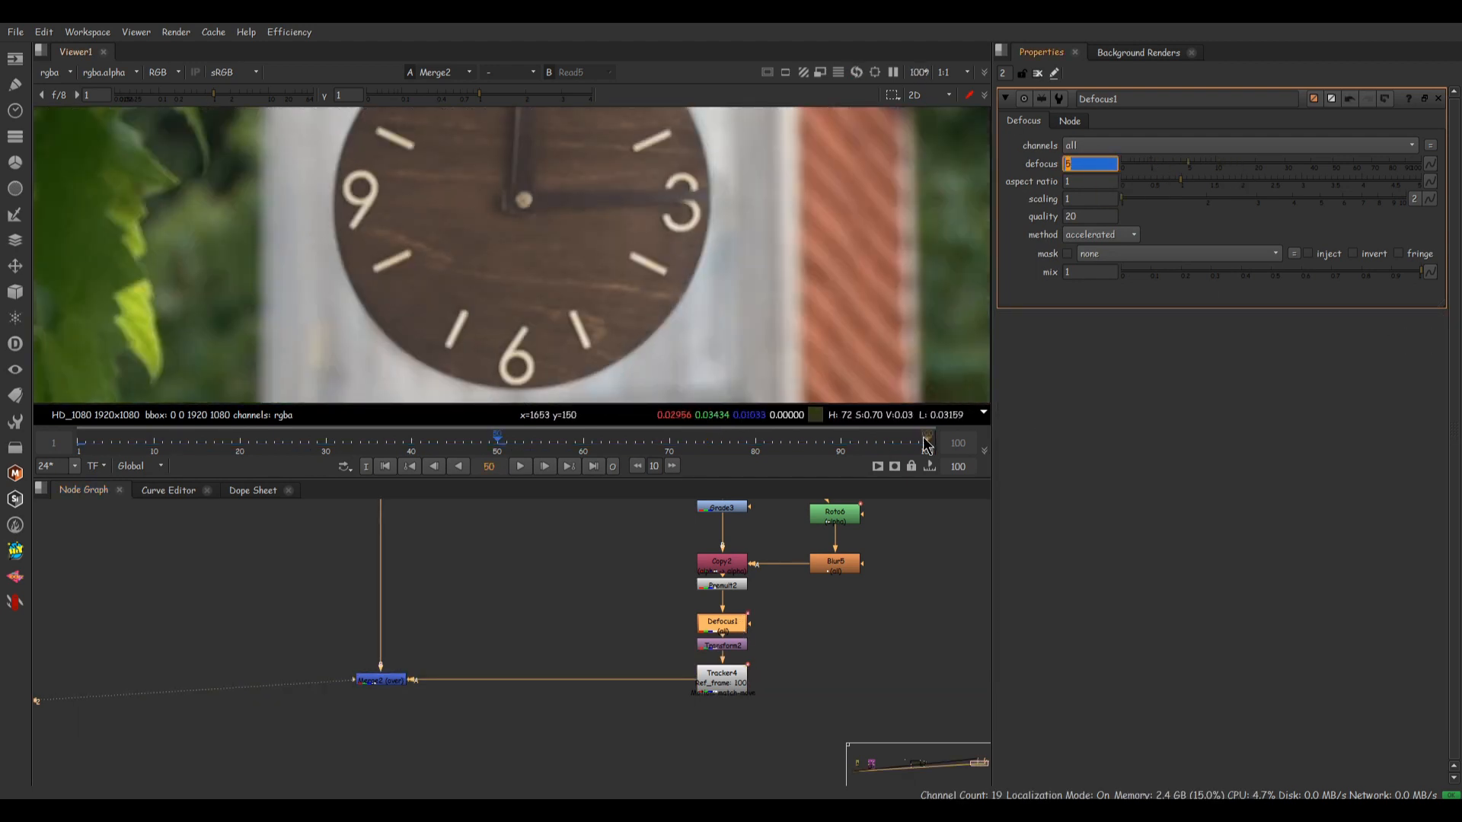
left_click(926, 441)
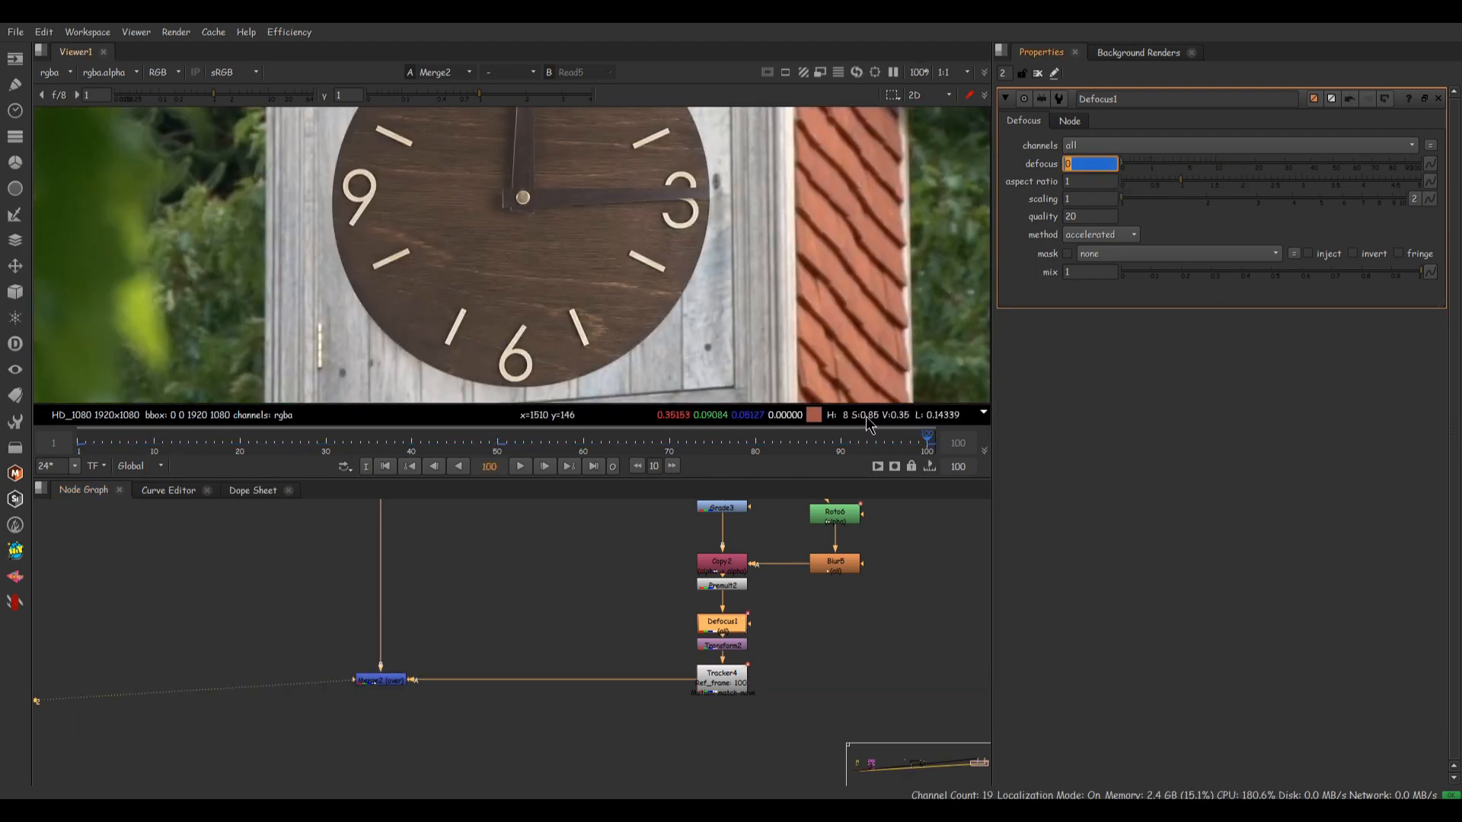
left_click_drag(795, 453, 449, 463)
- Inspect the defocused clock's edge at frame 44, then delete the Defocus node
scroll(343, 308, "up", 3)
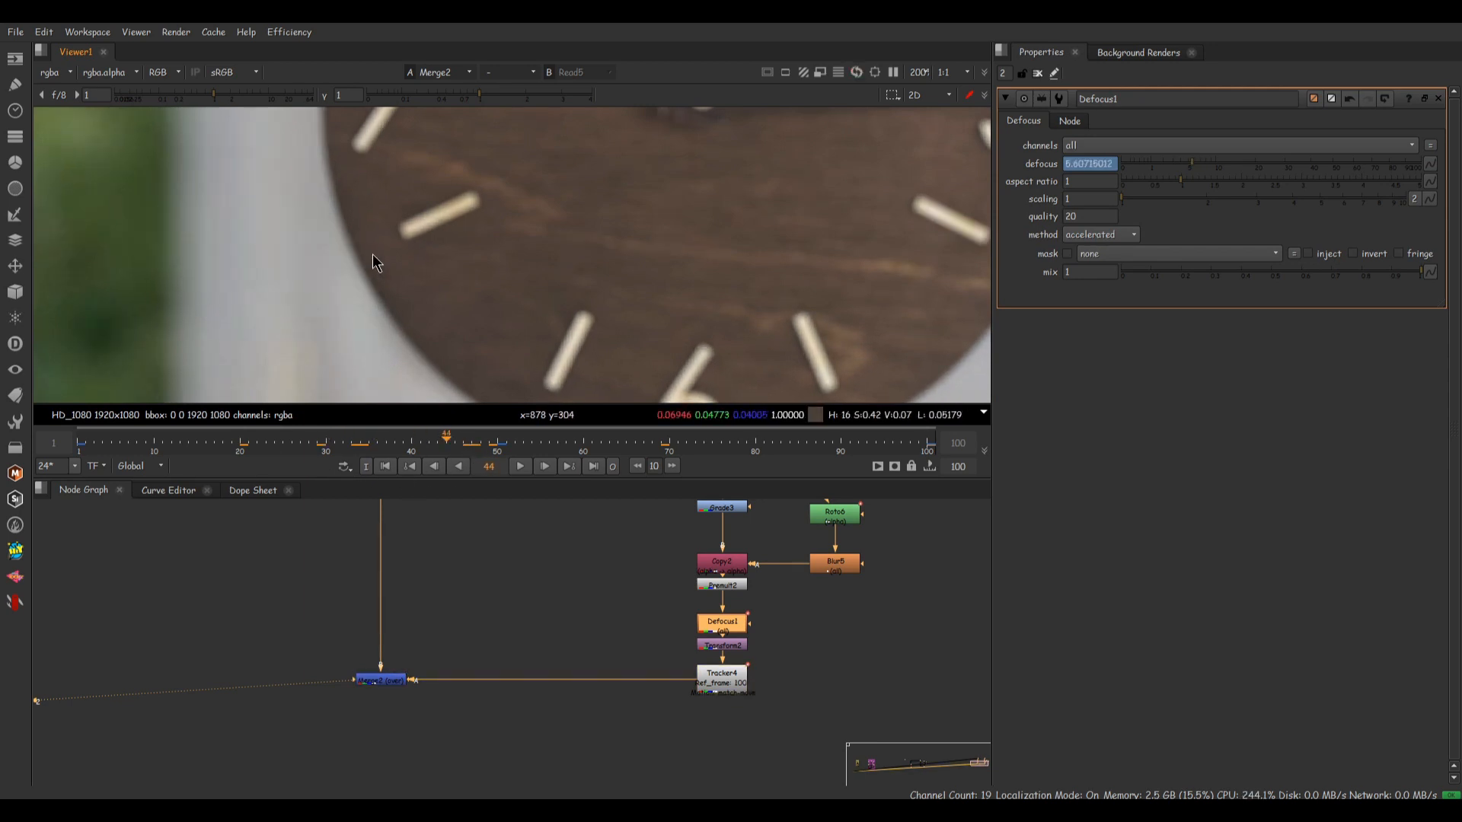
scroll(885, 577, "down", 3)
scroll(784, 632, "up", 5)
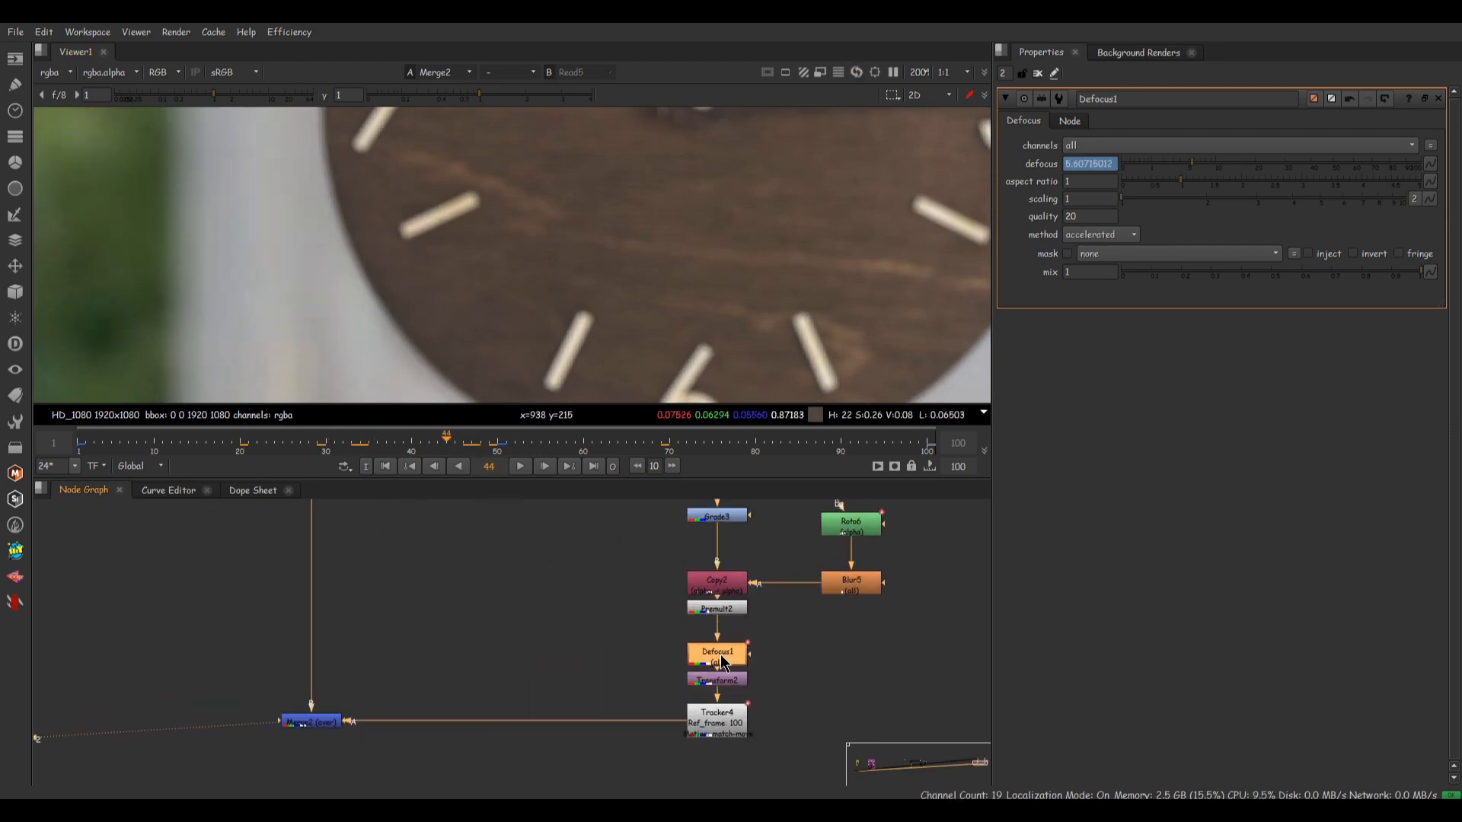
key("Delete")
- Add a backdrop in the empty node graph area beside the clock tower plate and enlarge it to hold a node branch
scroll(784, 651, "down", 4)
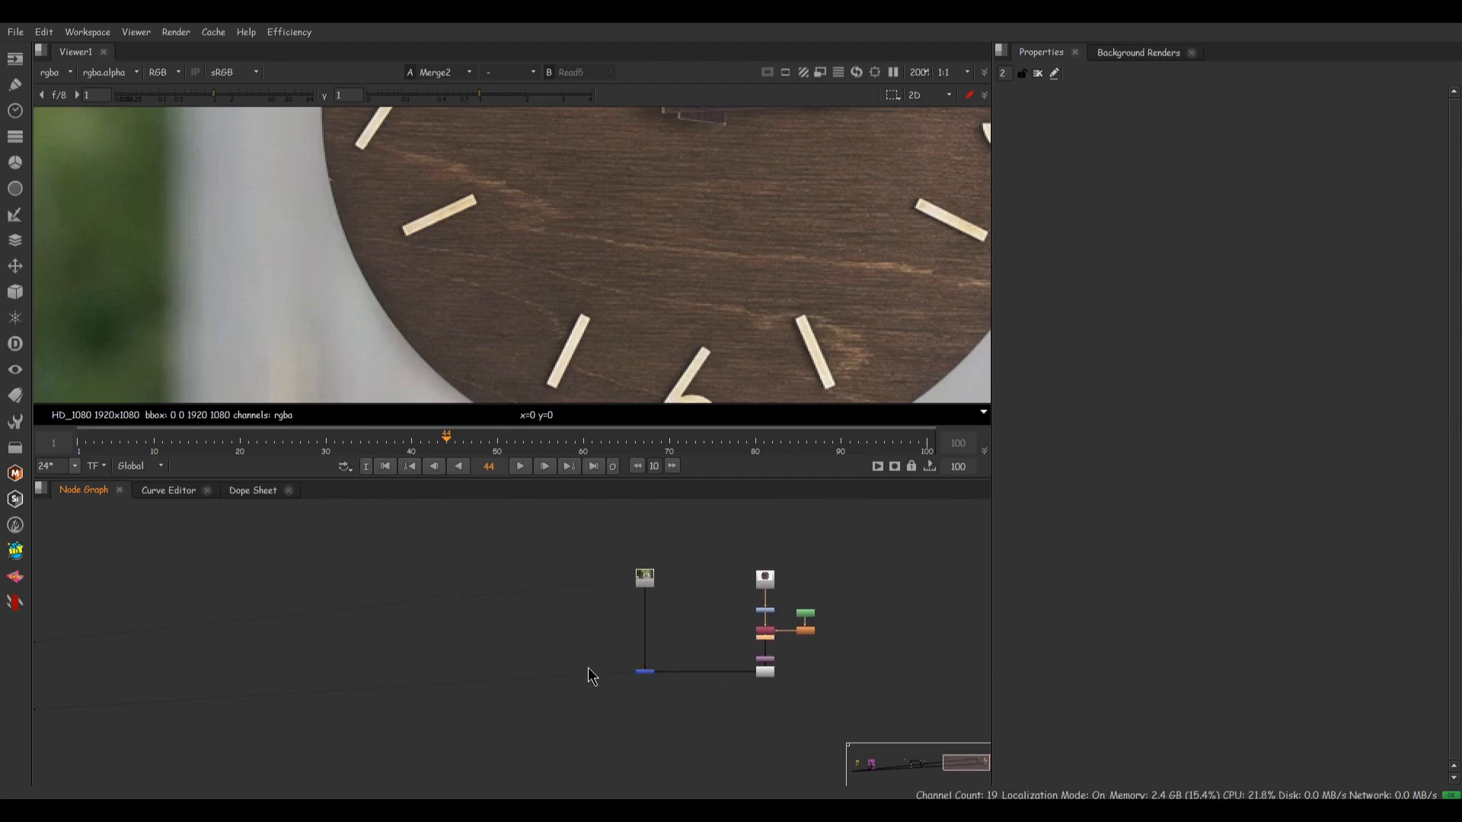
left_click(588, 667)
middle_click_drag(531, 637, 659, 645)
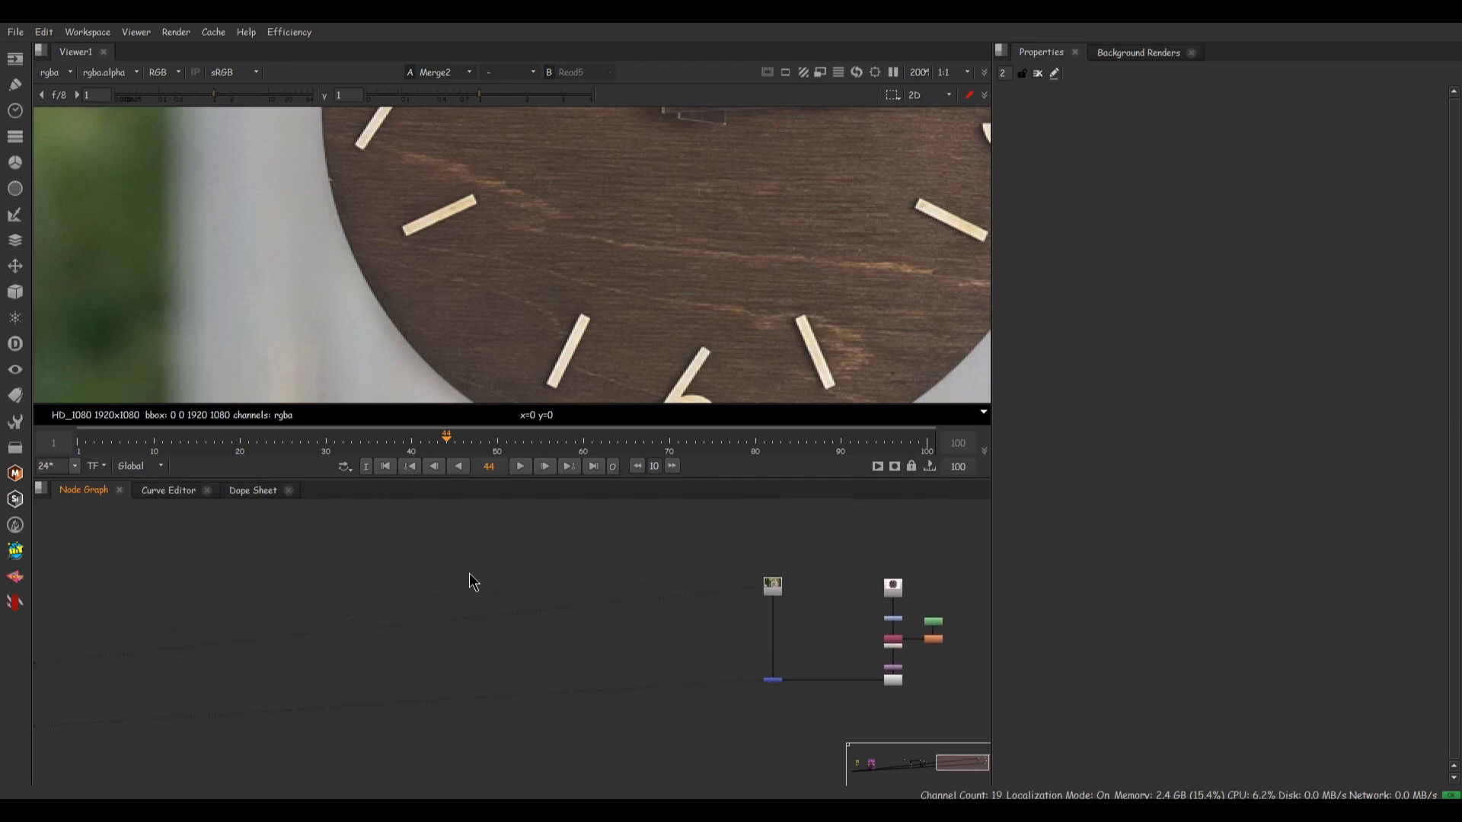
key("Tab")
type("edge")
key("Return")
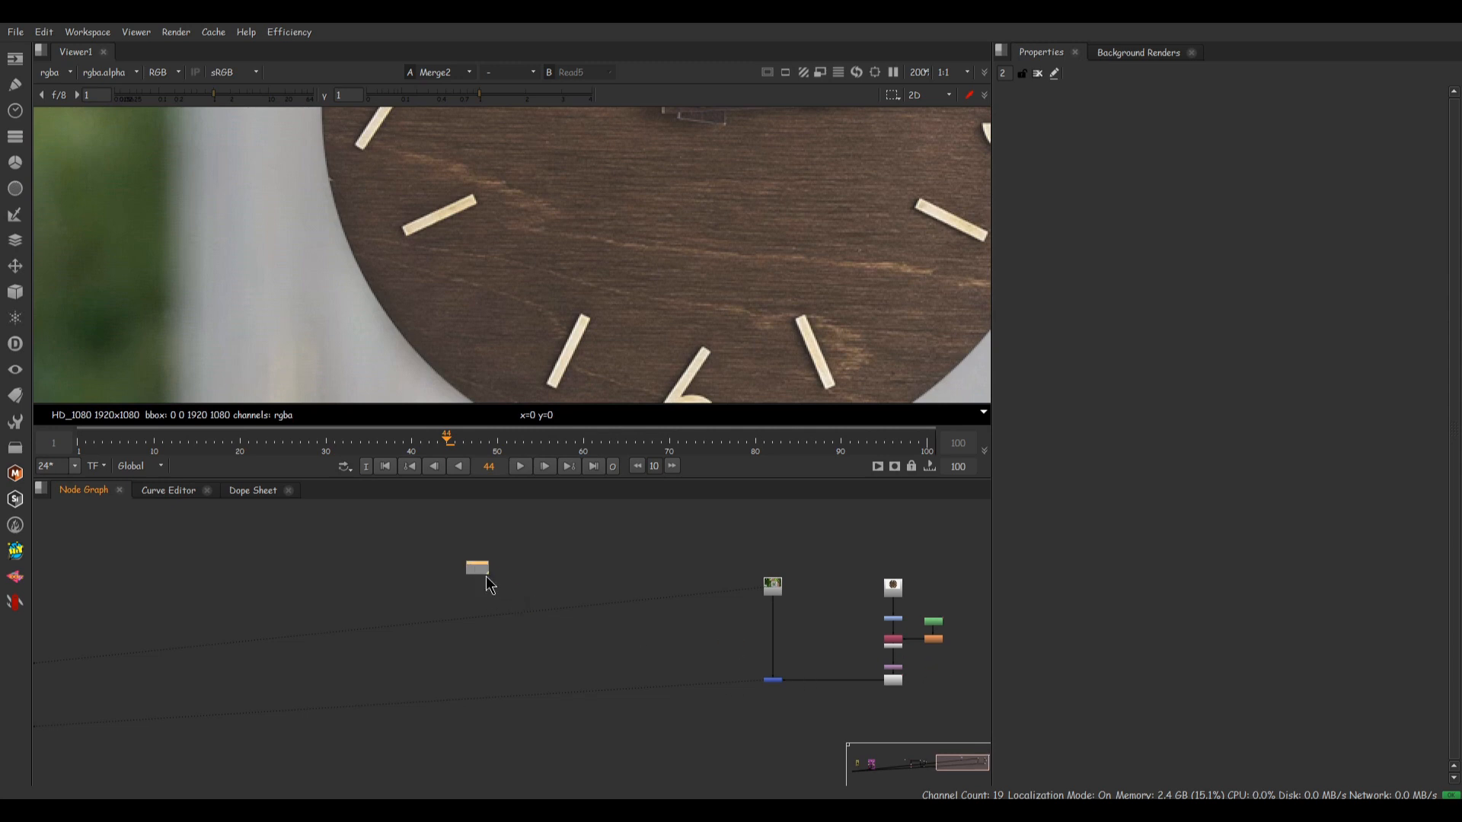
left_click_drag(489, 577, 682, 756)
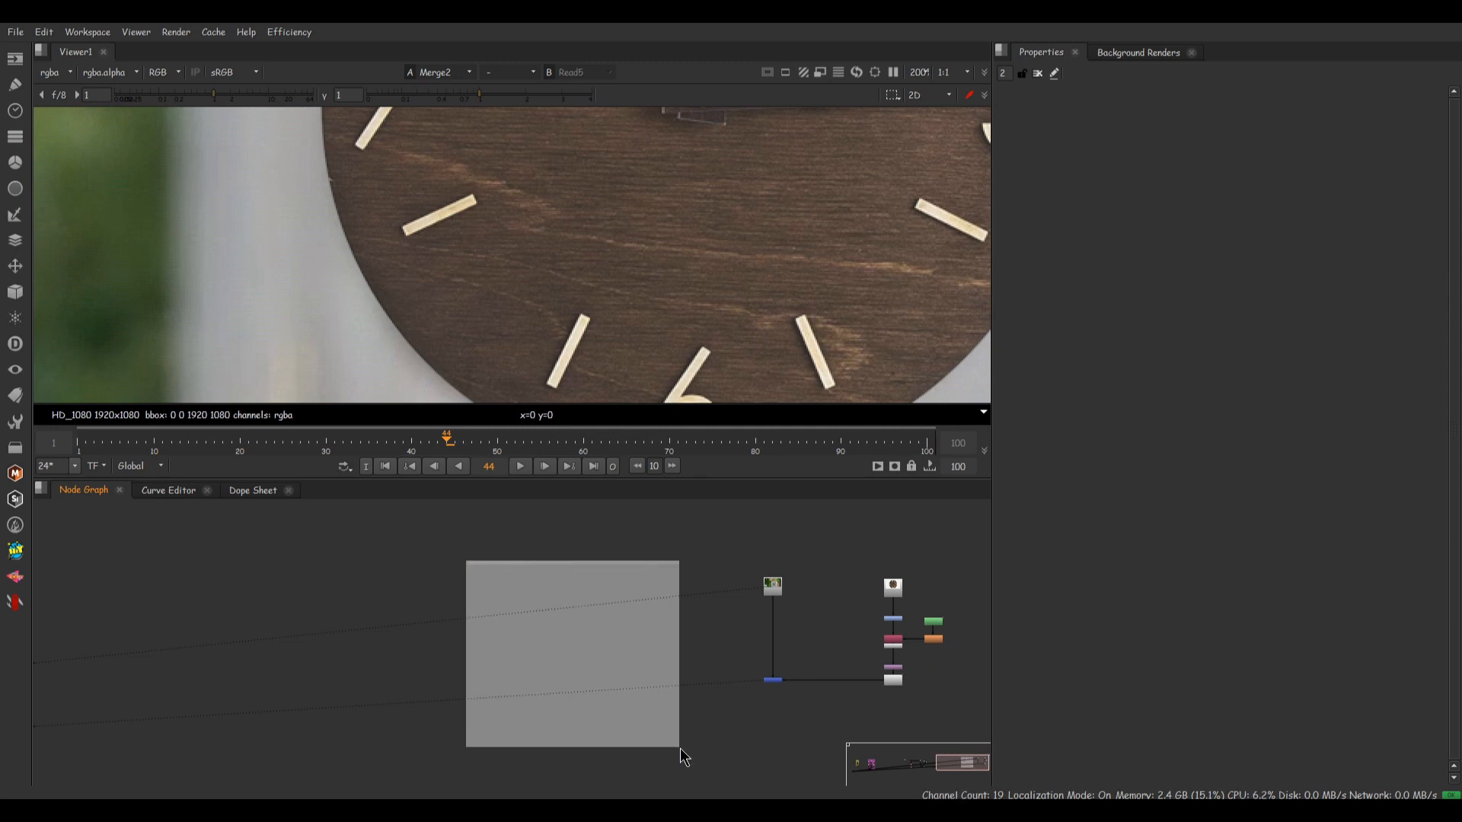
- Colour the backdrop dark red and label it "Pre process"
double_click(663, 573)
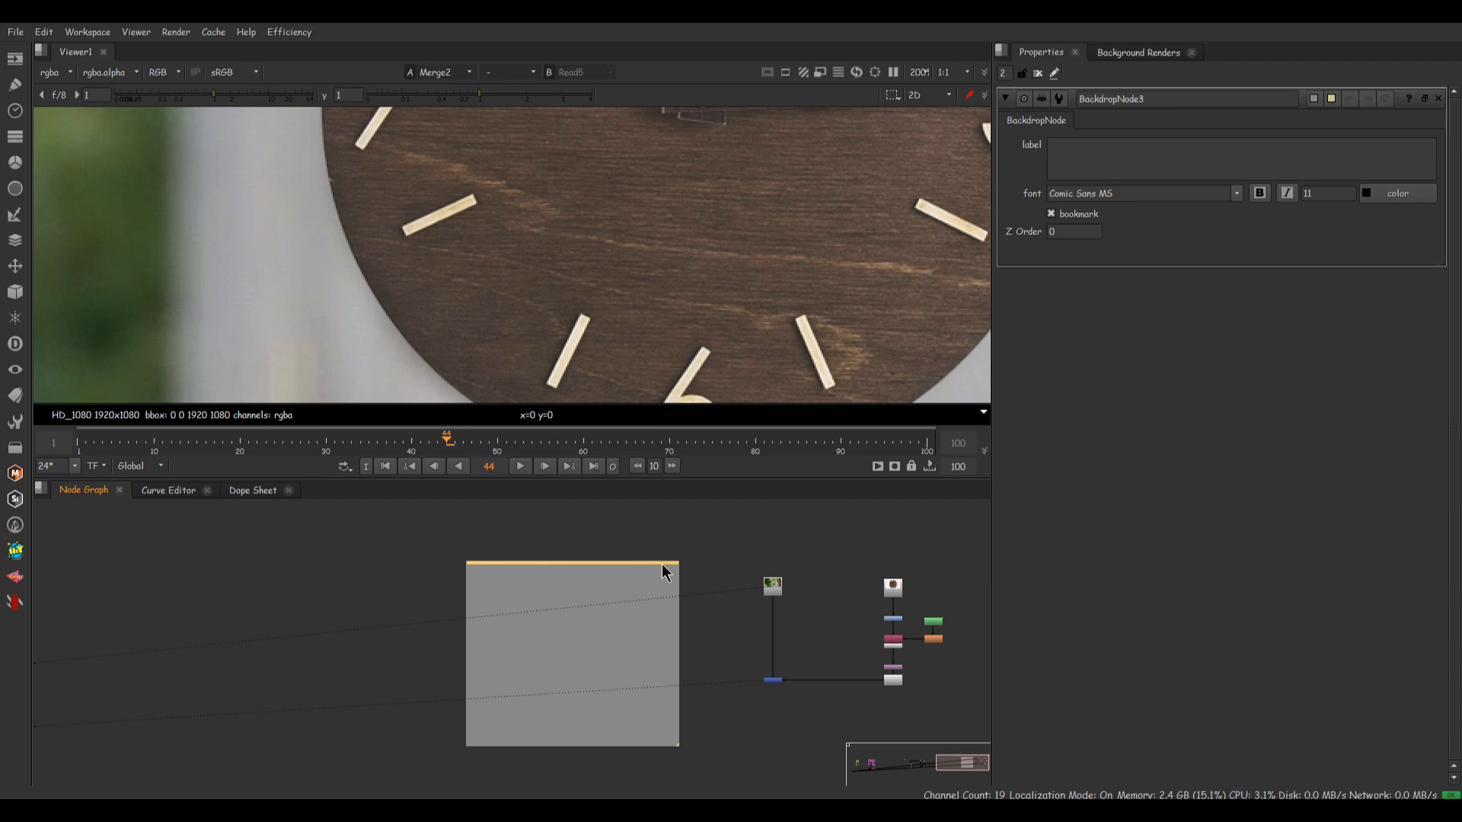
left_click(1313, 99)
left_click(835, 302)
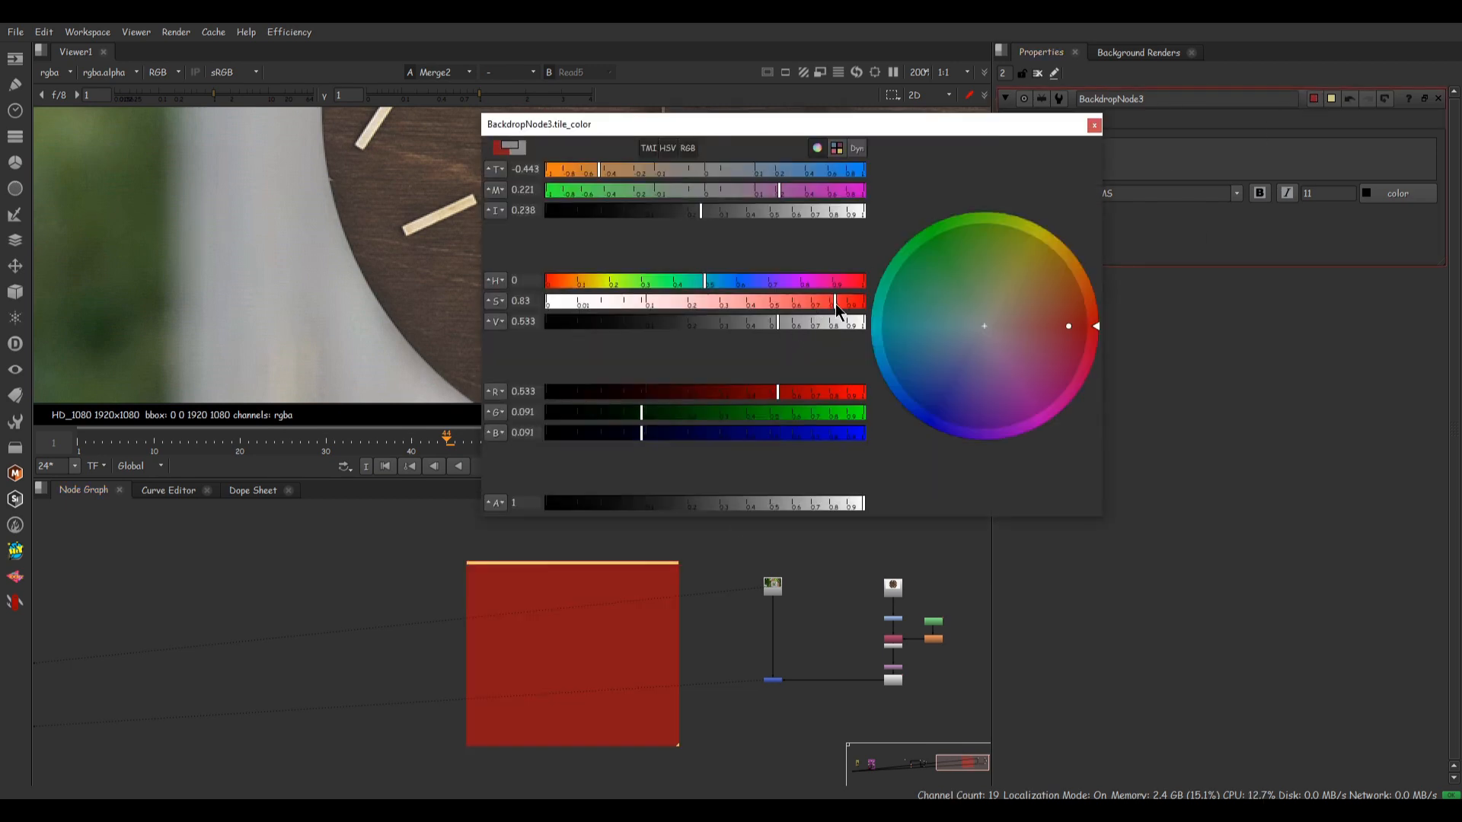
left_click(1094, 126)
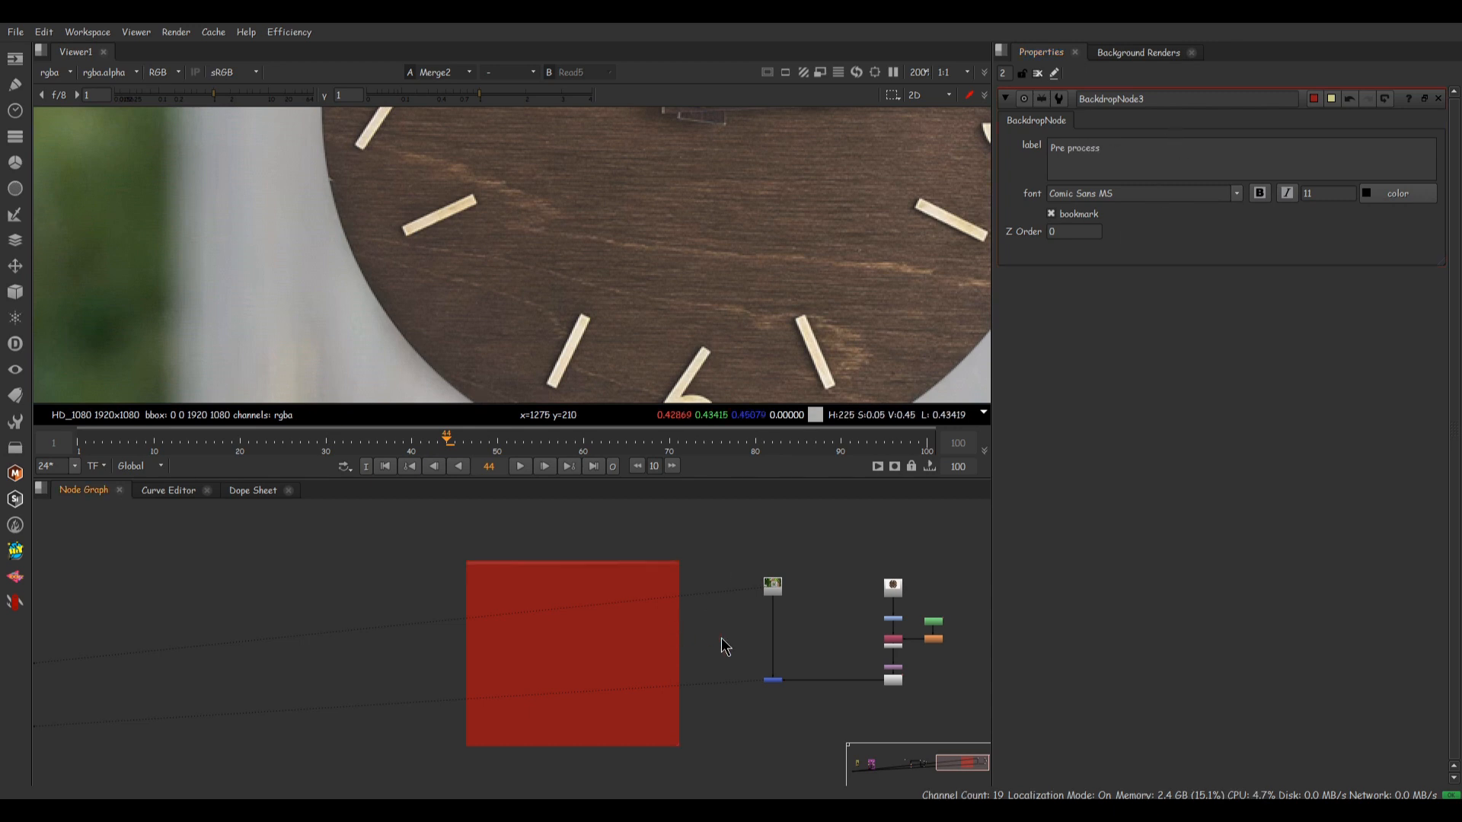
- Place a copy of the Tracker inside the red backdrop, feed it from the tower plate and open its properties
scroll(659, 618, "up", 2)
middle_click_drag(629, 603, 443, 577)
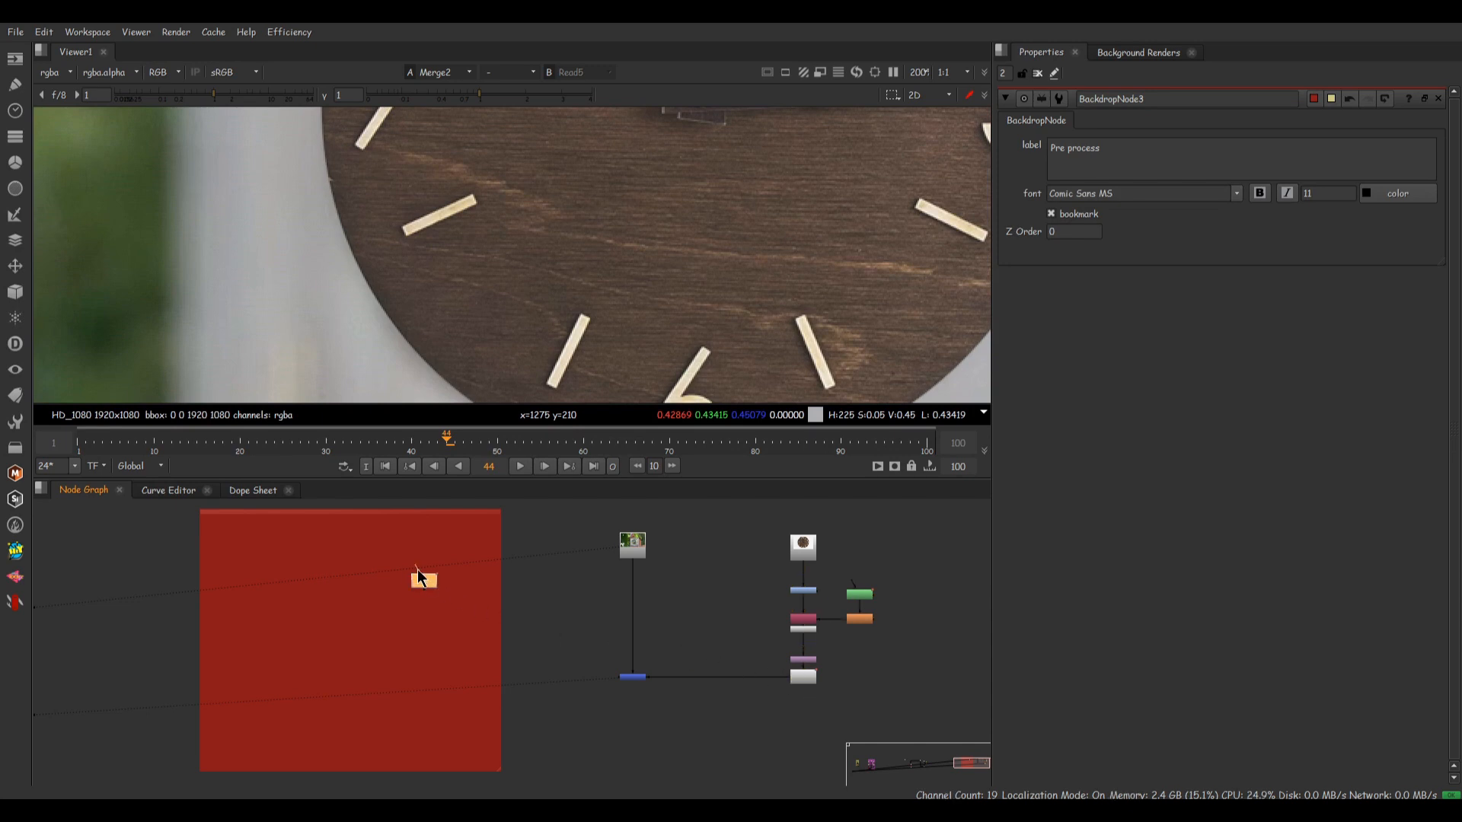
left_click_drag(418, 583, 340, 551)
double_click(339, 548)
scroll(485, 377, "down", 5)
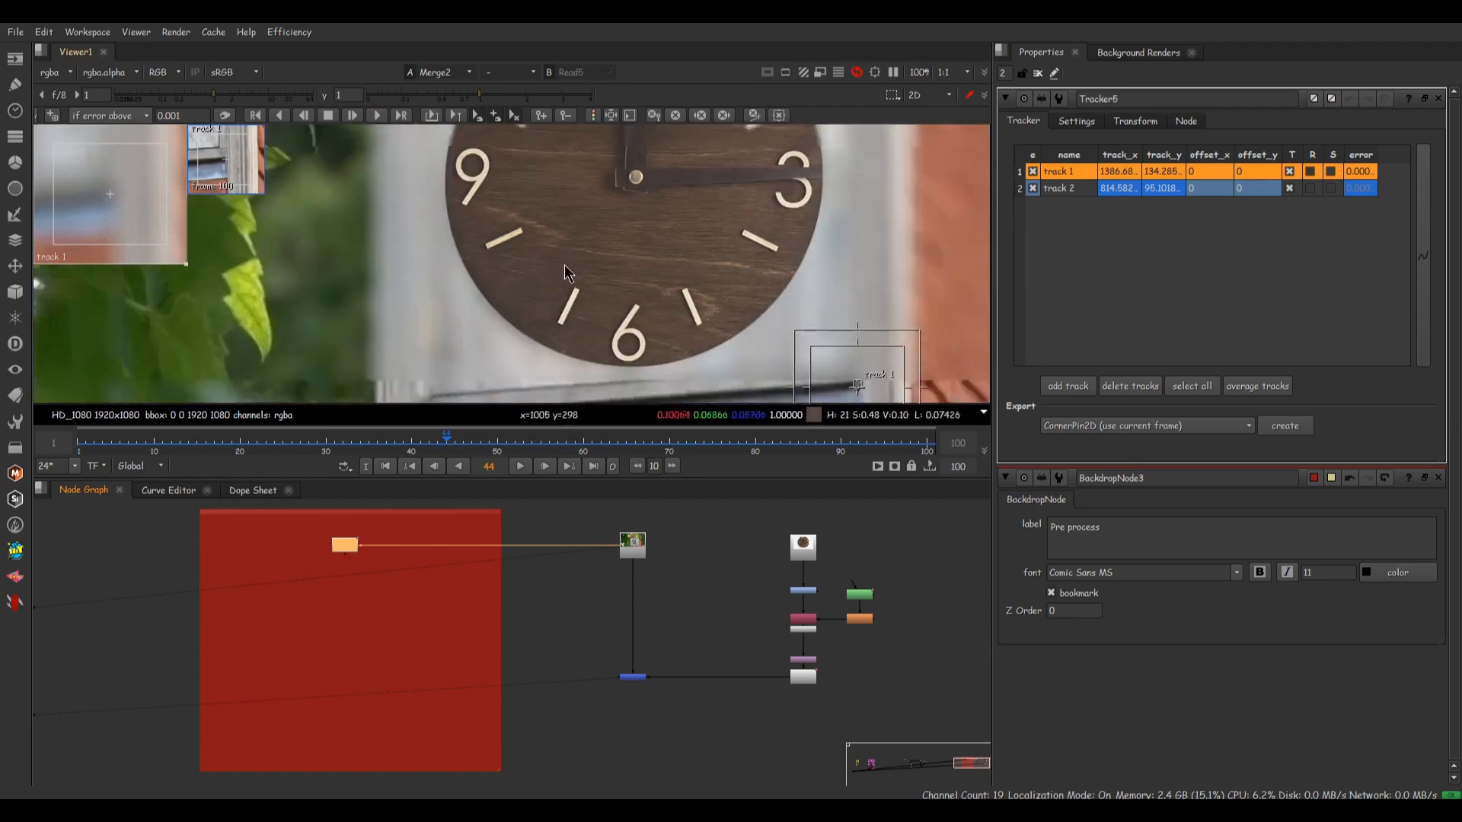
scroll(485, 377, "up", 2)
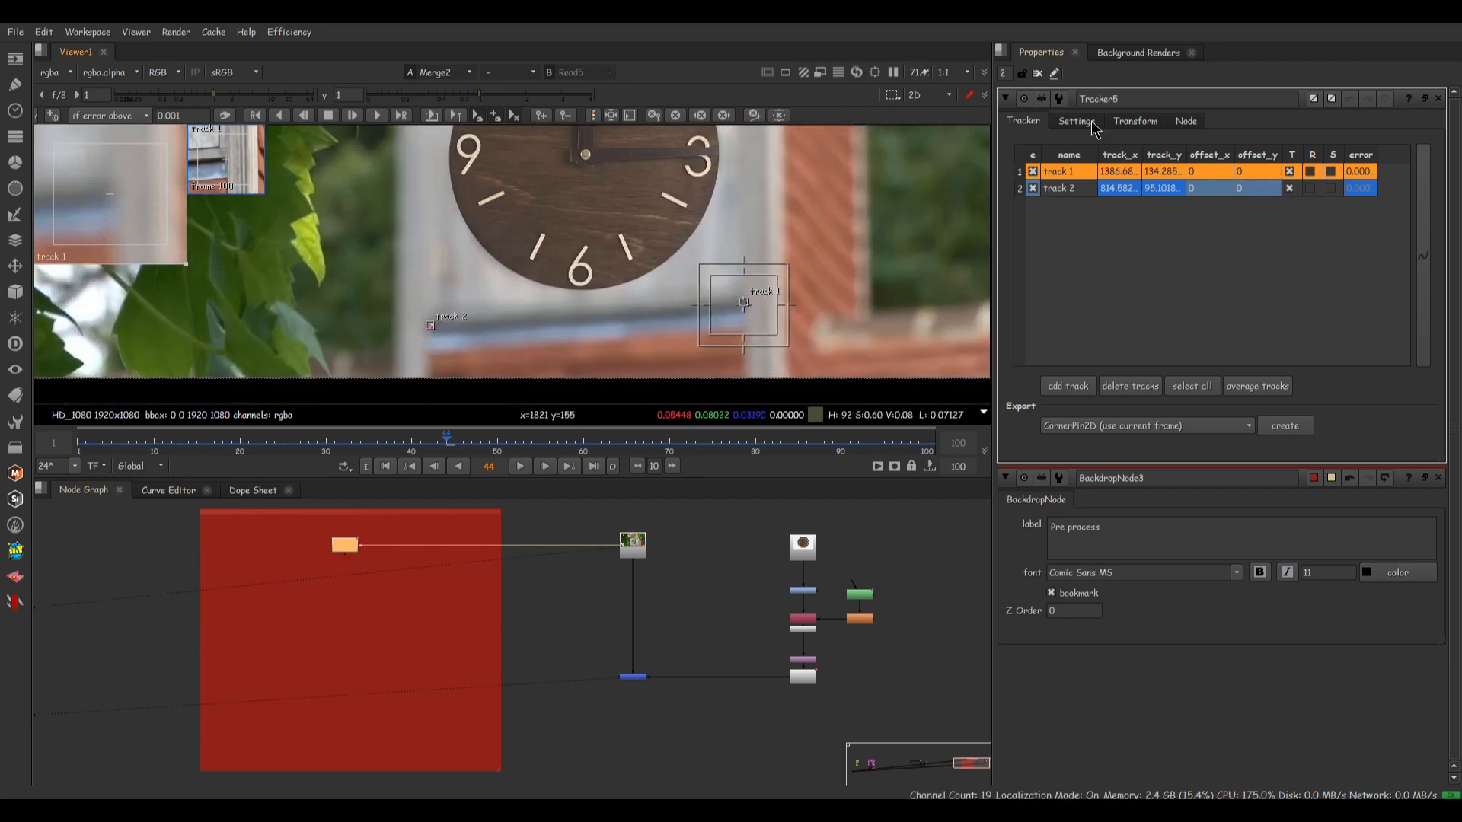
- Set the copied Tracker's transform to stabilize and view its output
left_click(1133, 122)
left_click(1119, 145)
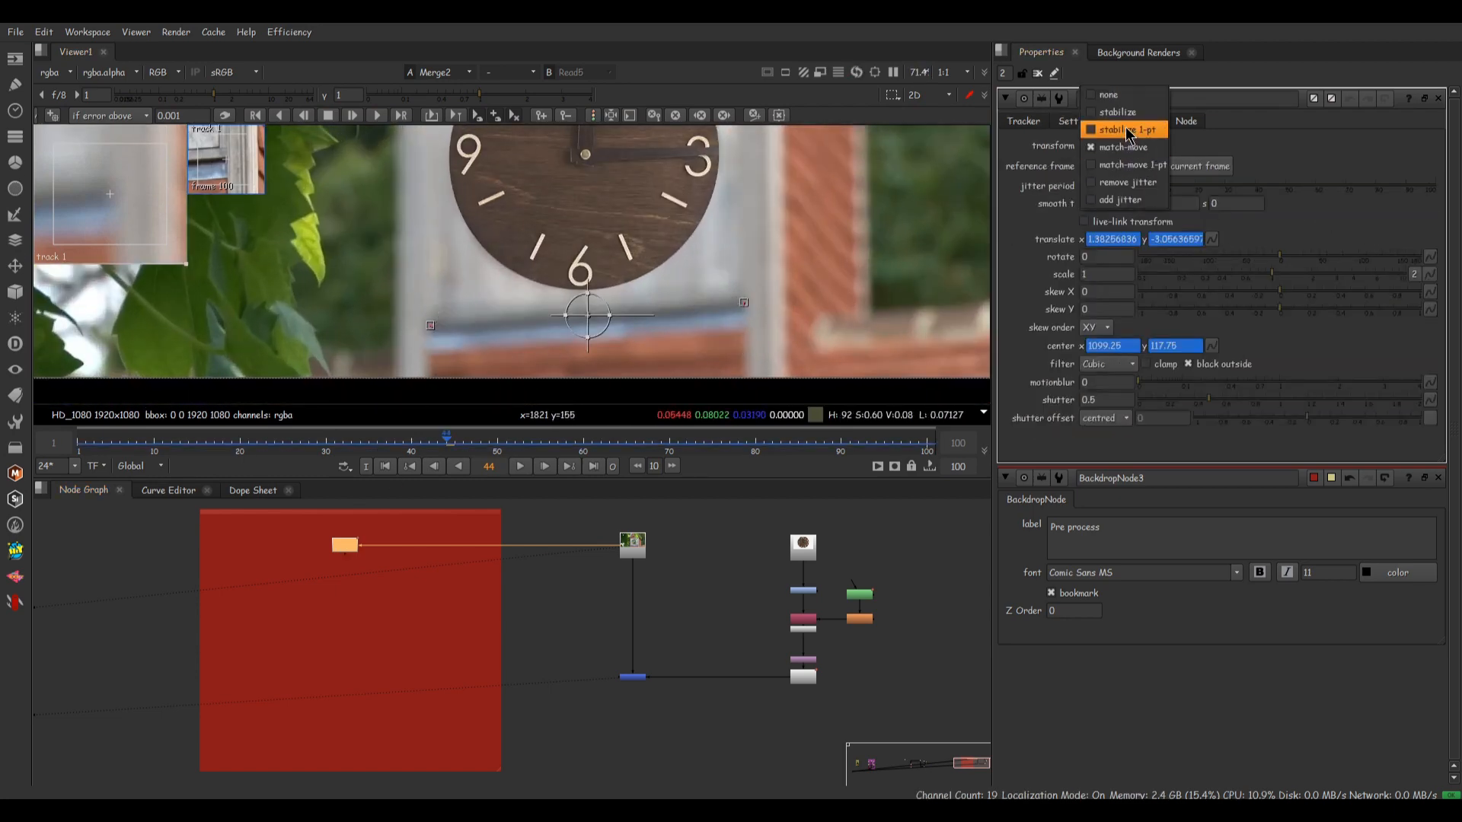
left_click(1116, 124)
left_click(388, 560)
left_click(344, 546)
key("1")
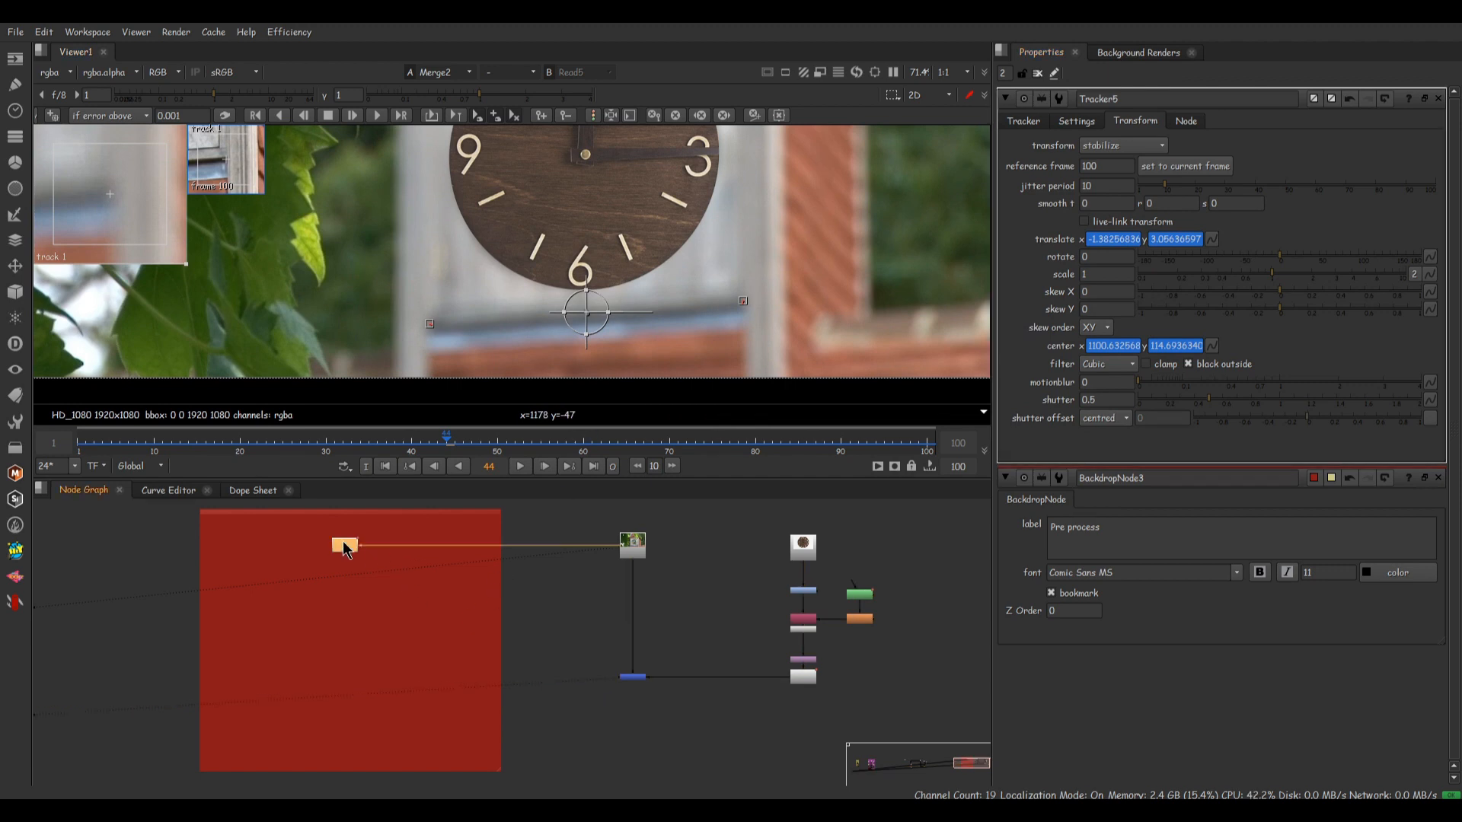
- Scrub to about frame 90 and check the stabilized plate closely at the ledge corner
left_click(380, 527)
scroll(771, 308, "up", 10)
left_click_drag(744, 447, 843, 451)
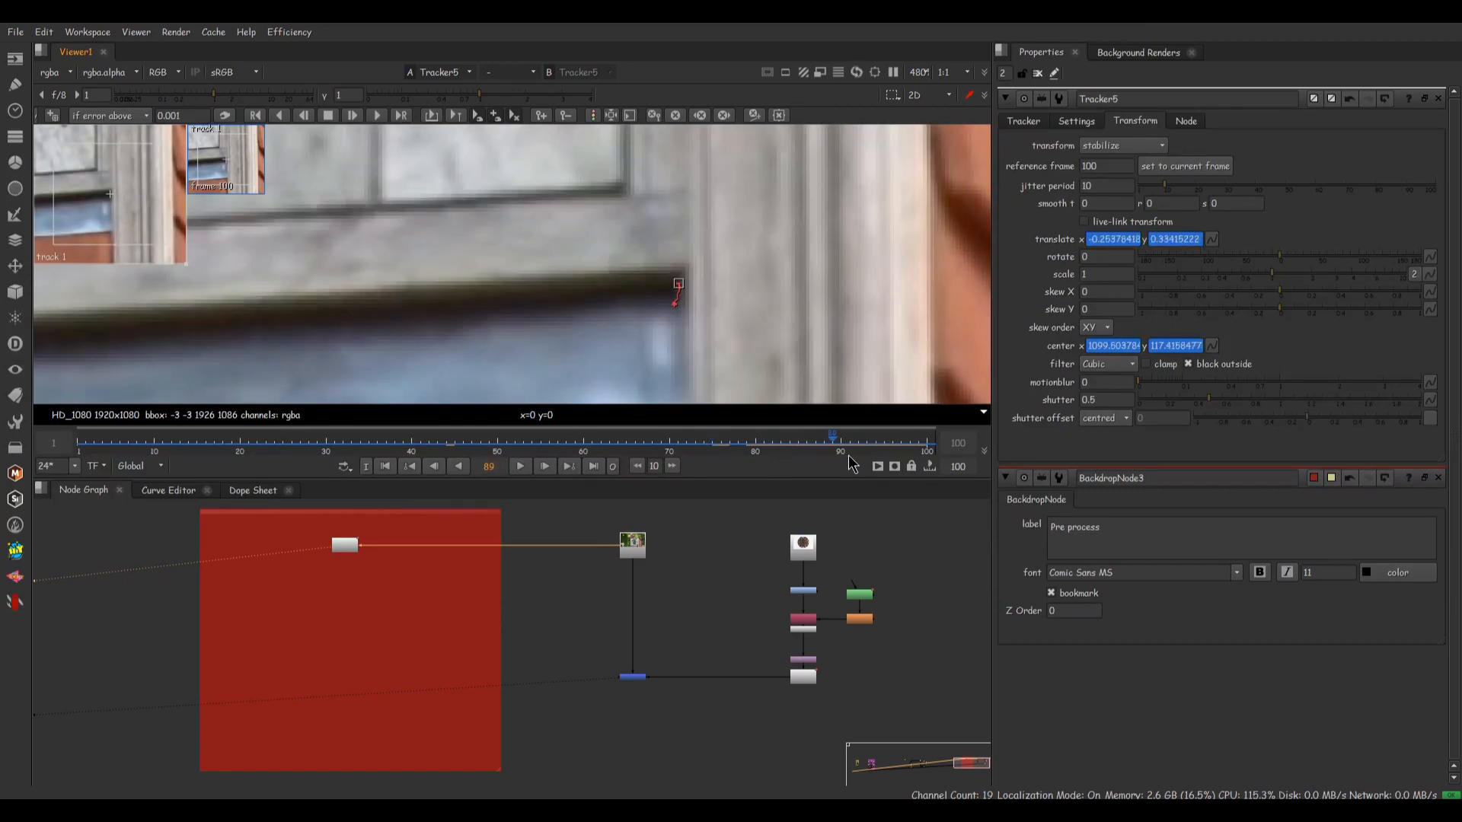
scroll(705, 255, "down", 5)
- Add a Crop node below the stabilizing Tracker and close the Tracker's properties
left_click(345, 545)
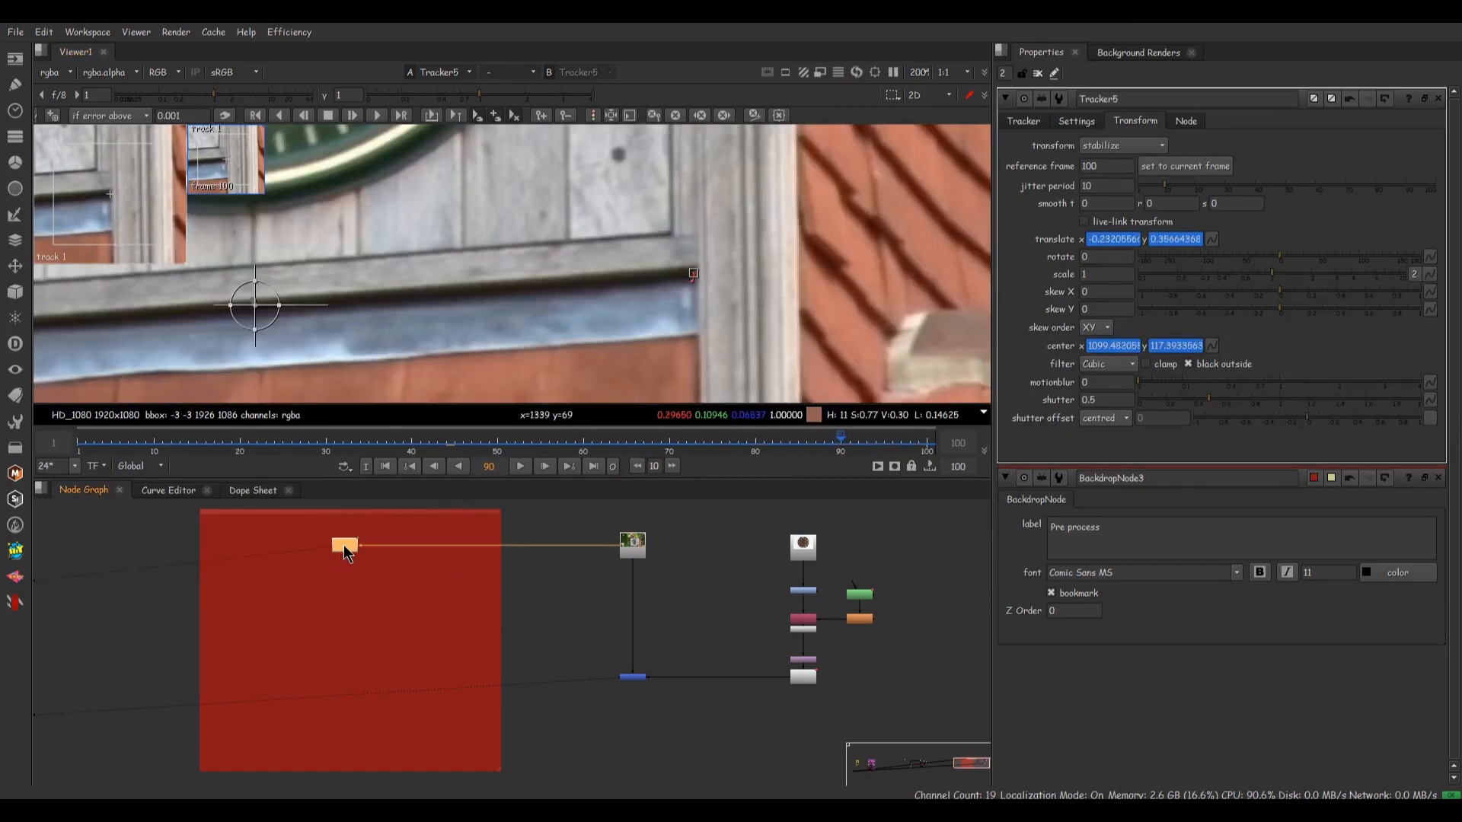
key("shift+c")
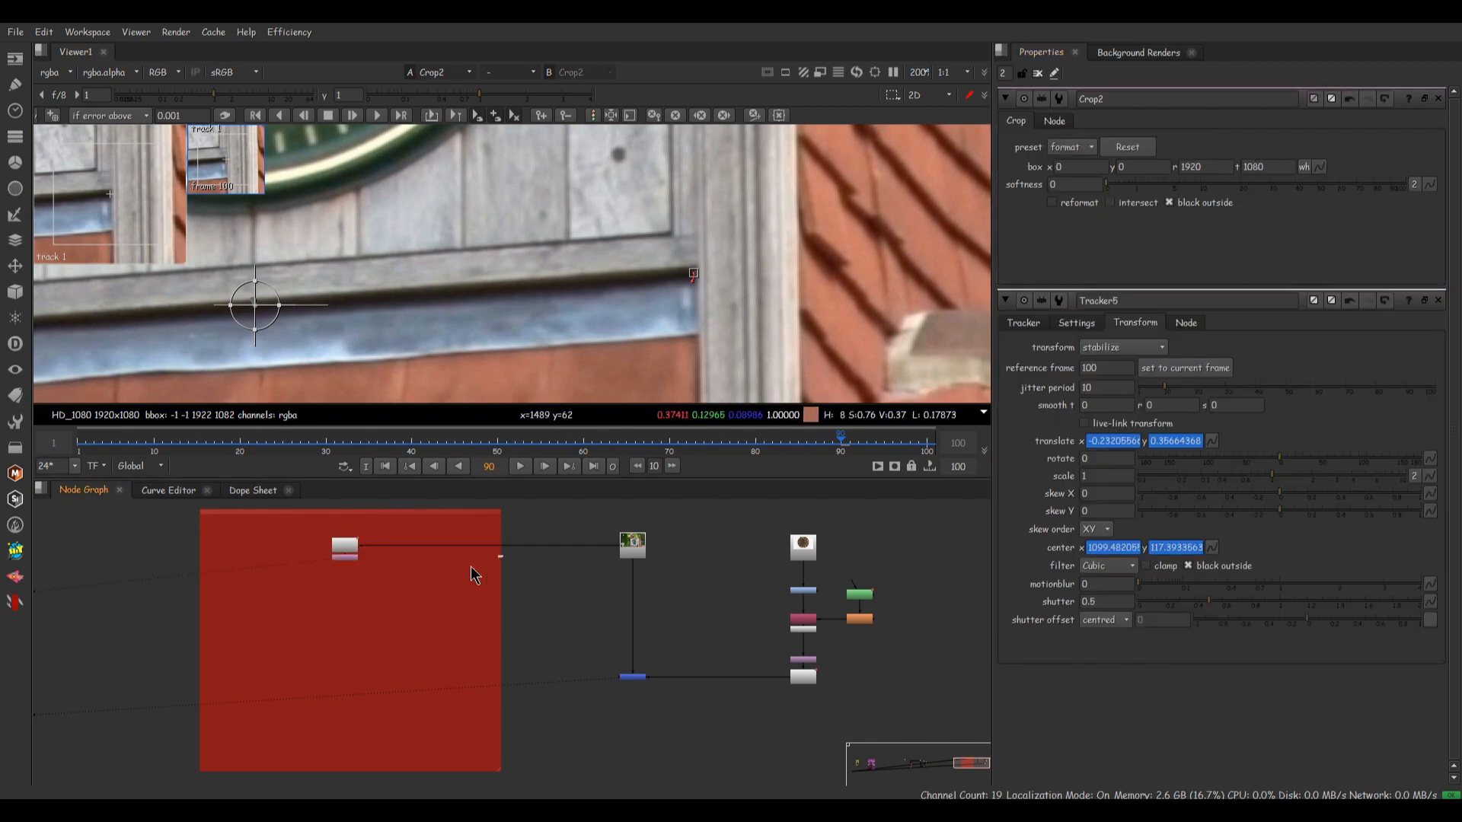
left_click_drag(344, 556, 344, 576)
scroll(346, 578, "up", 2)
scroll(346, 578, "up", 6)
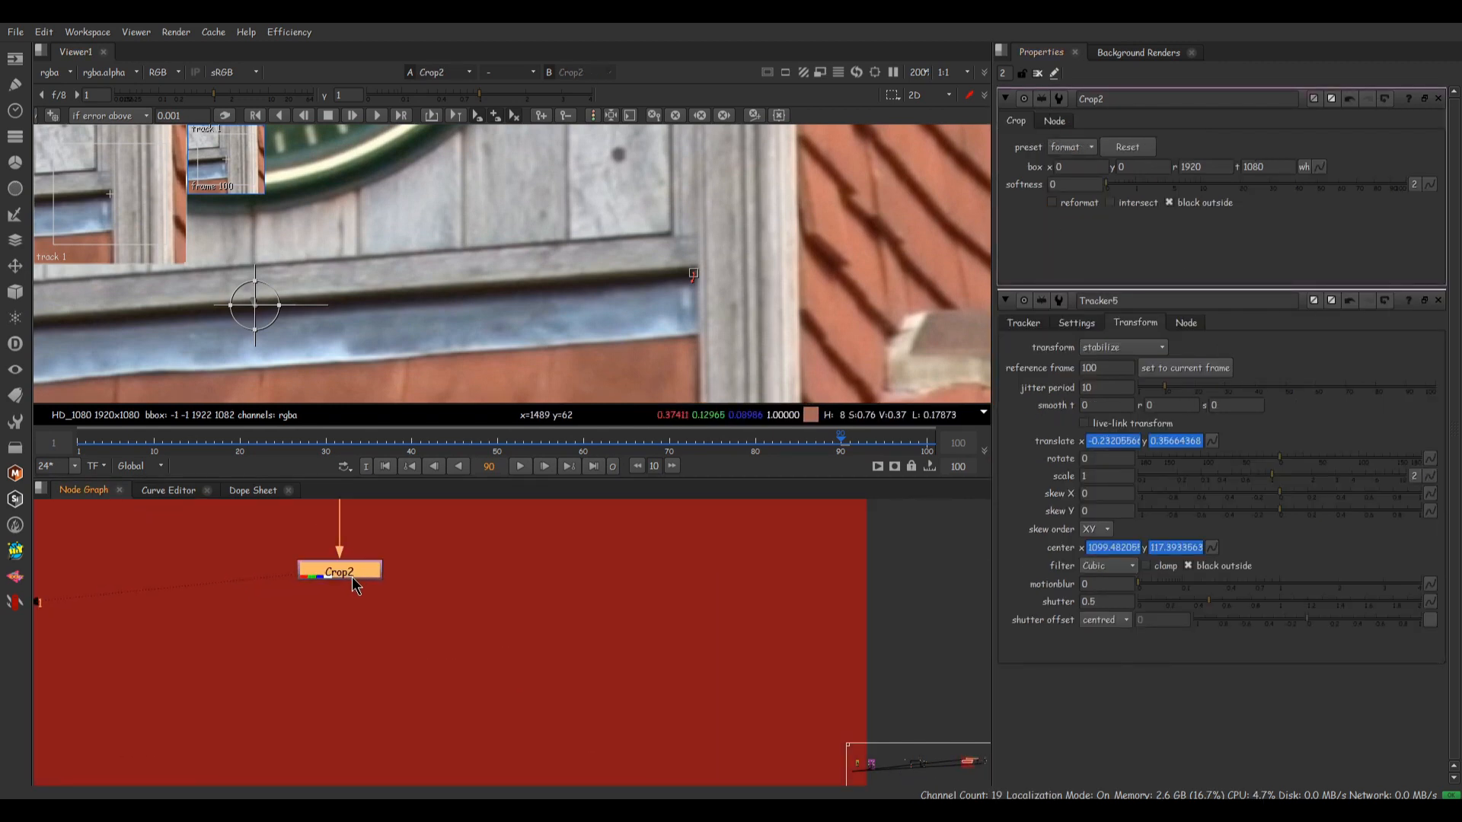
left_click(368, 534)
scroll(486, 322, "down", 4)
scroll(493, 309, "down", 10)
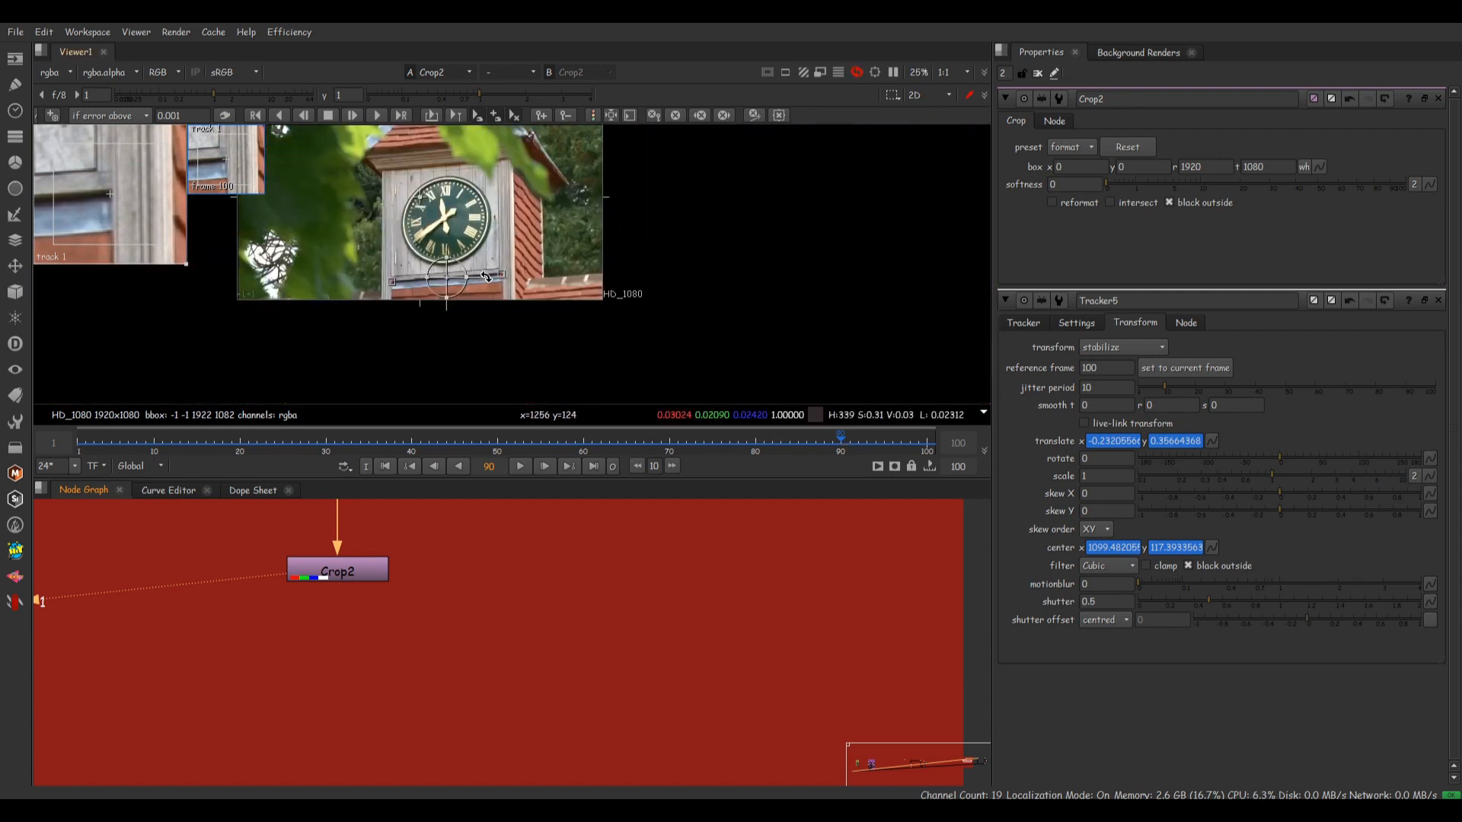
left_click(1438, 301)
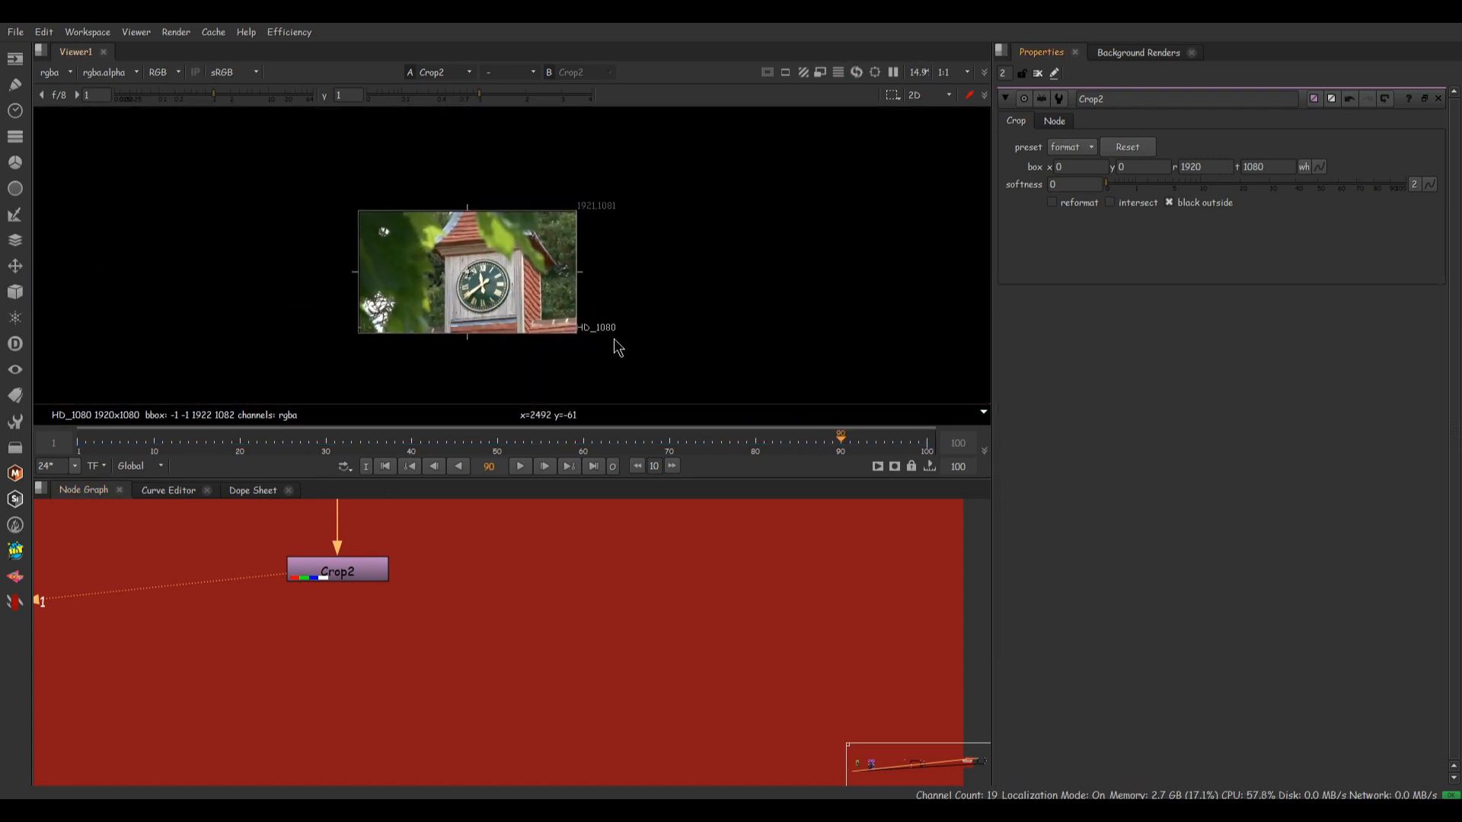
- Shrink the crop box around the centre of the tower clock's hands, to about x 994, y 336, r 1138, t 502
scroll(614, 338, "up", 2)
left_click_drag(616, 272, 561, 273)
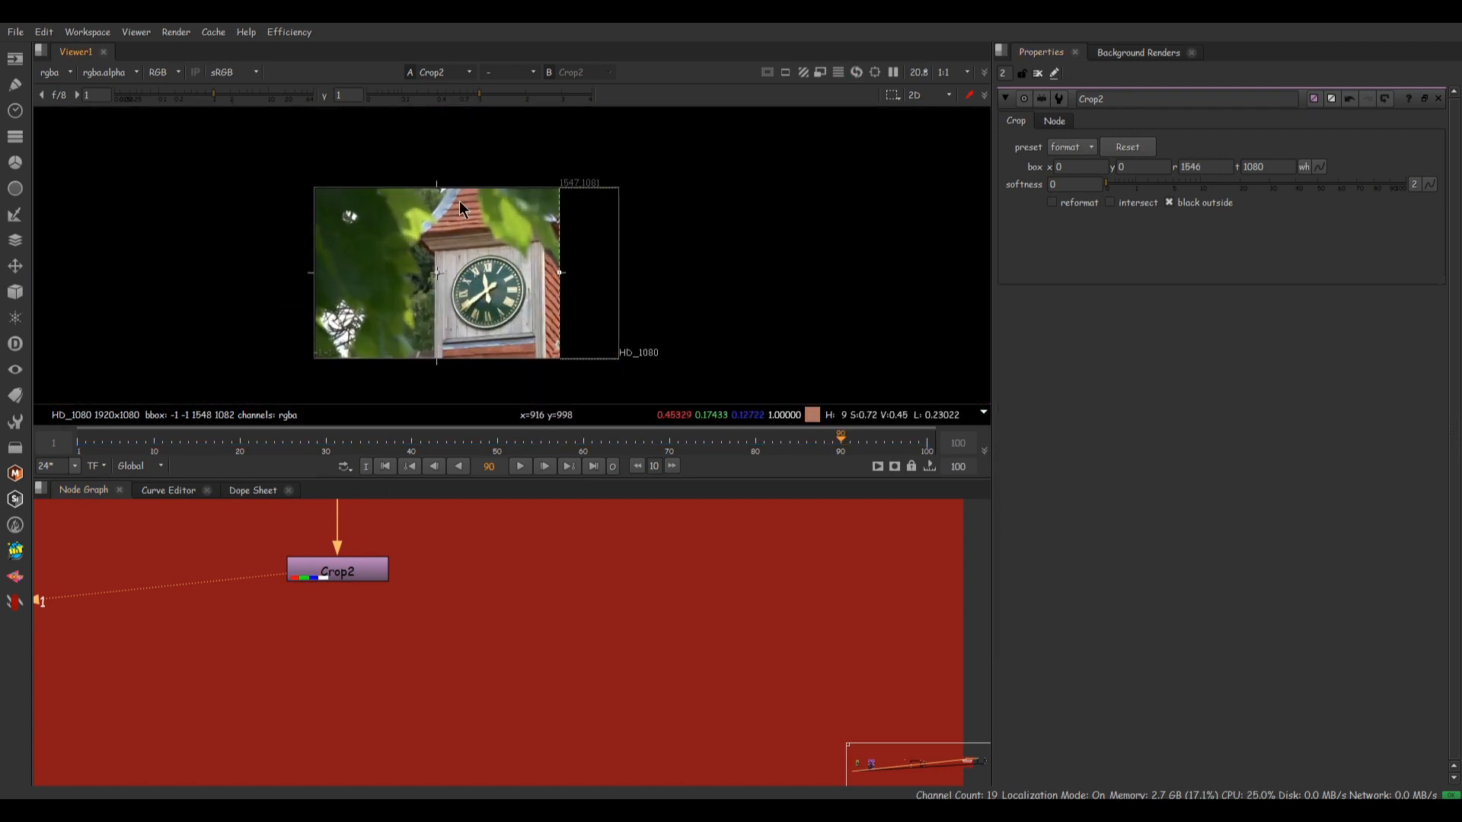
left_click_drag(437, 188, 436, 269)
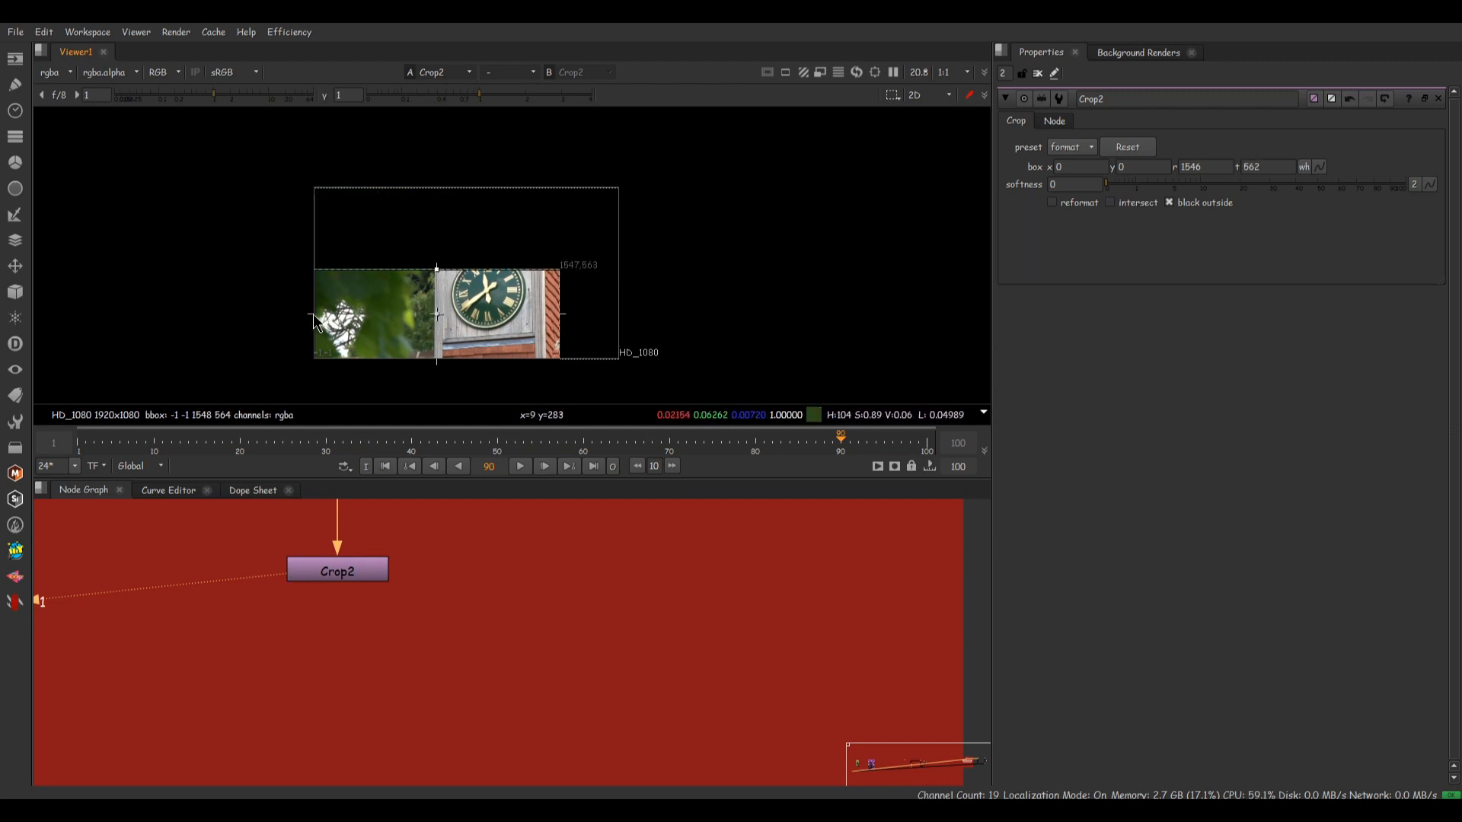
left_click_drag(313, 313, 504, 312)
scroll(480, 297, "up", 4)
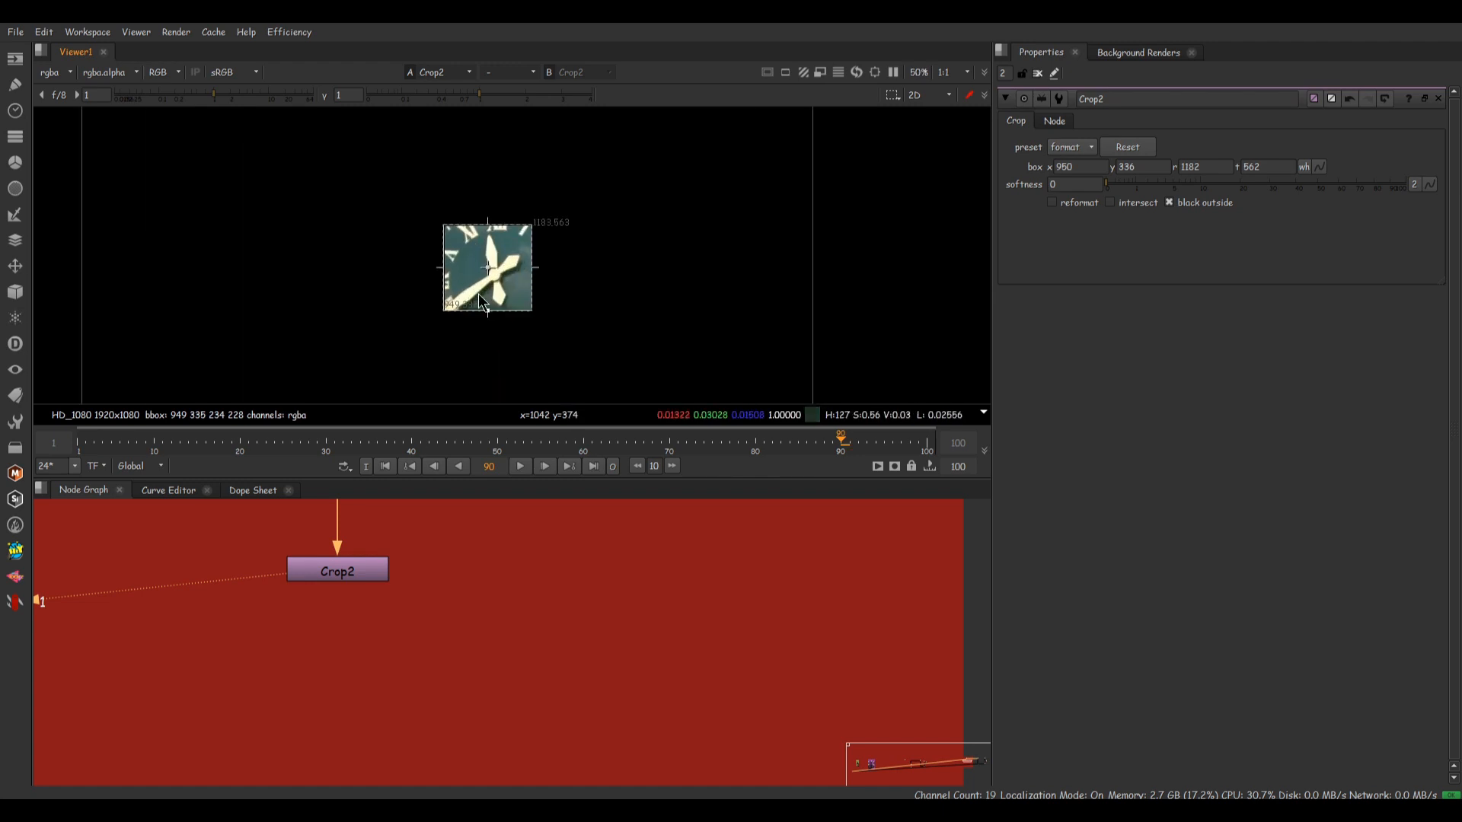
left_click_drag(492, 240, 460, 281)
scroll(487, 262, "up", 8)
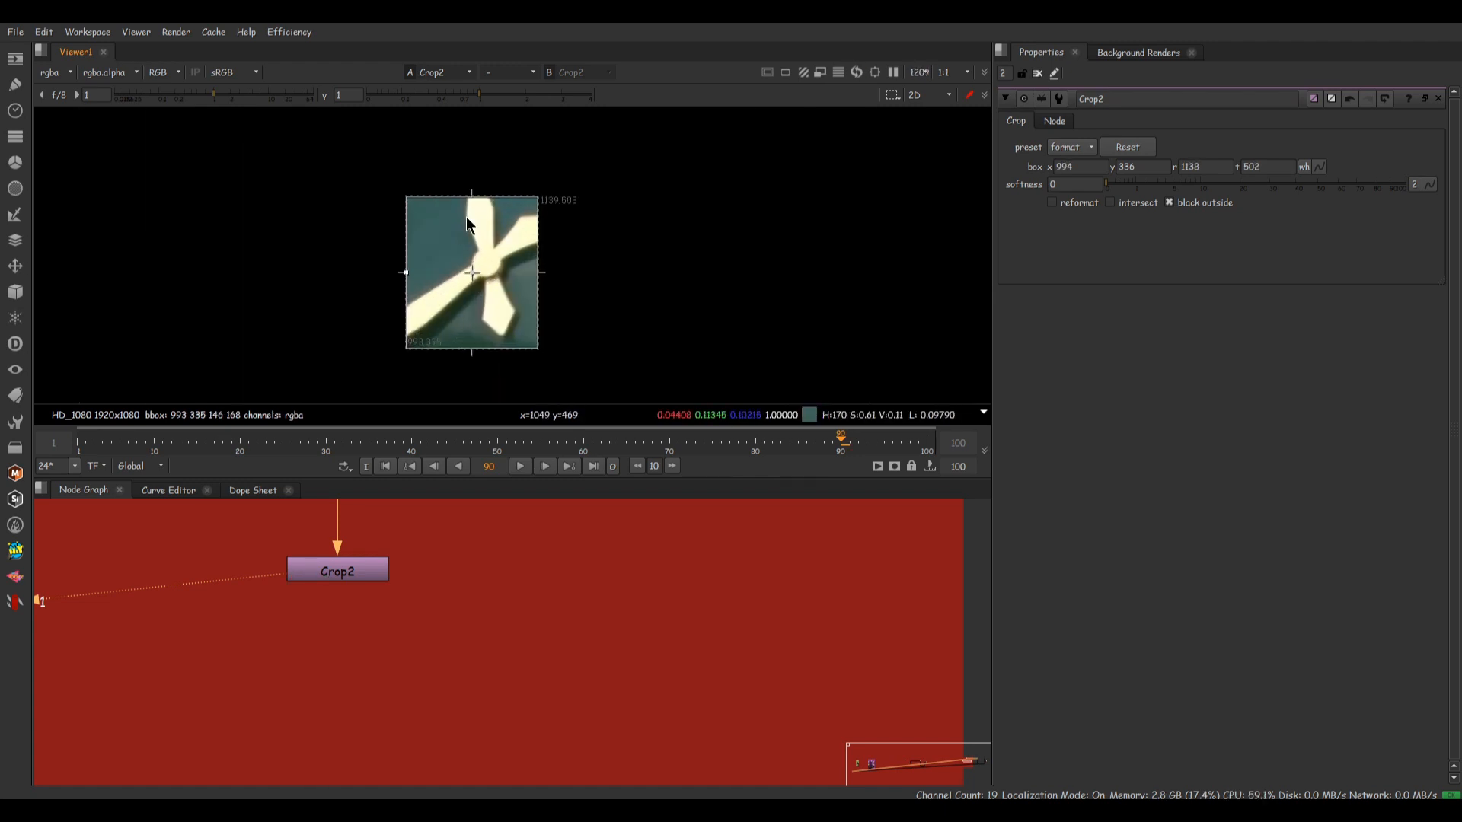
scroll(527, 241, "down", 3)
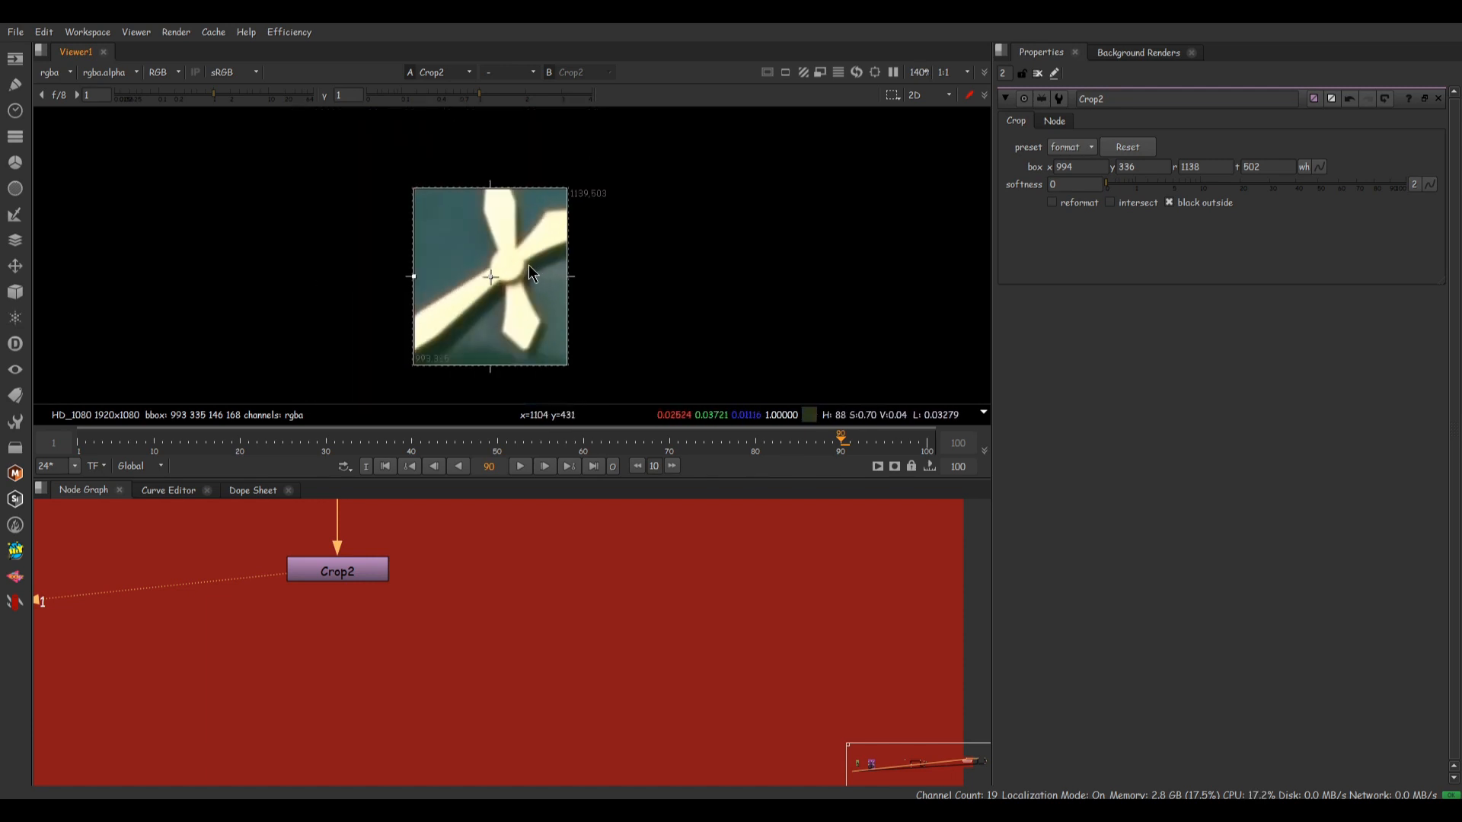
- Compare the cropped clock hands in the red, green and blue channels and return the viewer to RGB
left_click(164, 72)
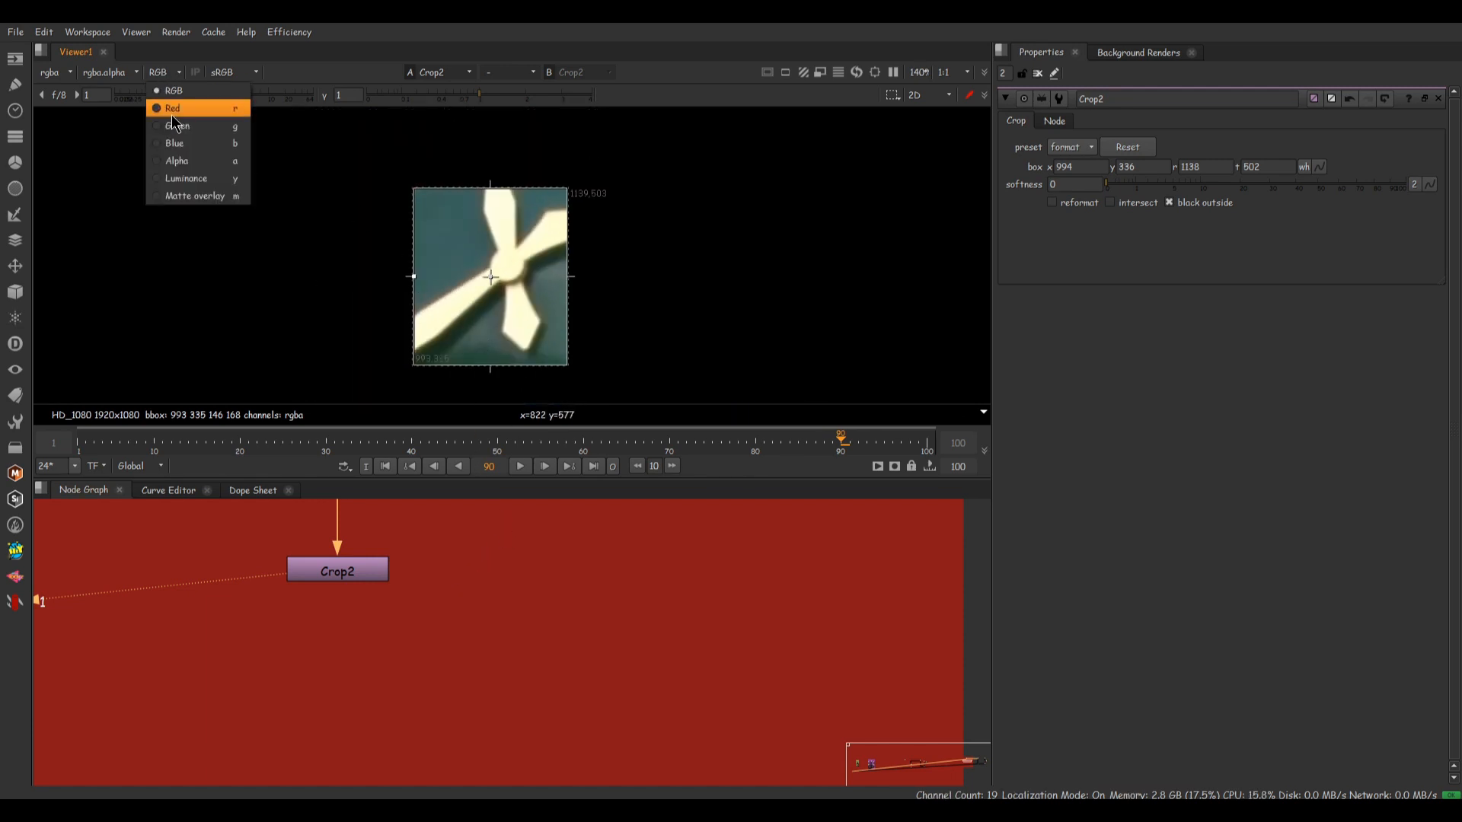
left_click(176, 114)
scroll(487, 280, "up", 3)
scroll(487, 274, "up", 2)
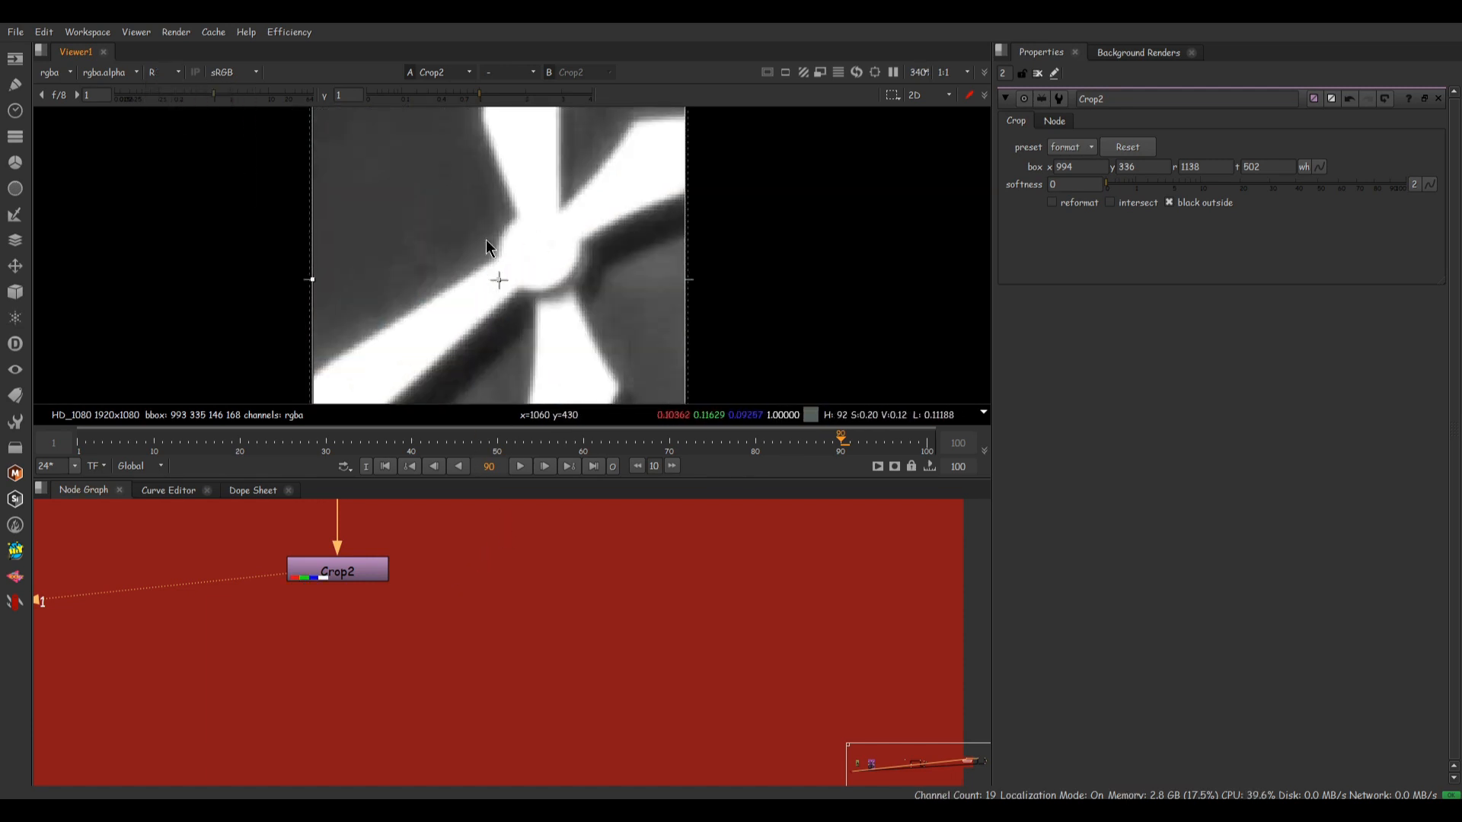
left_click(163, 72)
left_click(169, 121)
left_click(163, 72)
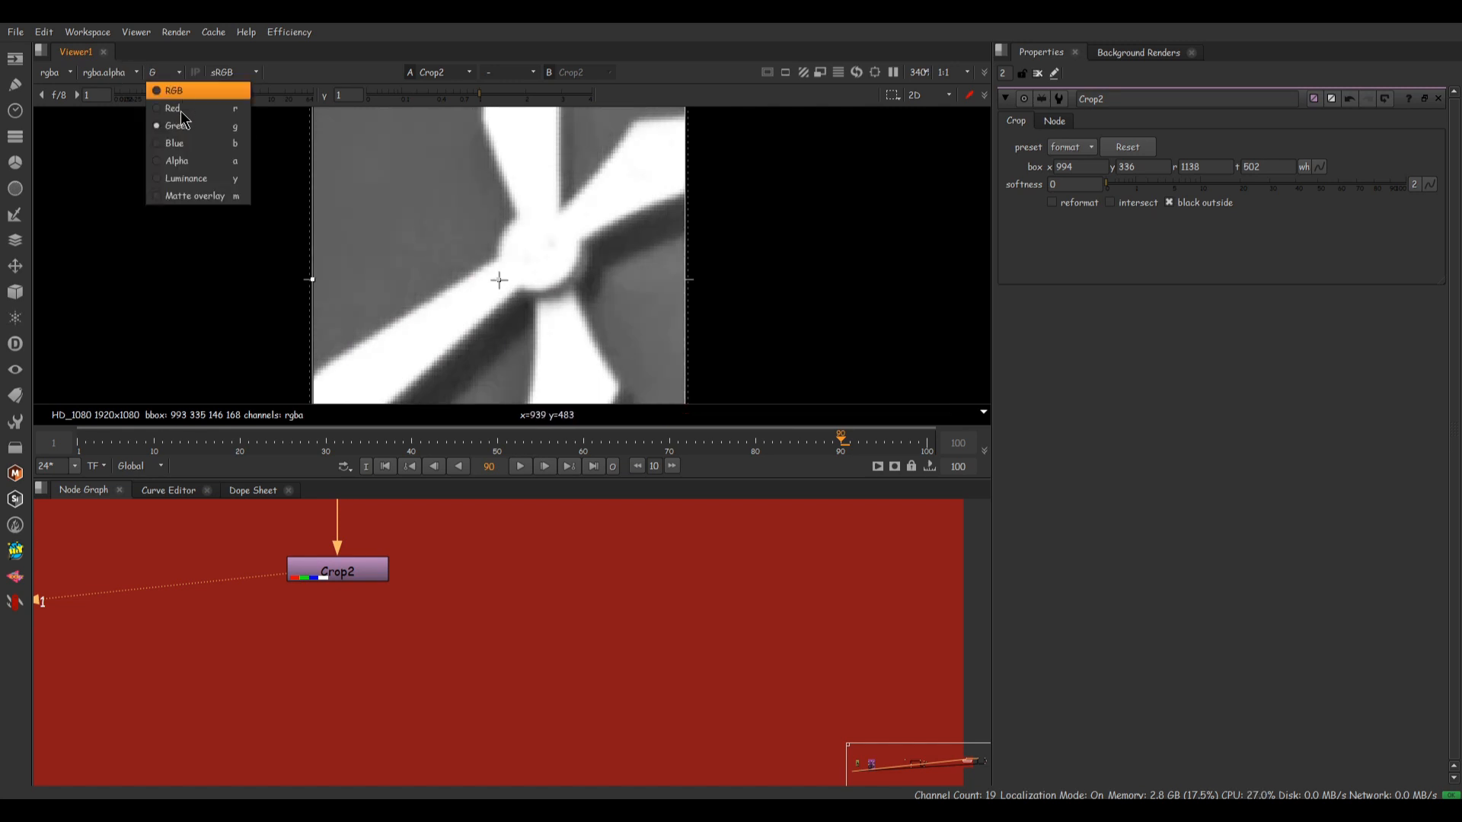
left_click(196, 139)
left_click(164, 71)
left_click(176, 115)
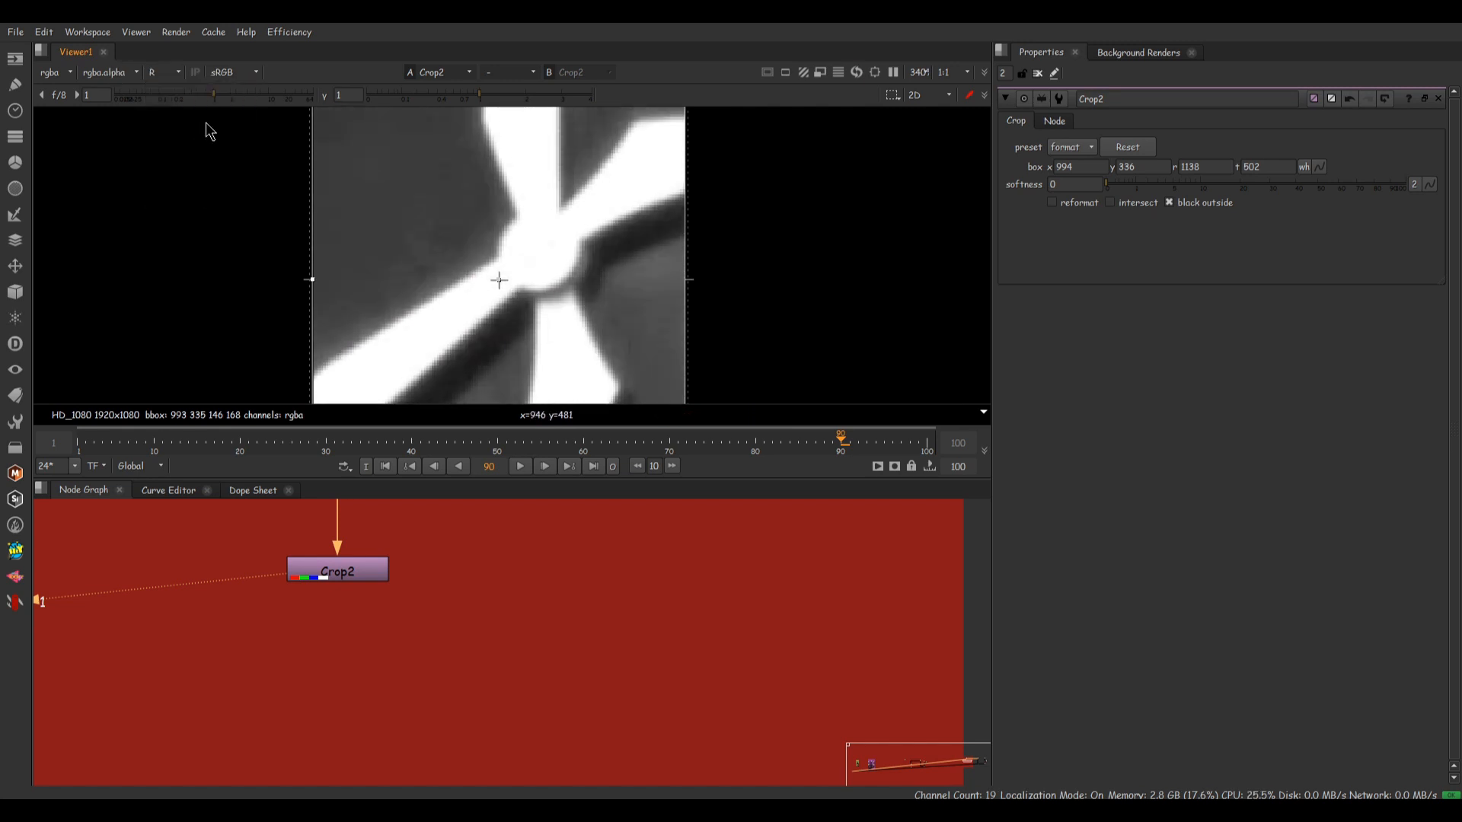
left_click(168, 77)
left_click(175, 91)
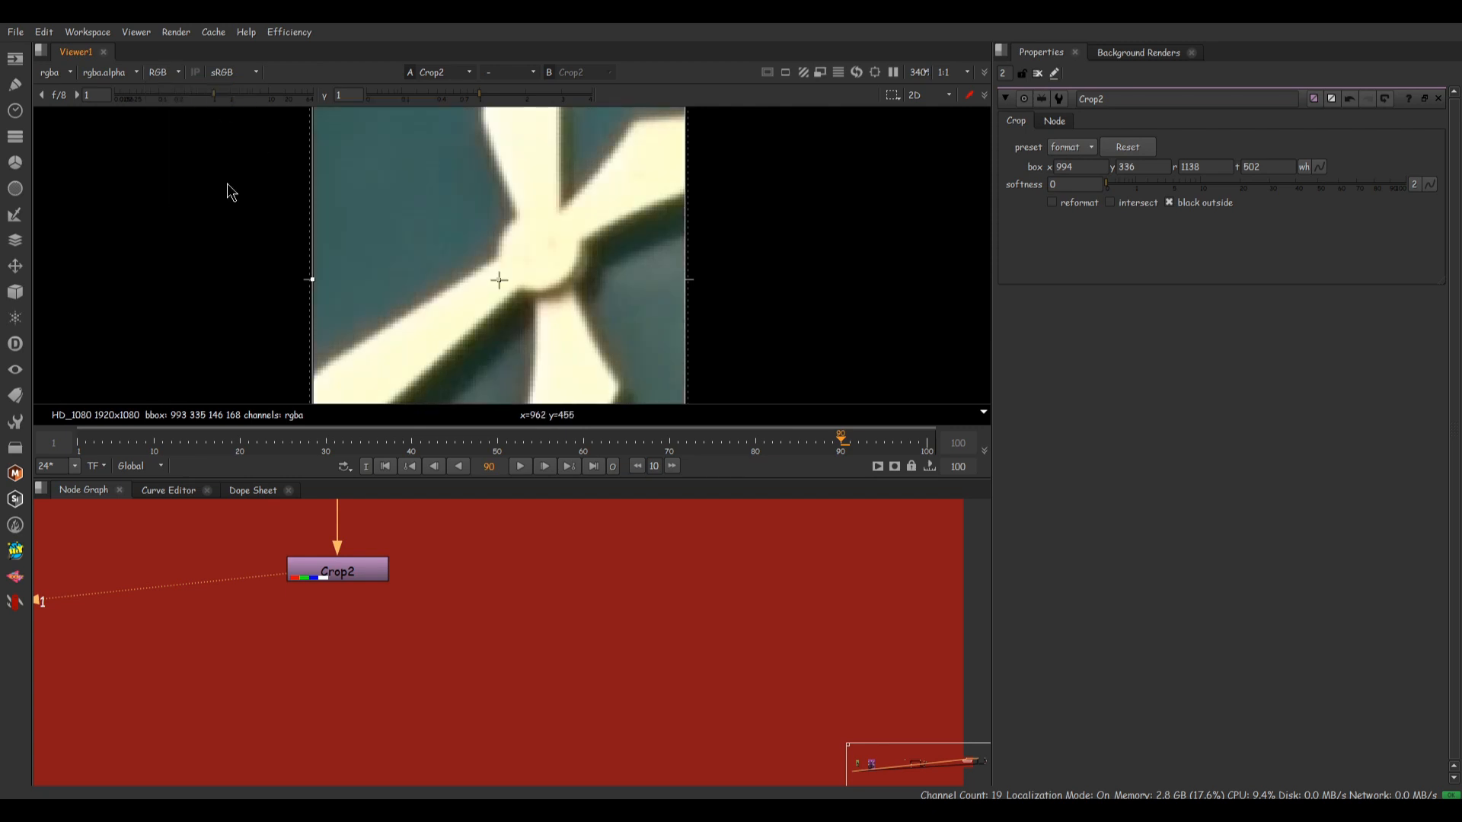
- Add a Shuffle node below the Crop that copies the red channel into red, green, blue and alpha
left_click(341, 584)
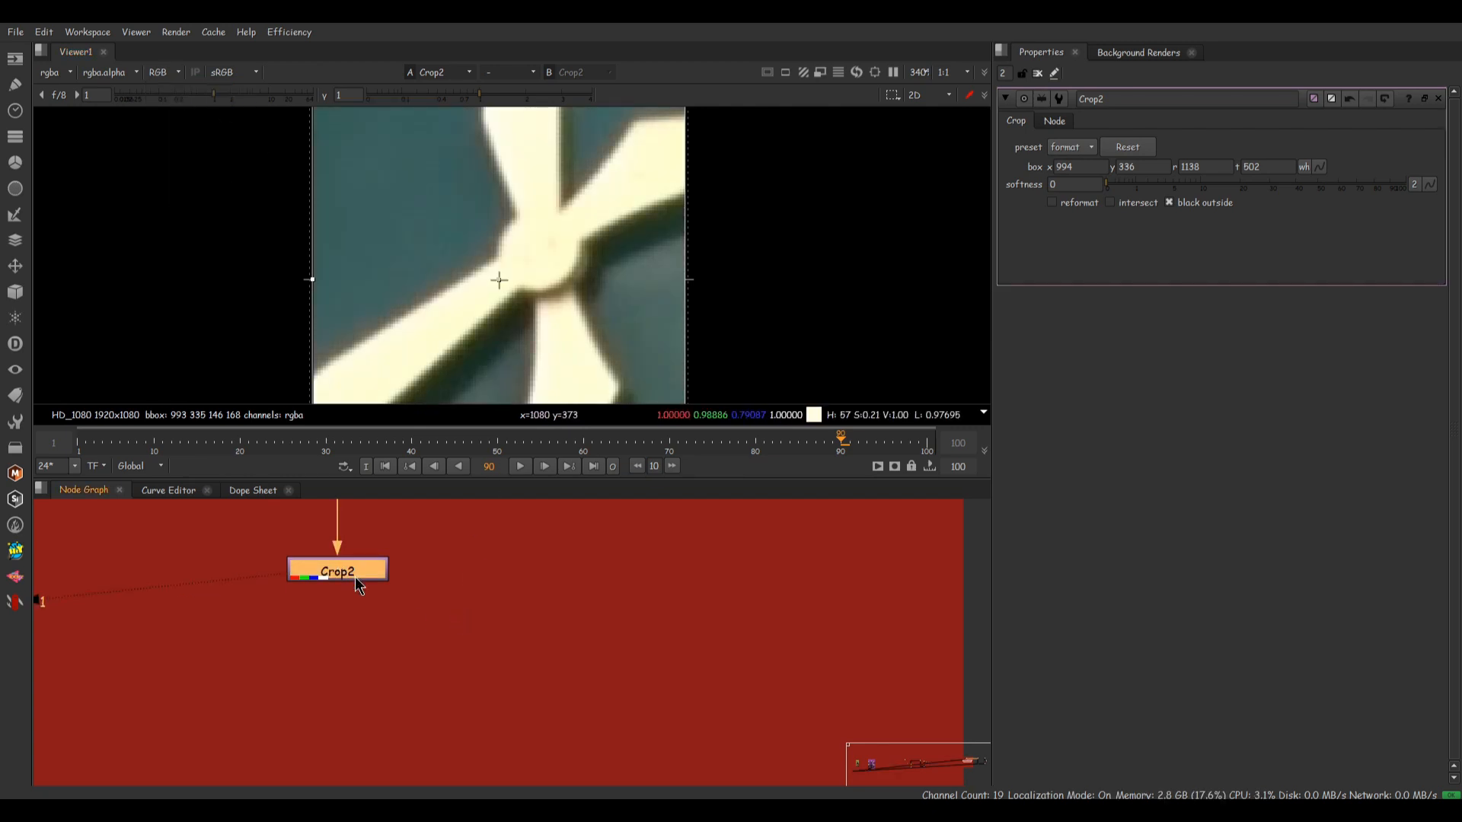
key("shift+r")
left_click_drag(366, 626, 363, 652)
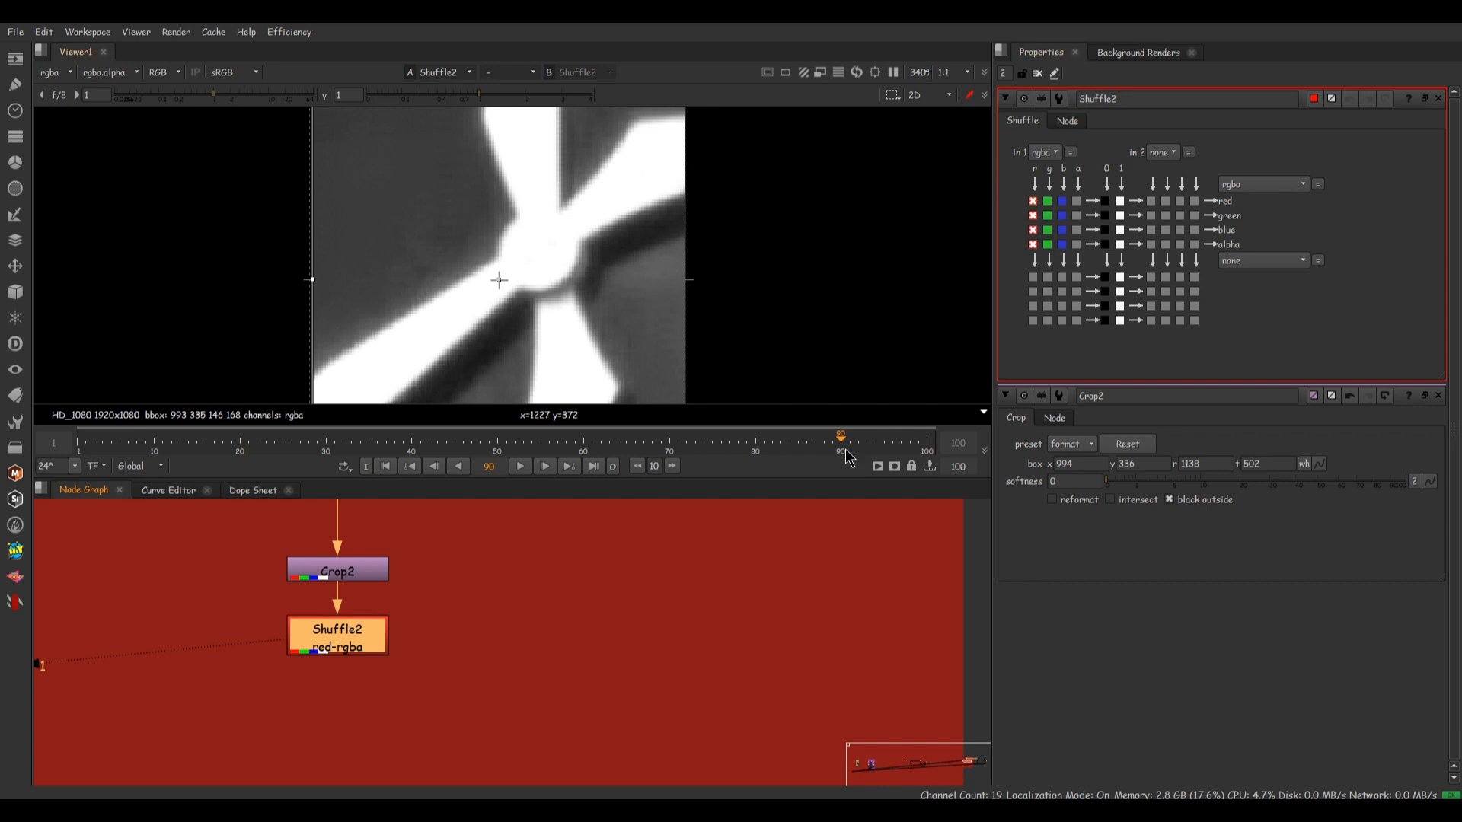
scroll(603, 272, "down", 3)
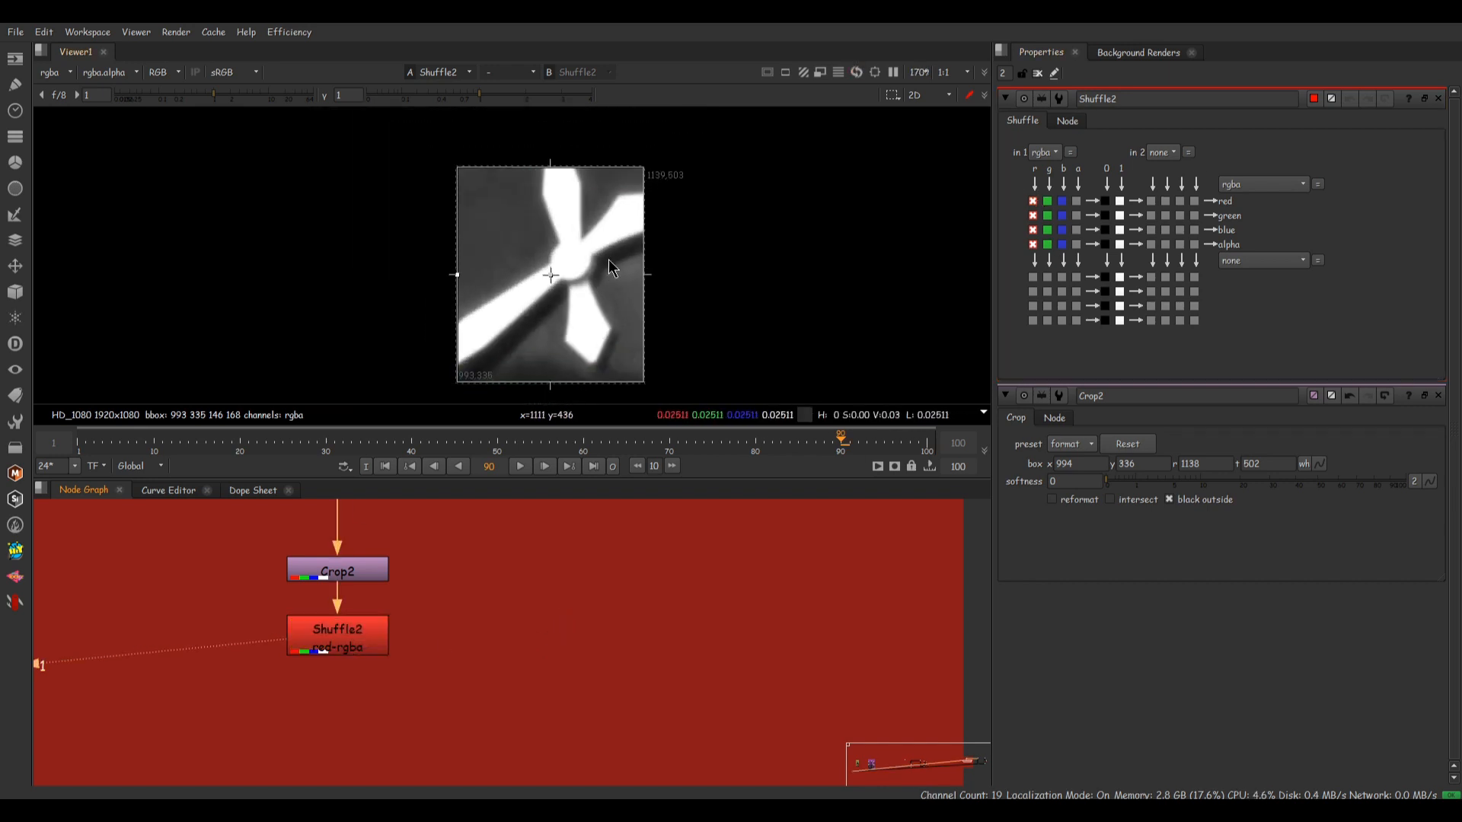
- Try a Saturation node branched from the Crop as an alternative to the Shuffle, and delete it
left_click(428, 708)
middle_click_drag(403, 698, 598, 651)
scroll(607, 673, "down", 2)
scroll(595, 671, "up", 2)
key("Tab")
type("satr")
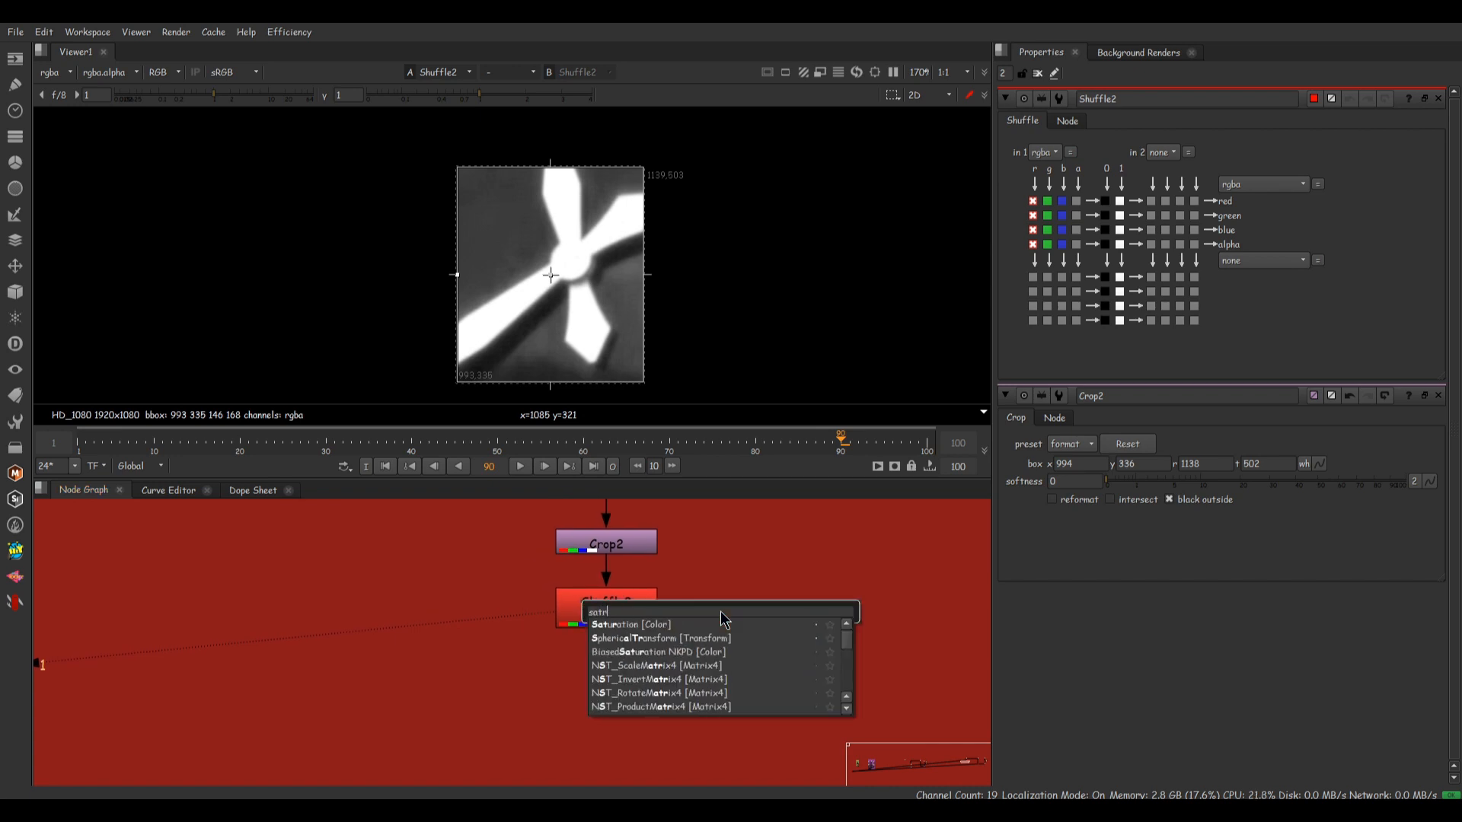
key("Return")
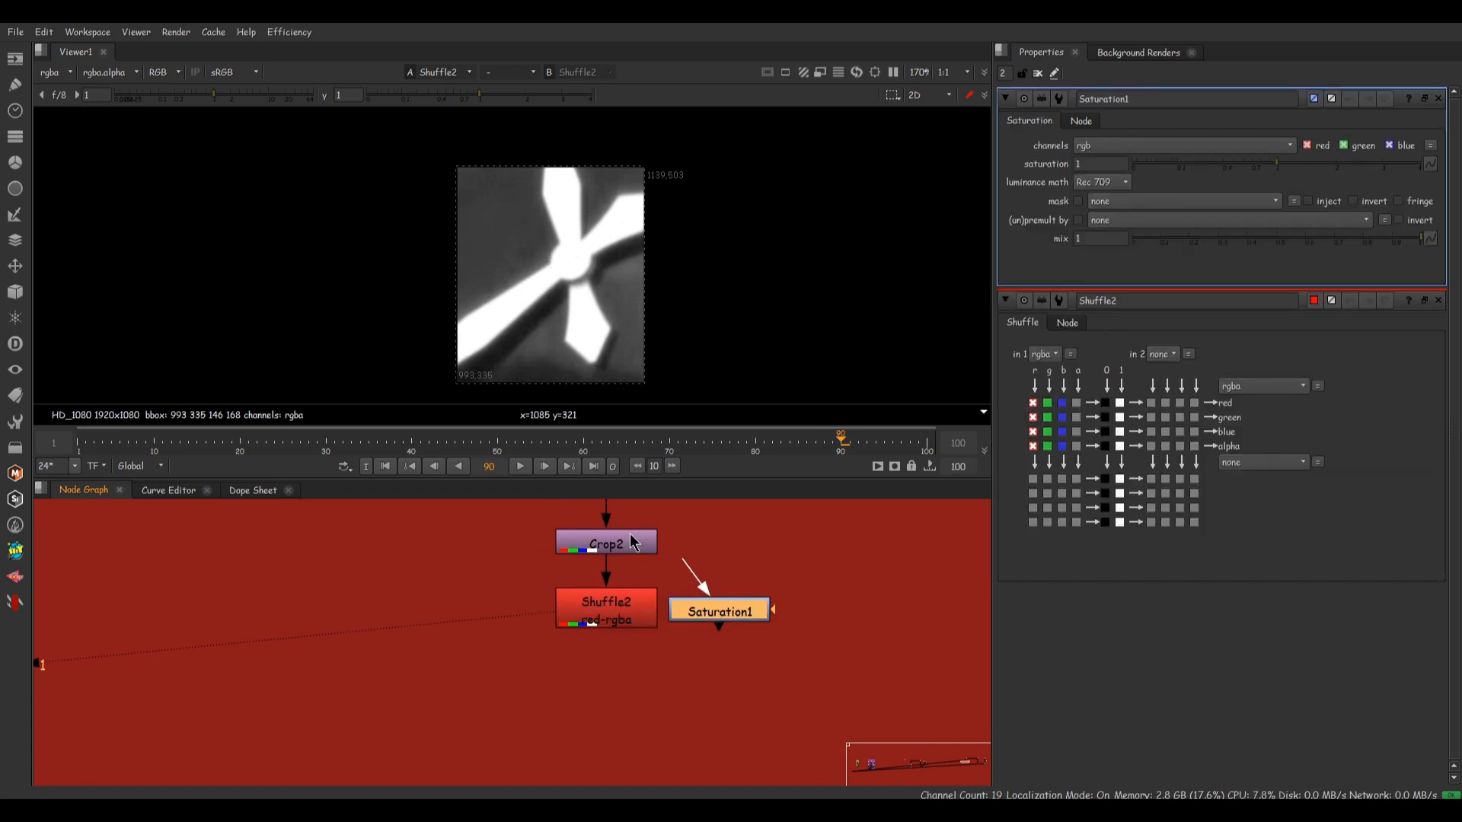
left_click_drag(630, 534, 619, 532)
left_click_drag(717, 614, 759, 624)
left_click(764, 618)
left_click(765, 618)
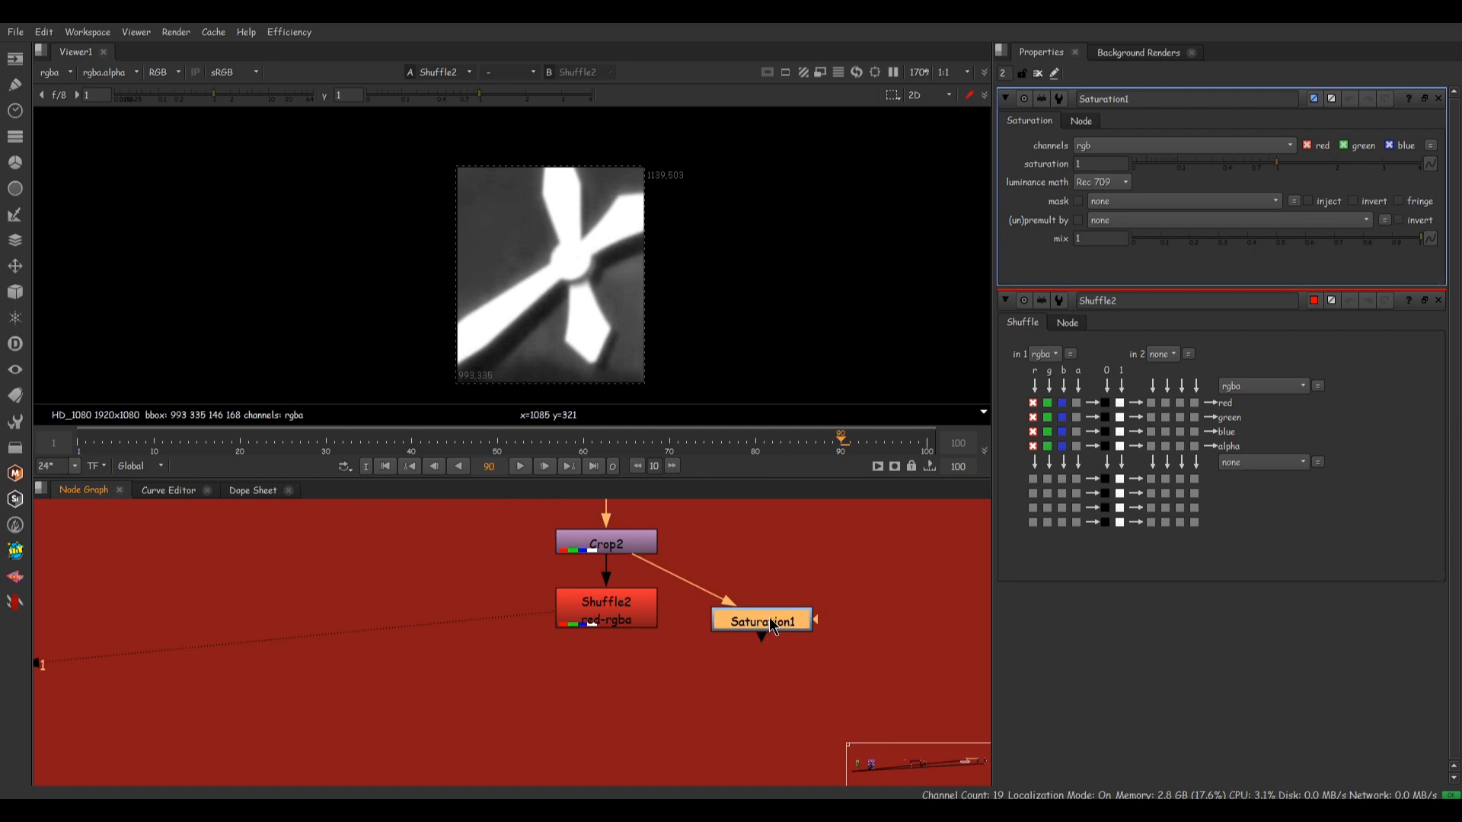
key("Delete")
left_click(631, 606)
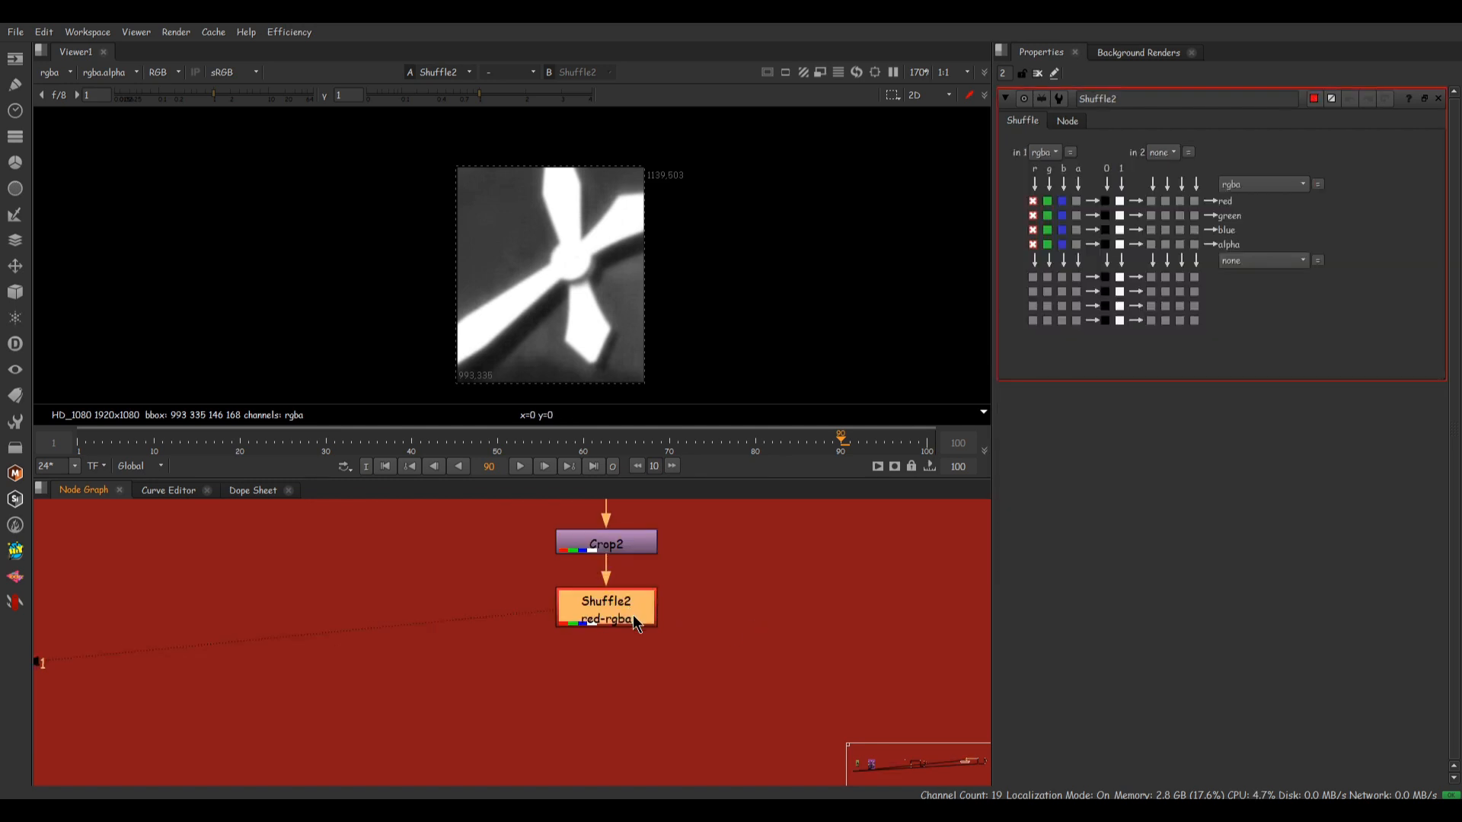
- Add a Grade node below the Shuffle with blackpoint 0.095 and whitepoint 0.125, and check the matte edges over the early frames
scroll(655, 617, "down", 3)
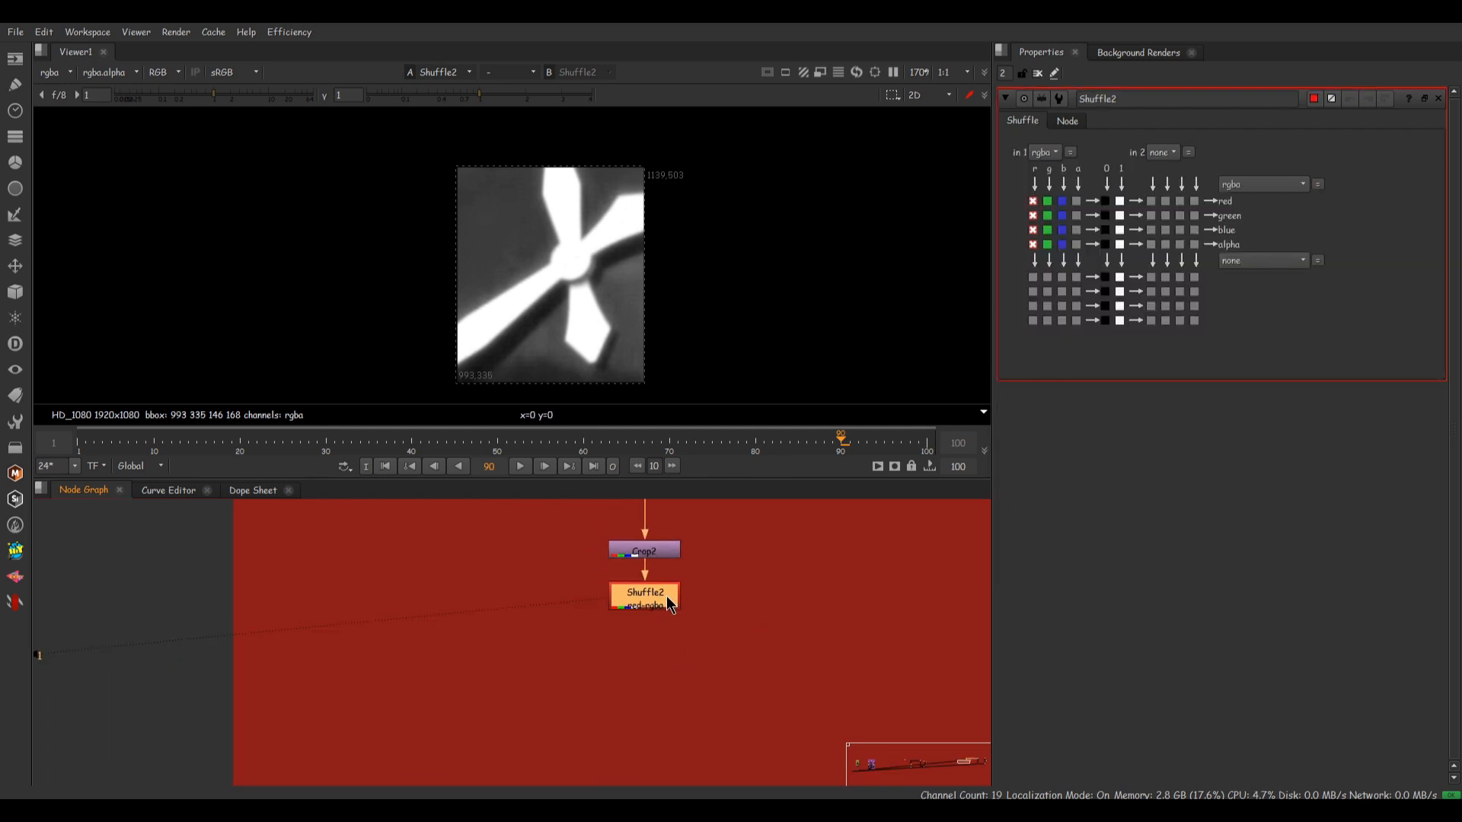
scroll(670, 603, "up", 3)
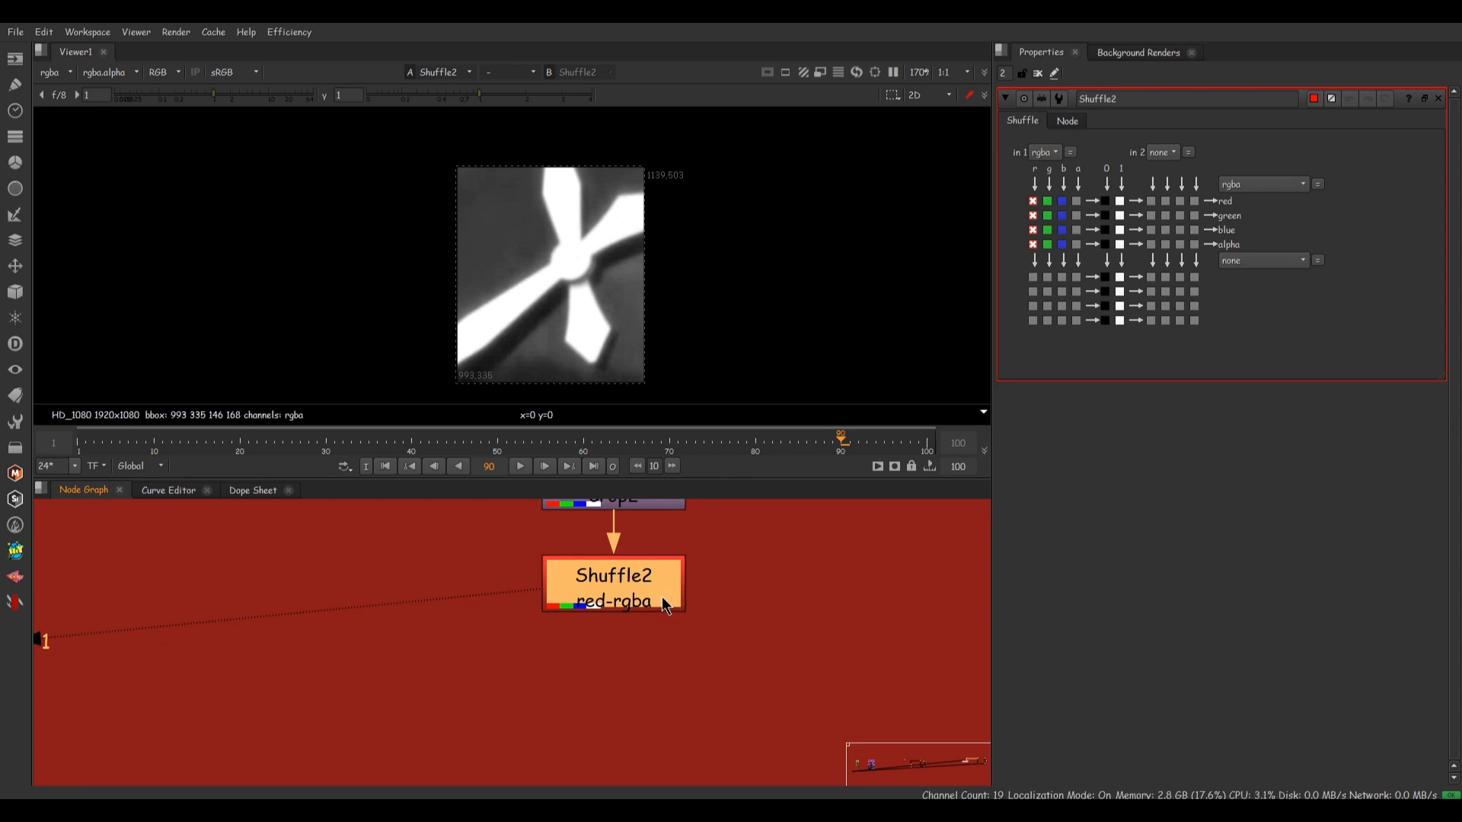
key("g")
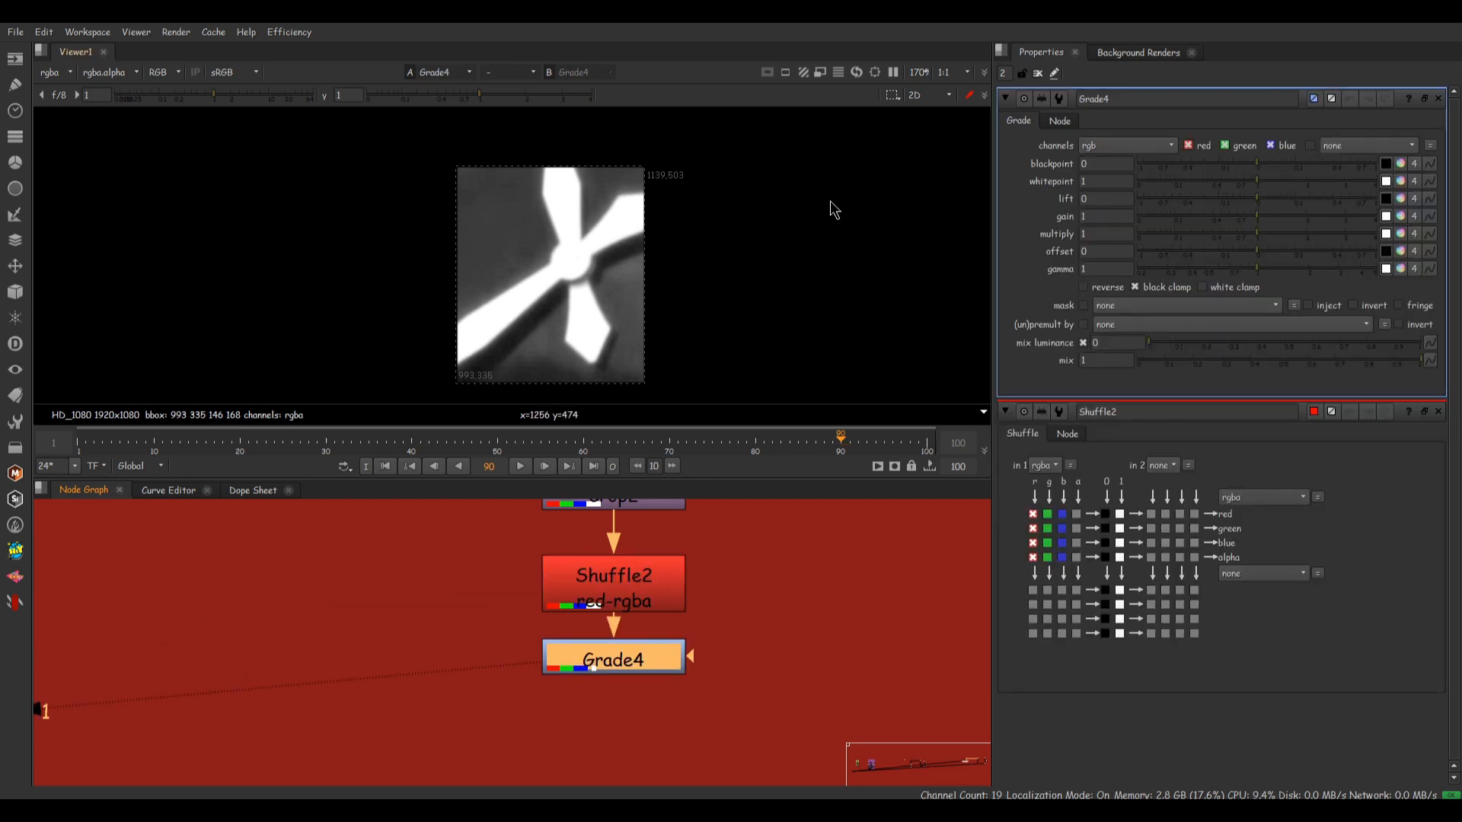
left_click_drag(1256, 166, 1309, 179)
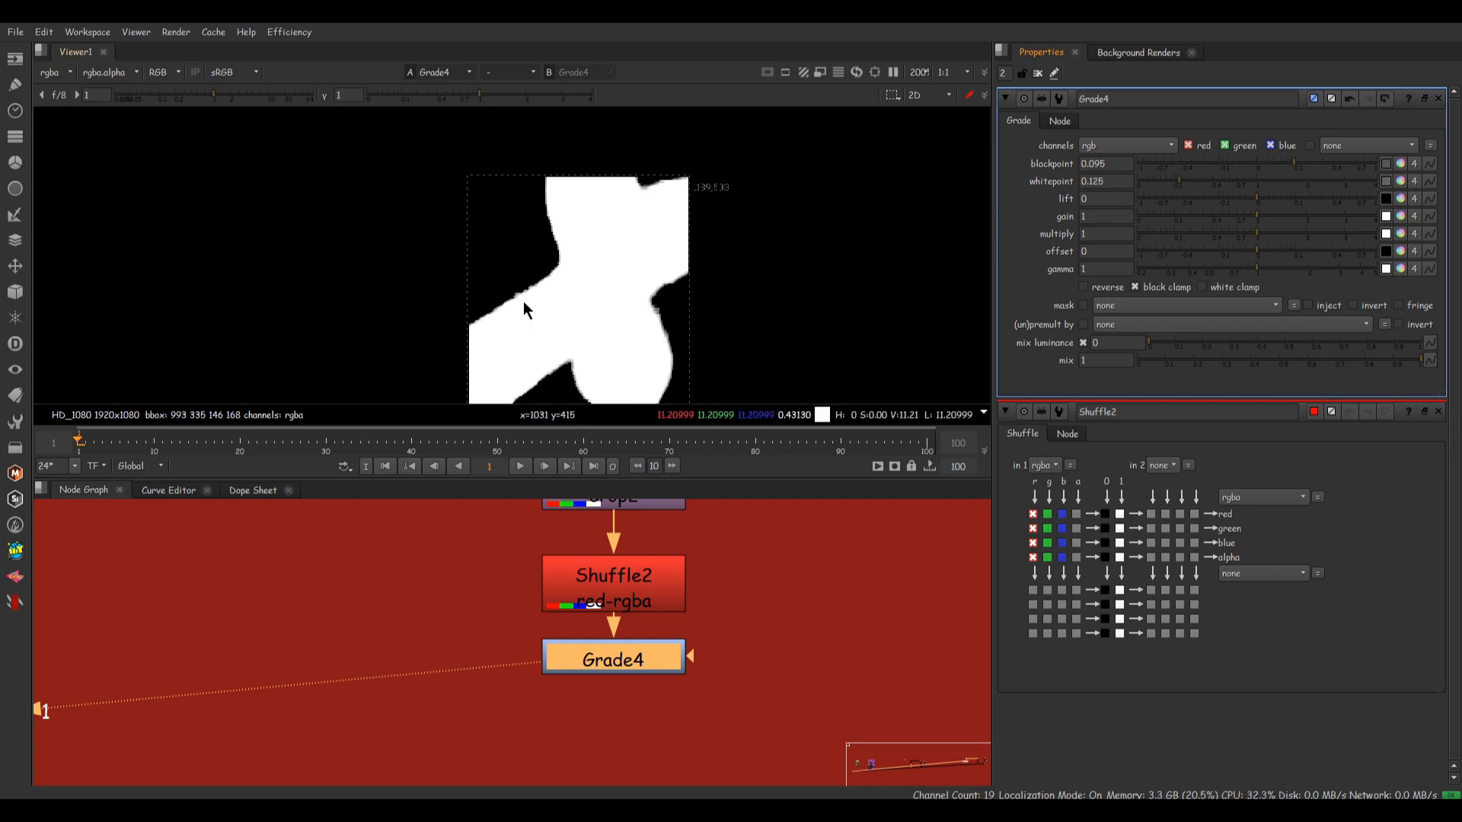
scroll(689, 236, "up", 4)
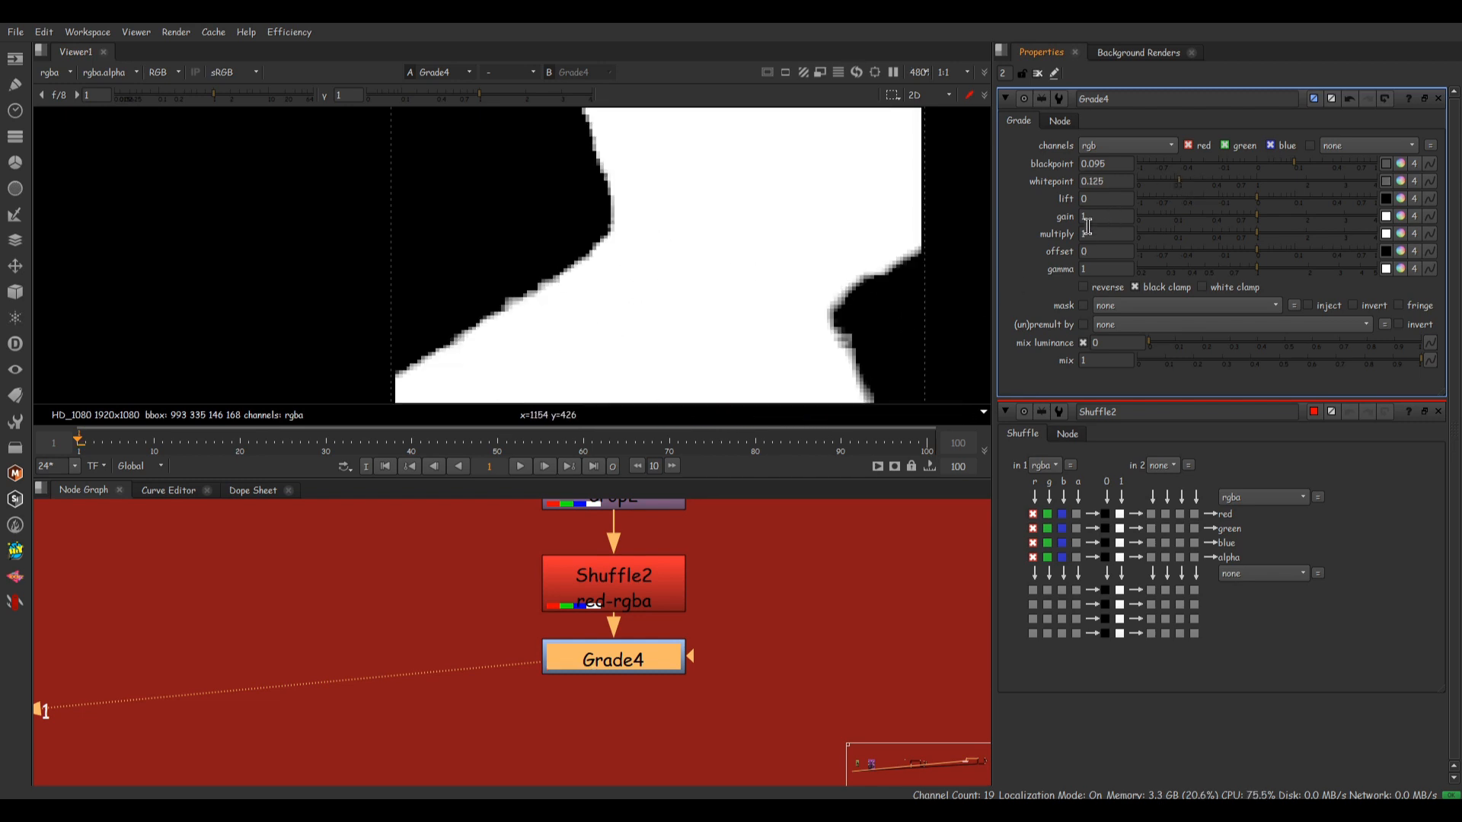
scroll(615, 268, "down", 1)
scroll(615, 268, "down", 2)
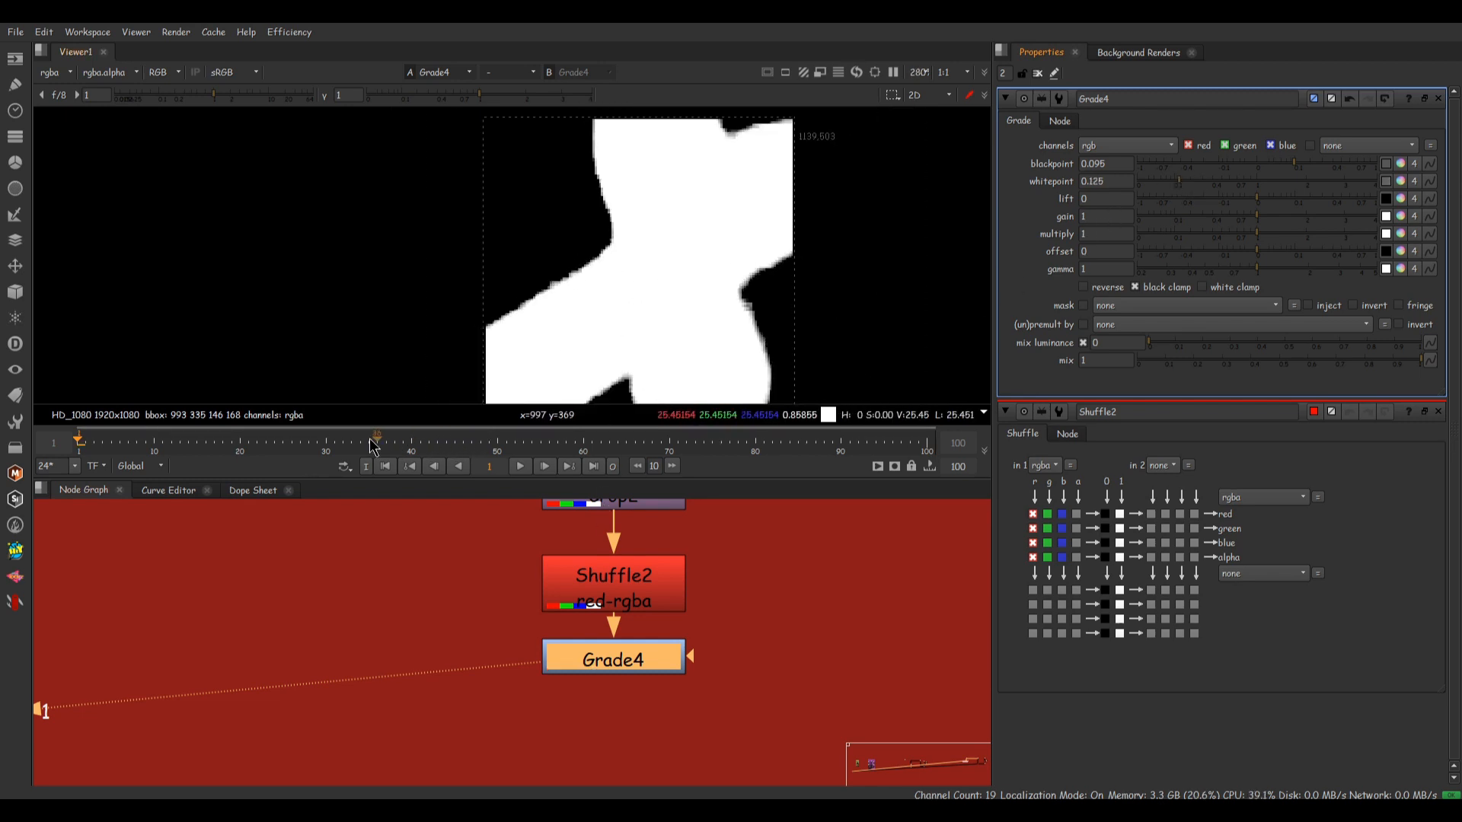
left_click(181, 445)
left_click_drag(188, 452, 71, 481)
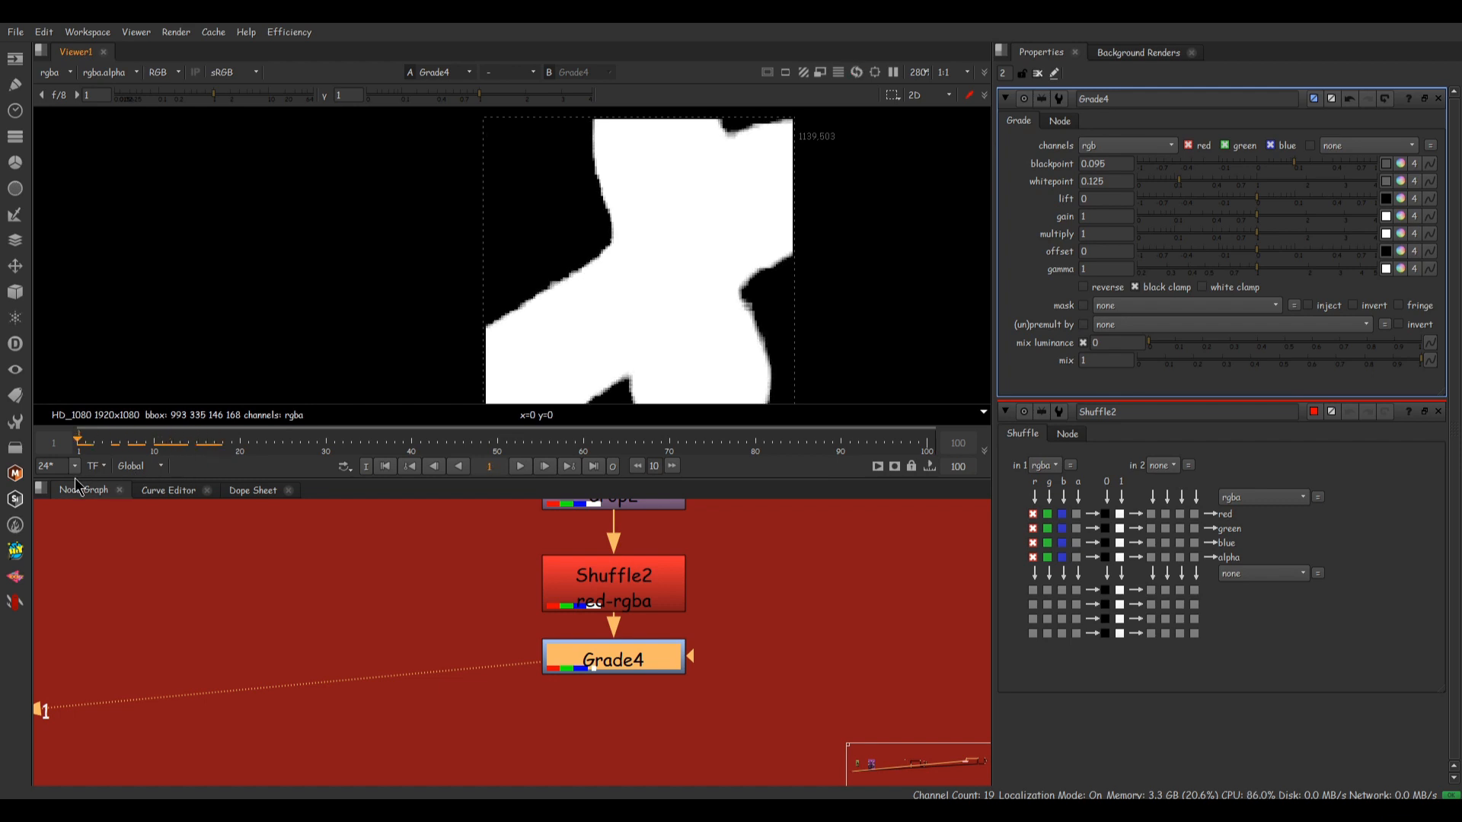
- Move the Shuffle and Grade further down and insert a Blur node between the Crop and the Shuffle
left_click(765, 748)
scroll(694, 588, "down", 3)
left_click_drag(694, 588, 550, 708)
left_click_drag(642, 611, 642, 670)
left_click(675, 578)
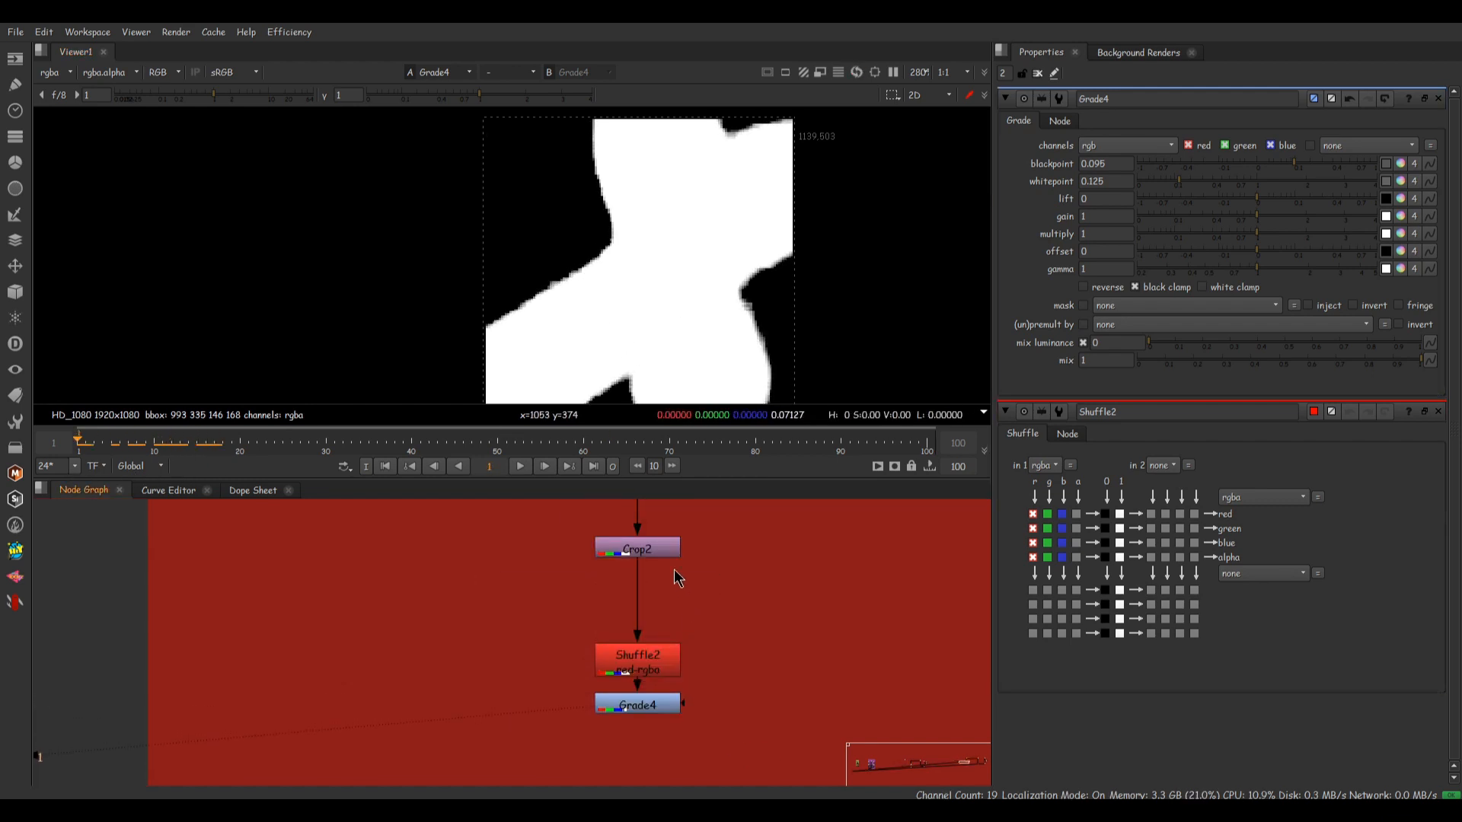
key("b")
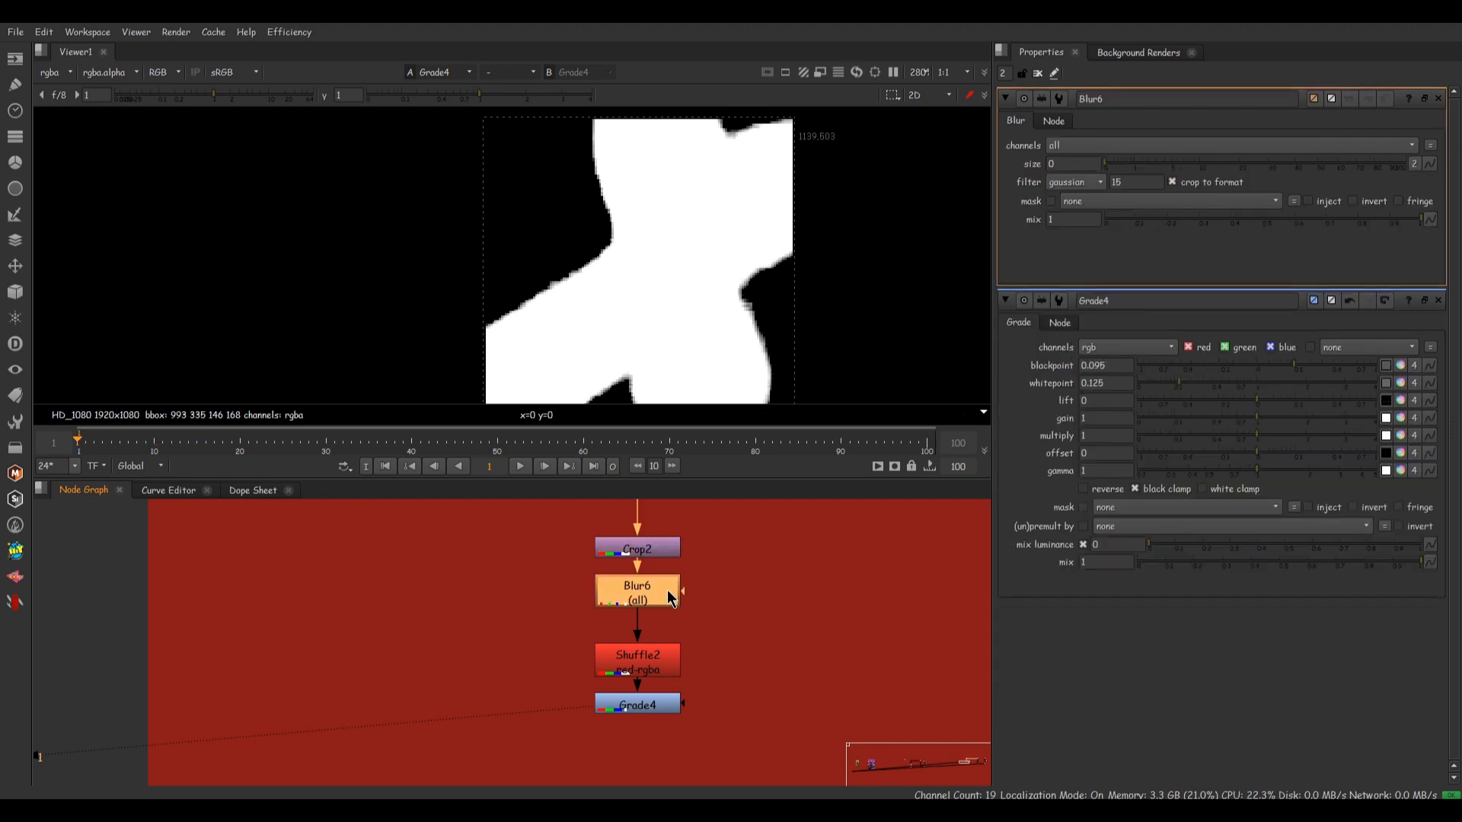
- Set the Blur size to 3.8 and check the graded matte with the blur off and on and across the shot
left_click_drag(1110, 168, 1172, 178)
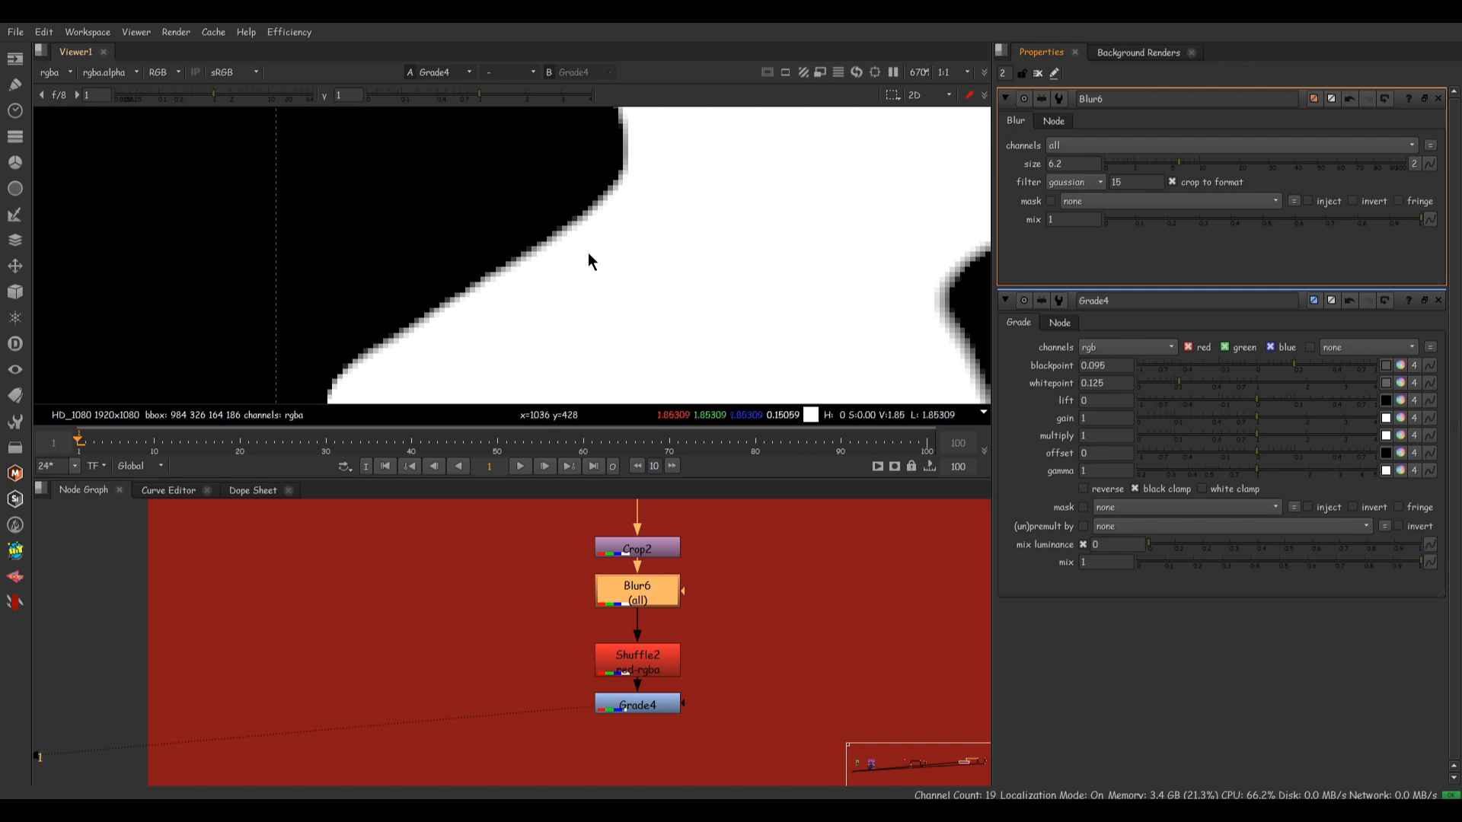
mouse_move(1180, 163)
left_mouse_down()
mouse_move(1215, 172)
mouse_move(1125, 175)
mouse_move(1165, 181)
left_mouse_up()
scroll(548, 295, "down", 3)
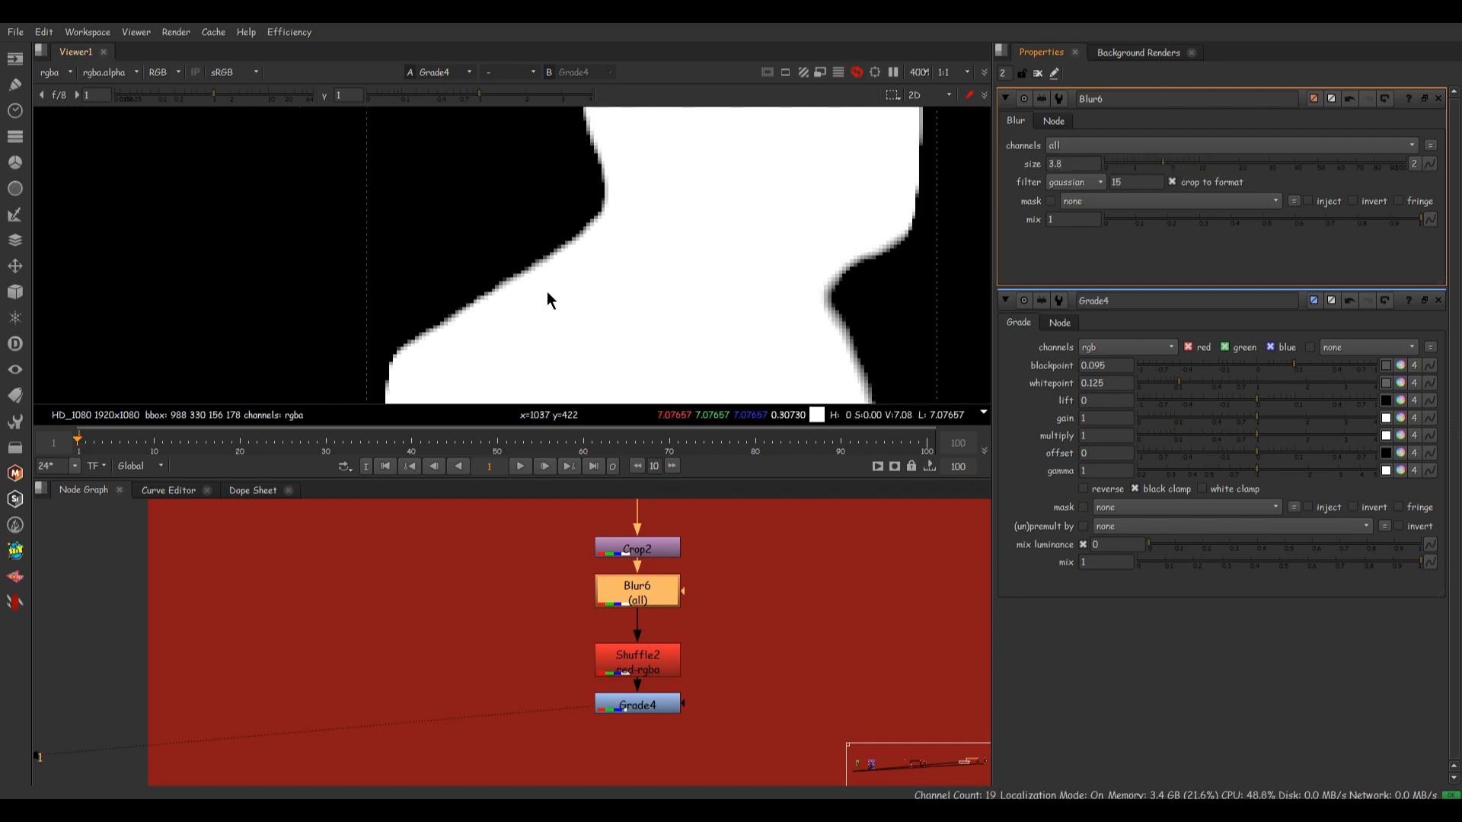
key("d")
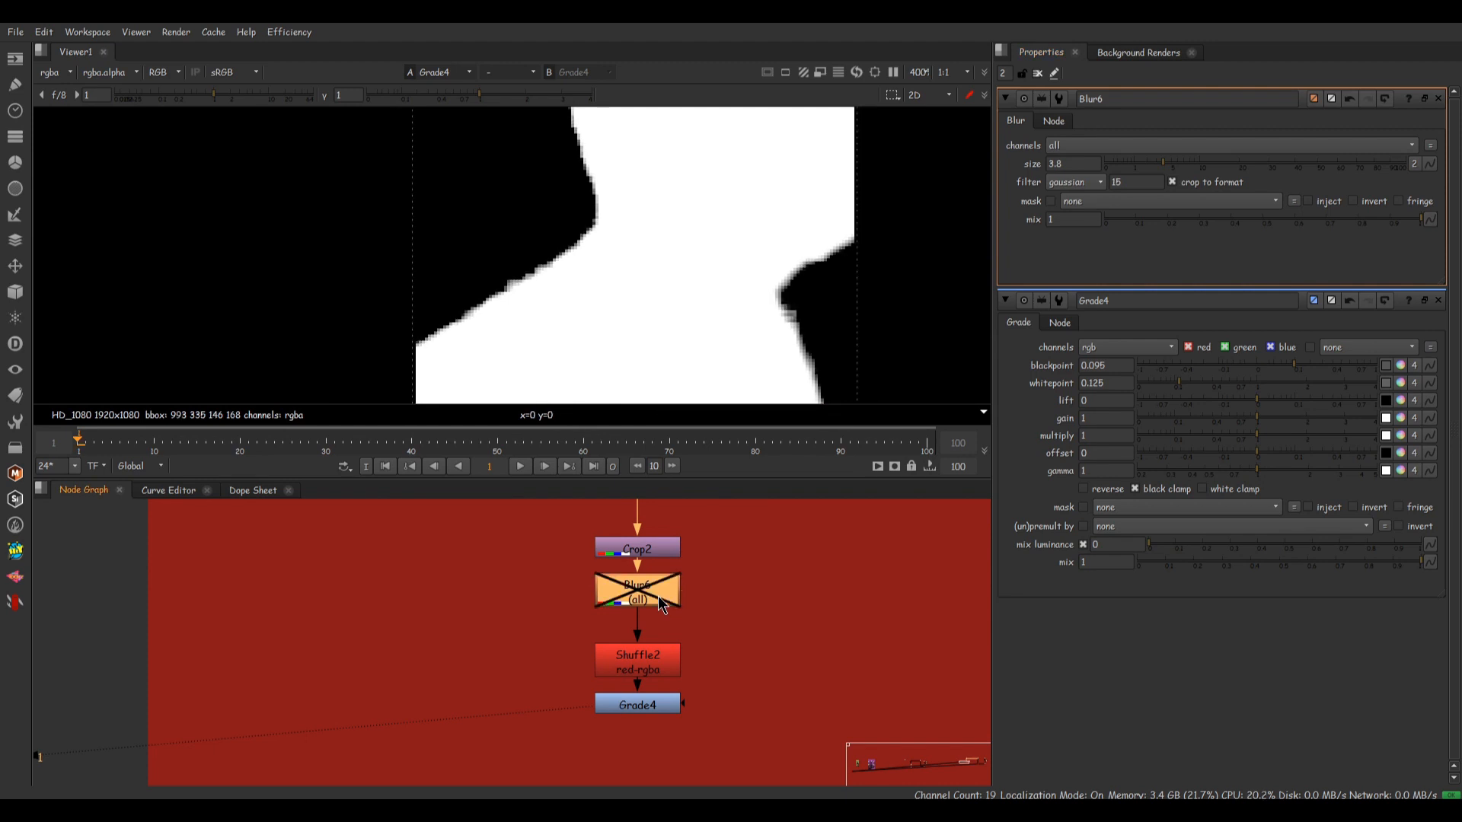
key("d")
scroll(647, 632, "down", 3)
left_click(618, 647)
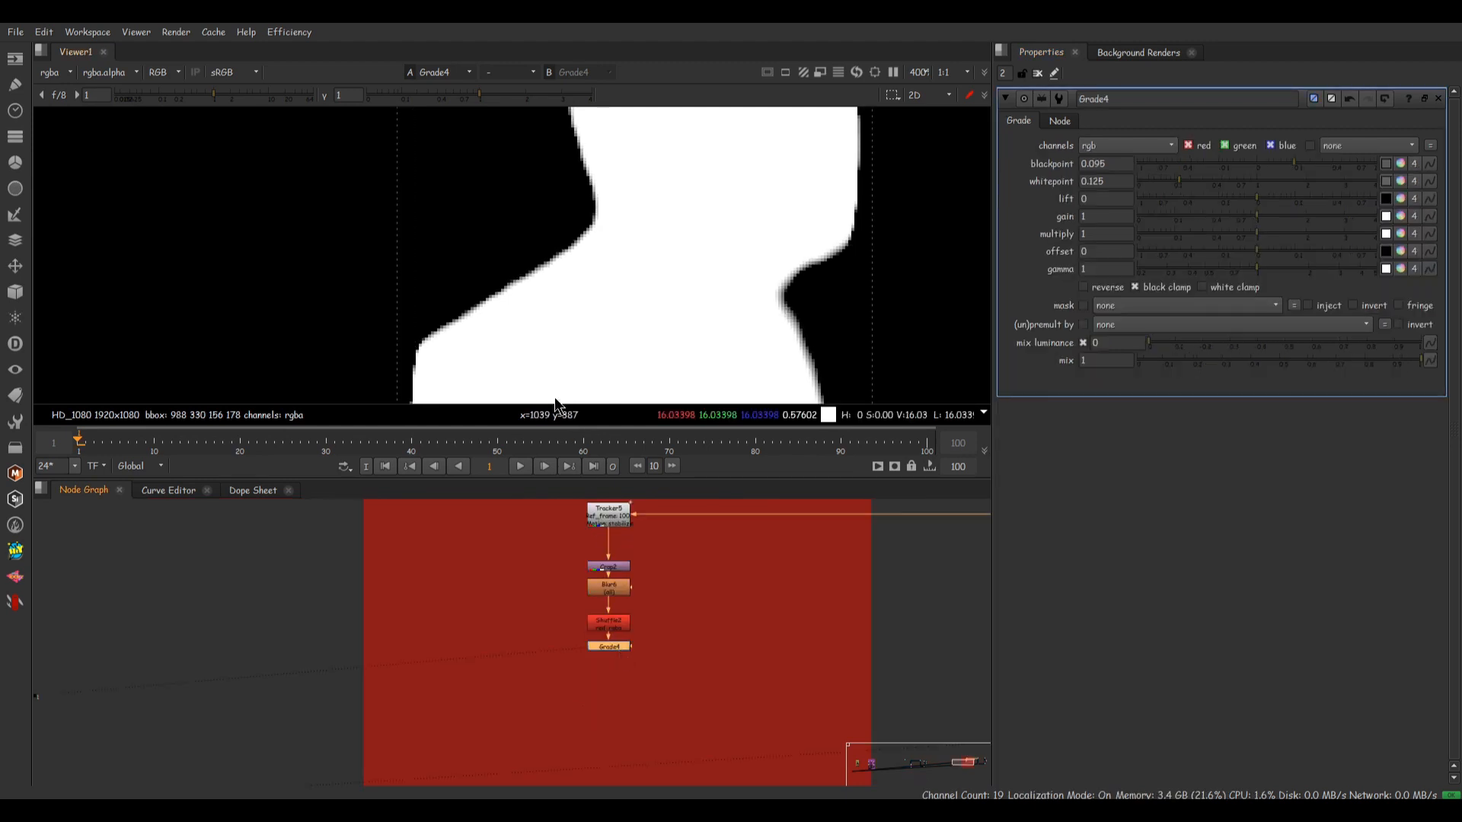
left_click(929, 454)
left_click_drag(929, 449, 269, 482)
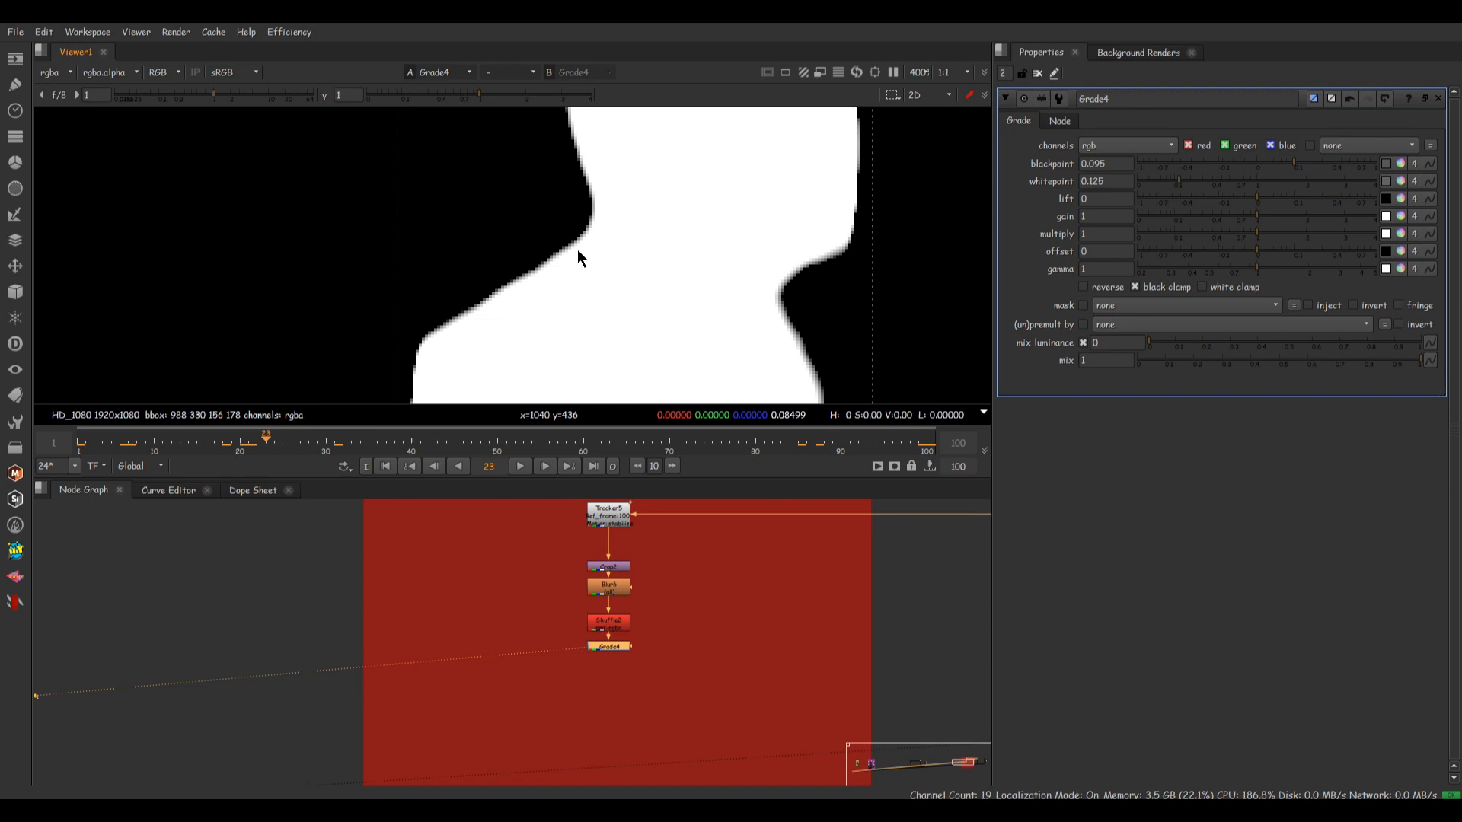
- Add a Tracker node below the Grade and set the playhead to frame 100
left_click(690, 683)
left_click(607, 649)
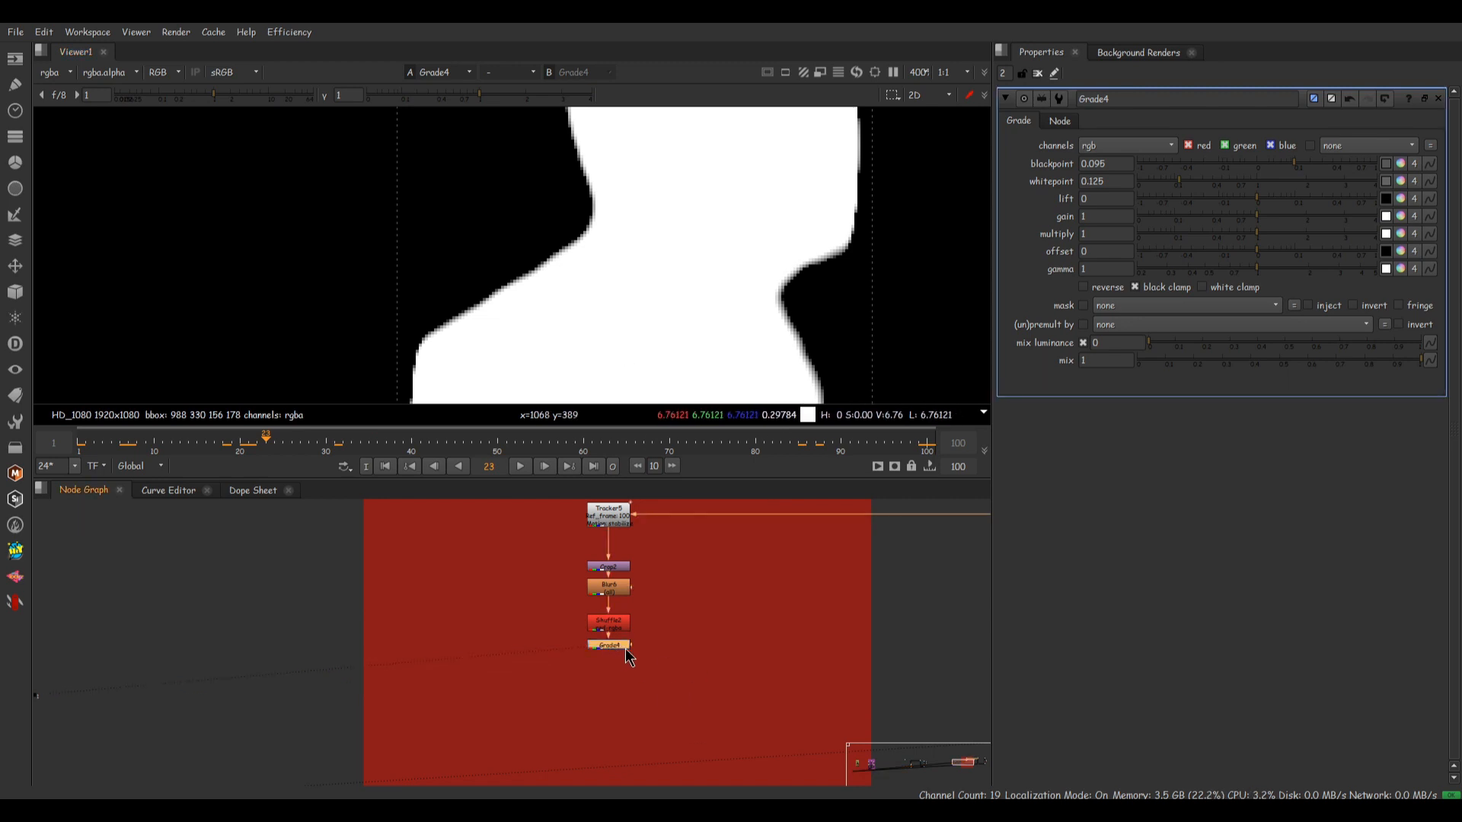
key("shift+t")
left_click_drag(672, 667, 614, 713)
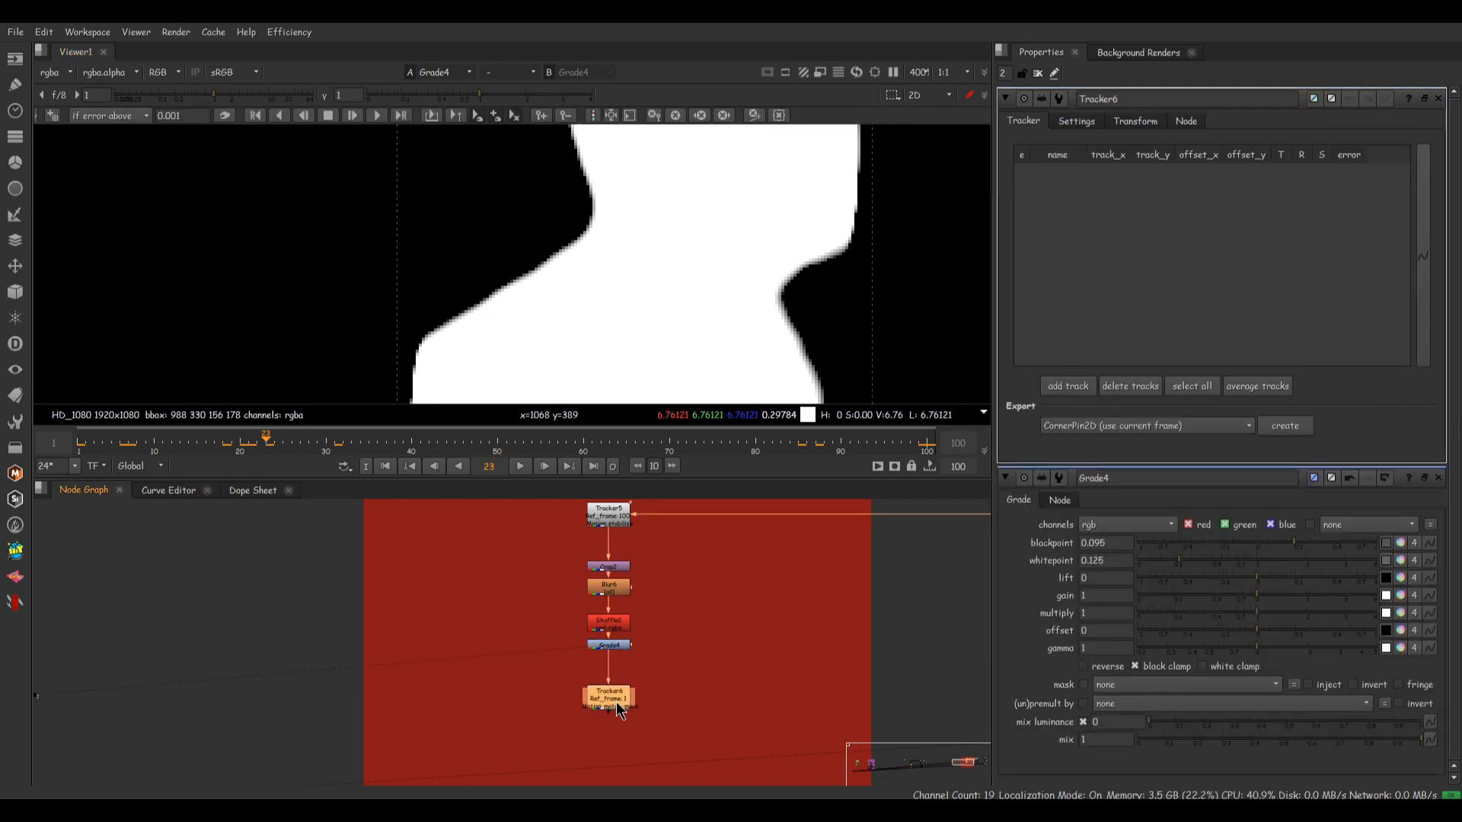
left_click(930, 455)
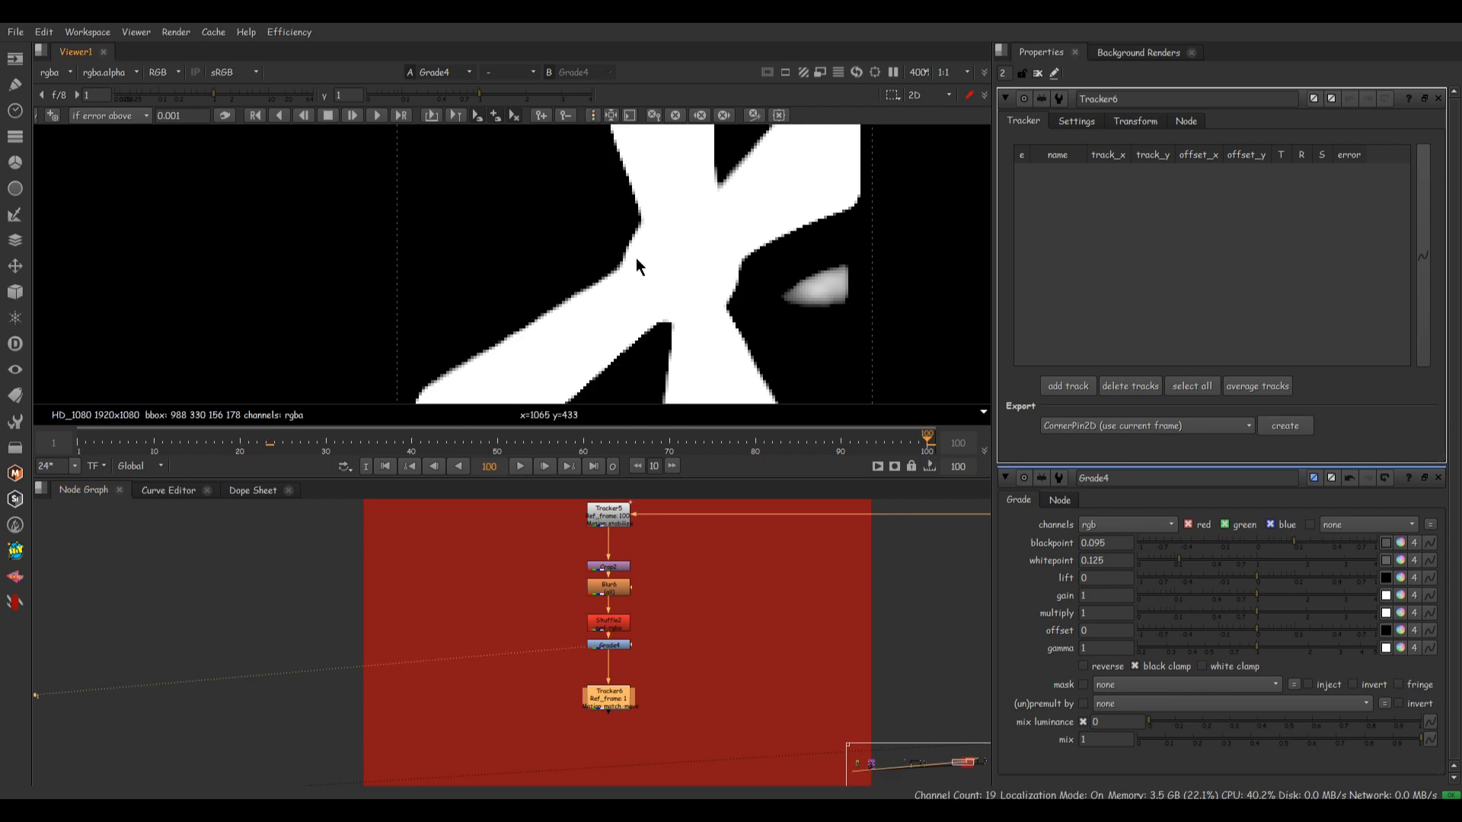
left_click(83, 450)
left_click(928, 454)
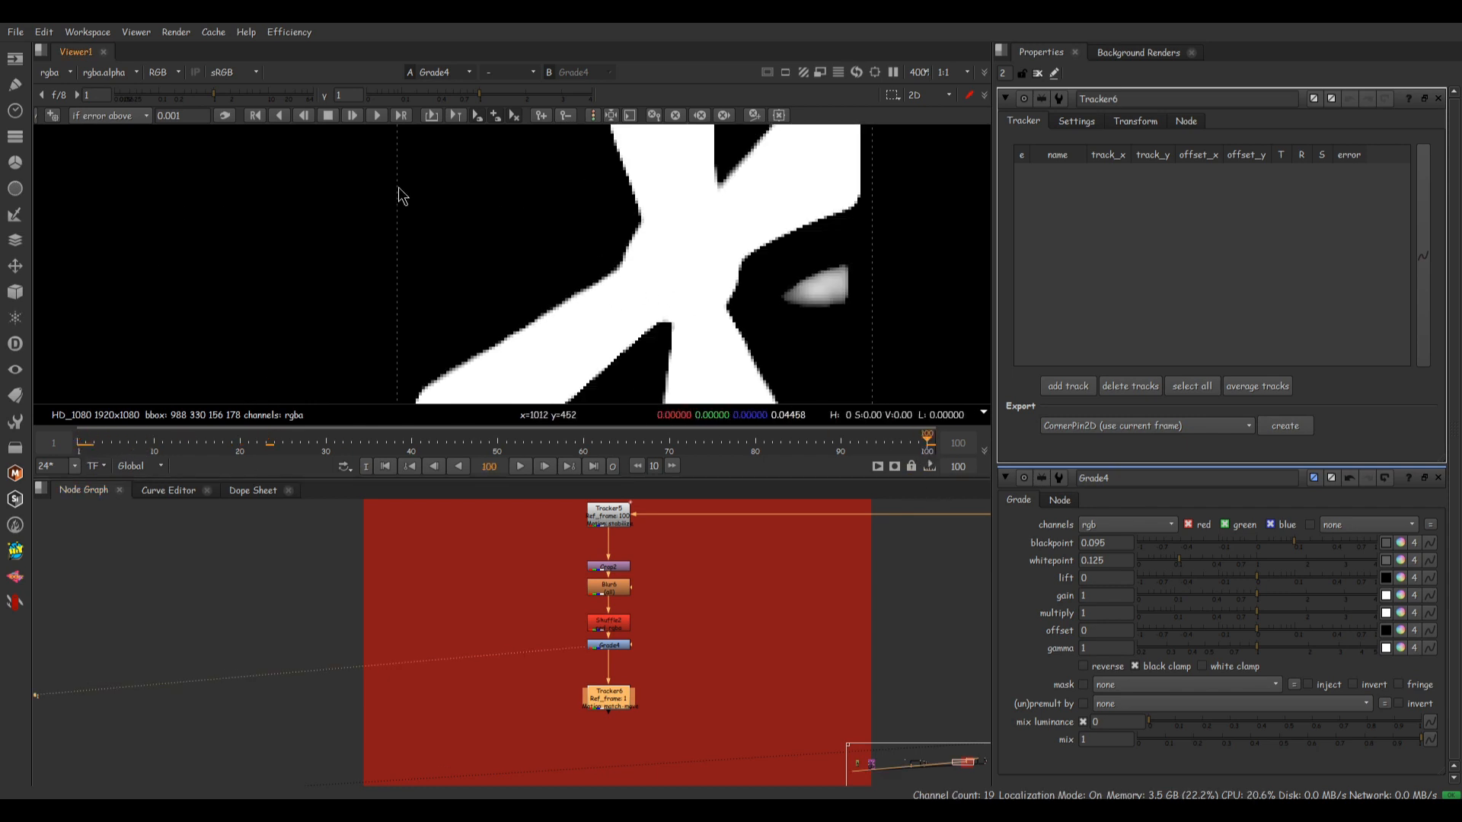
- Place a track on the matte's inner corner beside the clock hands at frame 100, shrink its pattern box, and track backwards
left_click(640, 227)
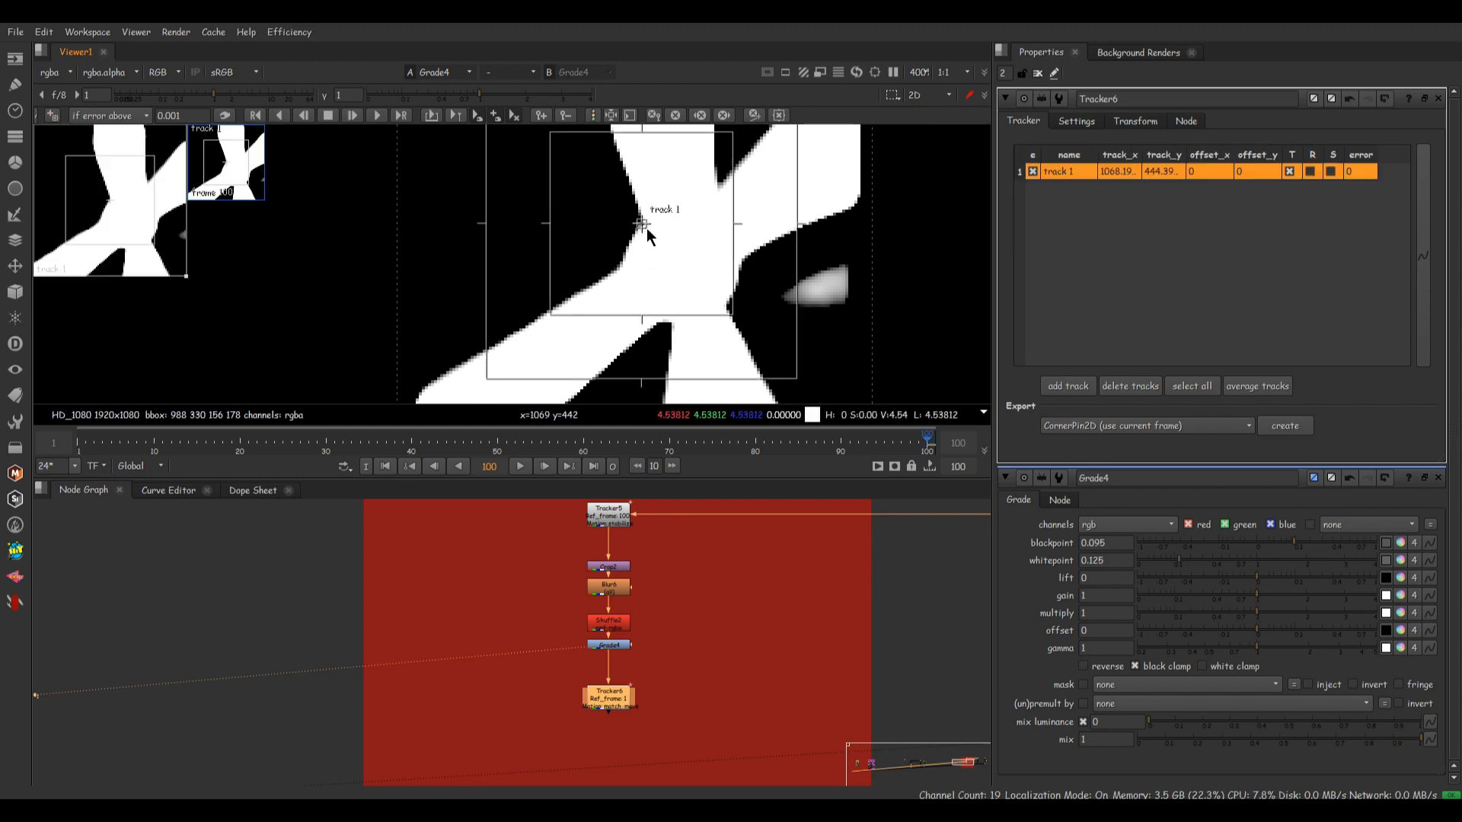
left_click_drag(646, 226, 635, 218)
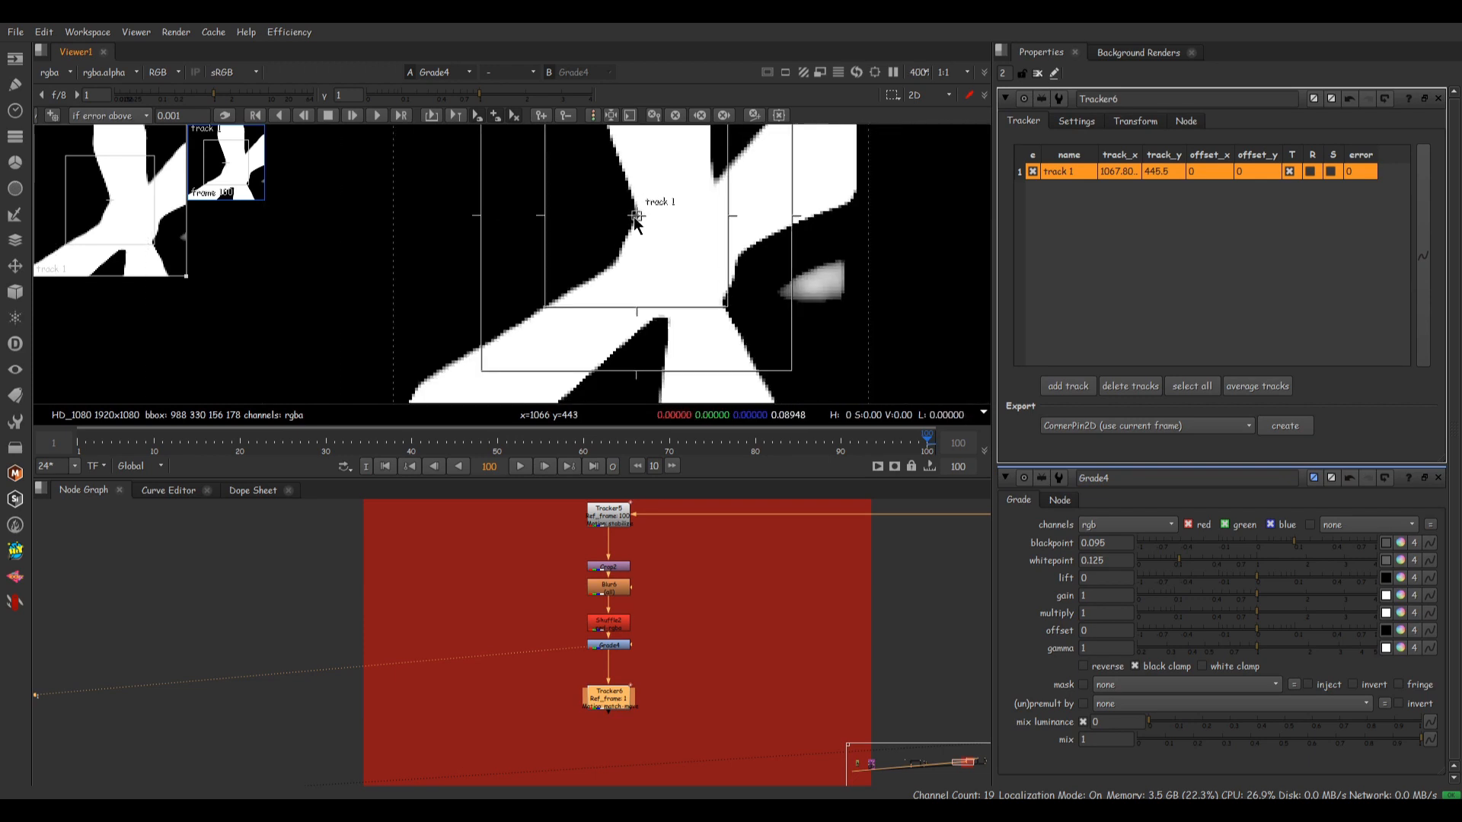
scroll(635, 218, "down", 3)
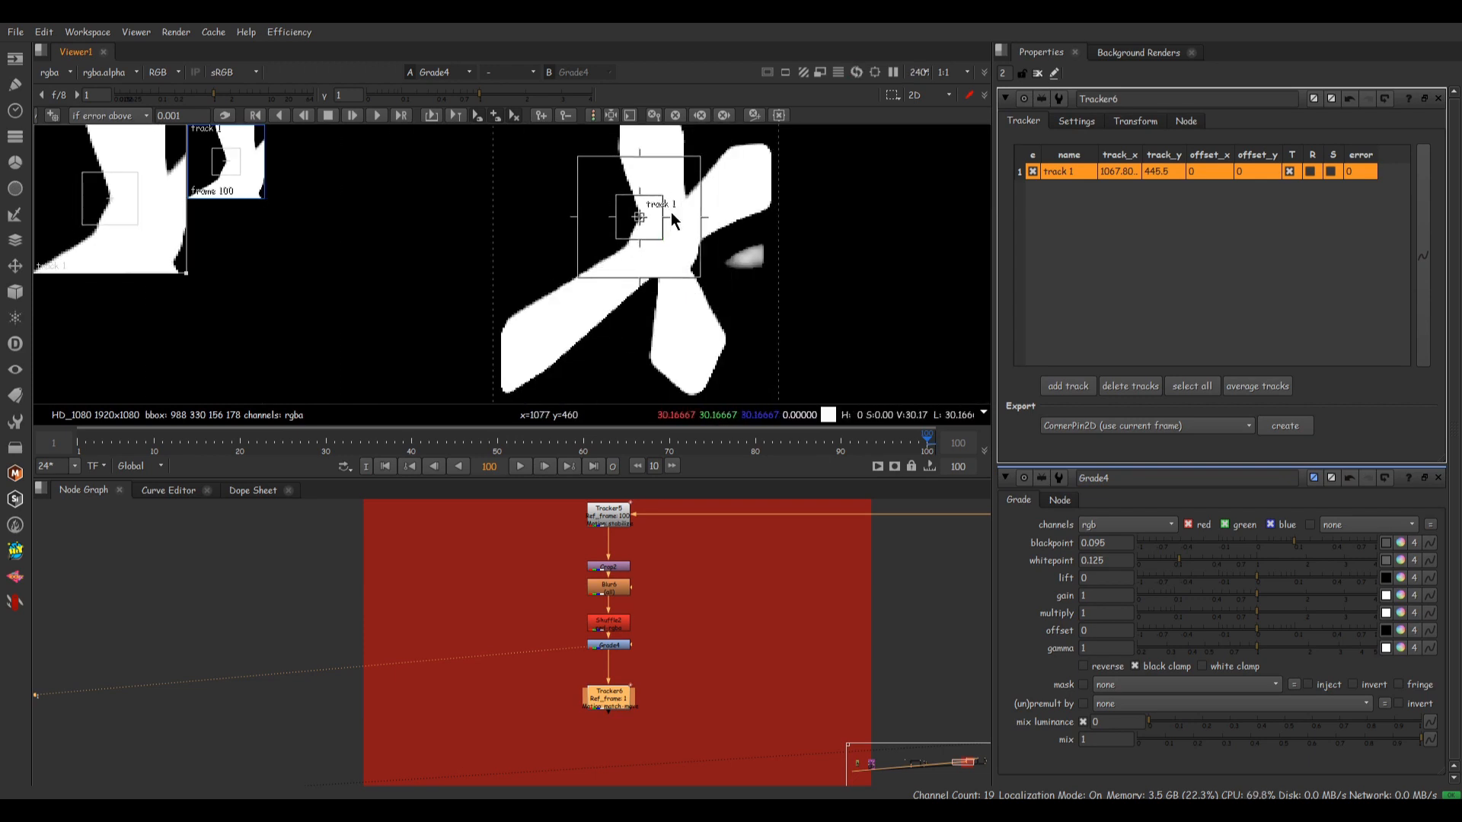
left_click(280, 116)
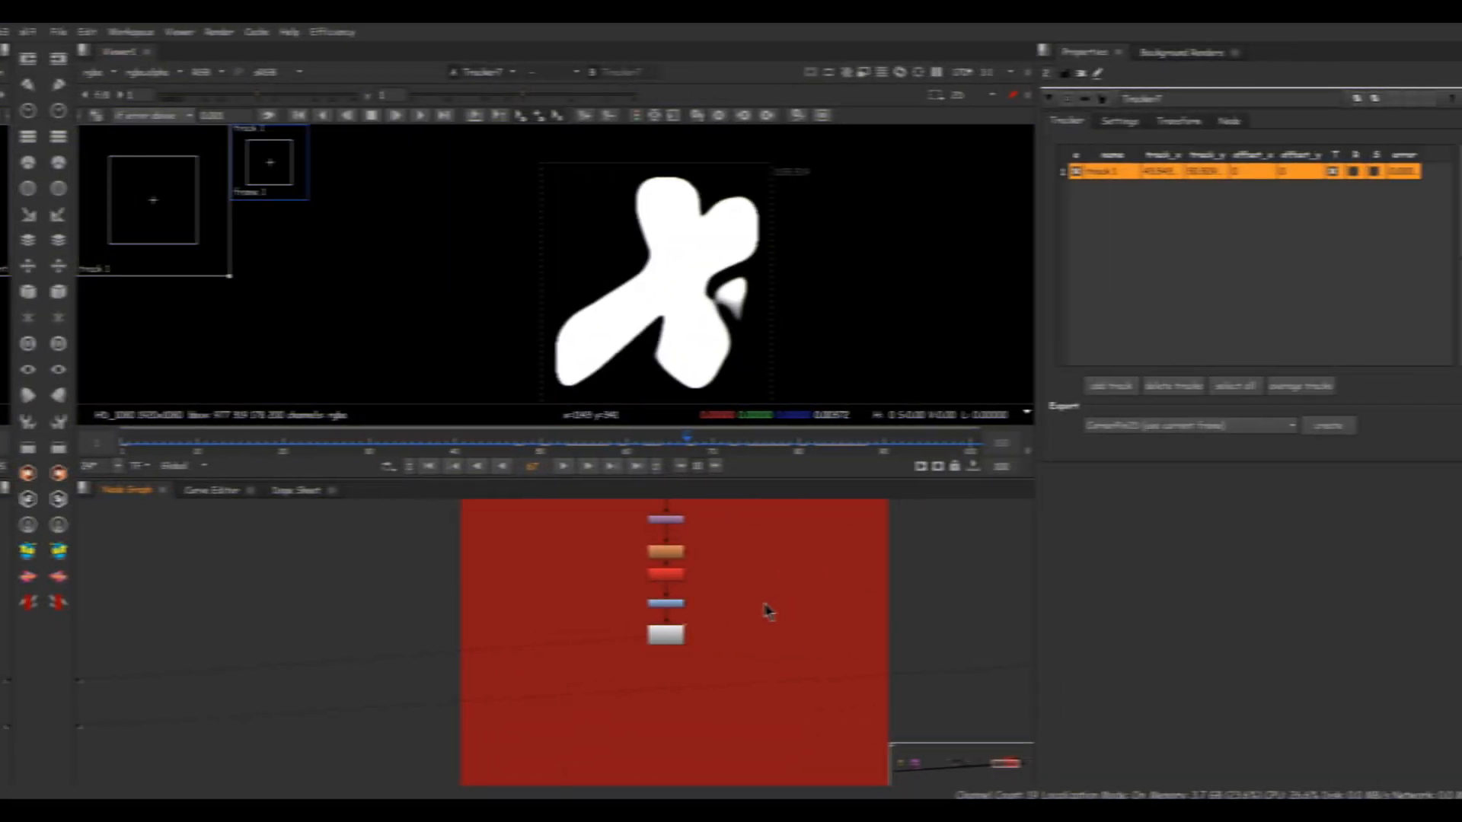
- Keep the finished tracker's transform at none with reference frame 100, and set its translation smoothing to 0
scroll(598, 619, "up", 5)
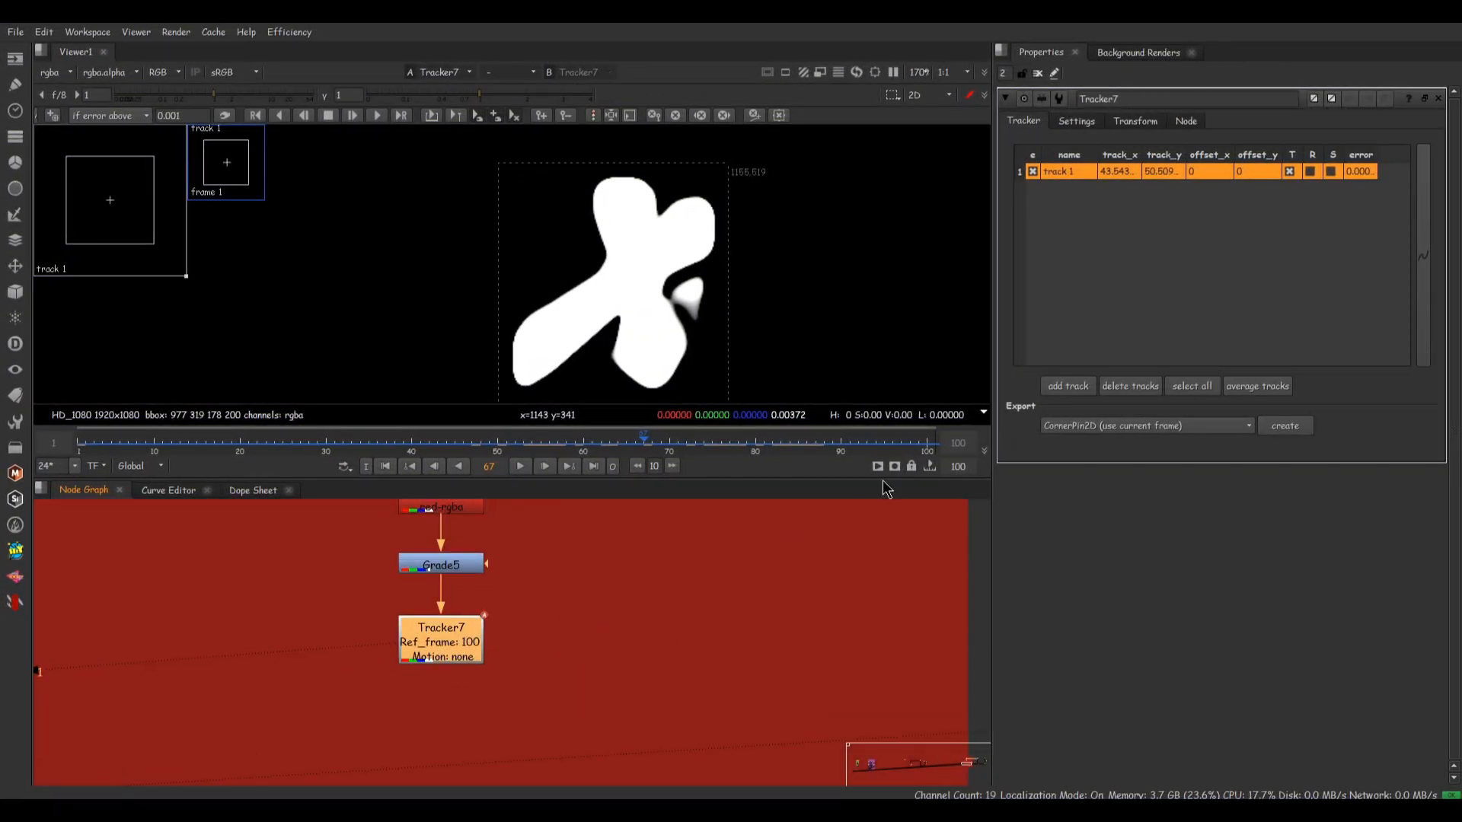
left_click(931, 444)
left_click(1146, 122)
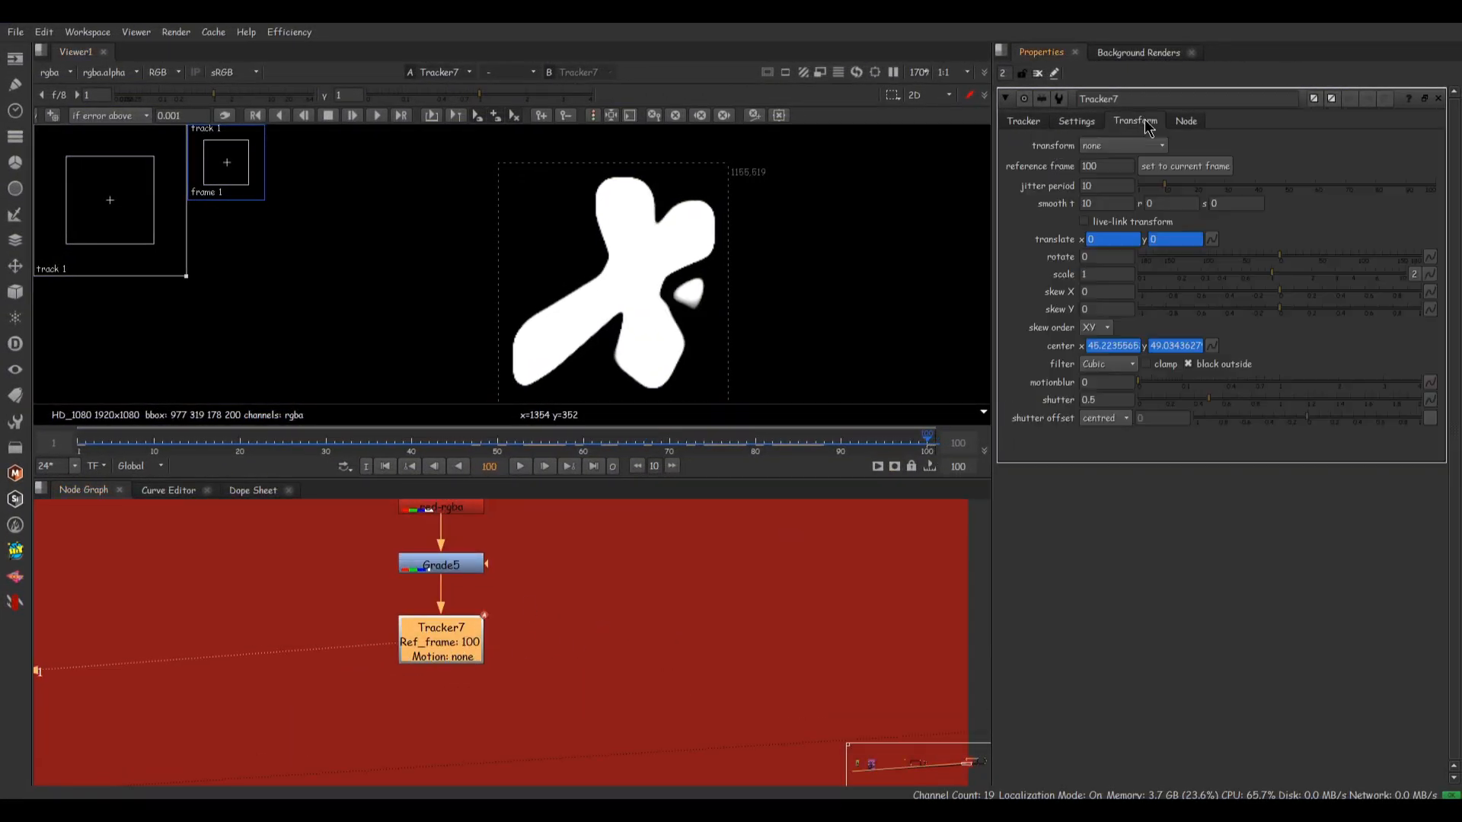
left_click(1112, 146)
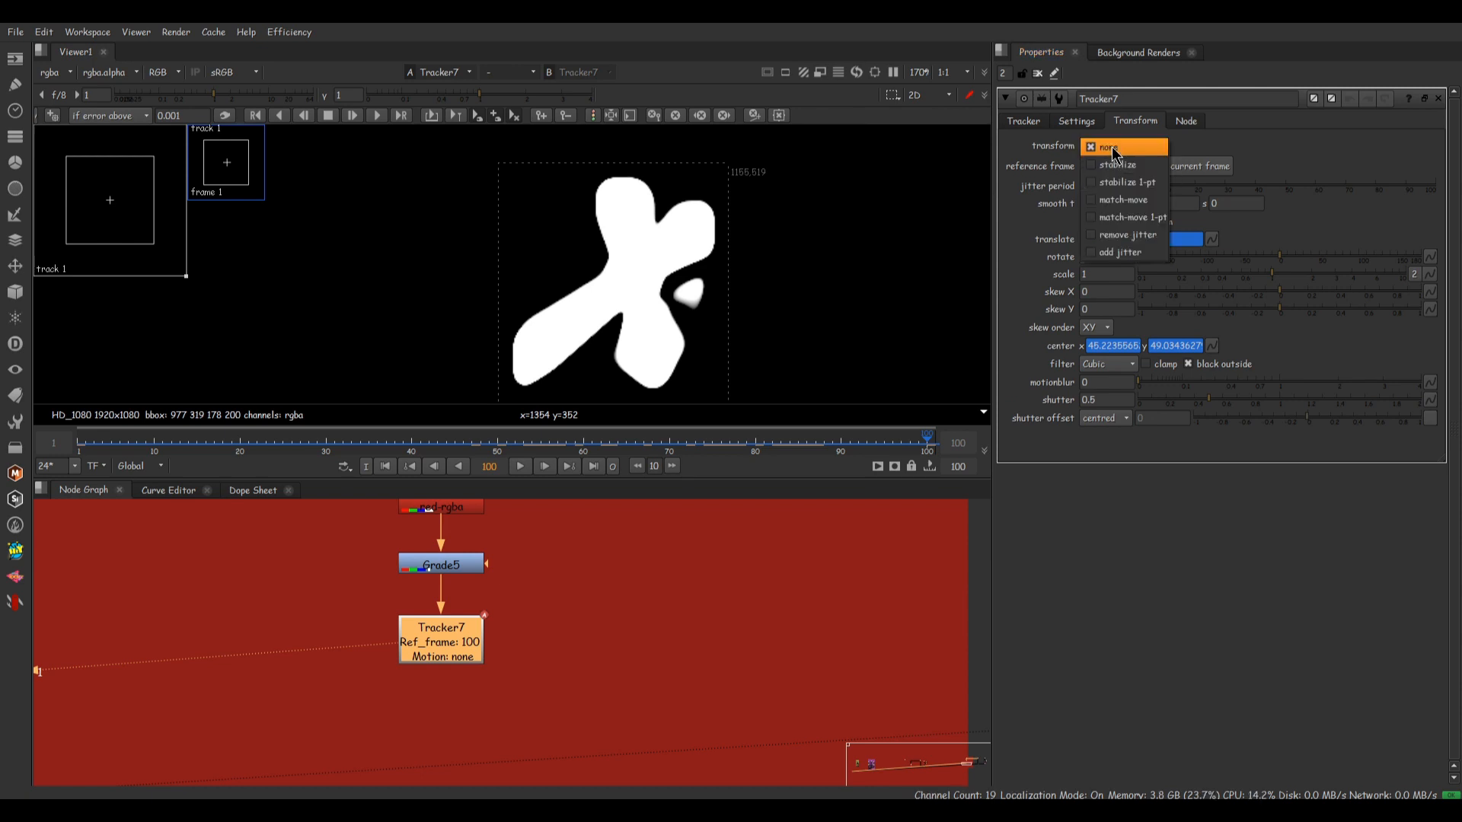
left_click(1286, 160)
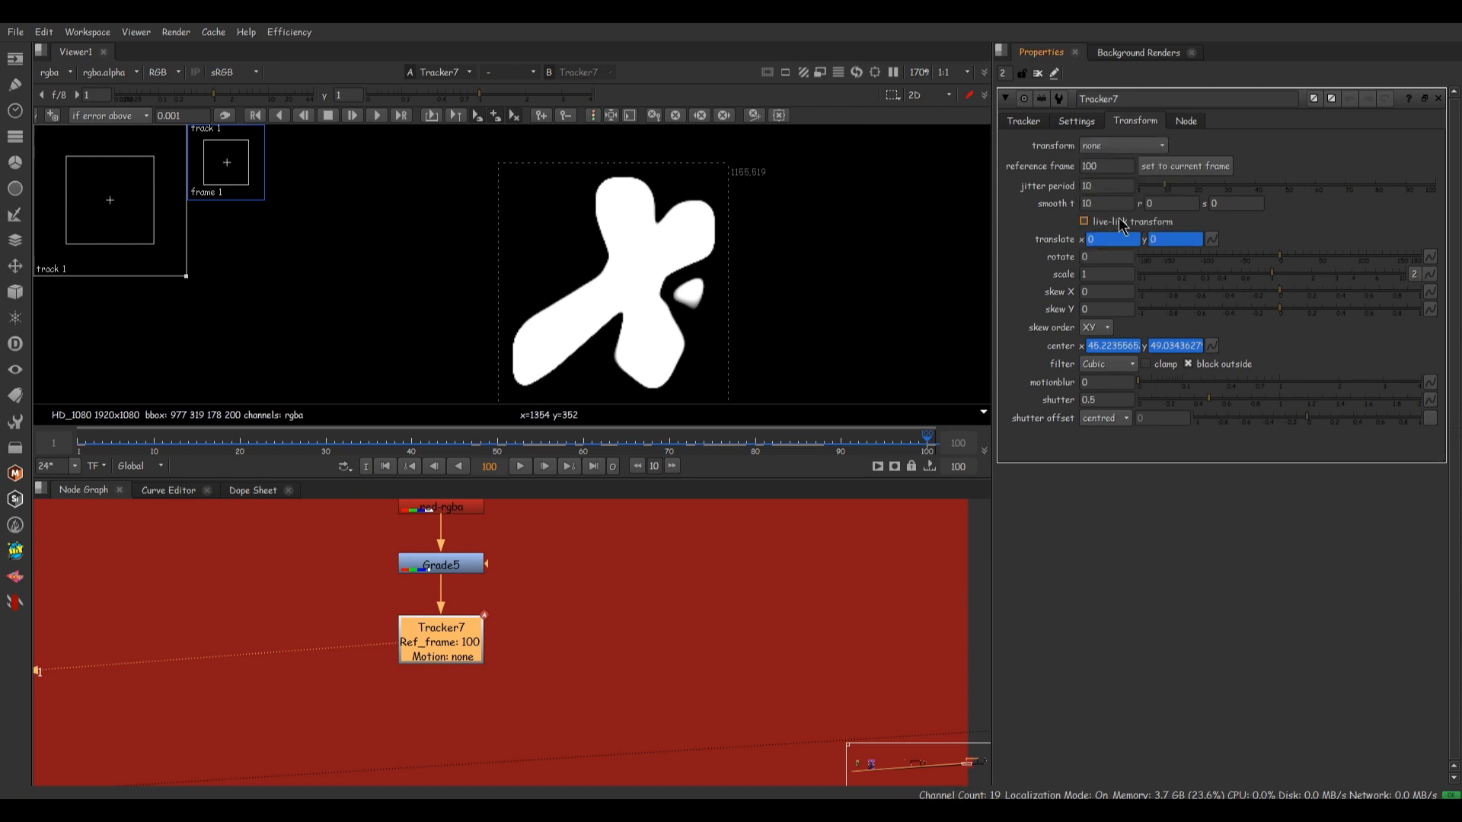
left_click(743, 773)
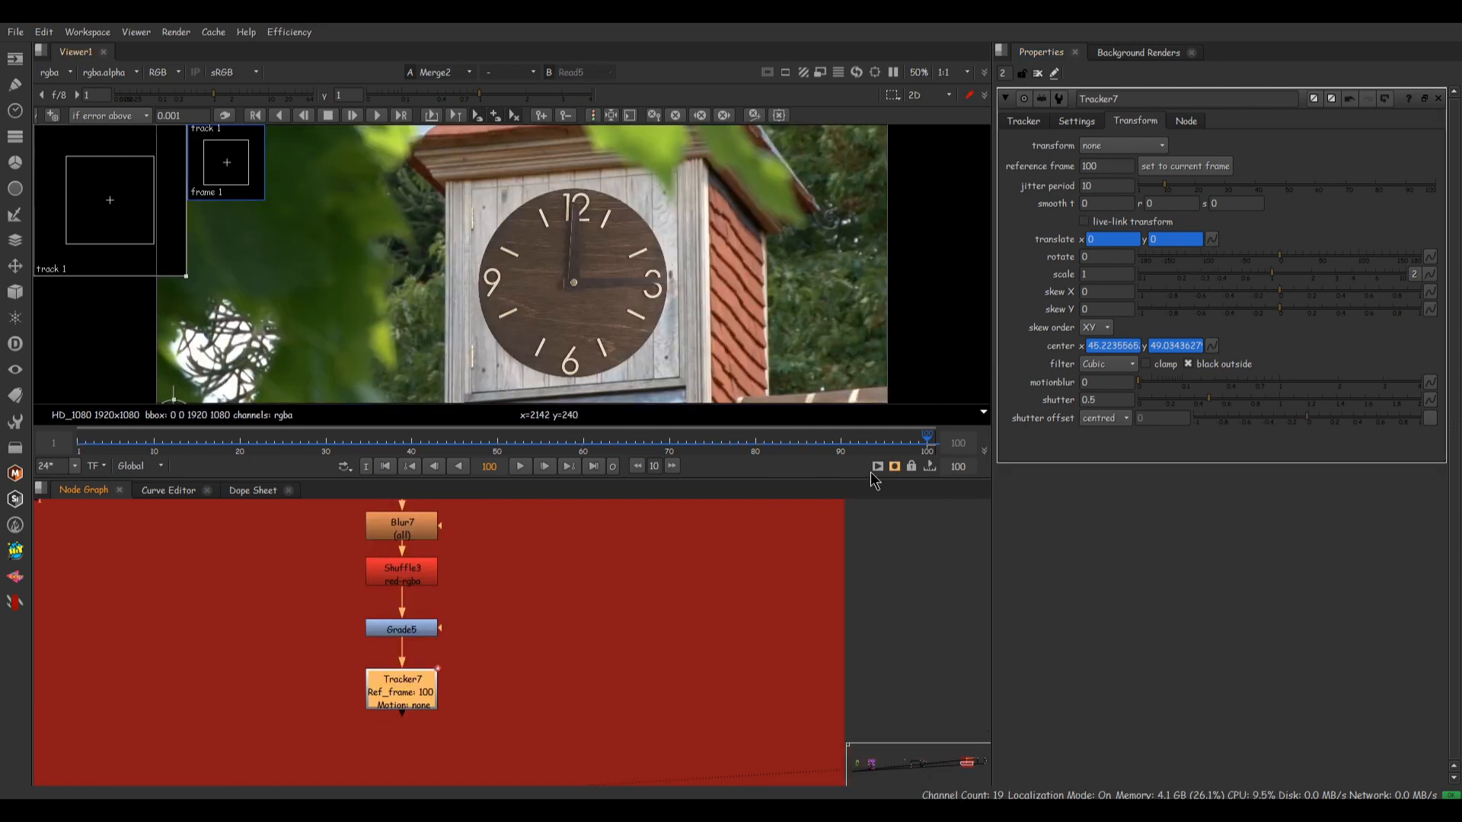
- Scrub through the clock composite to compare the tracker's translate x and y values at early and late frames
left_click_drag(856, 438, 301, 471)
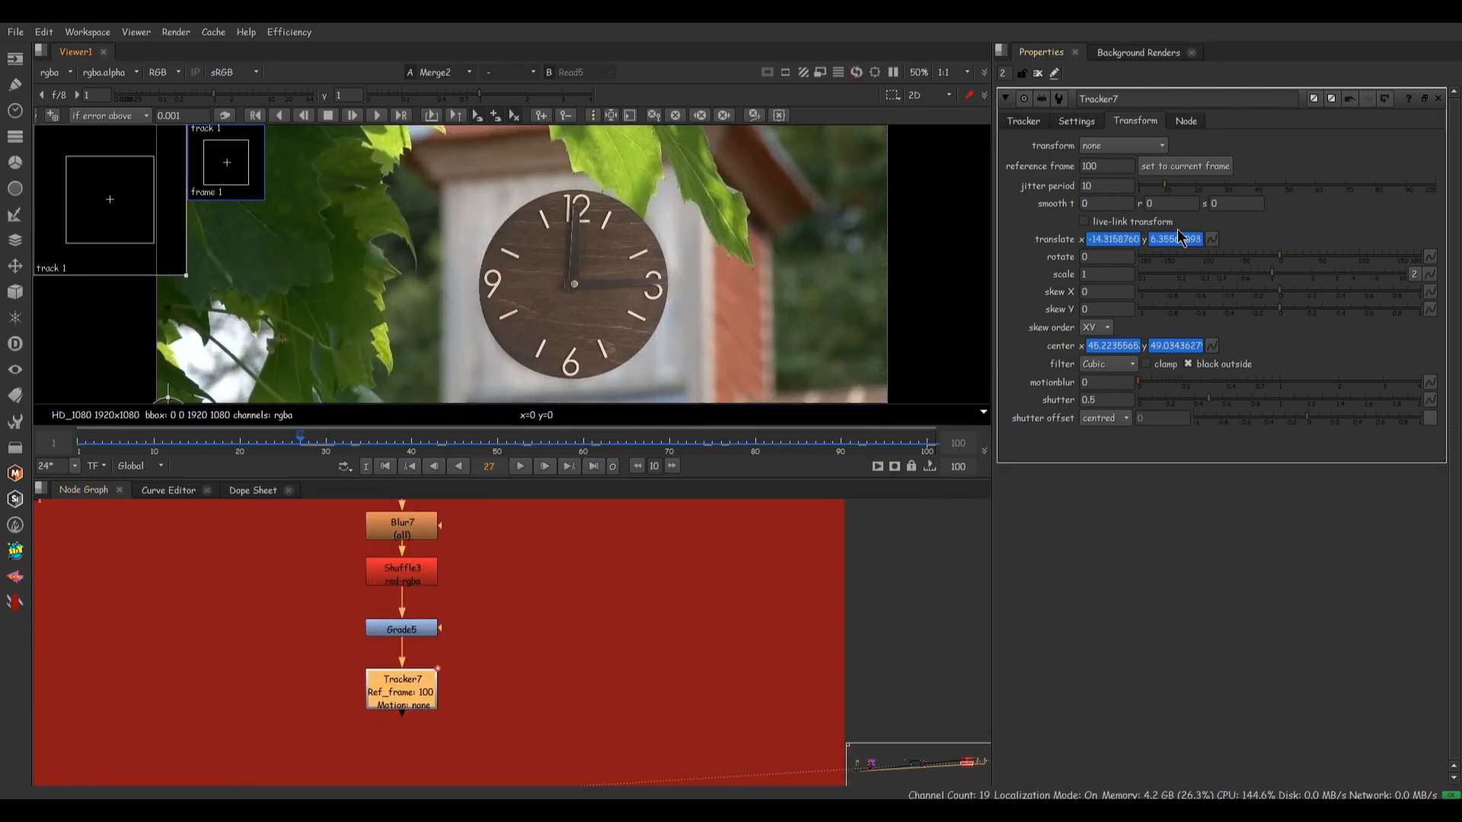
left_click_drag(554, 439, 144, 472)
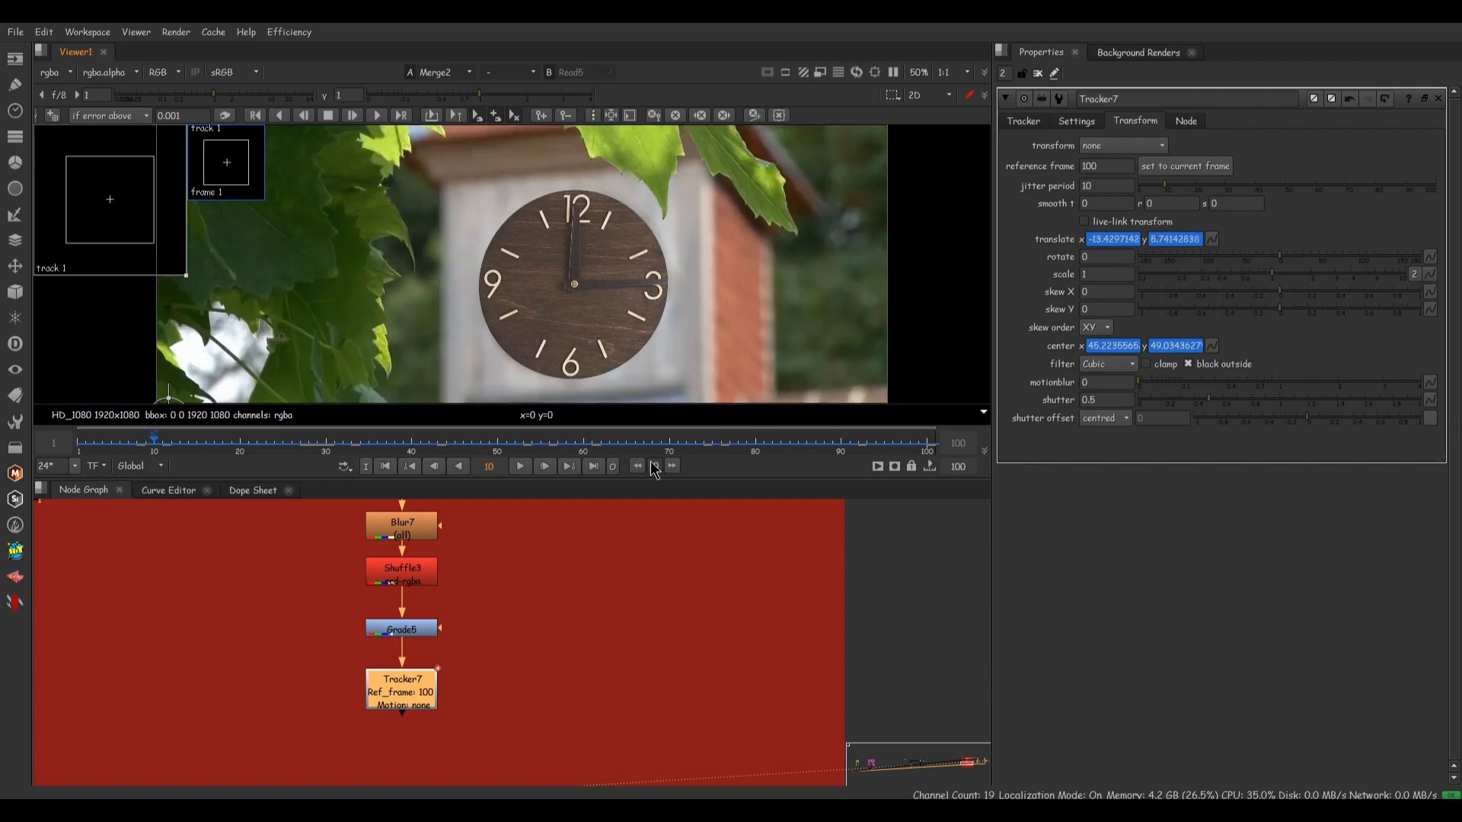
left_click(772, 443)
- Examine the tracker's translate x and y curves in the Curve Editor over the whole frame range
left_click(153, 494)
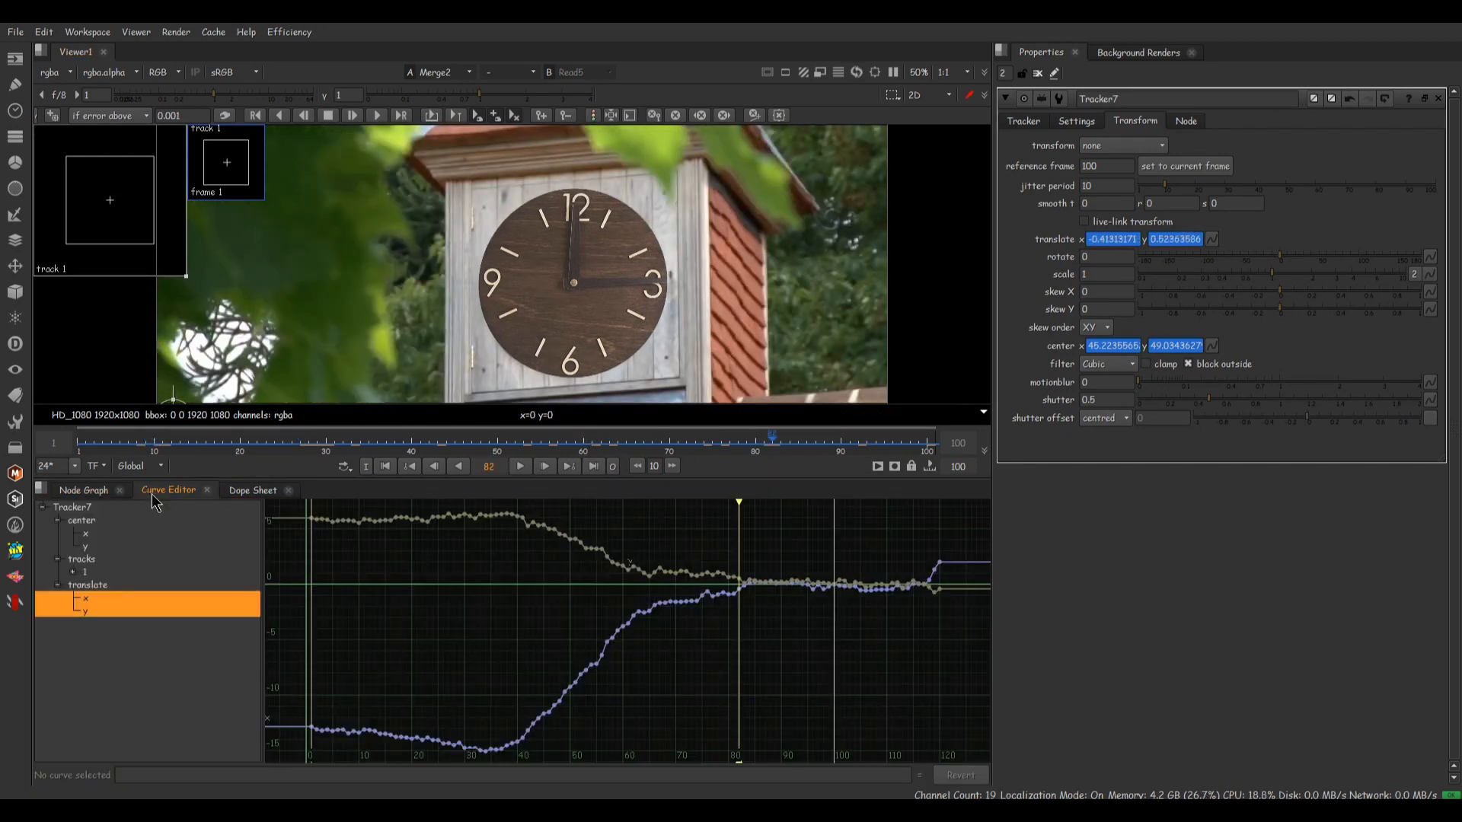
left_click(96, 629)
left_click(86, 600)
left_click(88, 612, "shift")
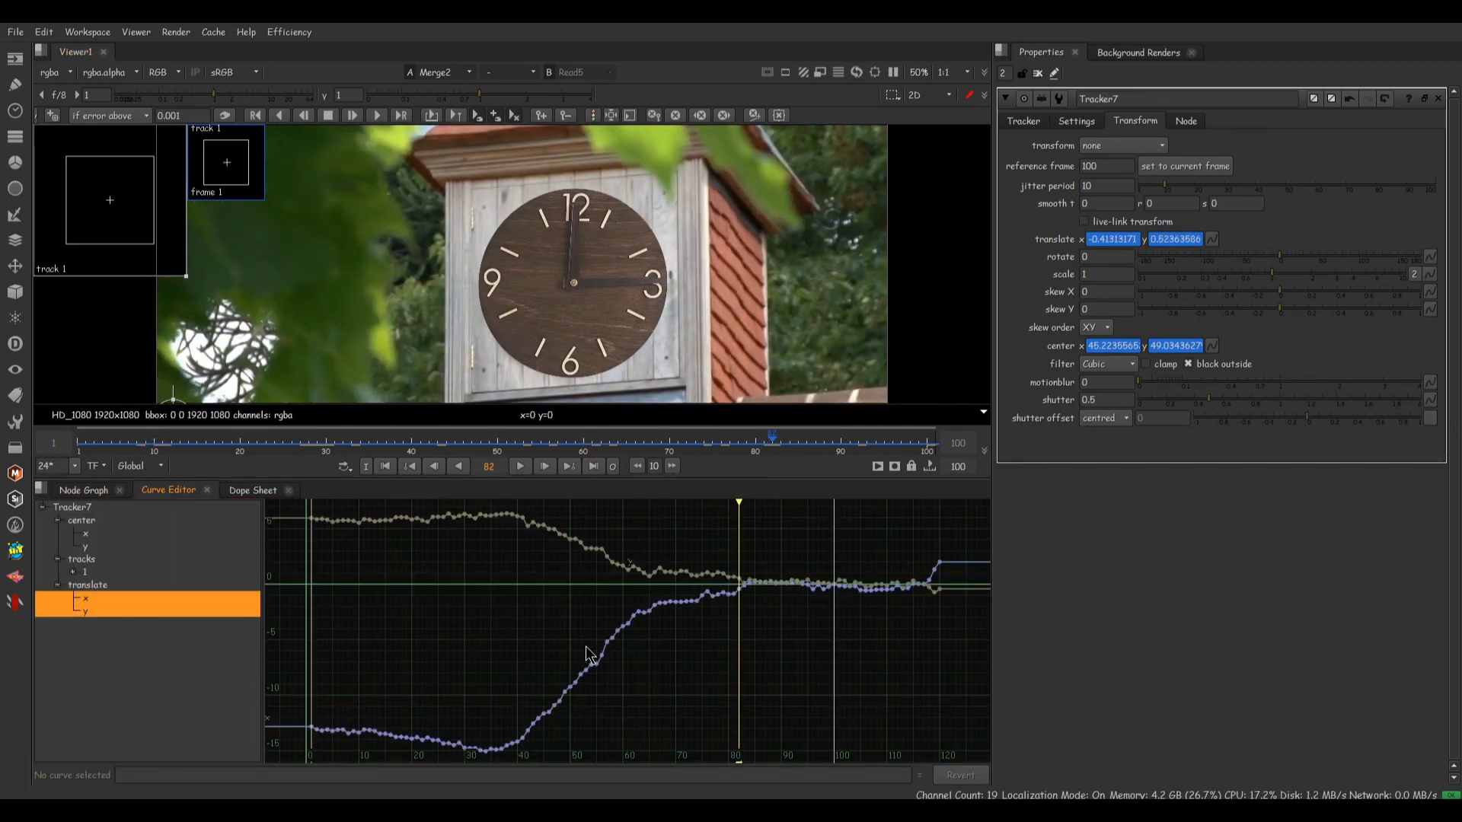
middle_click_drag(646, 666, 695, 674)
key("f")
scroll(567, 592, "down", 2)
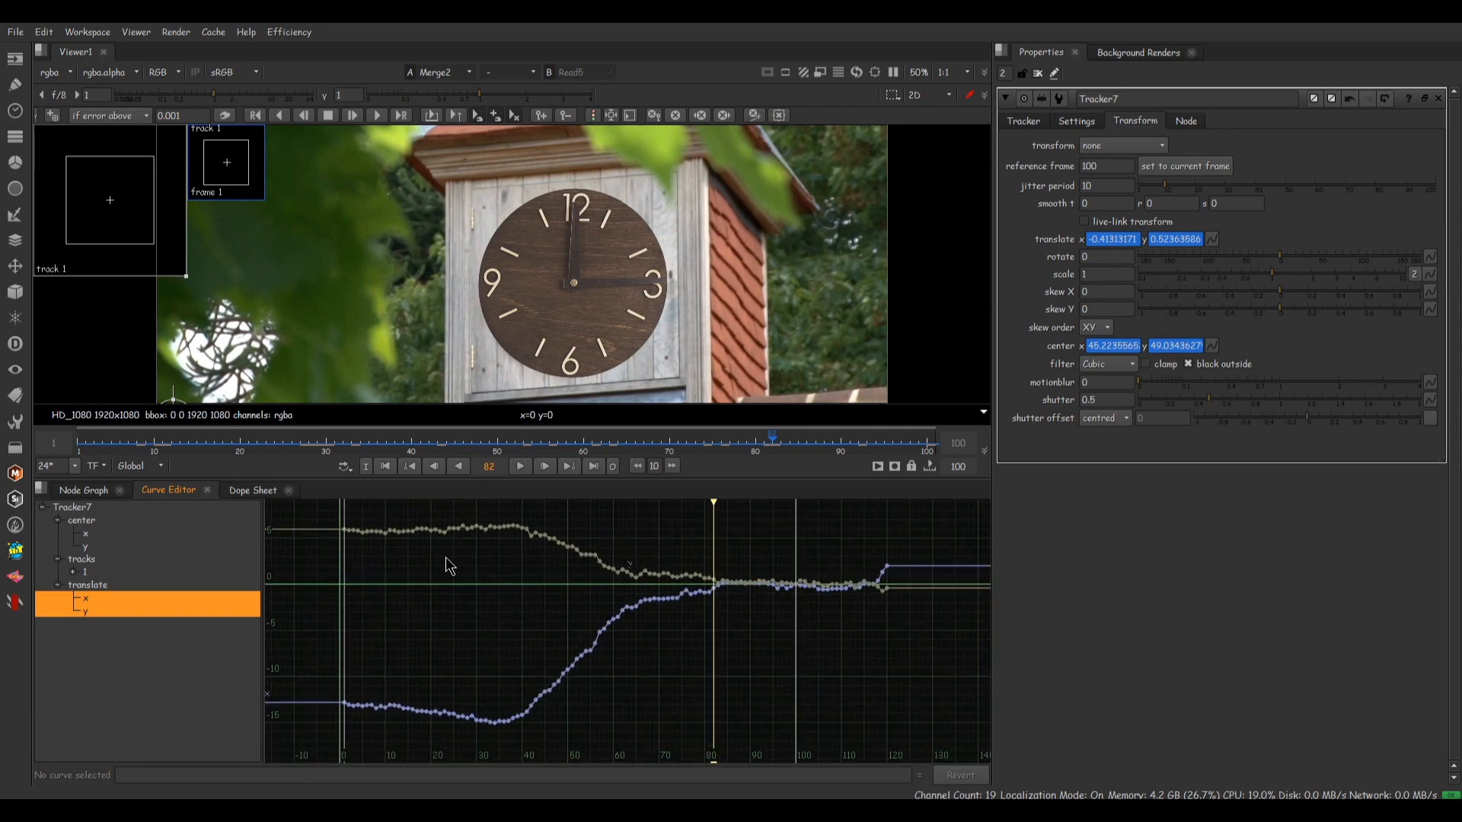
scroll(544, 696, "up", 4)
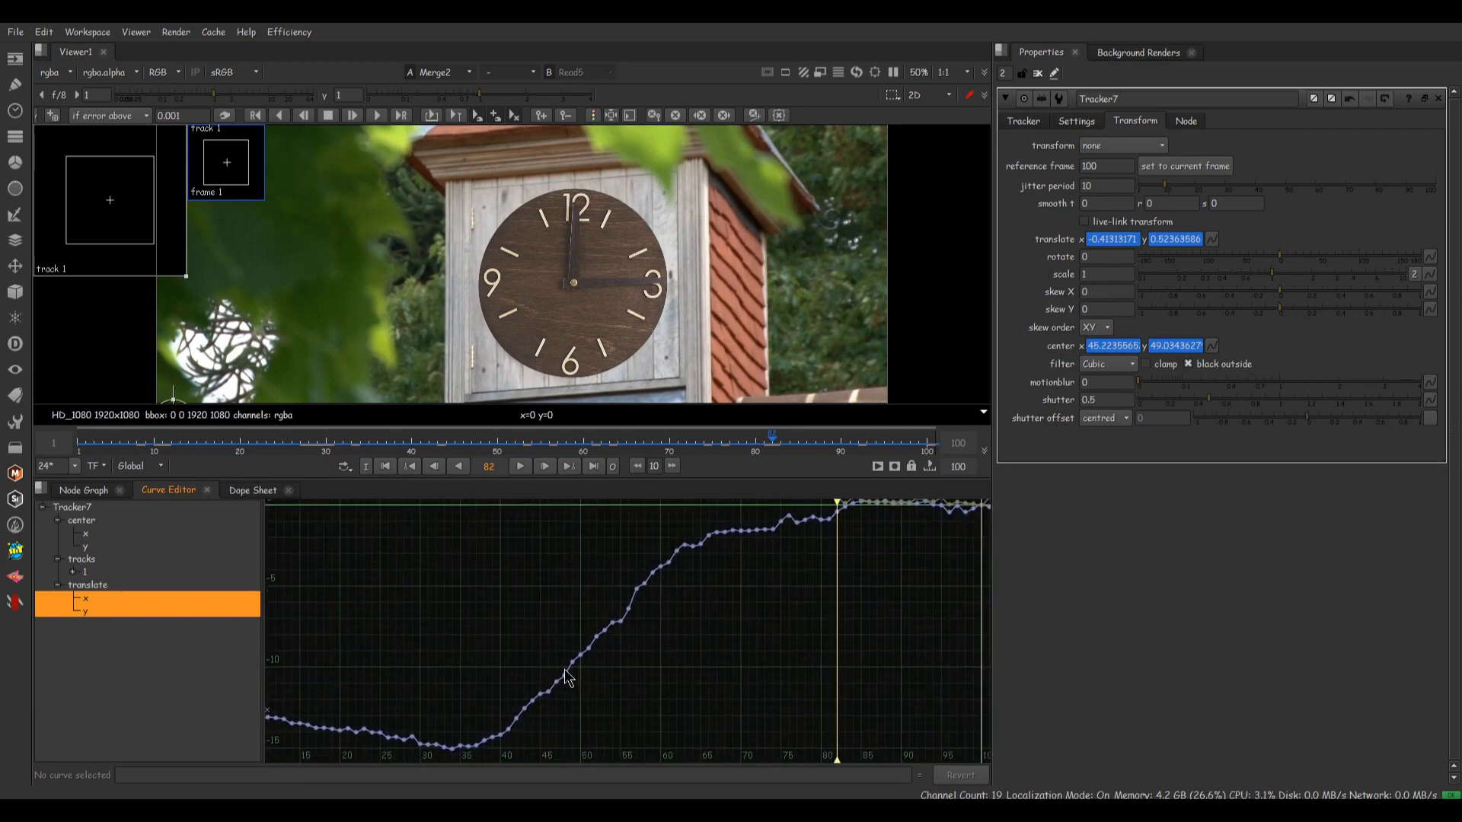
middle_click_drag(711, 585, 685, 692)
scroll(705, 612, "down", 4)
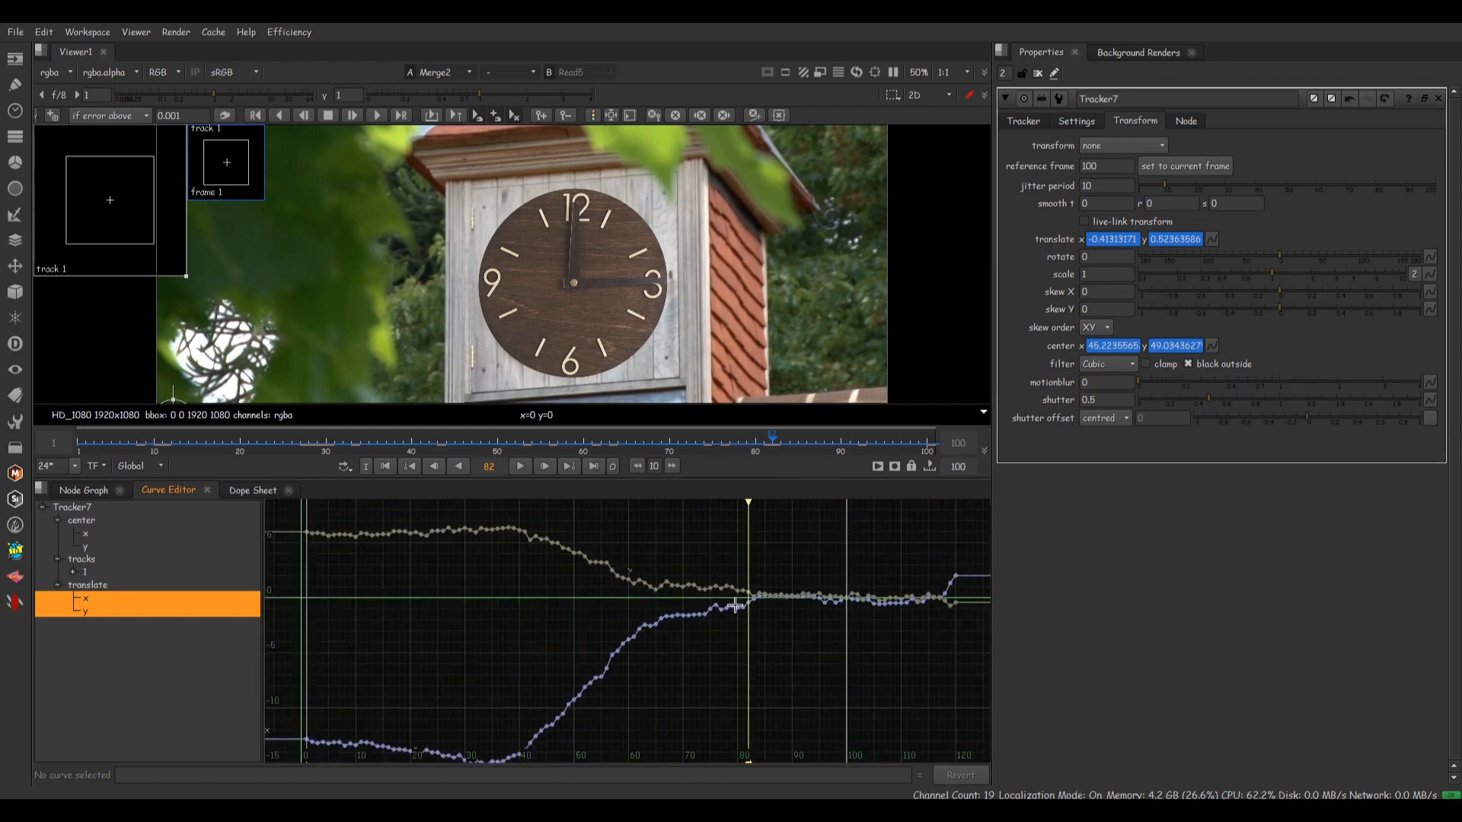
scroll(641, 597, "down", 2)
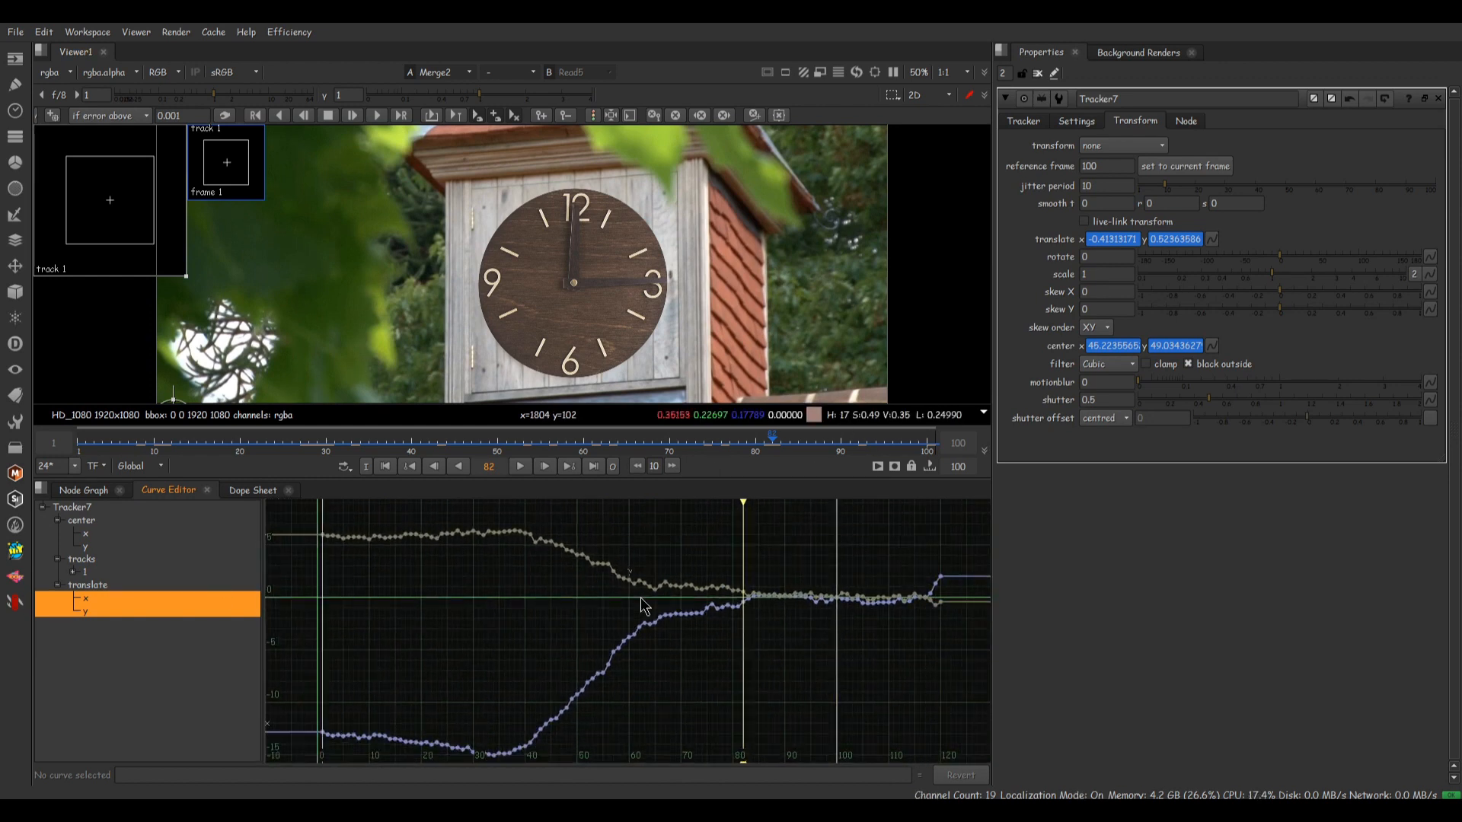
- Smooth the tracker's jittery translate x and y curves by setting its translation smoothing to 10
left_click_drag(917, 520, 292, 749)
right_click(581, 618)
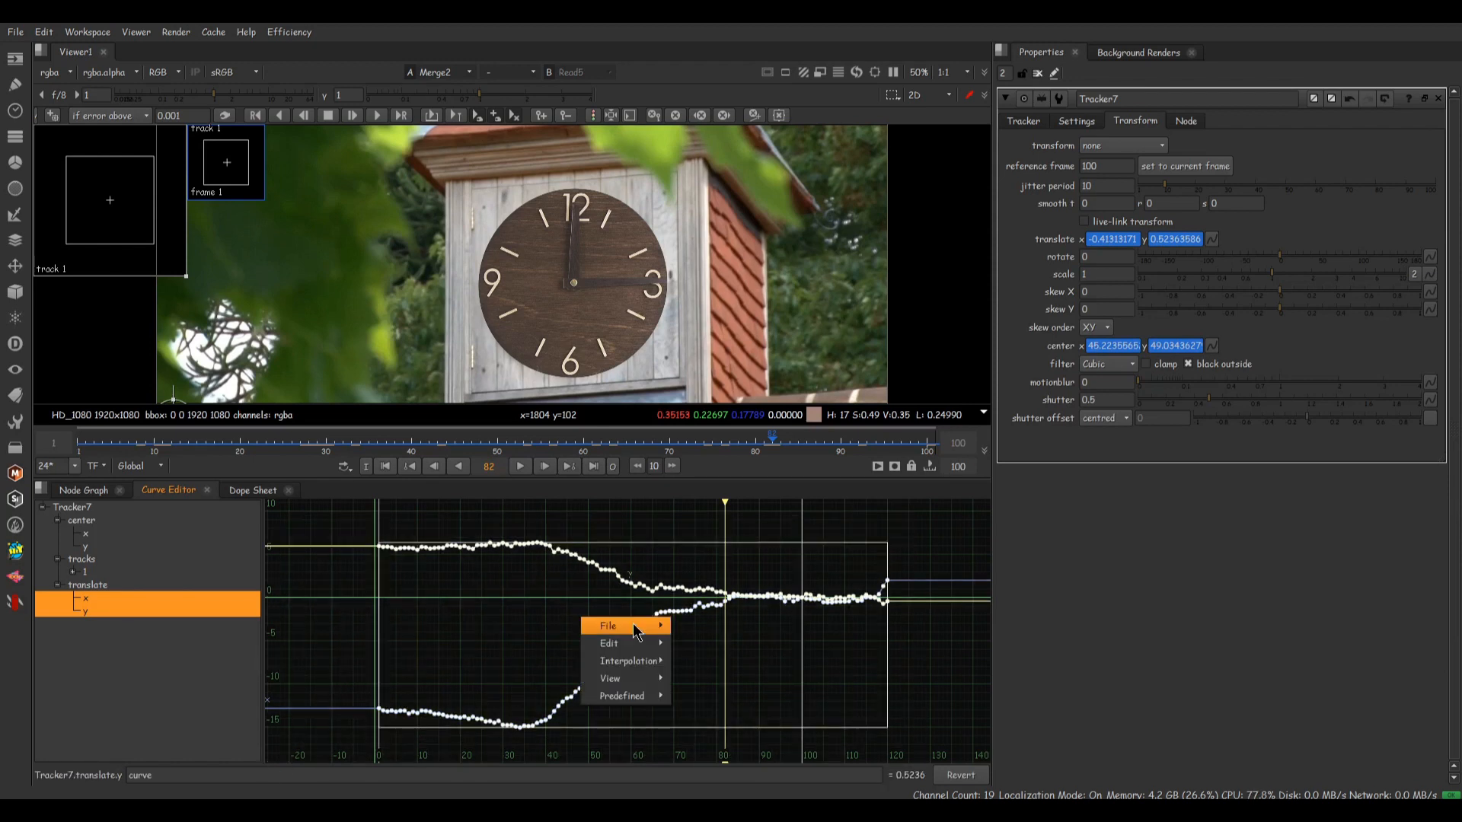
mouse_move(638, 695)
mouse_move(619, 644)
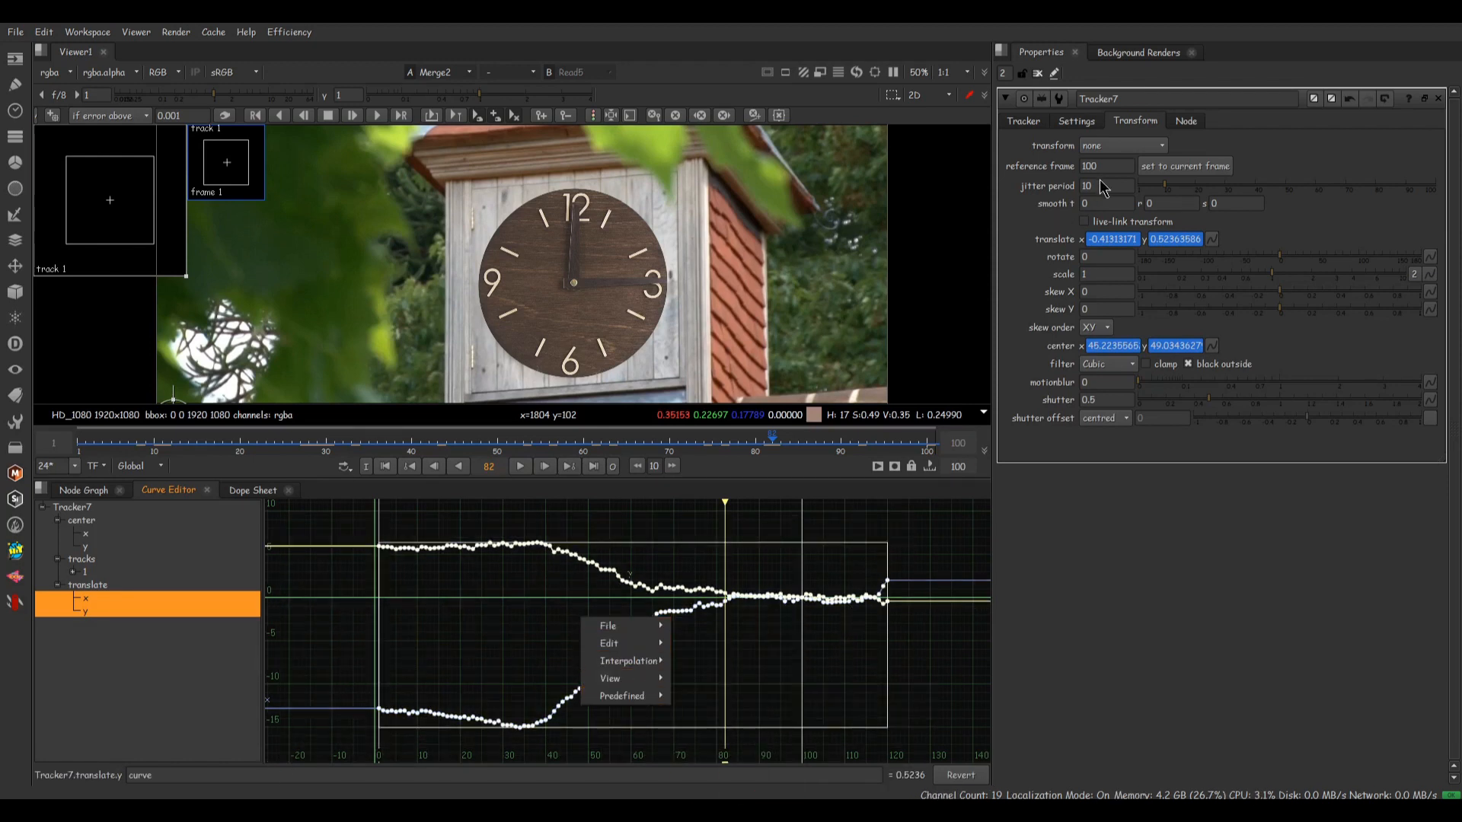
left_click(1099, 203)
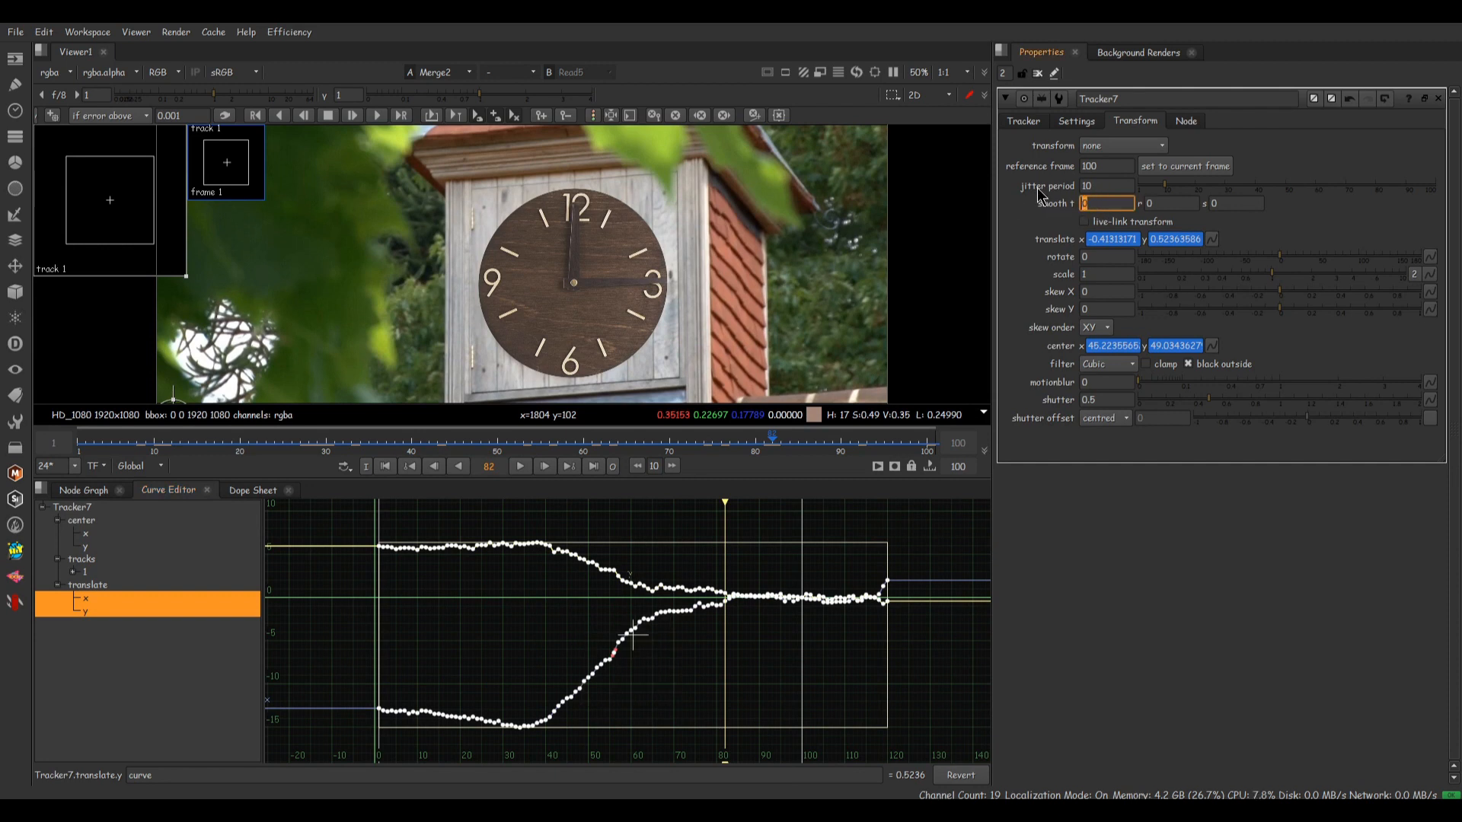
type("10")
key("Return")
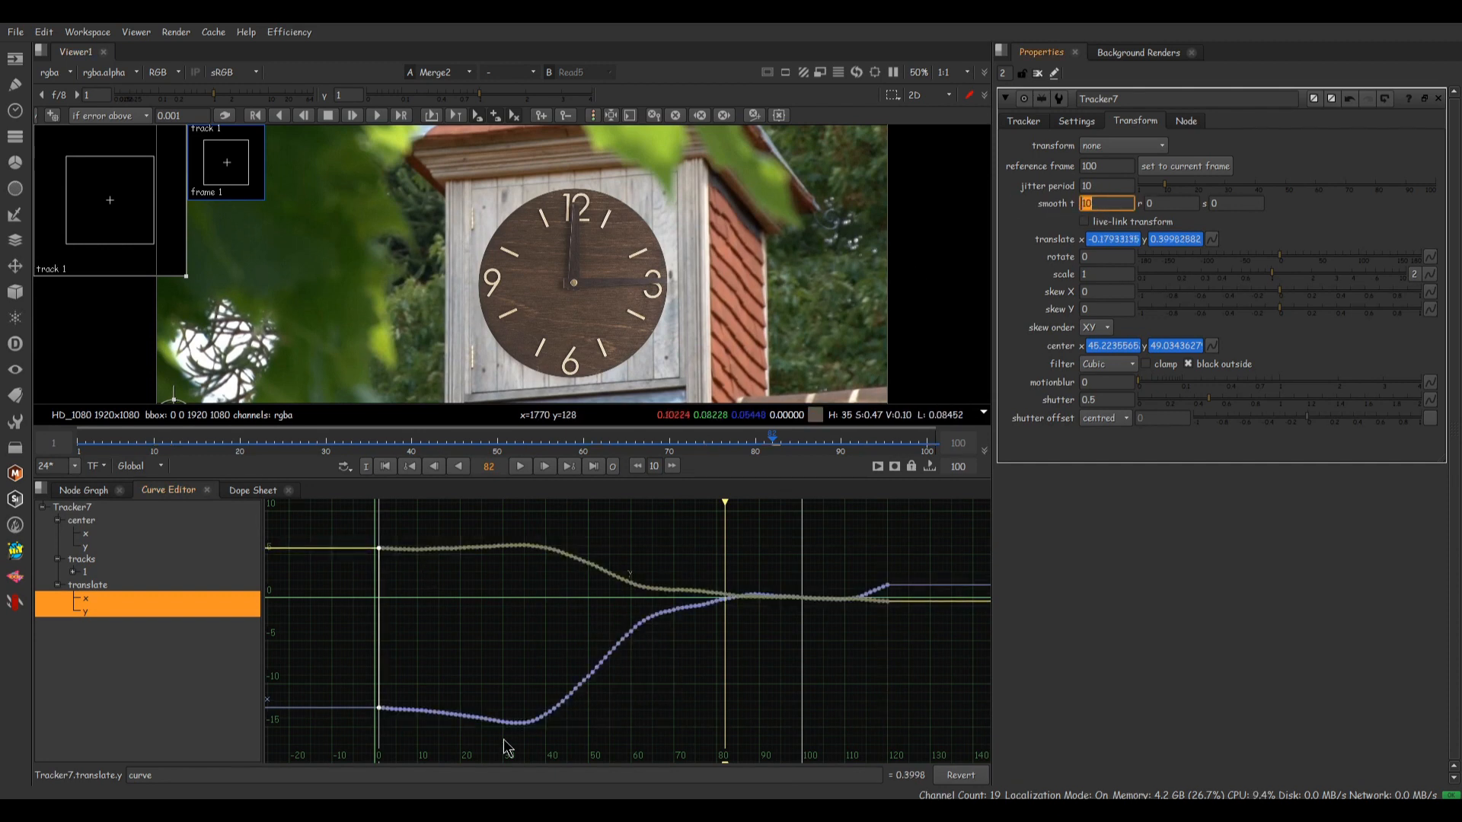
- Add a Defocus node to the wooden clock's branch, directly above the last transform before its tracker node
left_click(82, 490)
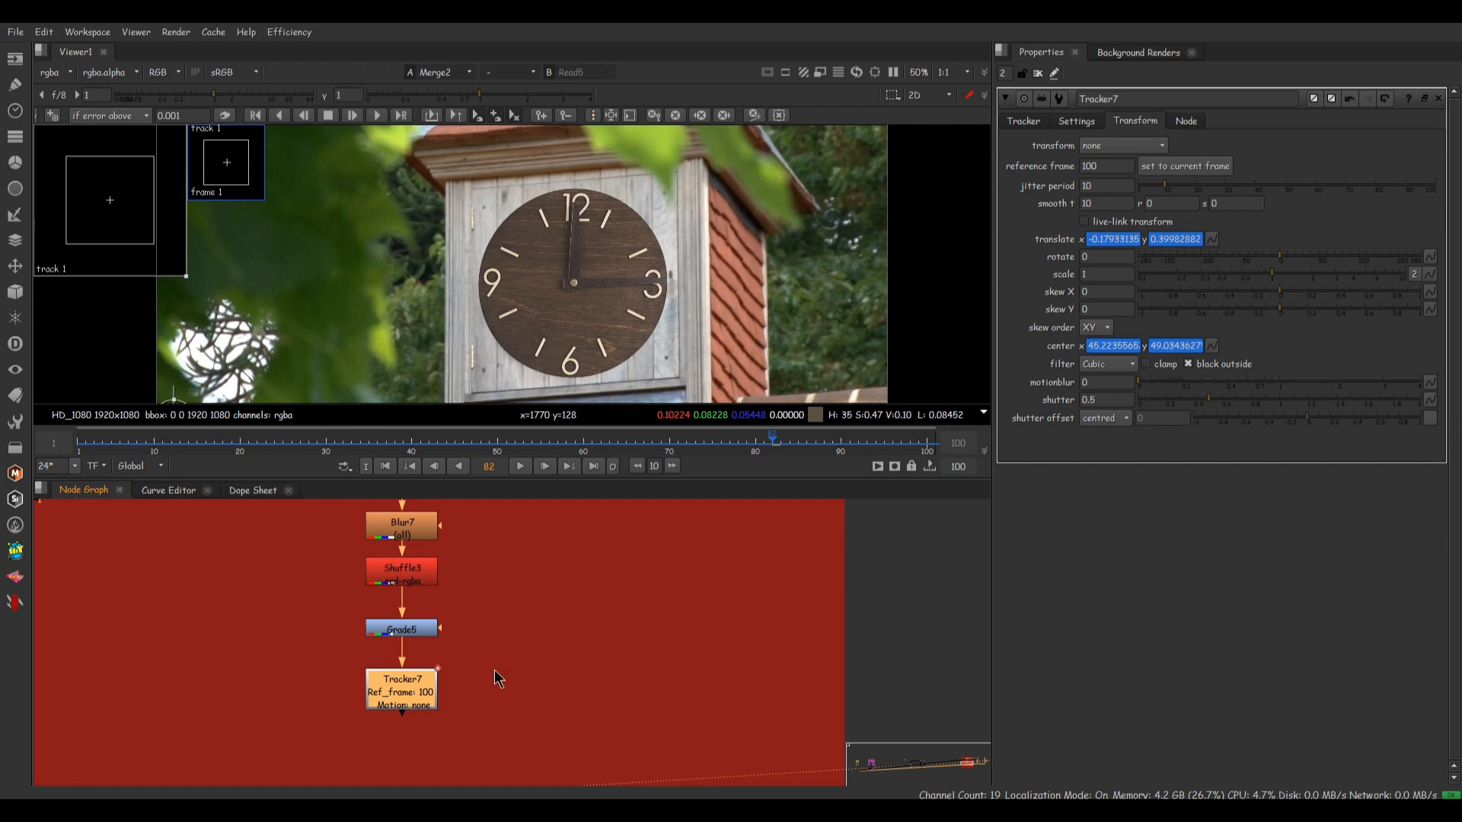
scroll(489, 646, "down", 5)
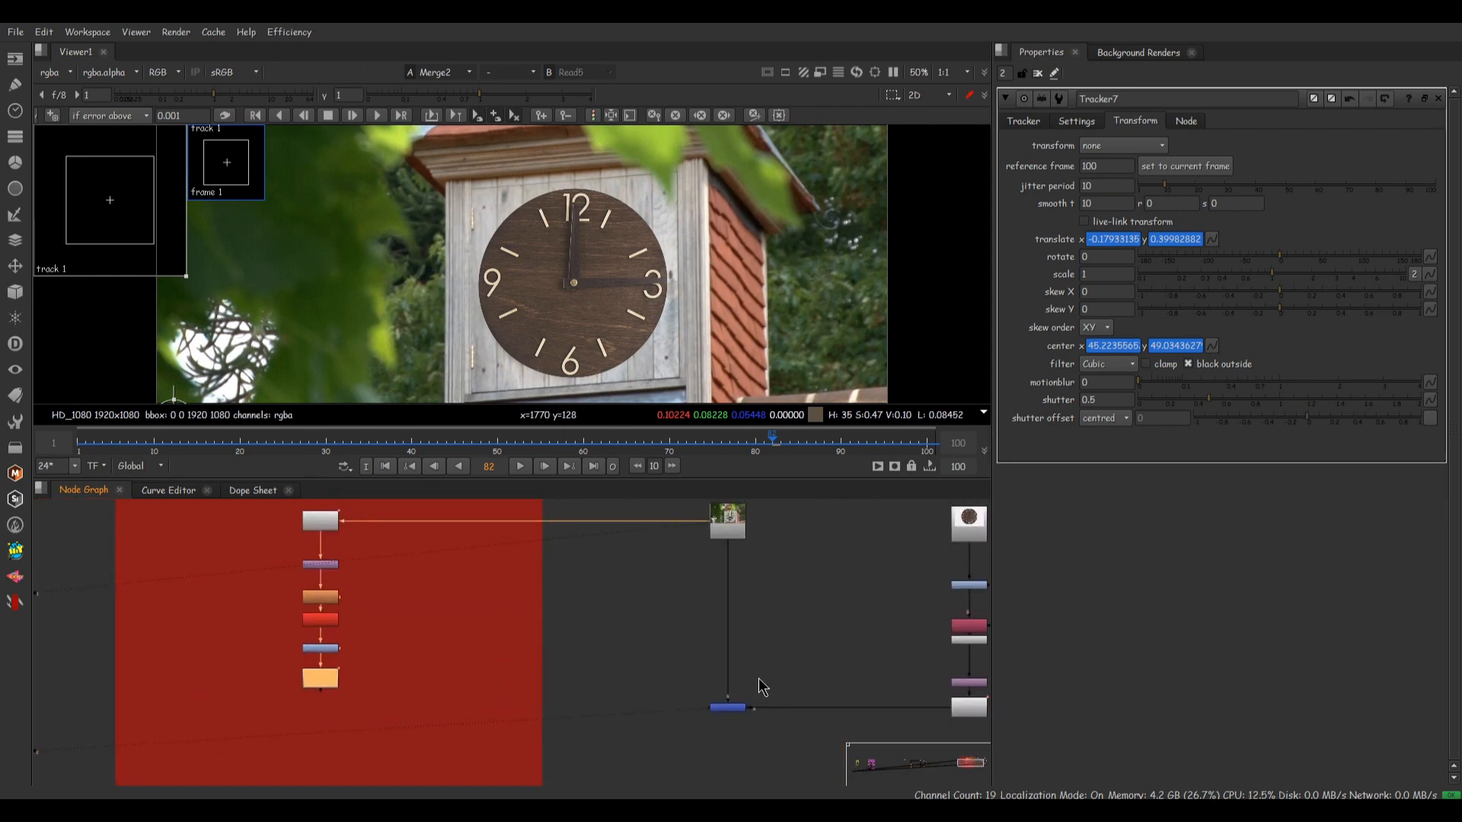
middle_click_drag(758, 677, 624, 659)
key("Tab")
type("defl")
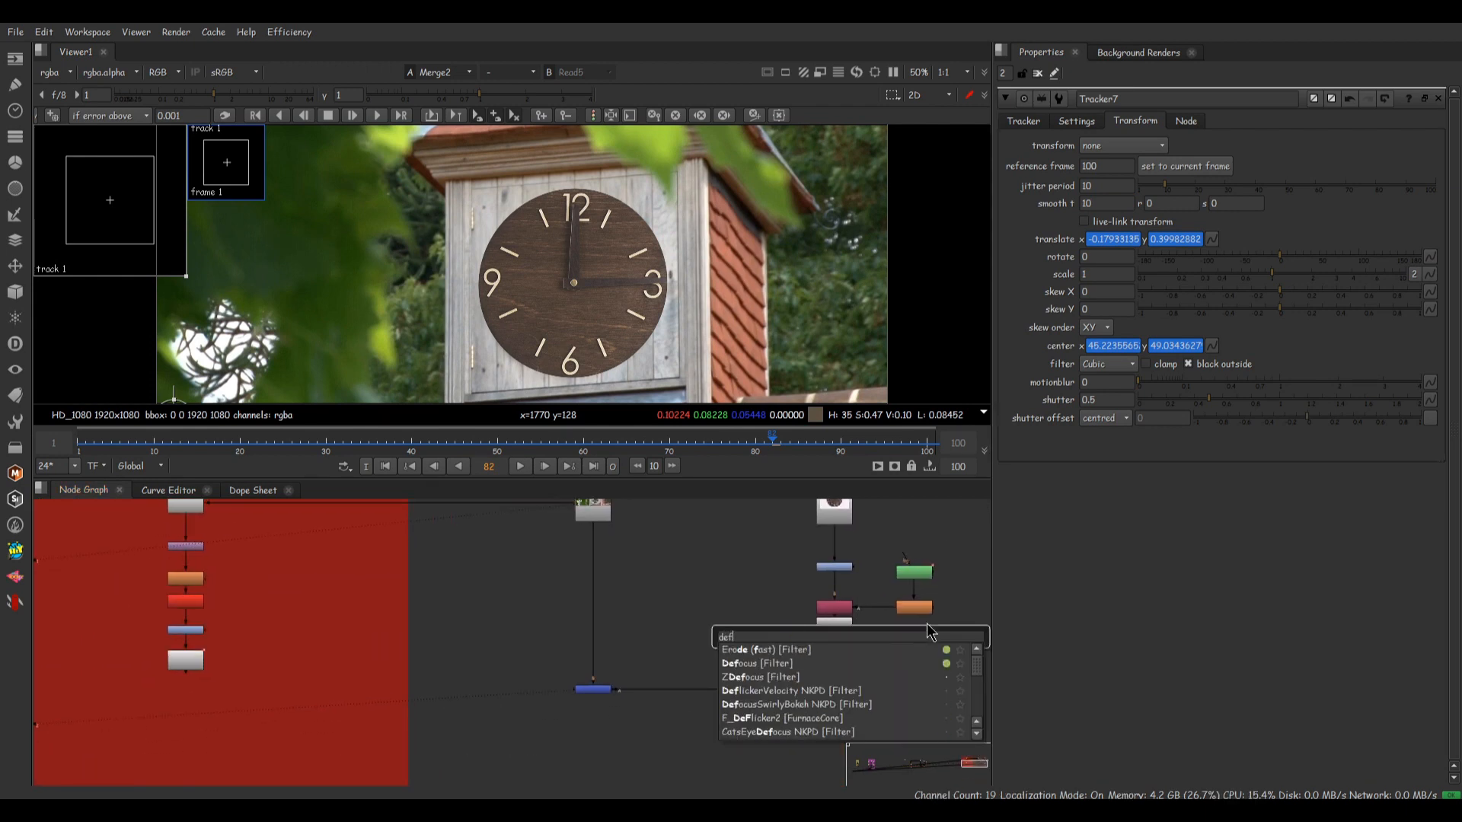
key("Down")
key("Down")
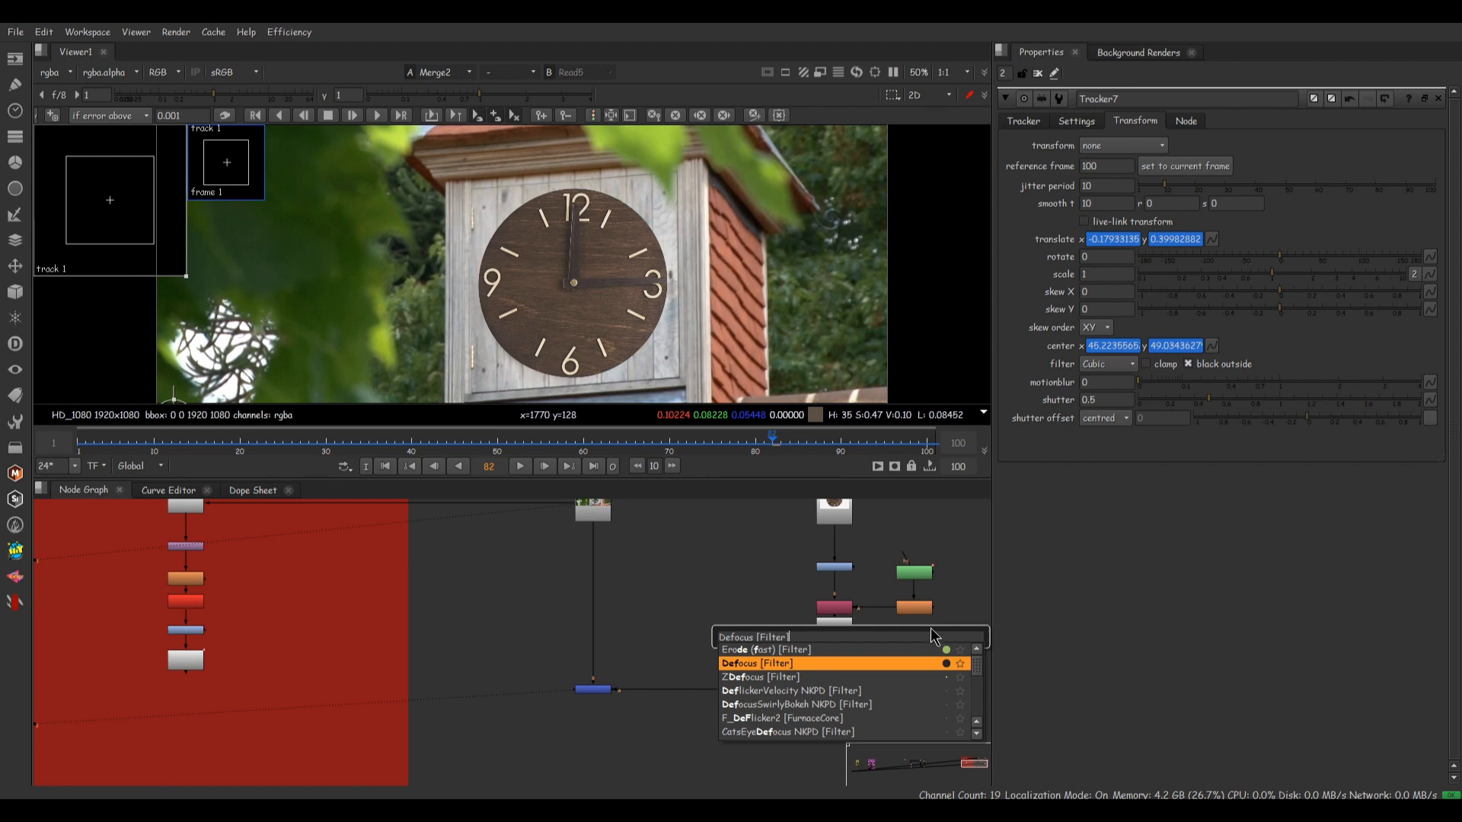
left_click(738, 663)
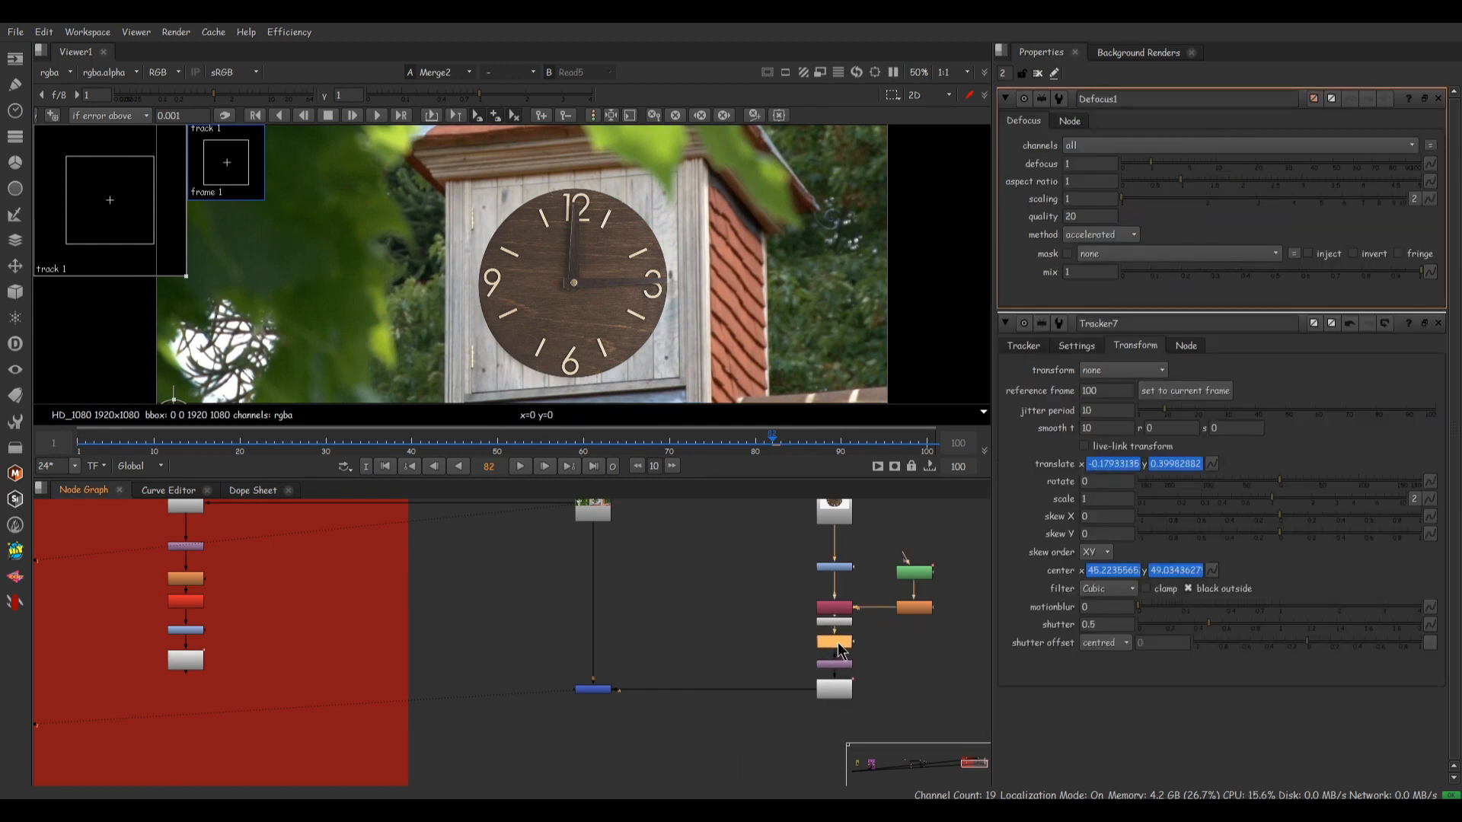
- Reopen the drift tracker's properties and add a CurveRemapper node beside the tracker in the red backdrop
double_click(193, 662)
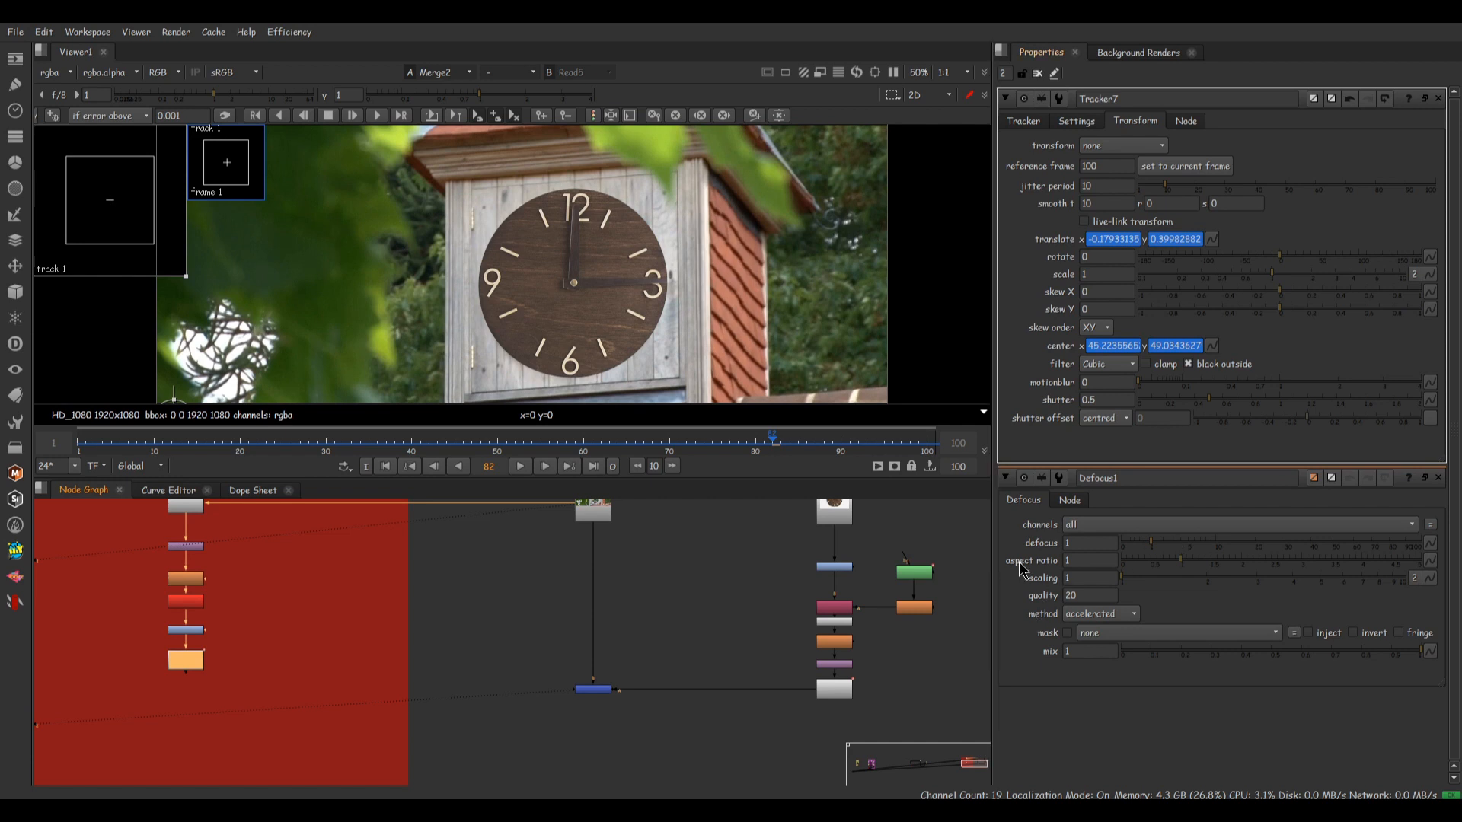
left_click(481, 755)
left_click_drag(176, 660, 175, 669)
left_click(237, 652)
left_click(13, 601)
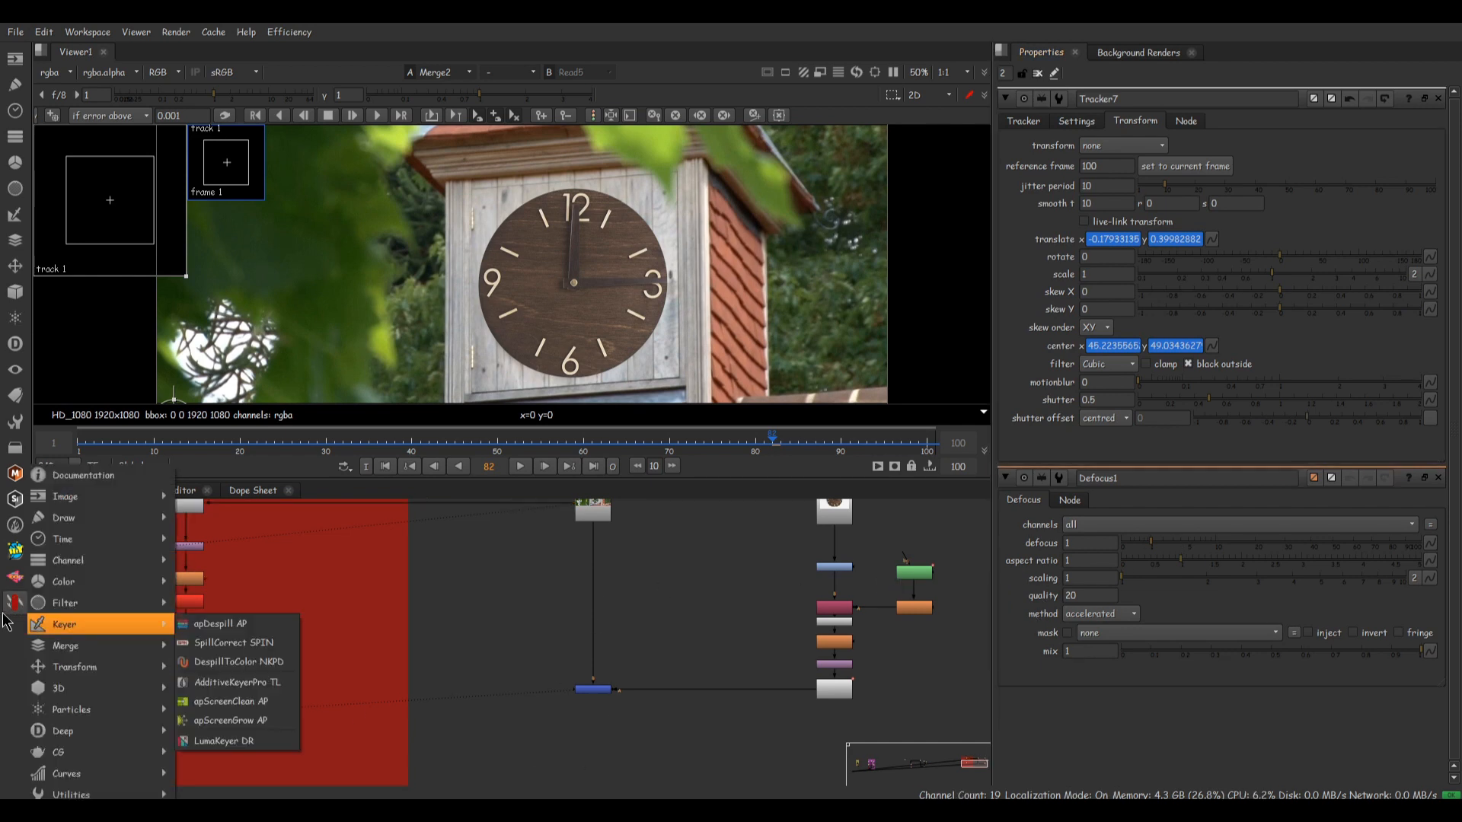
mouse_move(110, 776)
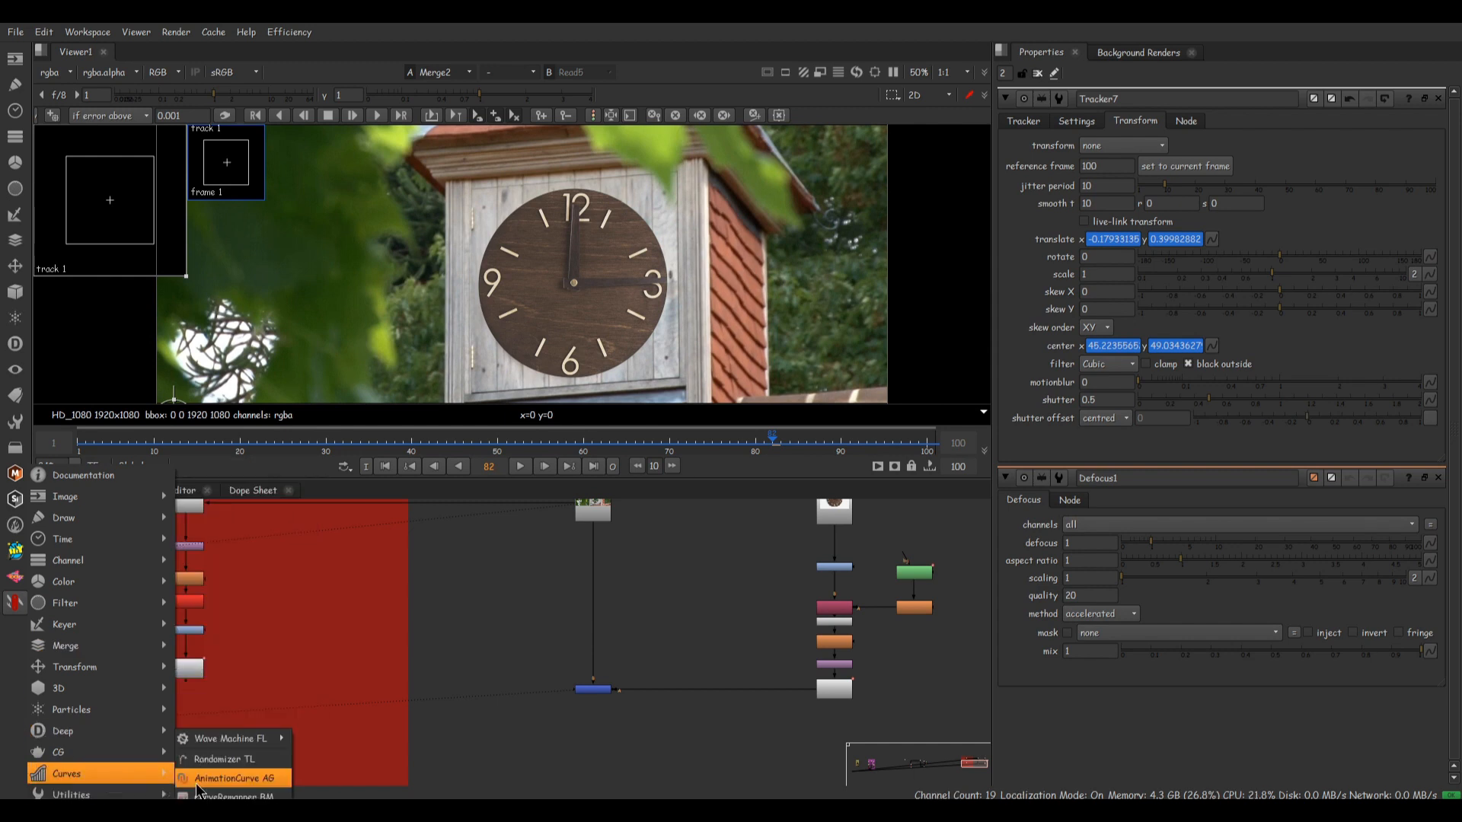
left_click(229, 796)
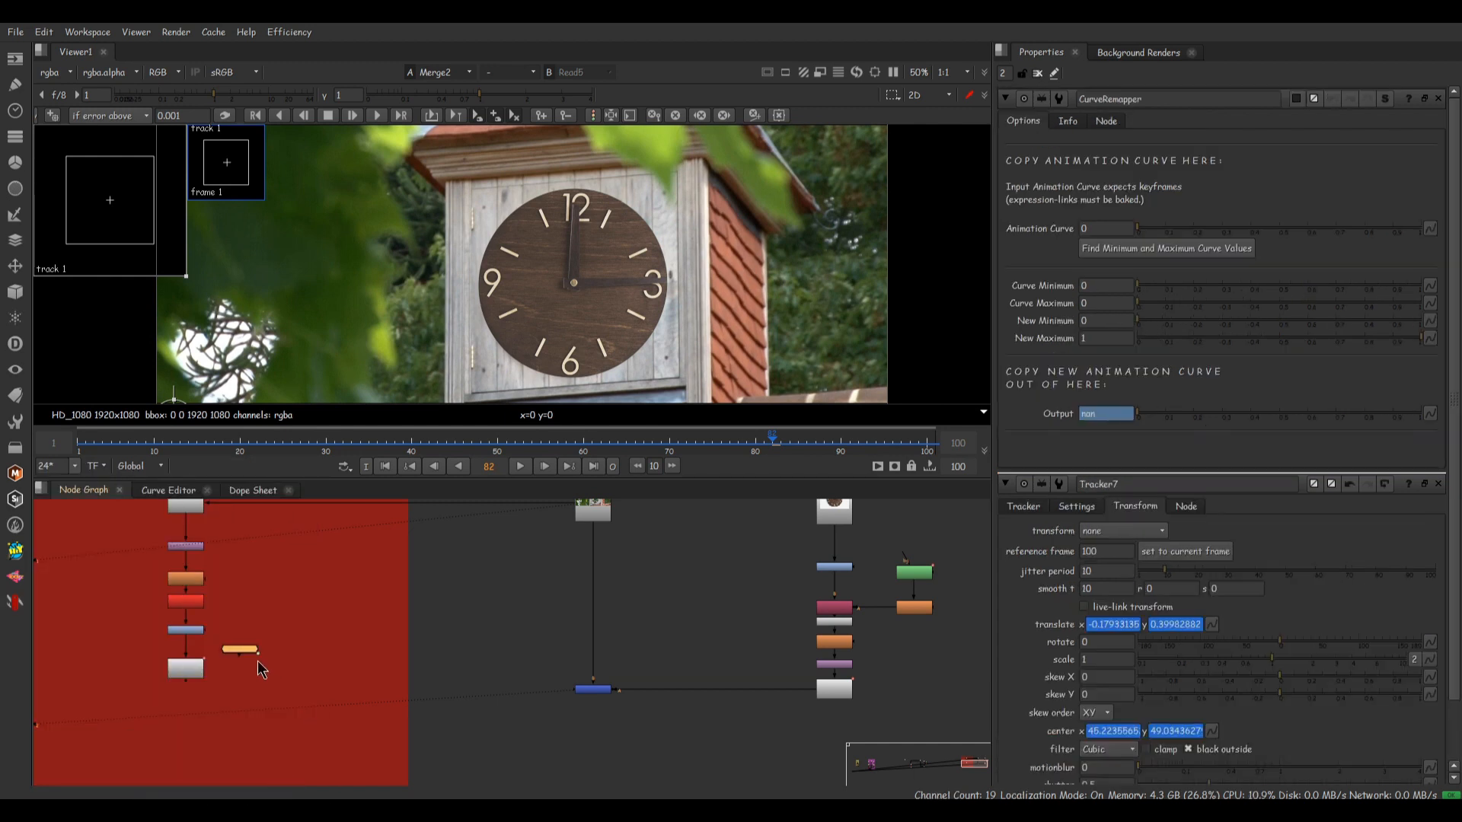
- Copy the drift tracker's translate x animation and paste it as absolute into the CurveRemapper's Animation Curve
scroll(257, 660, "up", 3)
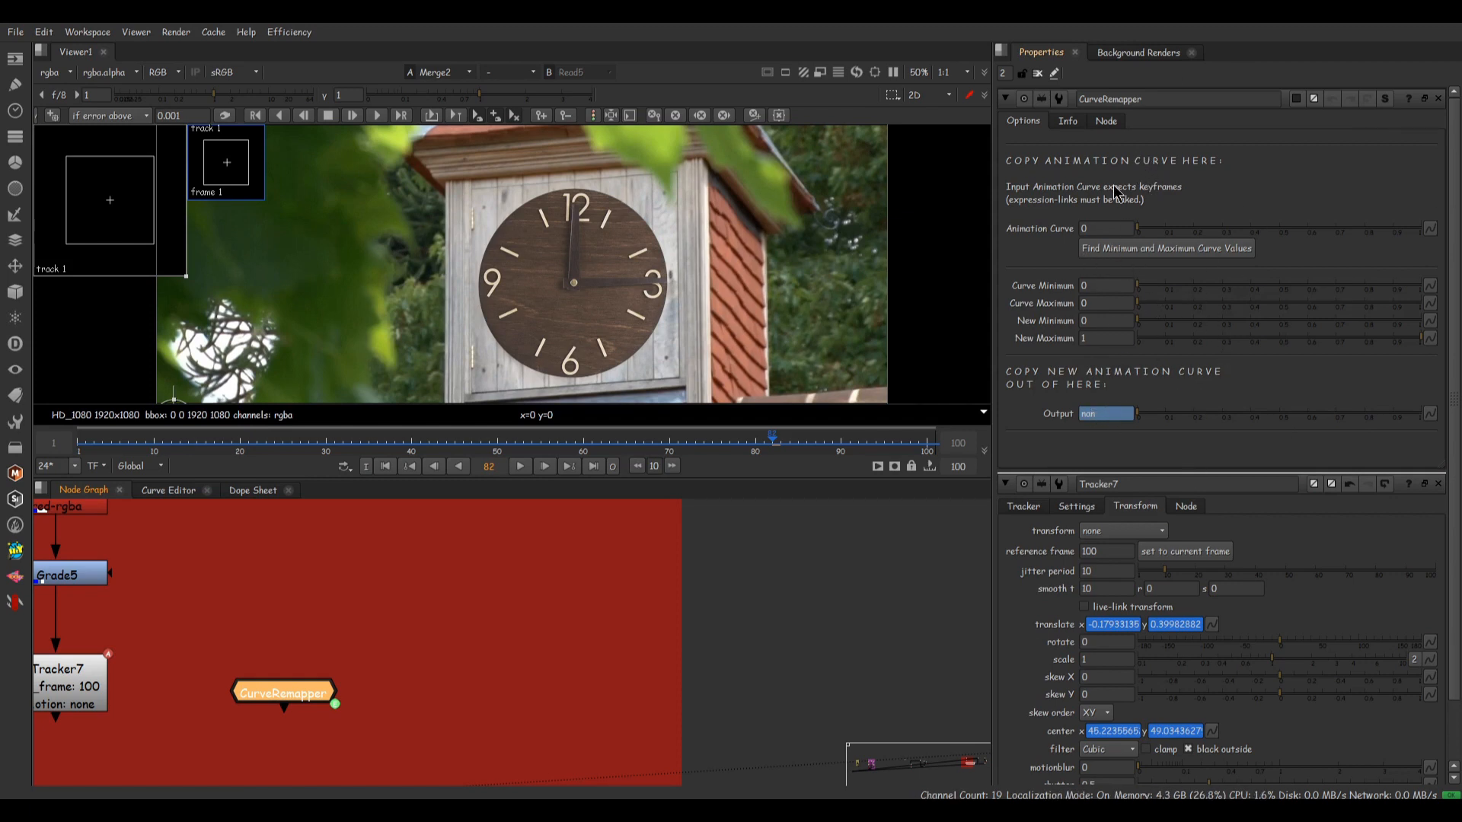
scroll(652, 571, "down", 3)
double_click(313, 666)
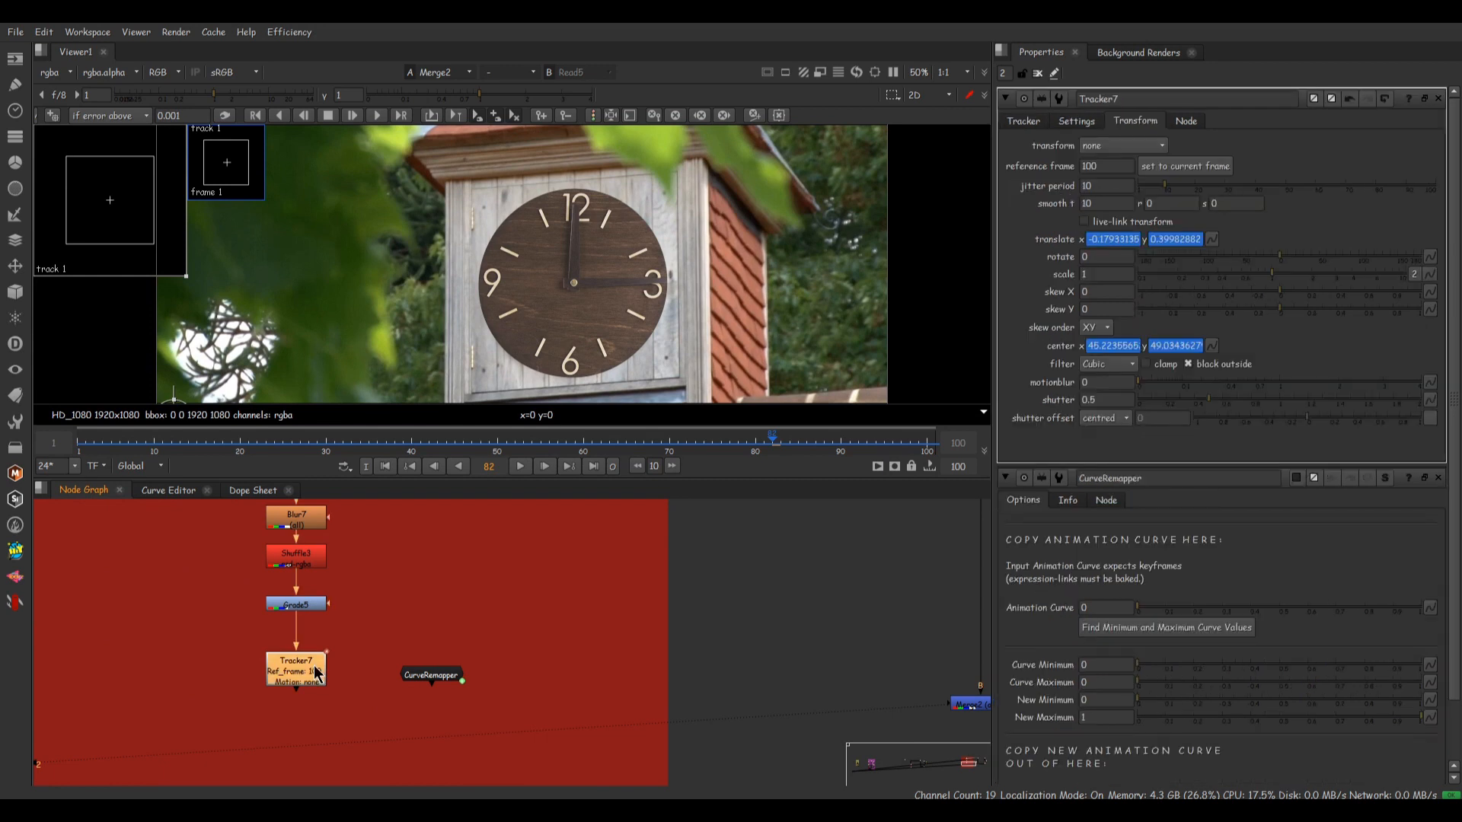
left_click(1211, 241)
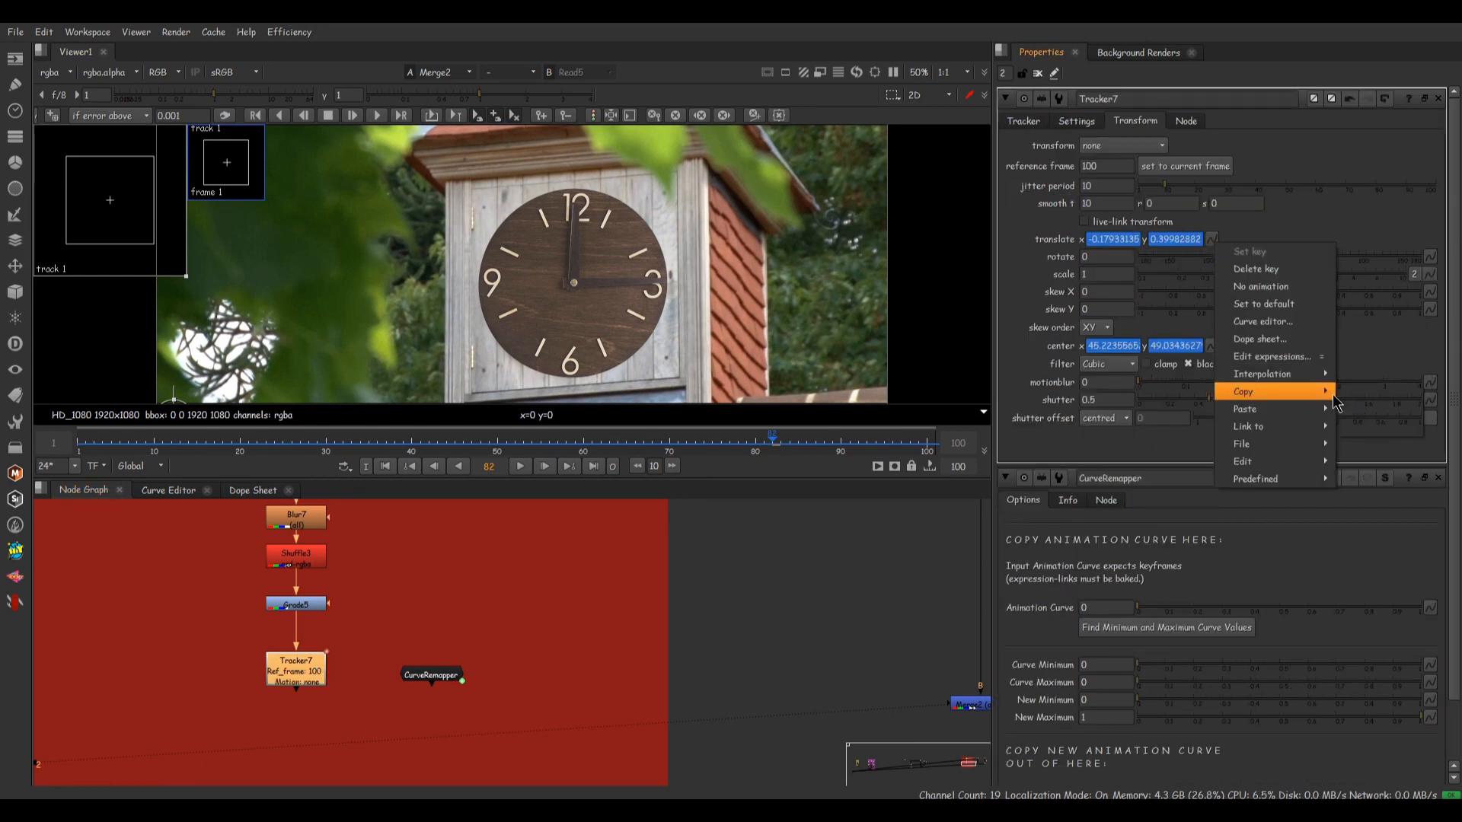
mouse_move(1336, 404)
left_click(1384, 423)
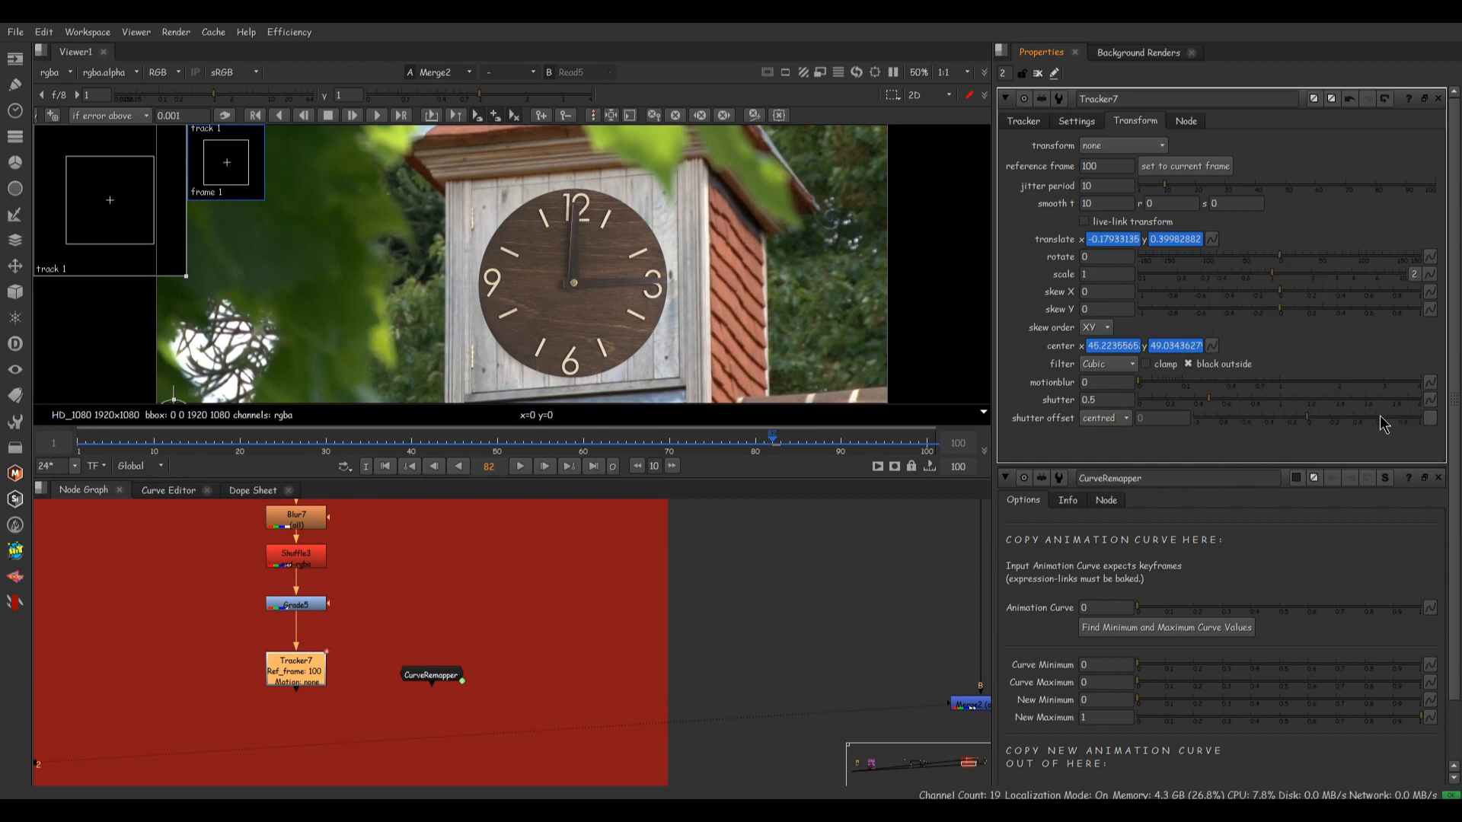
double_click(438, 673)
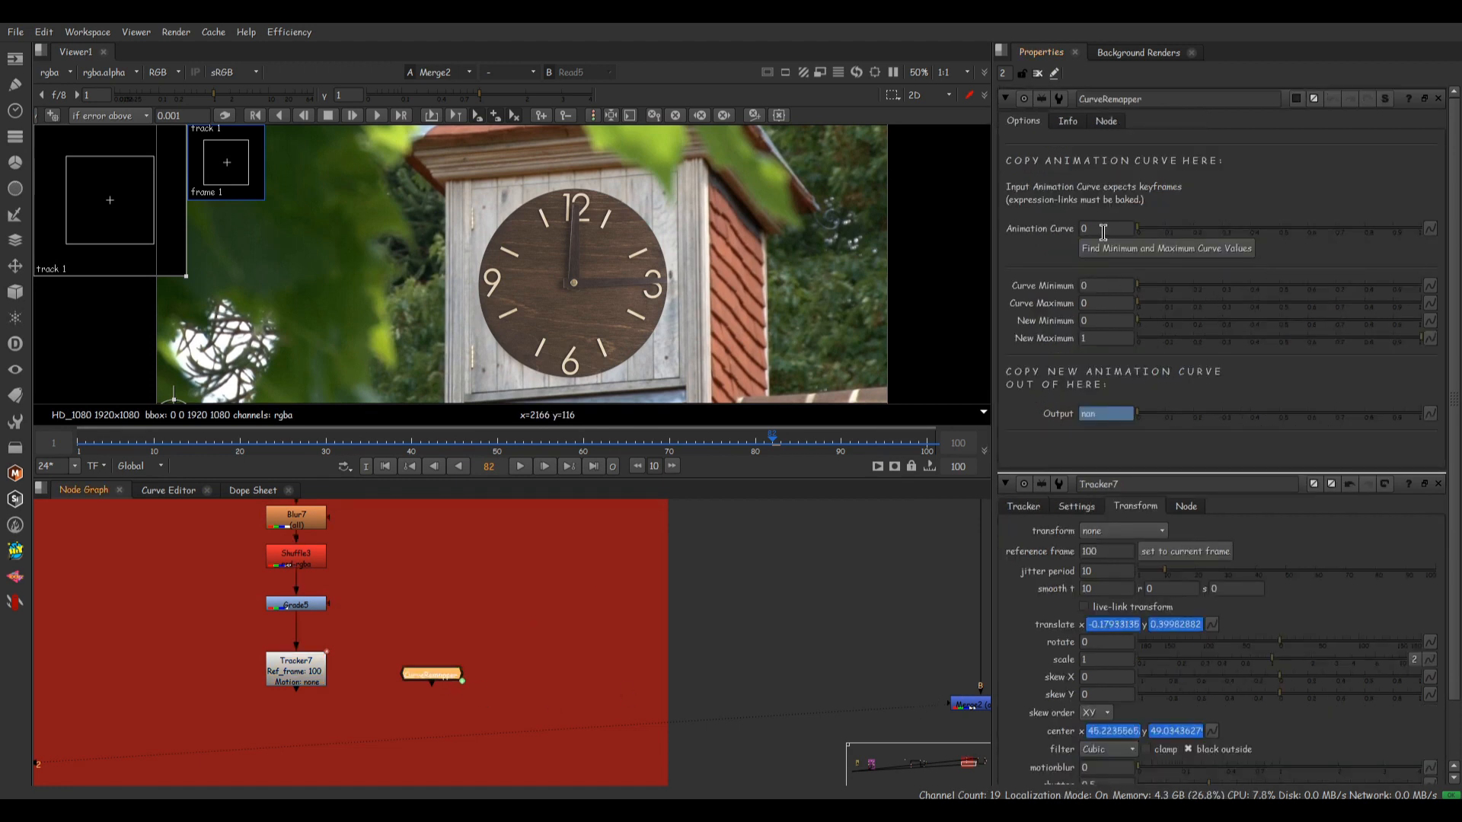
right_click(1104, 230)
mouse_move(1150, 395)
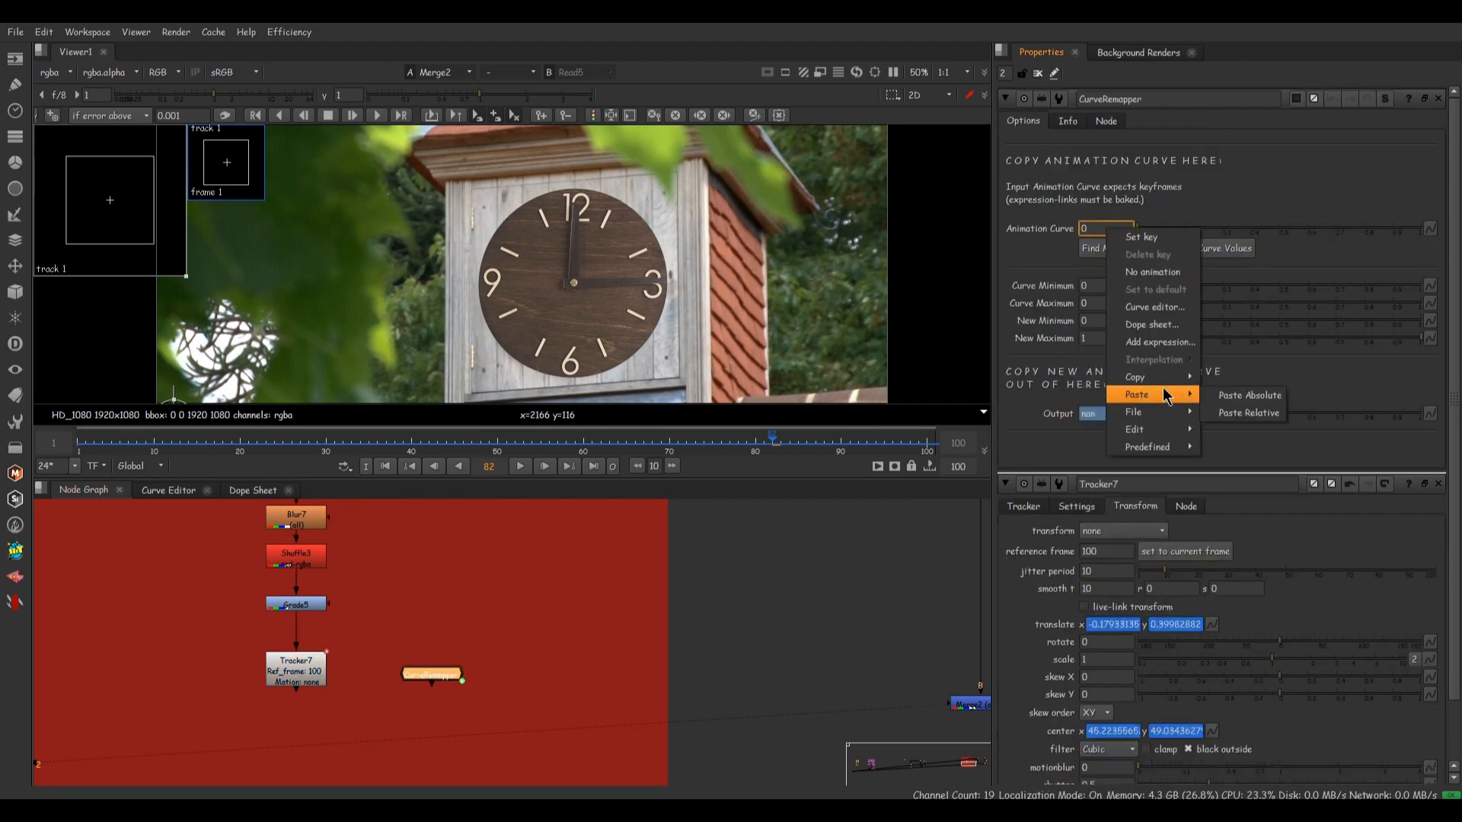
left_click(1234, 396)
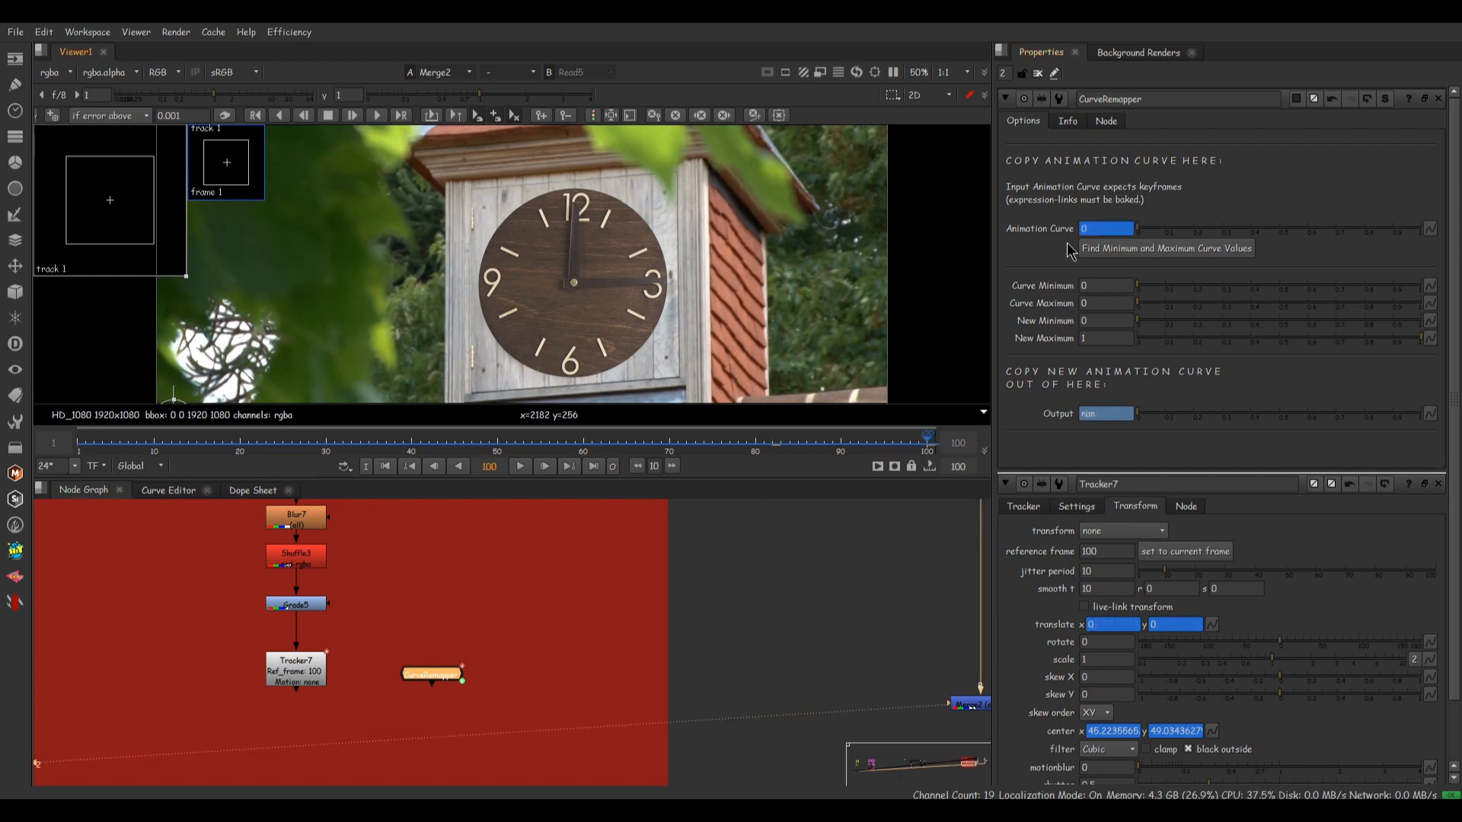
- Find the pasted curve's minimum and maximum values in the CurveRemapper, and check its input and output at early and late frames
left_click(81, 447)
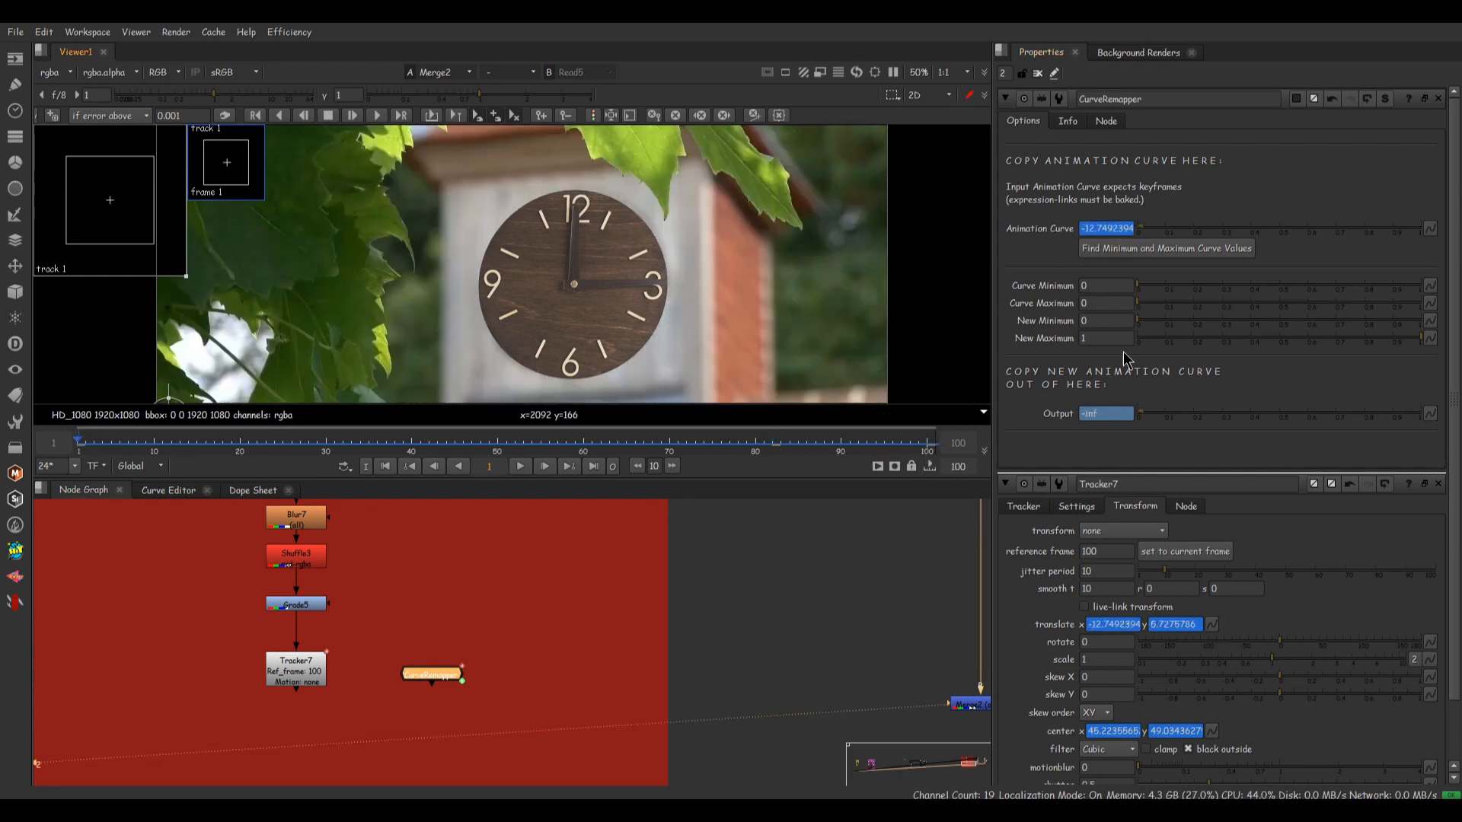
left_click_drag(617, 443, 772, 457)
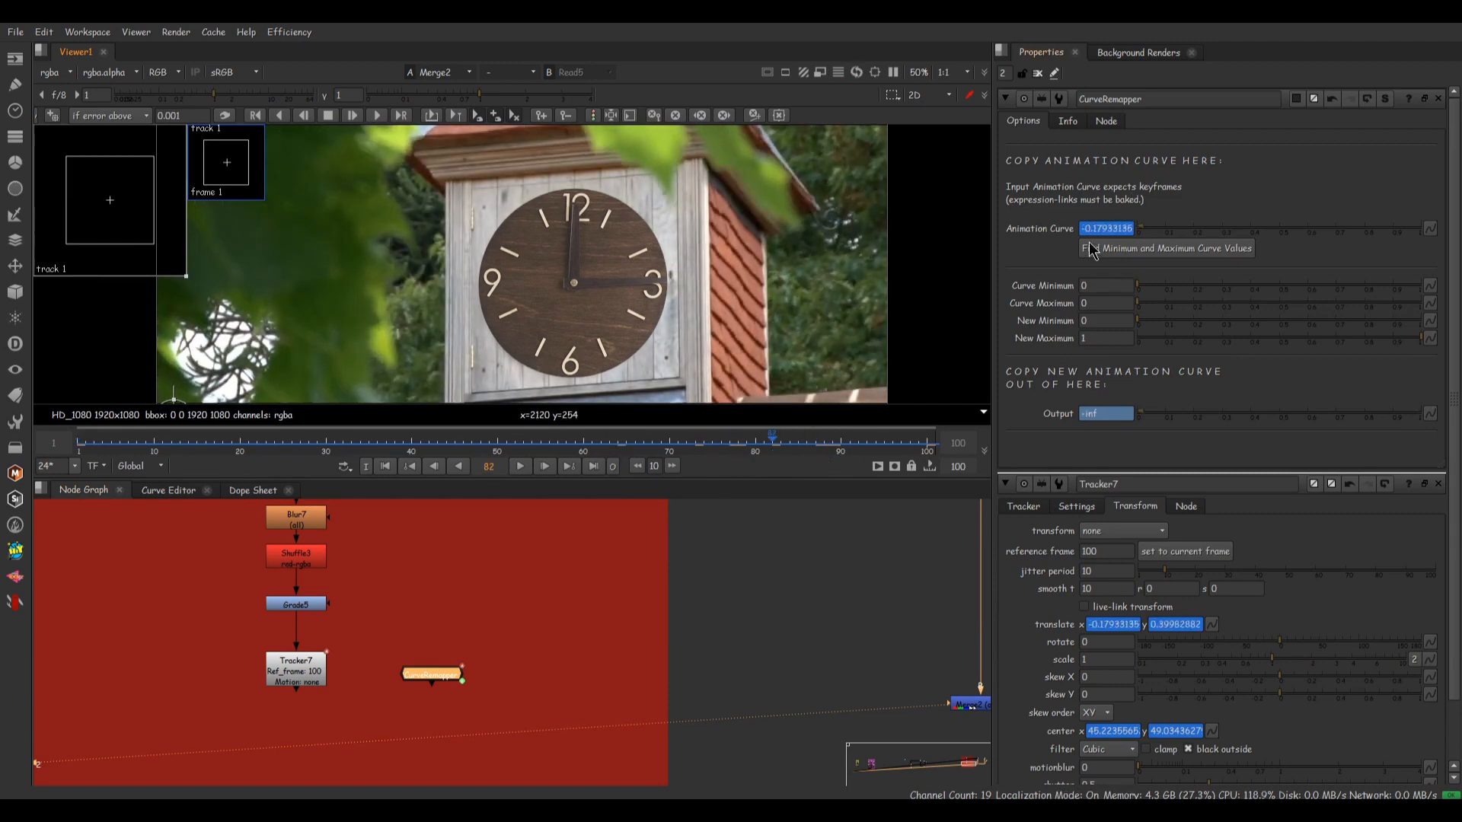
left_click(925, 449)
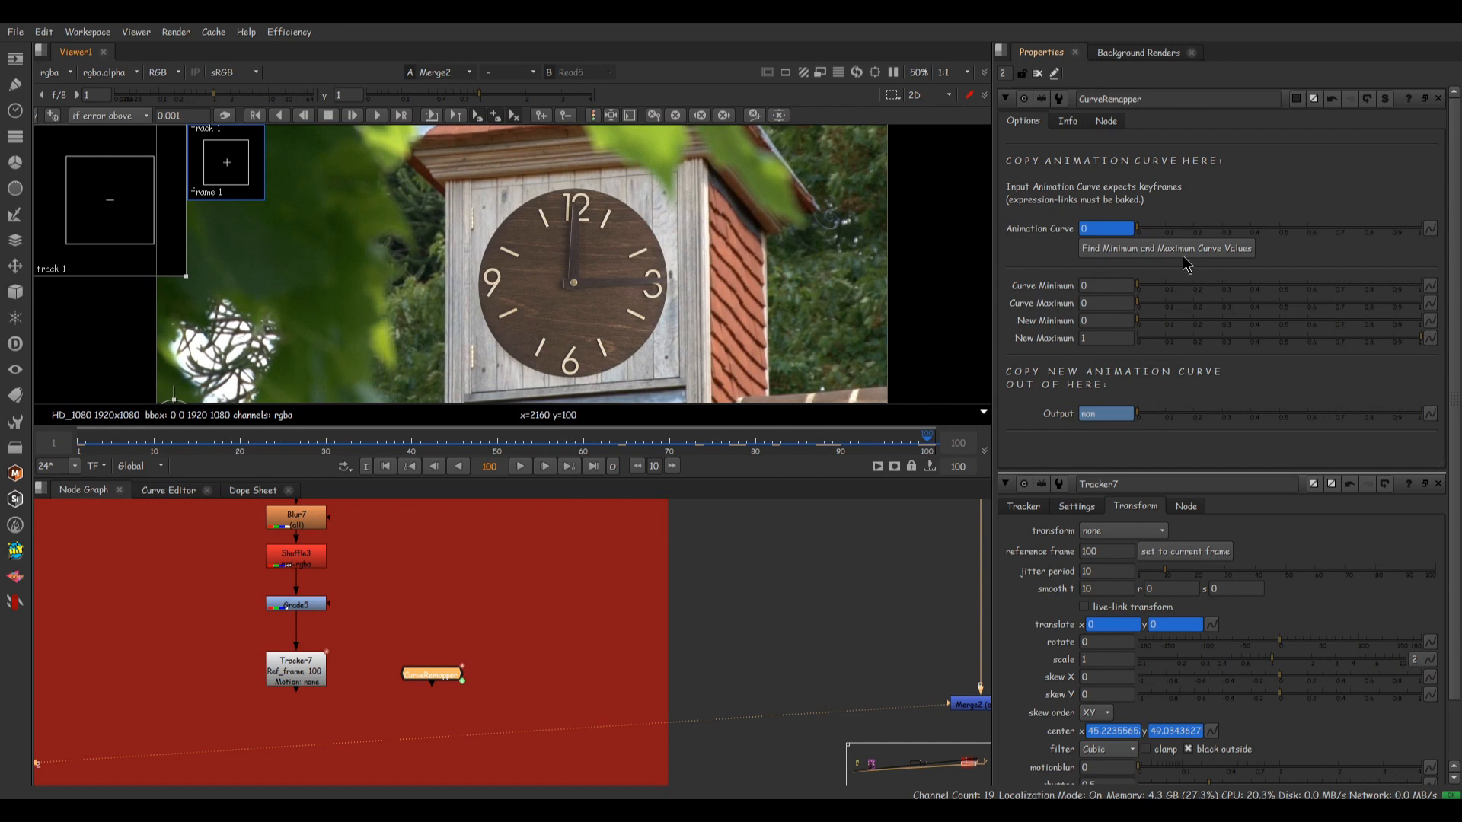
left_click(1147, 249)
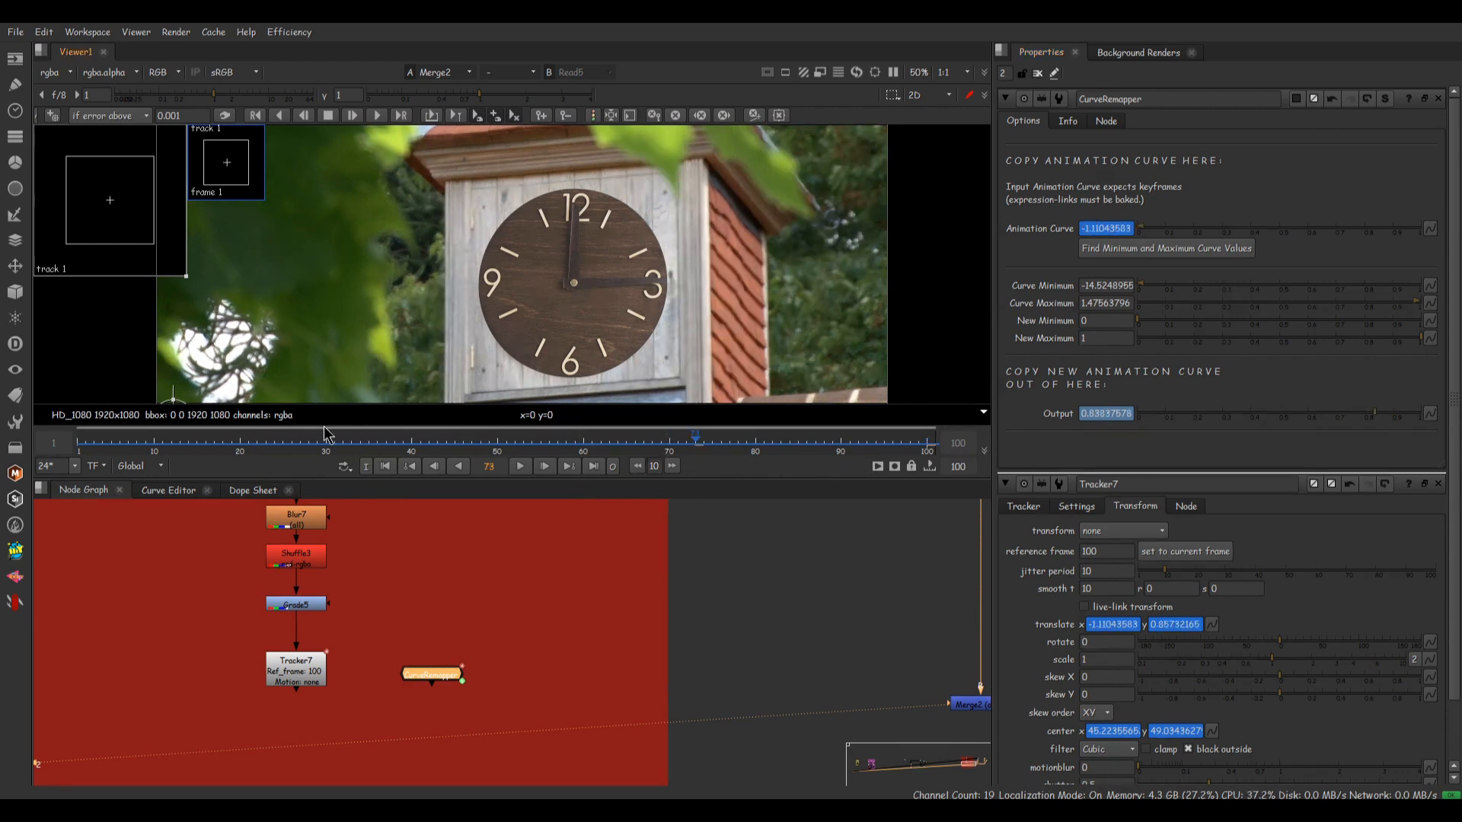
left_click(301, 441)
left_click(86, 441)
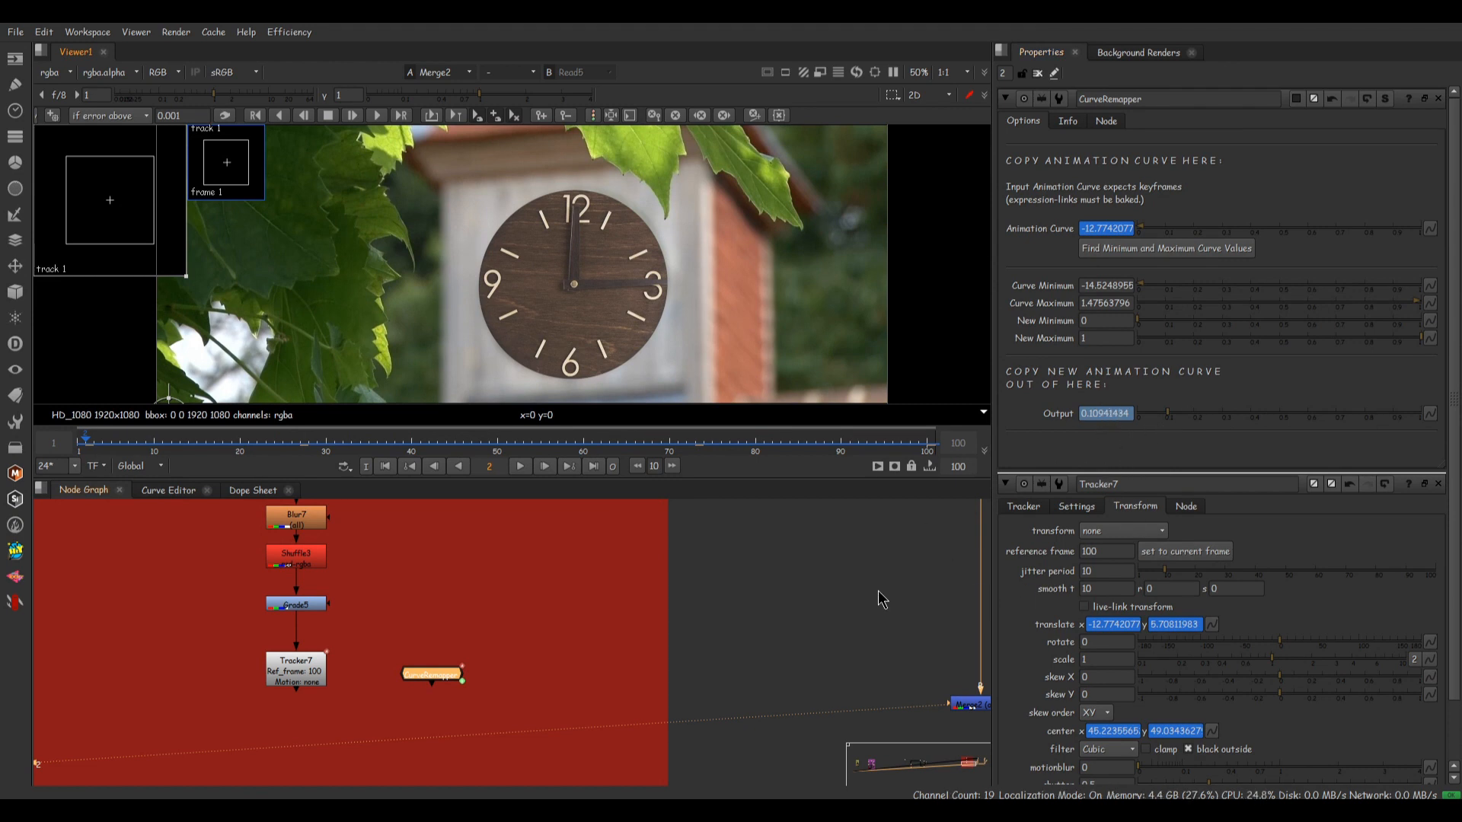
- Compare the CurveRemapper's curveOutput and curveValue in the Curve Editor, viewing them together and individually
left_click(754, 620)
left_click(297, 683)
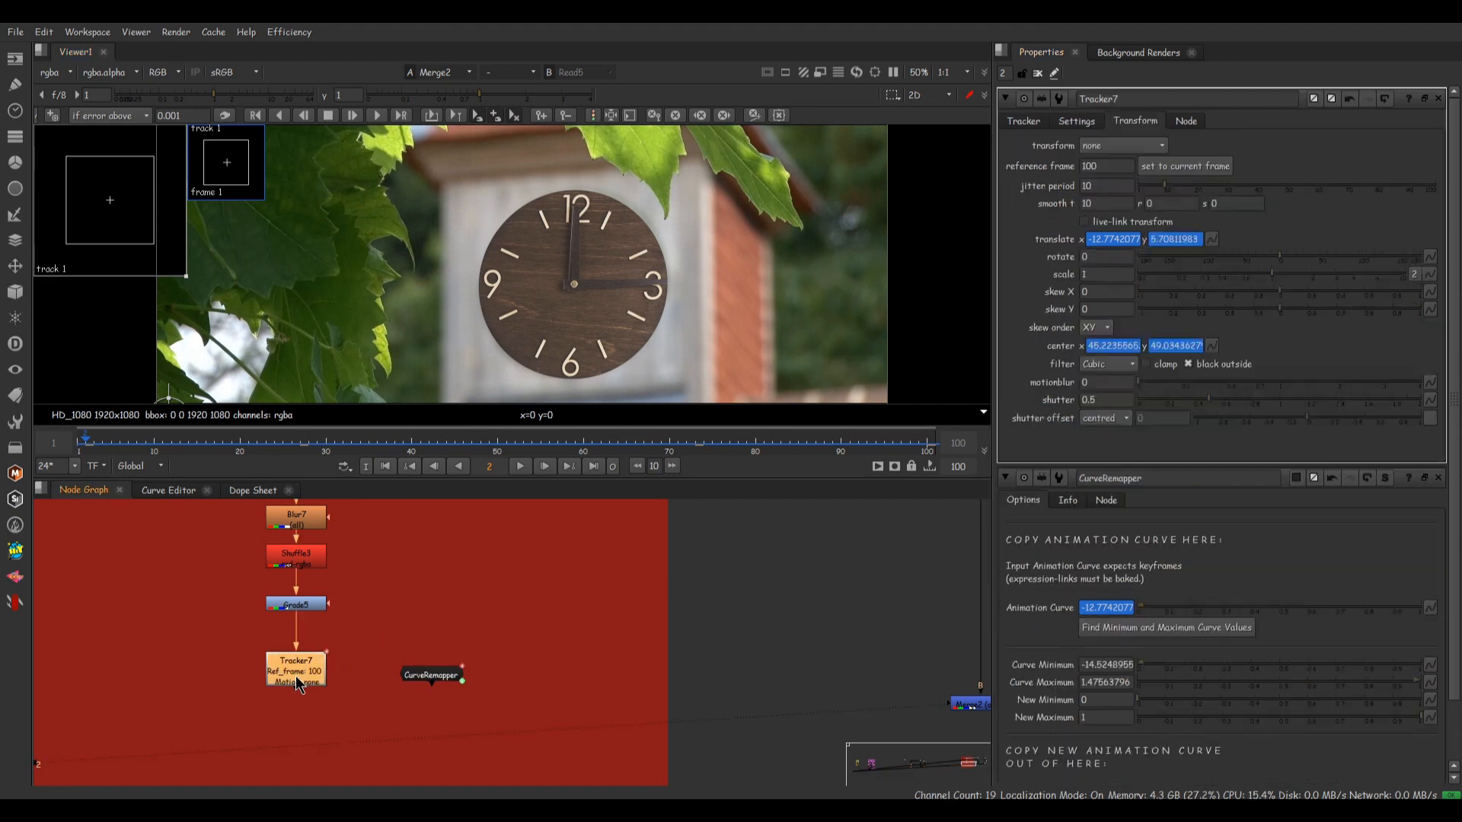
left_click(169, 490)
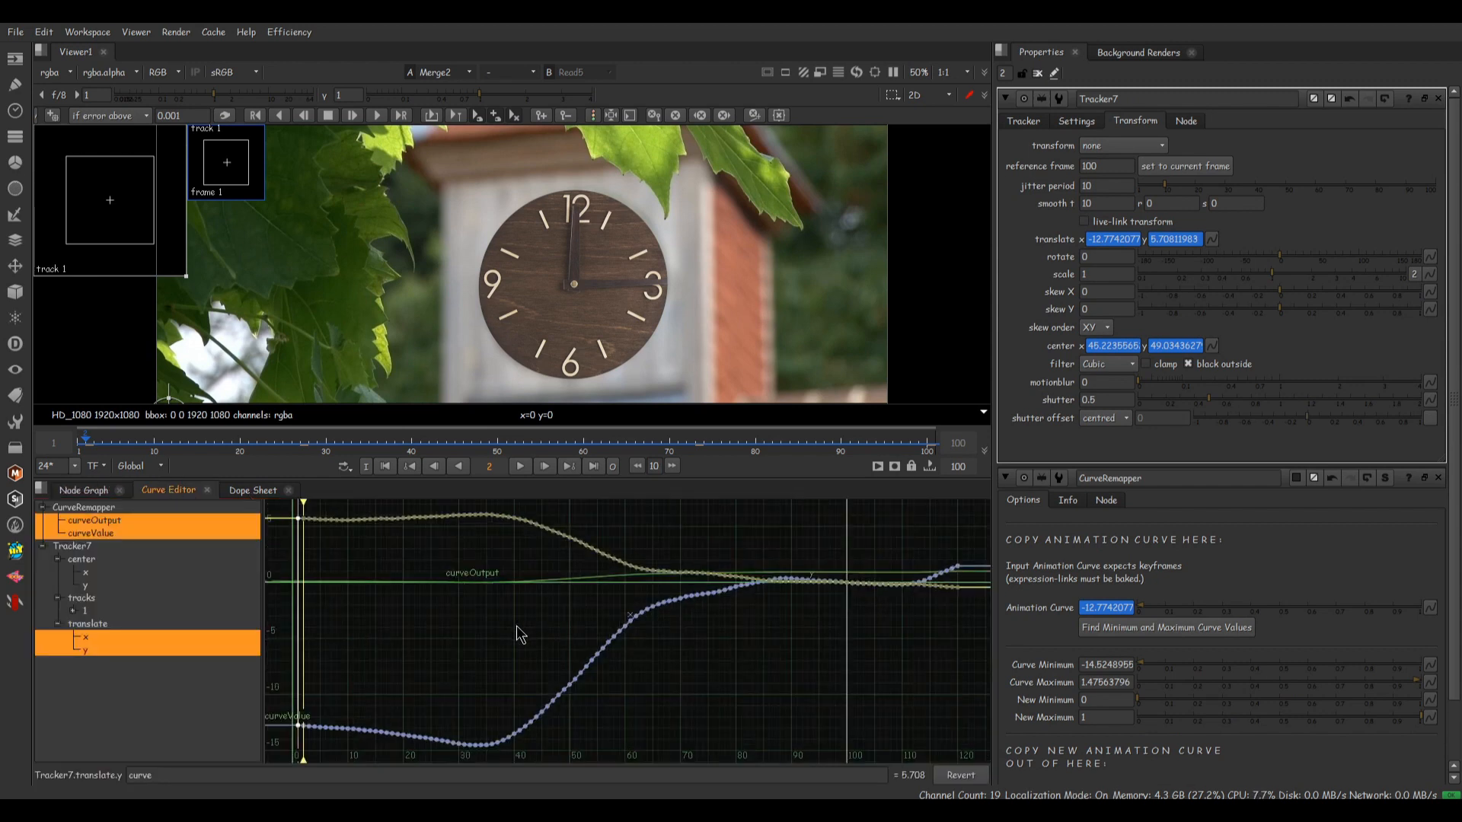
left_click(110, 523)
left_click(106, 532, "shift")
scroll(656, 664, "down", 1)
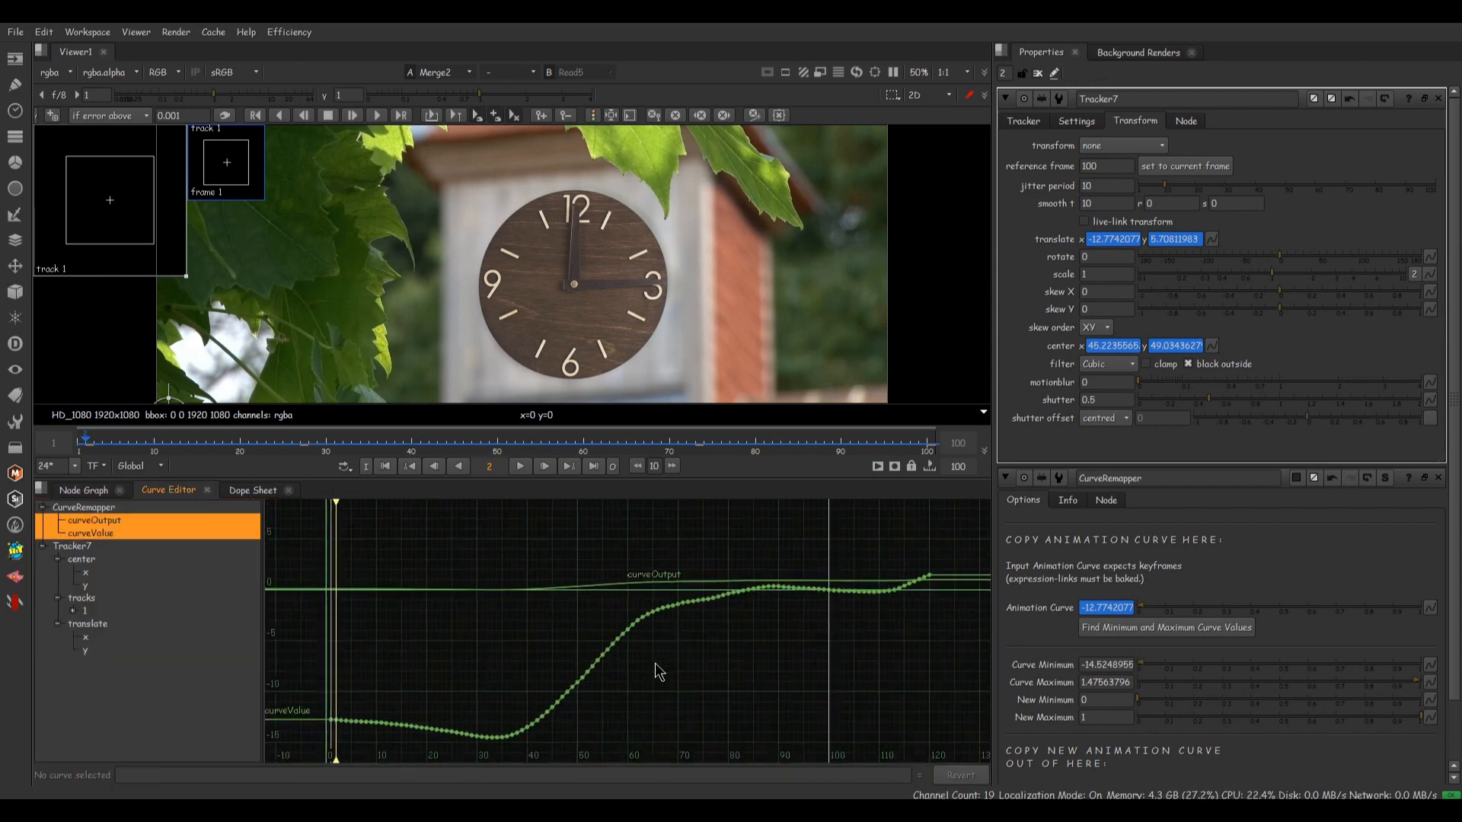
scroll(658, 671, "down", 1)
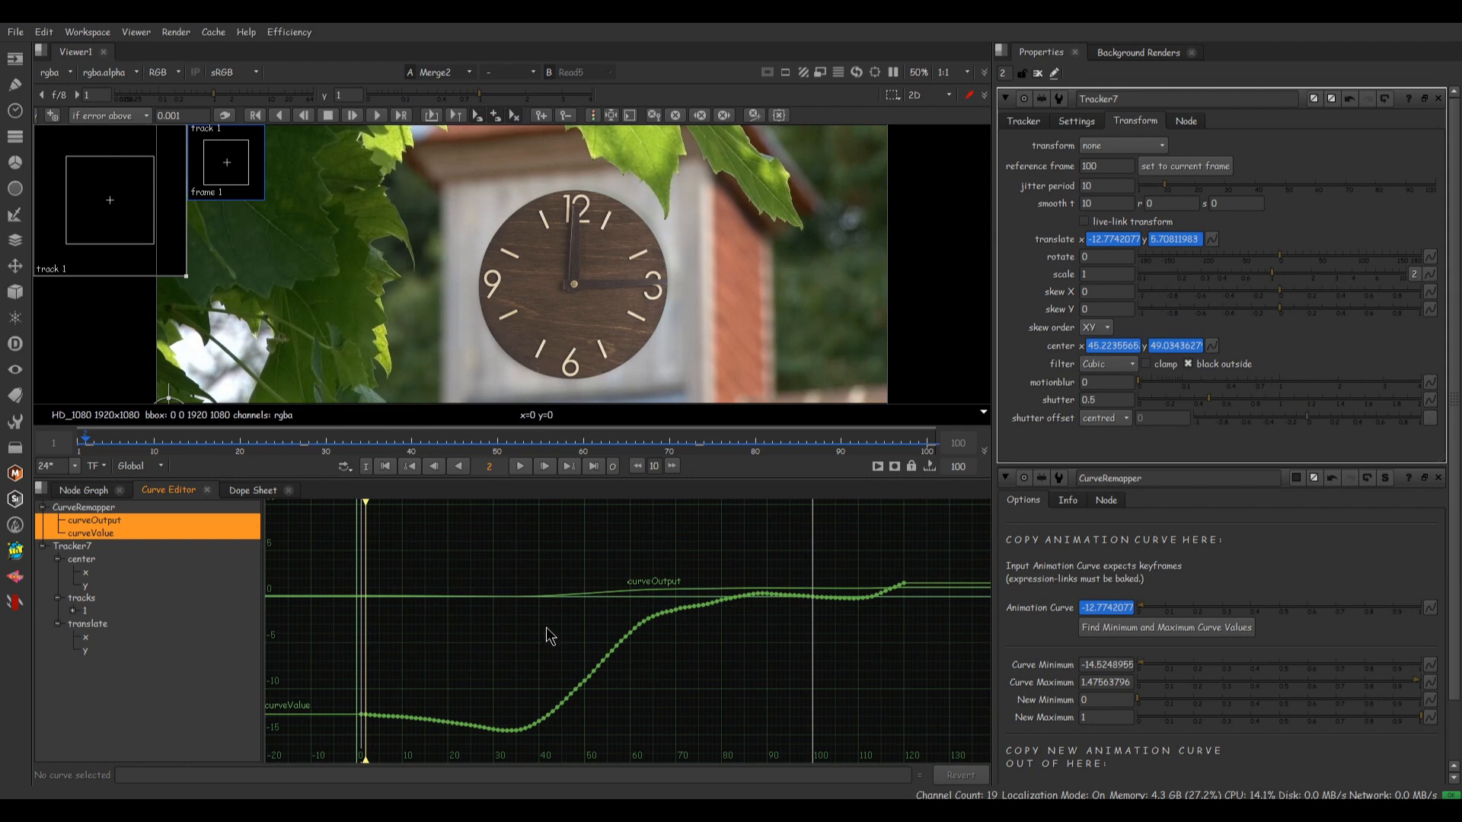
left_click(121, 534)
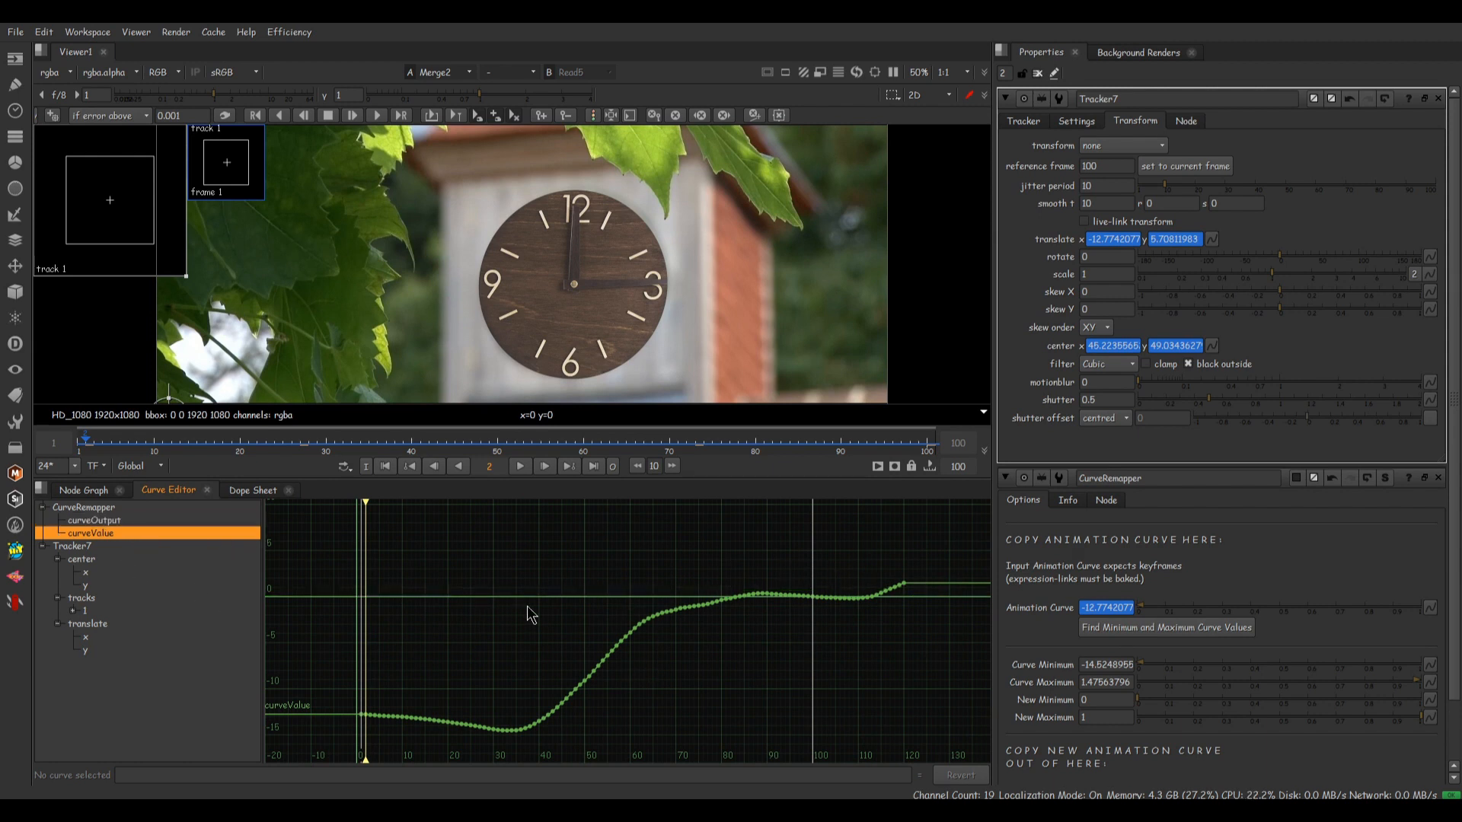
left_click(122, 521)
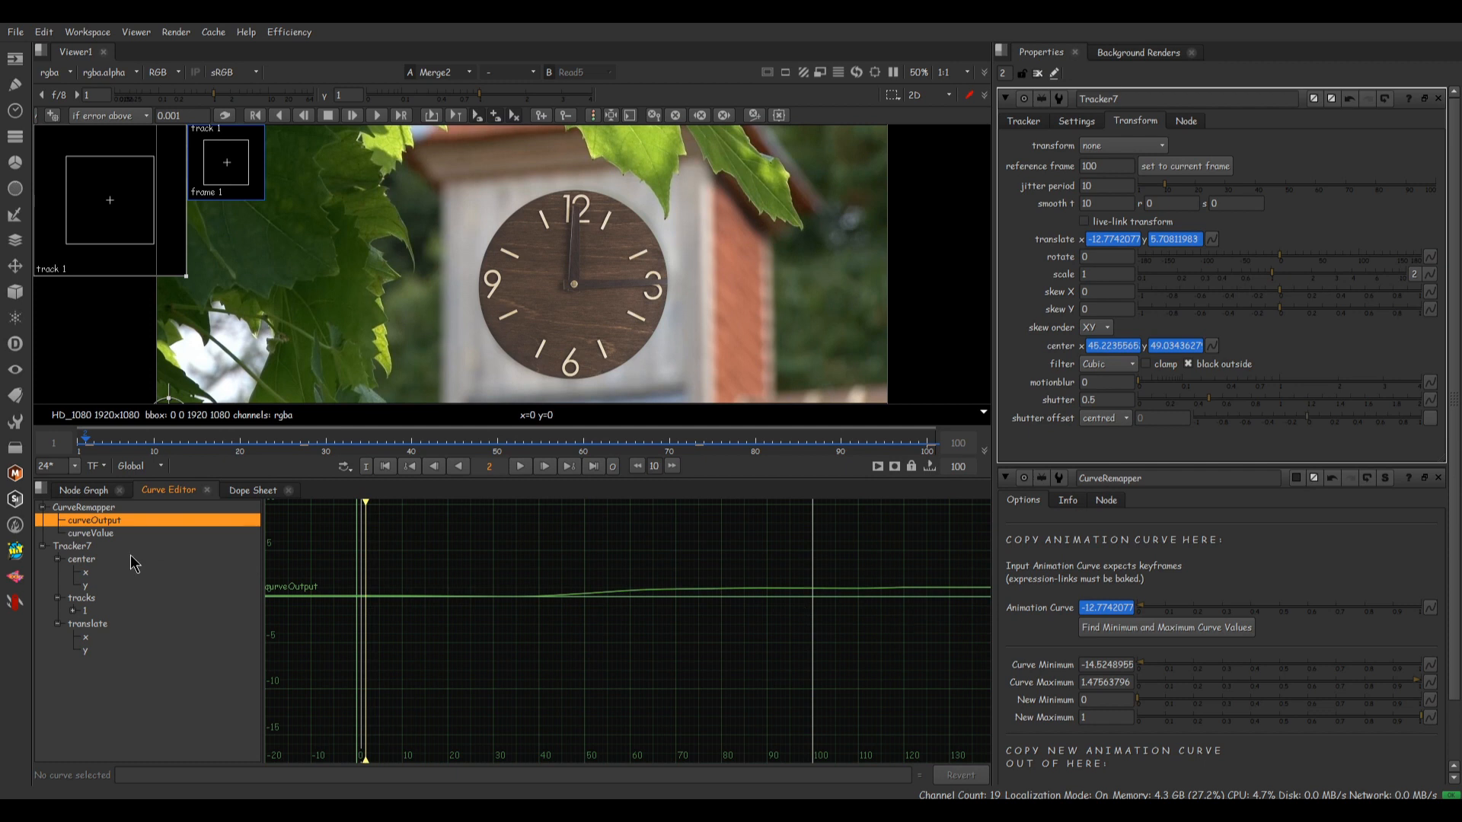
left_click(114, 533, "shift")
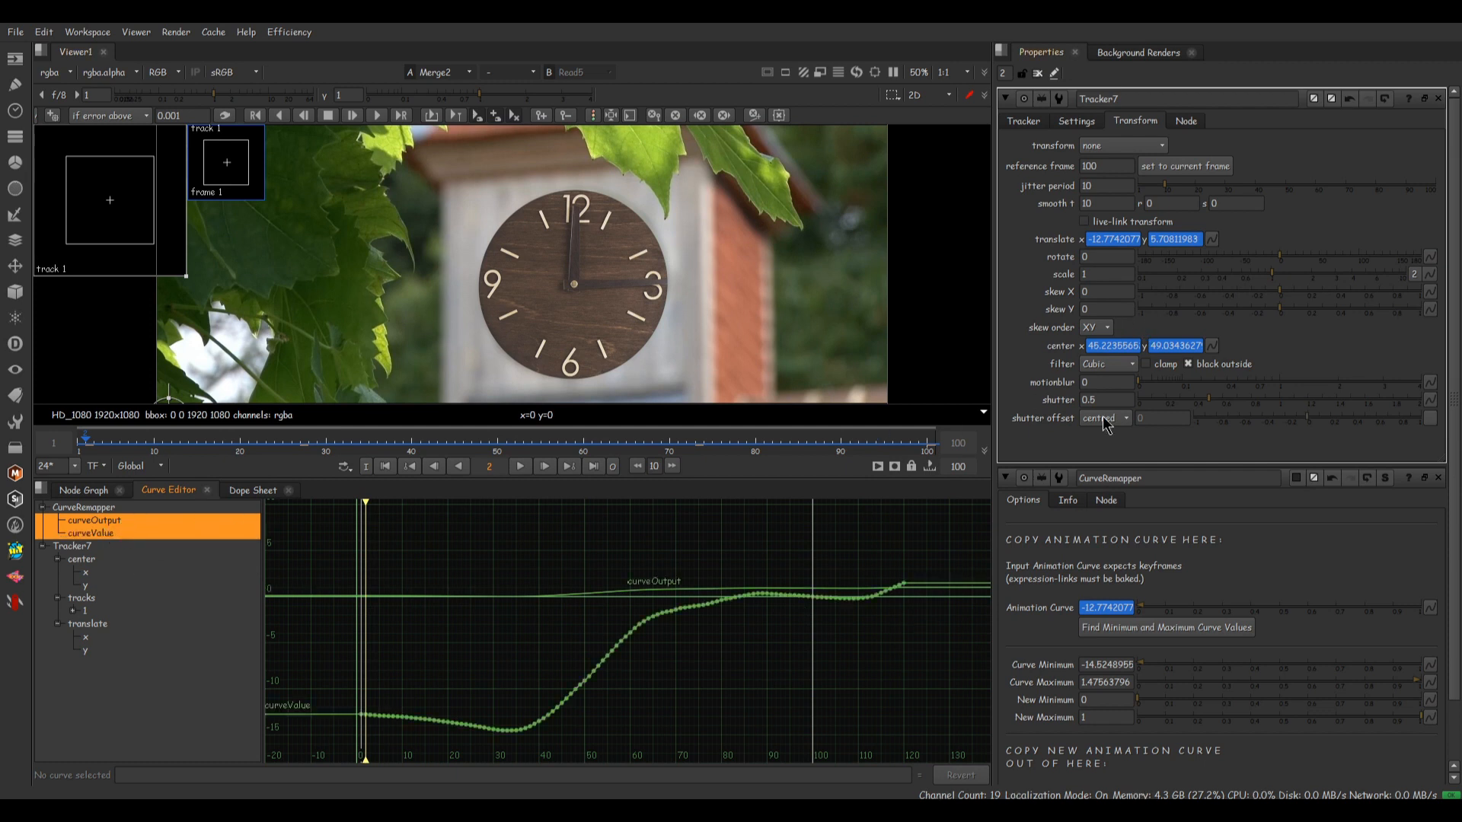
- Lower the CurveRemapper's New Minimum into negative values until curveOutput roughly follows the original curveValue shape
left_click(1082, 699)
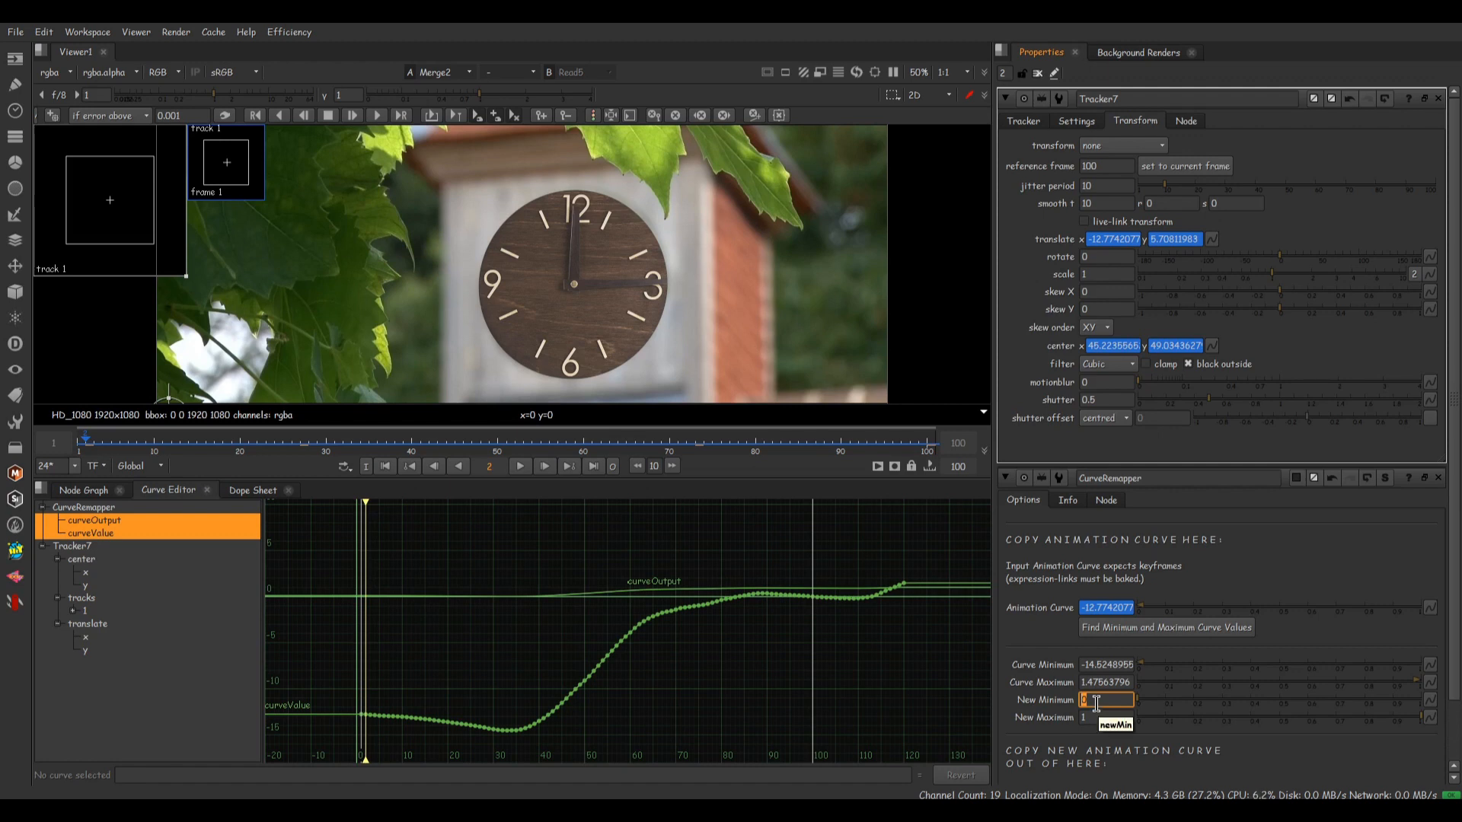
type("-5")
key("Down")
key("Down")
key("Down")
key("Down")
key("Down")
key("Down")
key("Down")
key("Down")
key("Down")
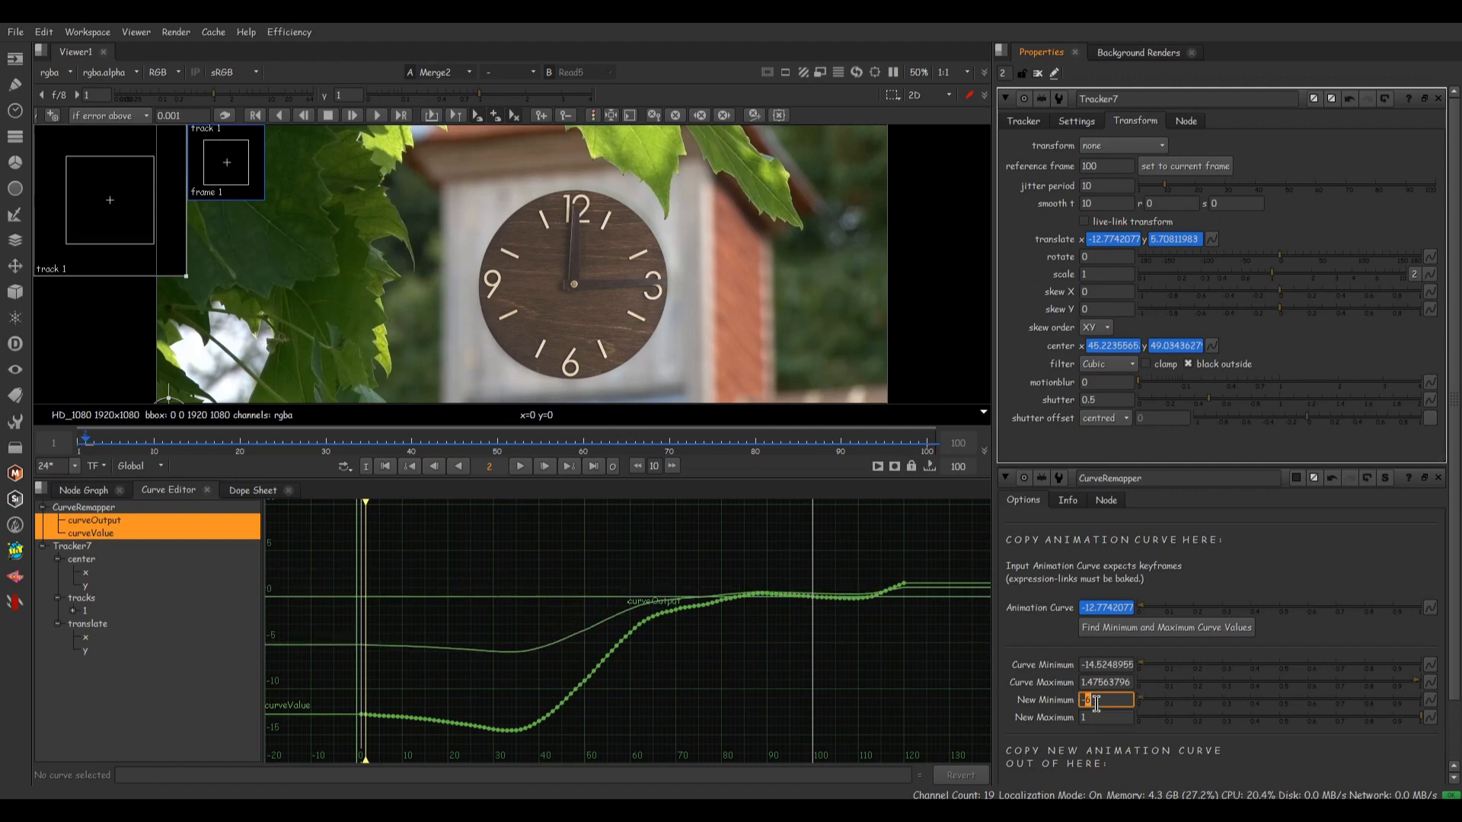
key("Down")
key("Down")
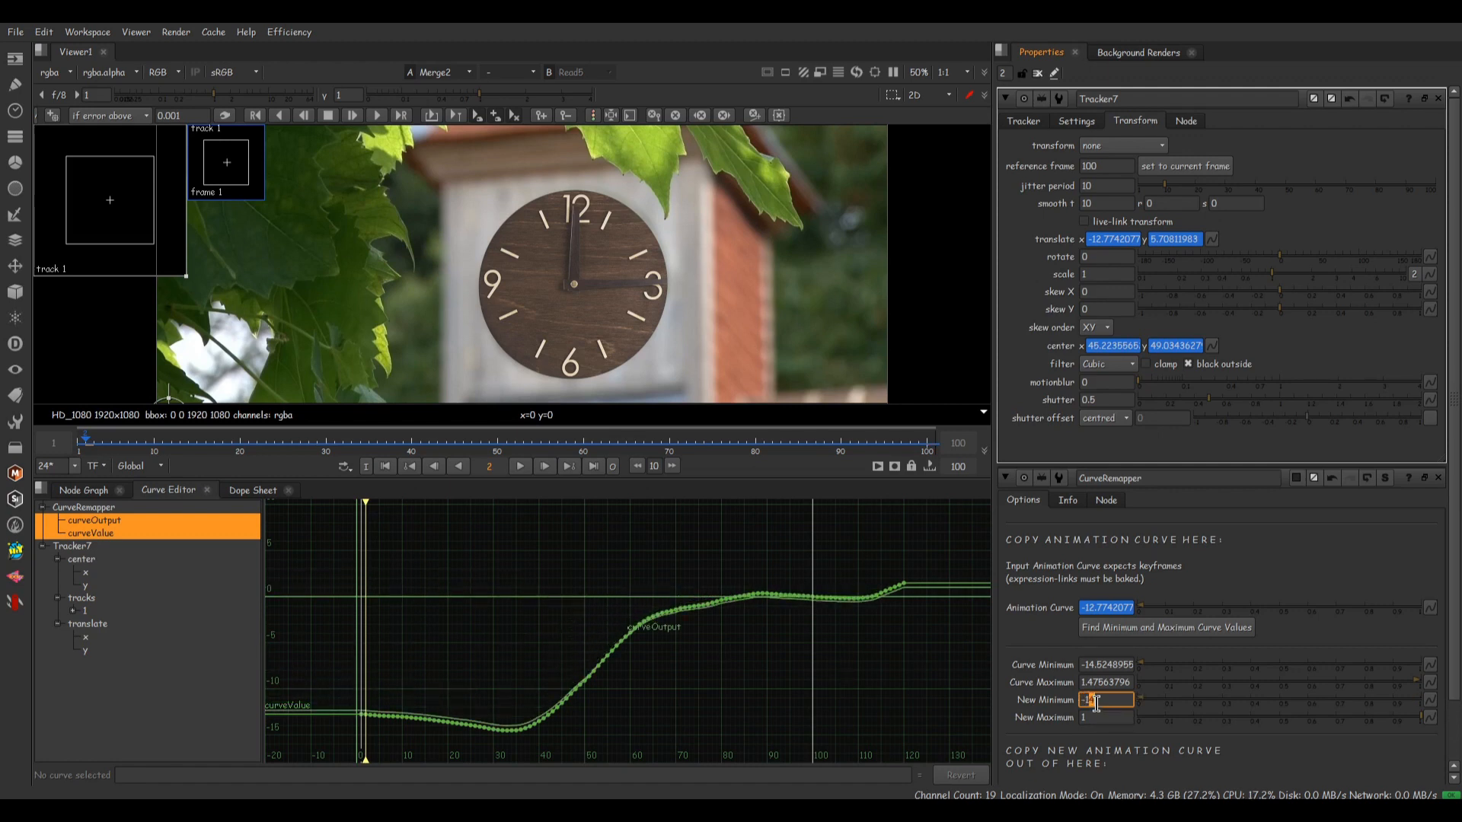
- Set the CurveRemapper's New Minimum to -14.4 and New Maximum to 1.4, and compare curveOutput with curveValue in the Curve Editor
key("Down")
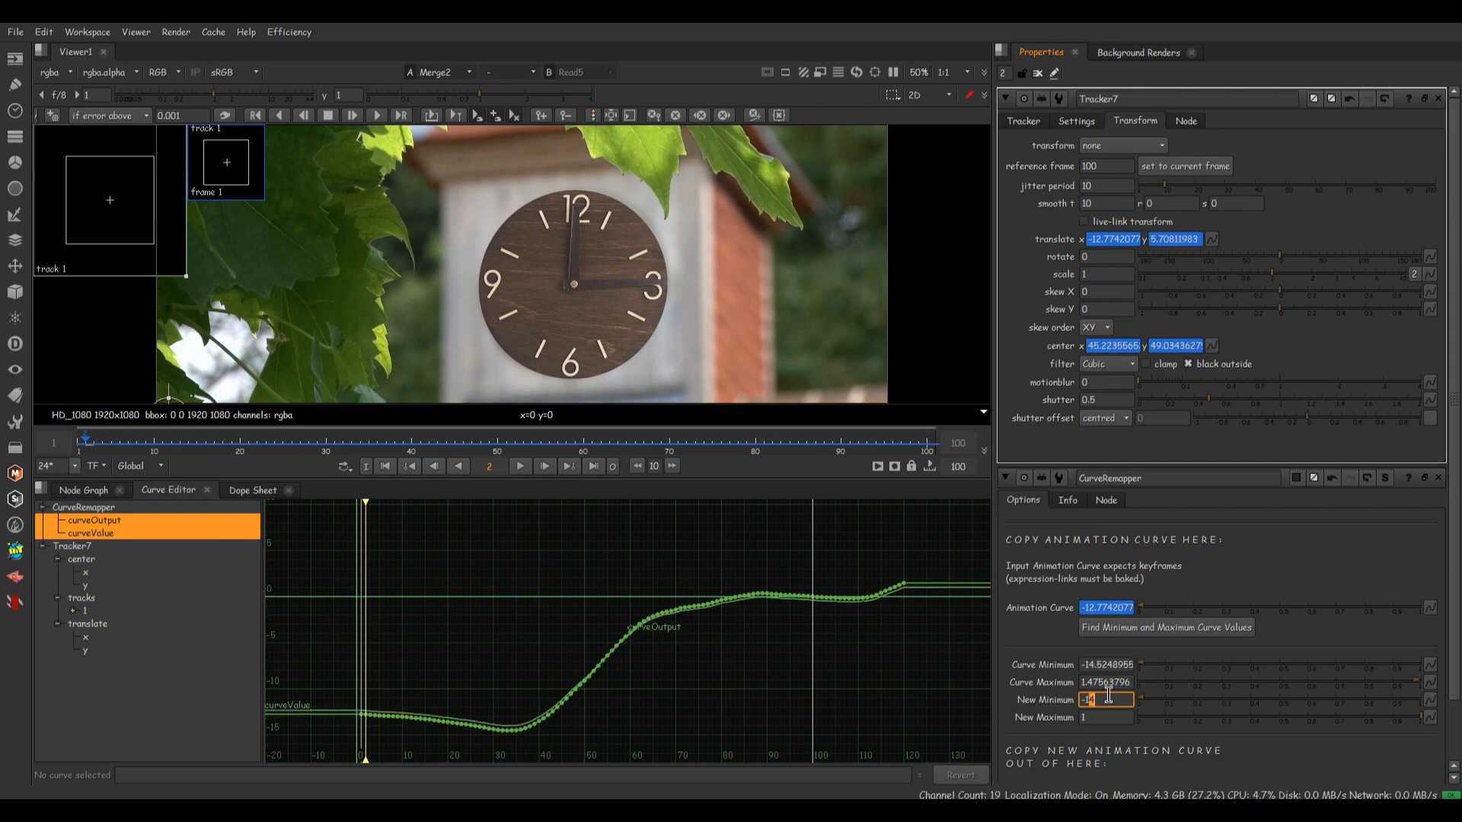
key("Right")
type(".")
key("Down")
key("Down")
key("Down")
key("Down")
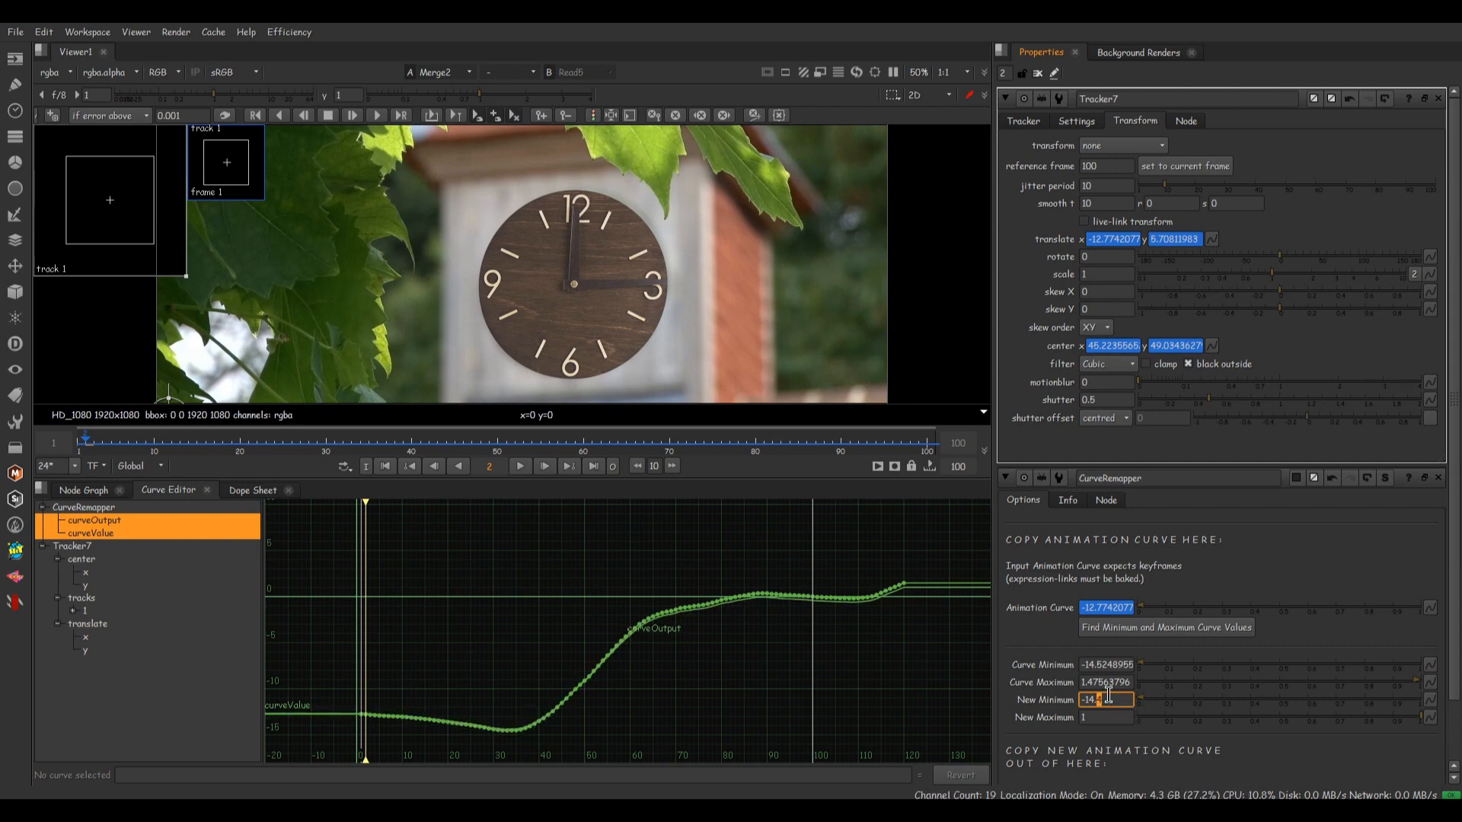
left_click(1104, 717)
type(".")
key("Up")
key("Up")
key("Up")
key("Up")
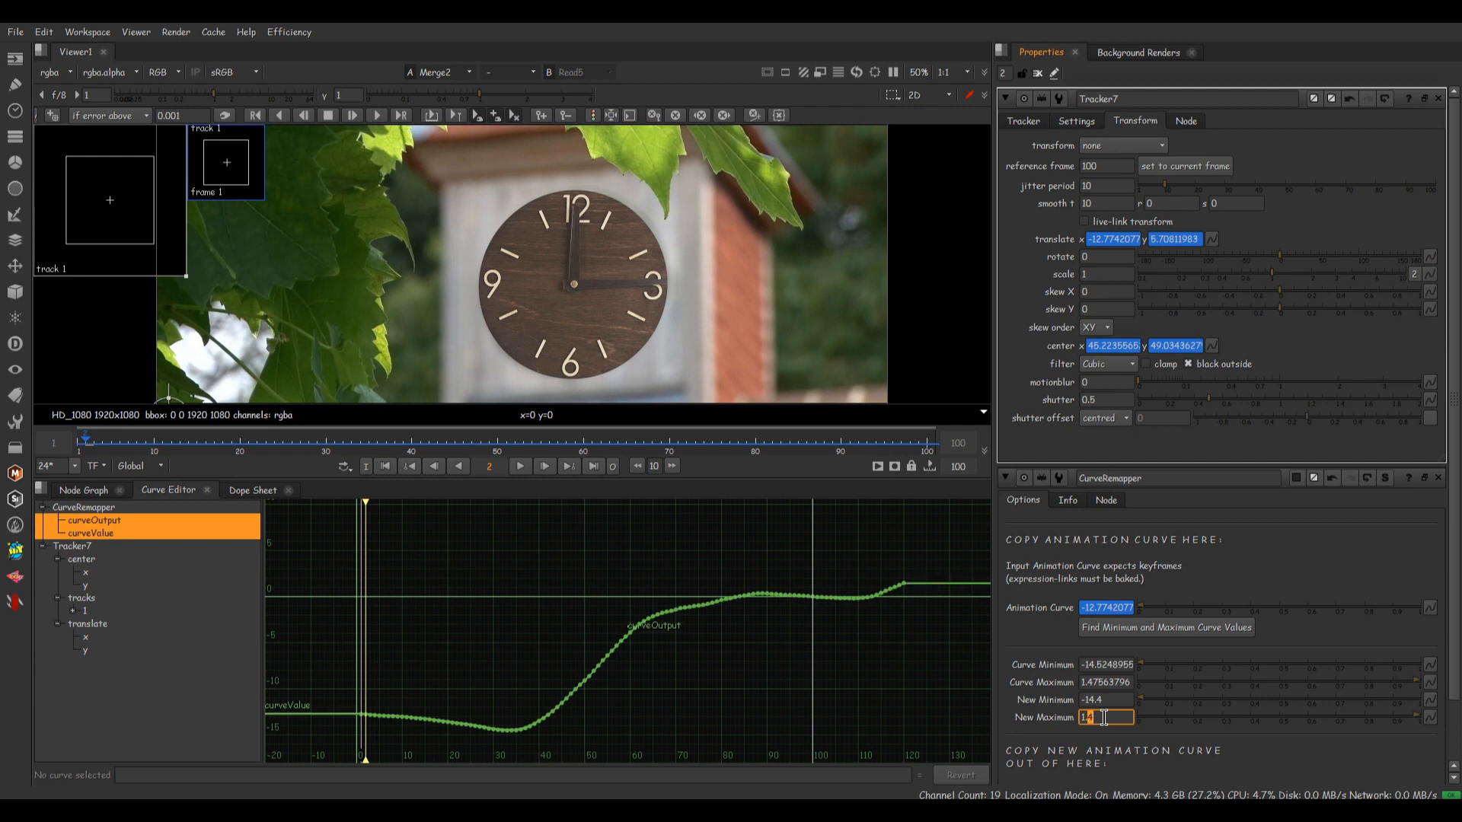
left_click(109, 533, "ctrl")
left_click(109, 535)
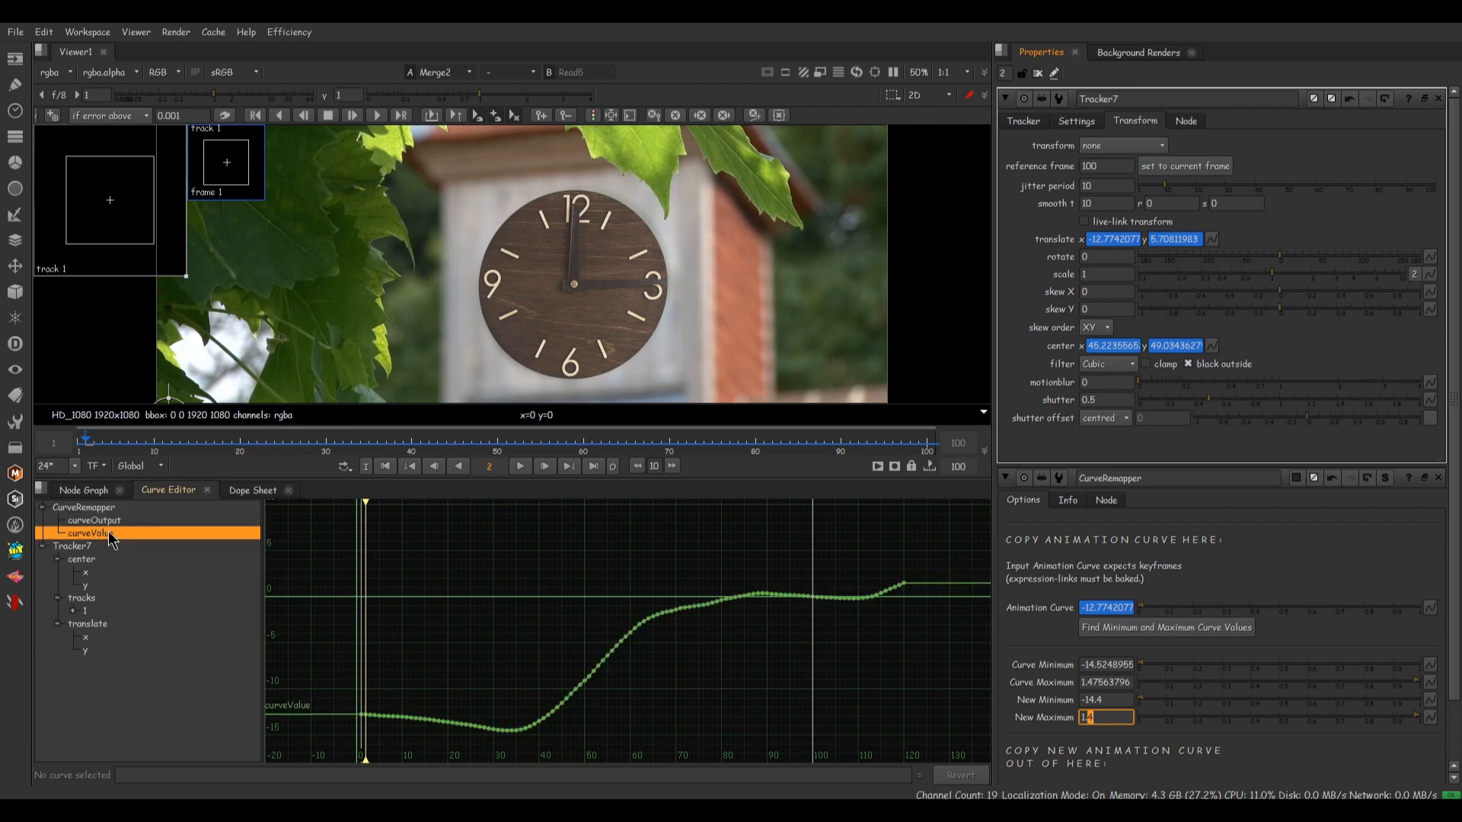
- Open the properties of the clock's Defocus1 node alongside the CurveRemapper's, with the CurveRemapper on top
left_click(105, 488)
scroll(429, 685, "down", 3)
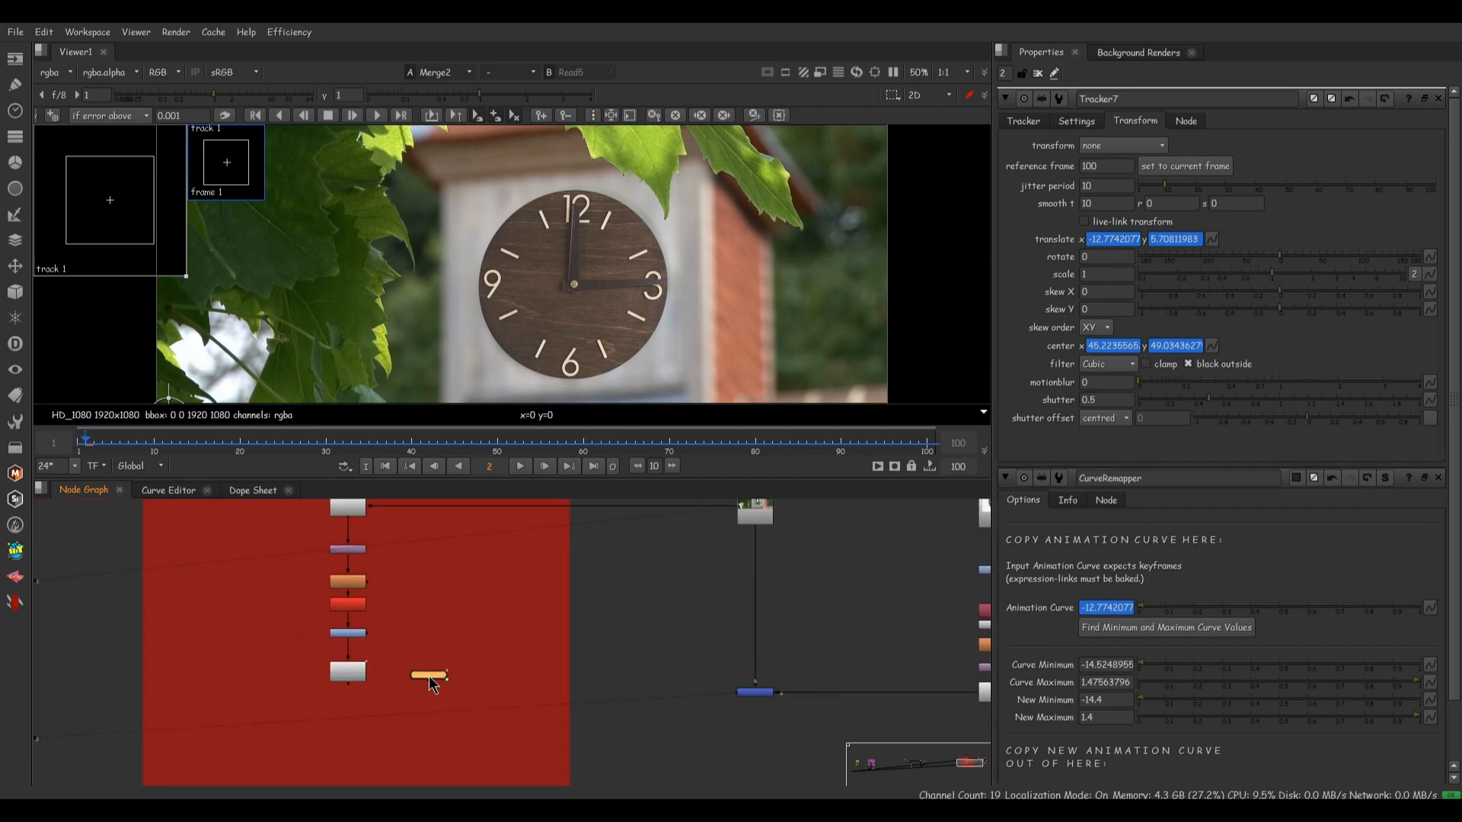
middle_click_drag(754, 668, 588, 625)
scroll(848, 606, "up", 3)
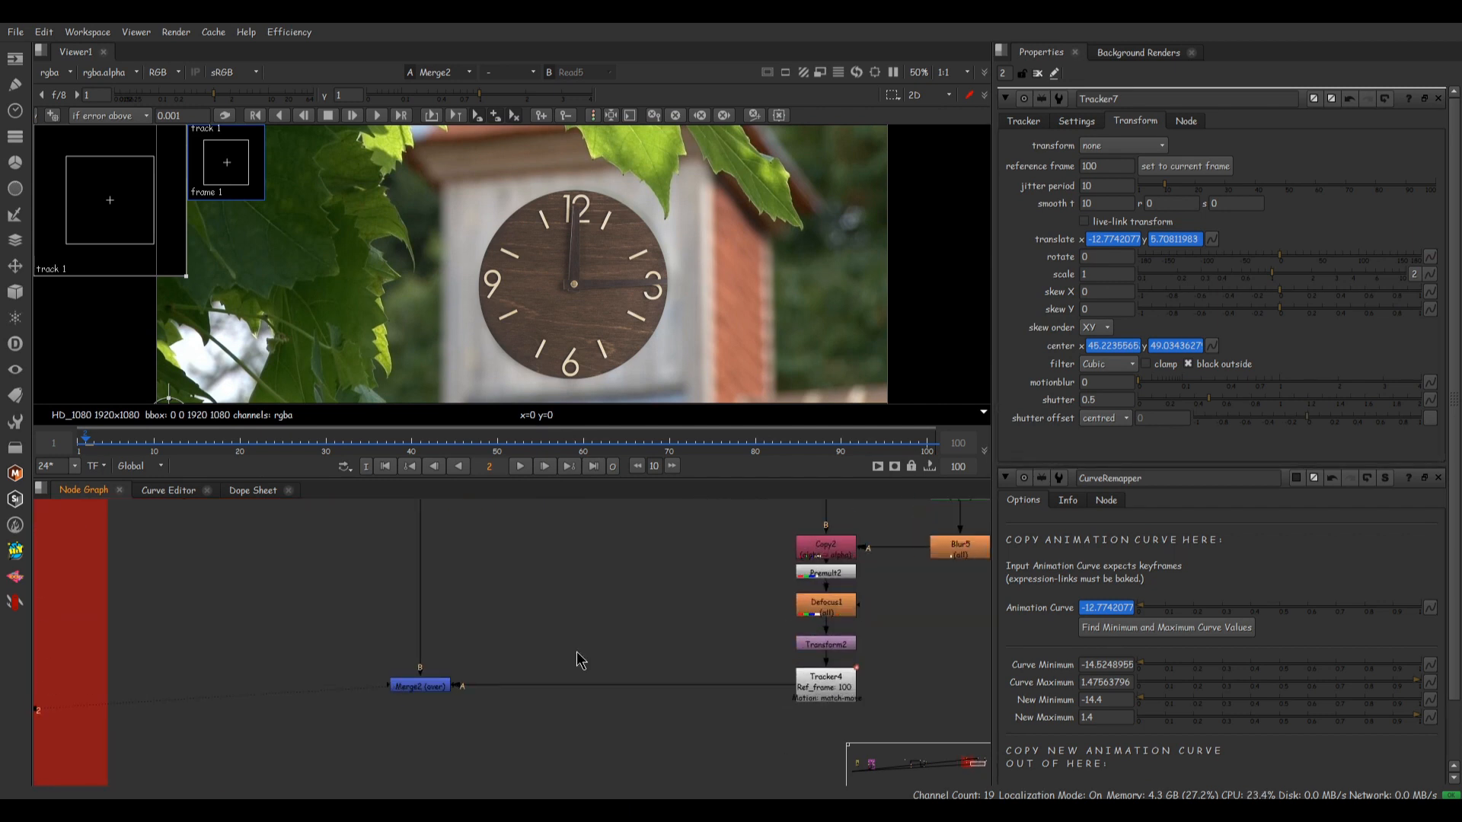
scroll(382, 664, "down", 3)
double_click(81, 661)
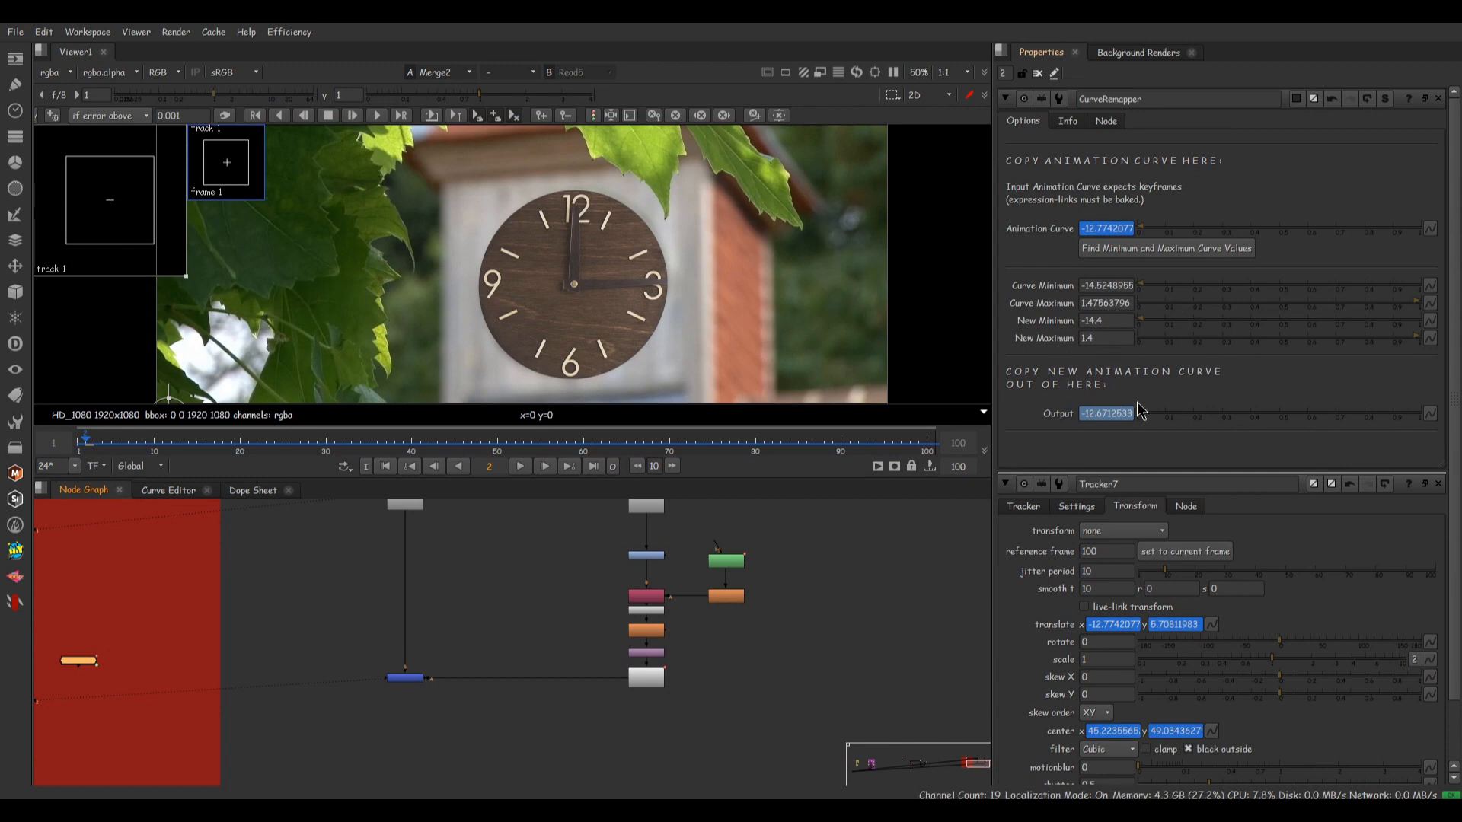
left_click(744, 636)
scroll(656, 649, "up", 4)
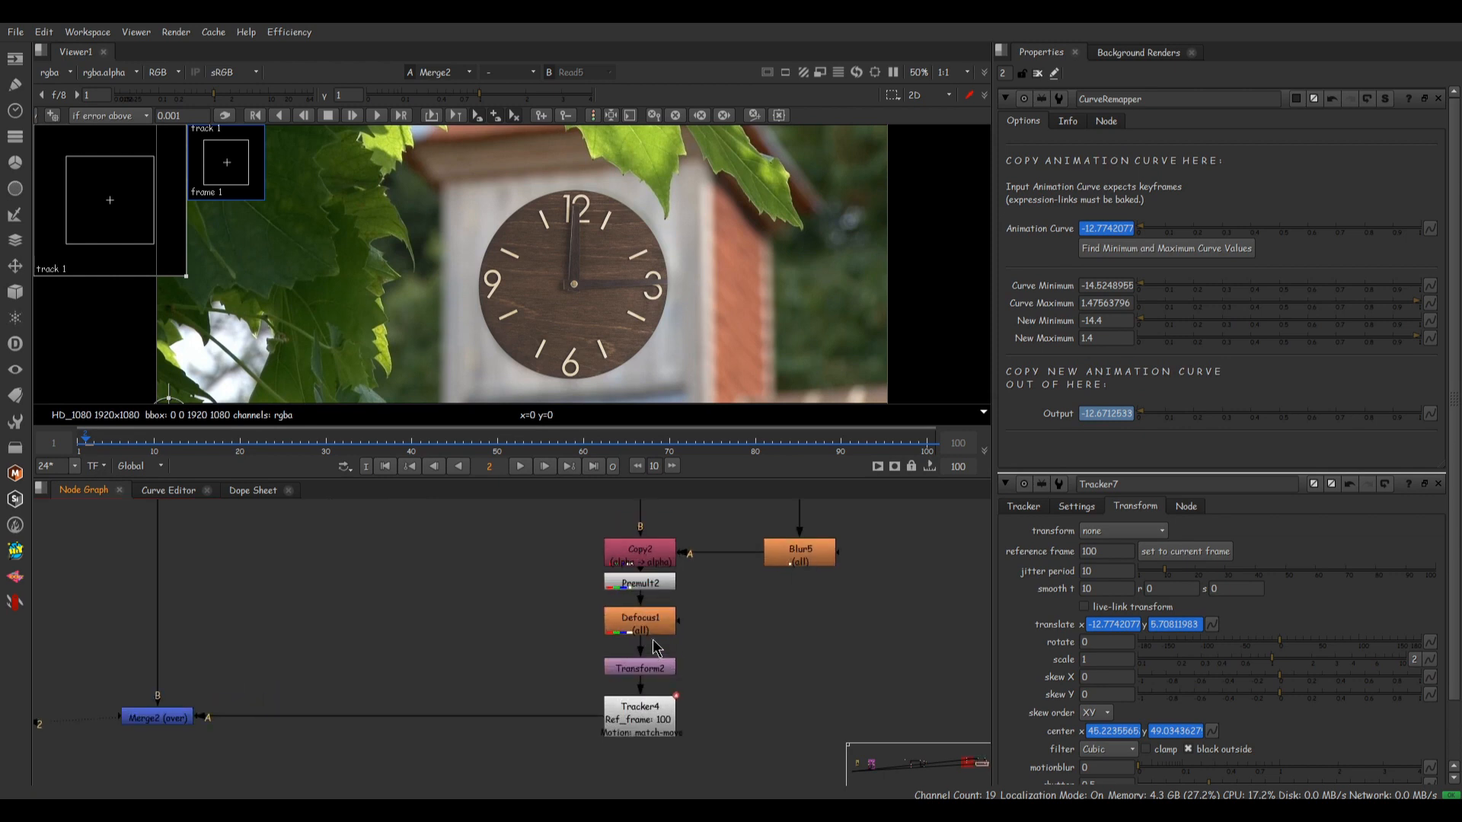
scroll(656, 649, "down", 2)
double_click(768, 615)
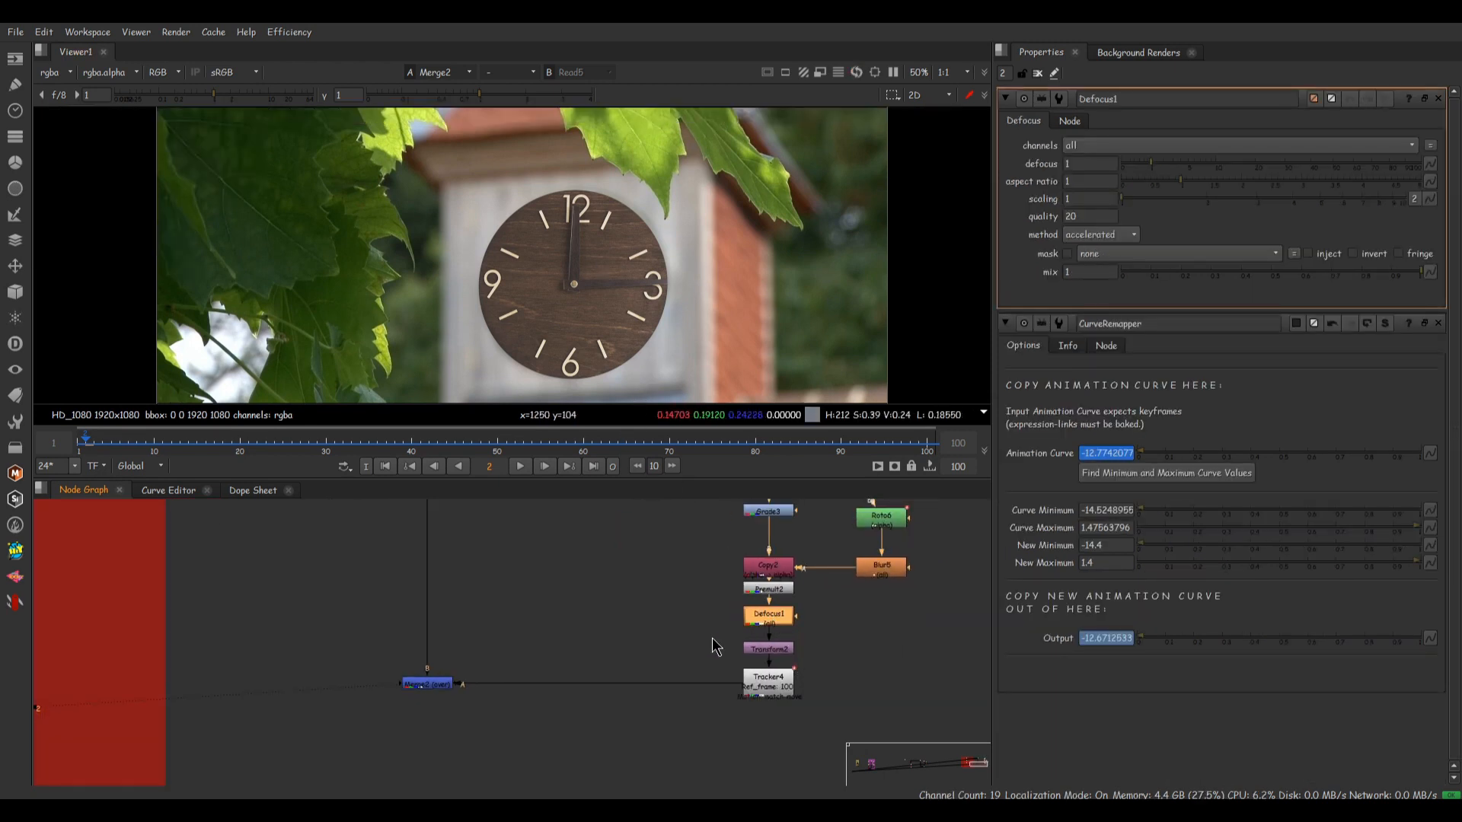
scroll(638, 645, "down", 2)
double_click(156, 636)
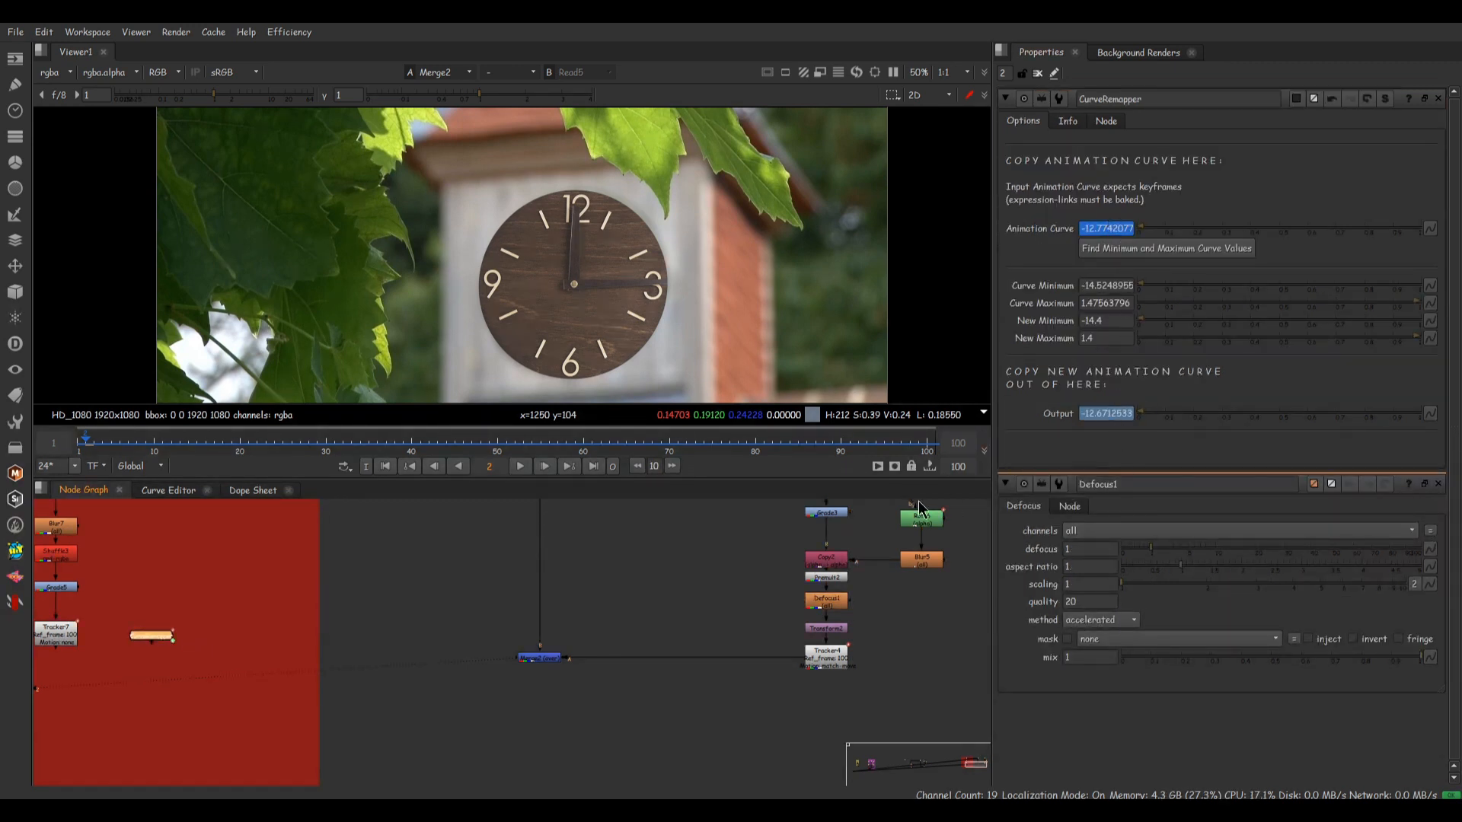
- Go to frame 100 and link Defocus1's defocus value to the CurveRemapper's Output
left_click(926, 451)
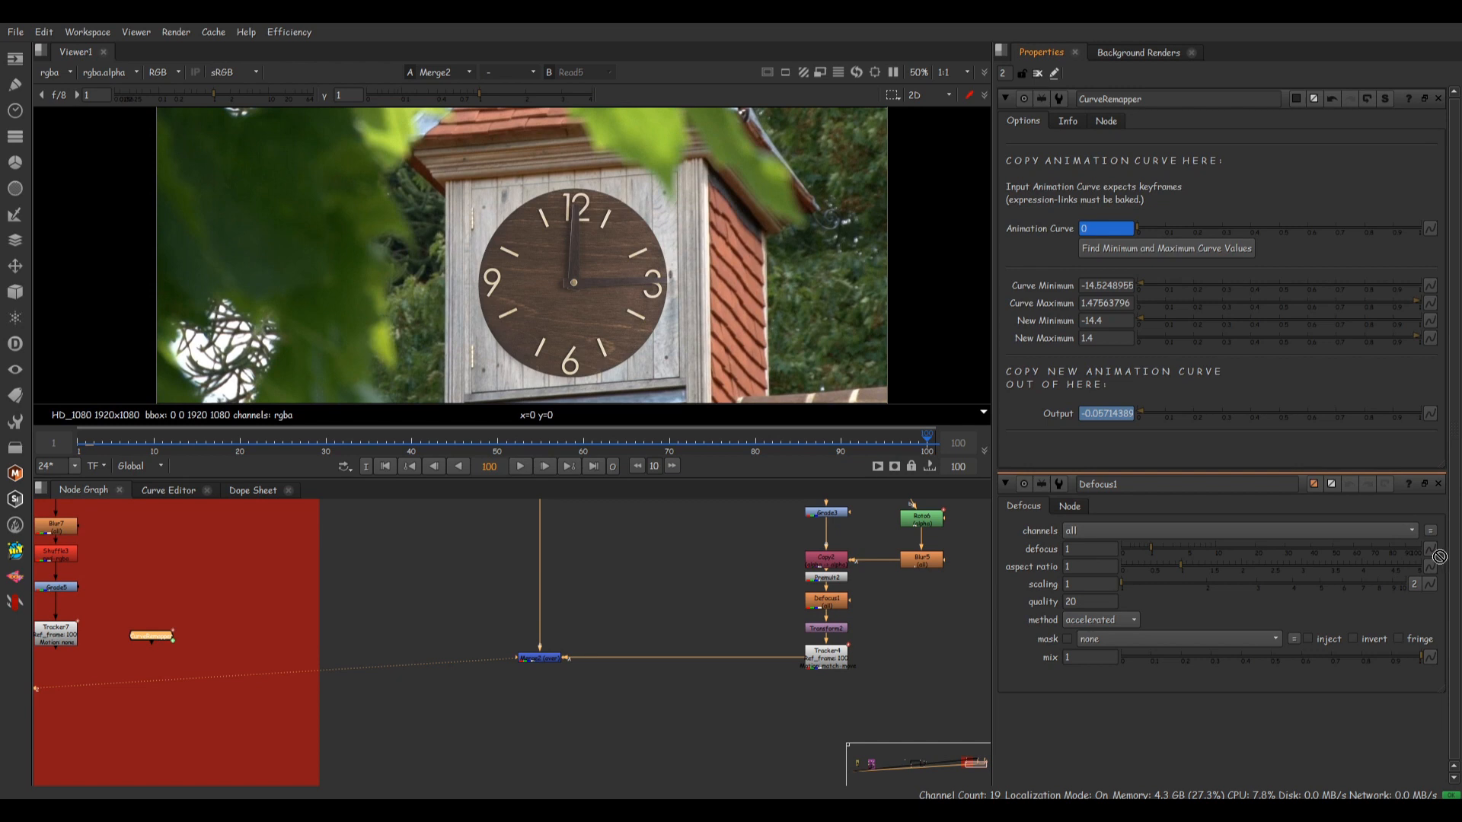
left_click_drag(1433, 553, 1428, 551, "ctrl")
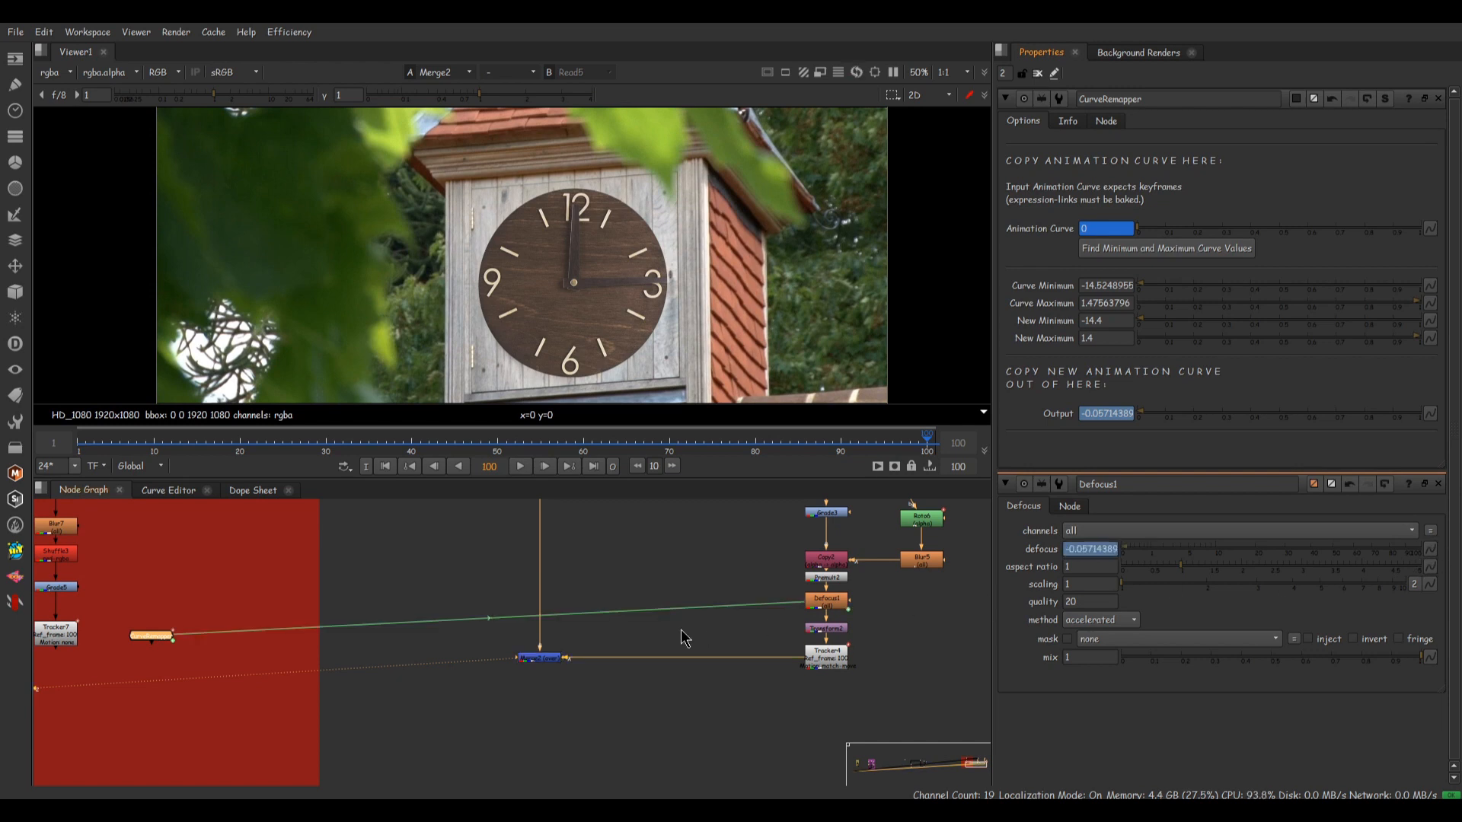
scroll(784, 609, "up", 6)
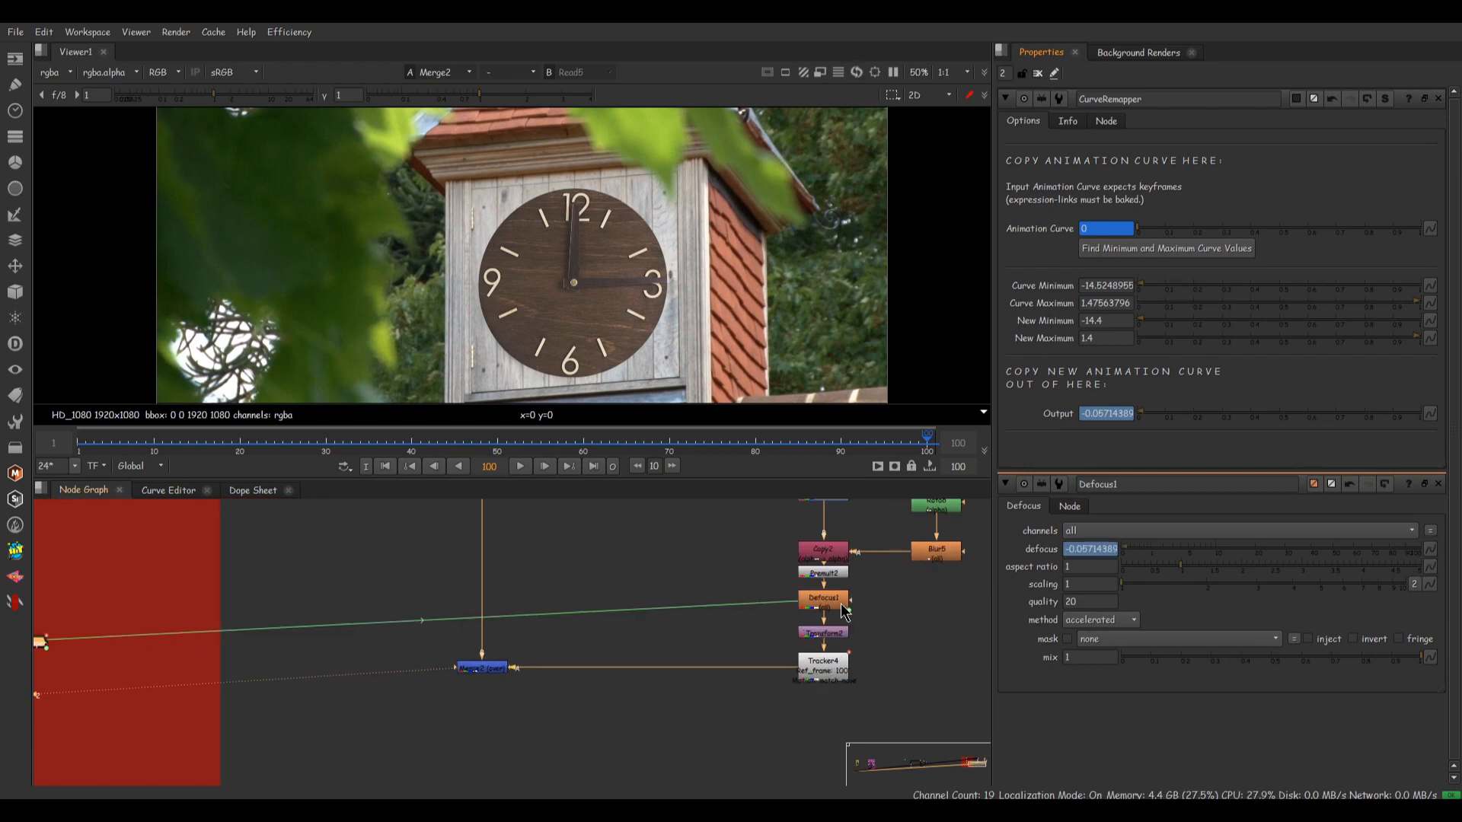
scroll(867, 647, "down", 5)
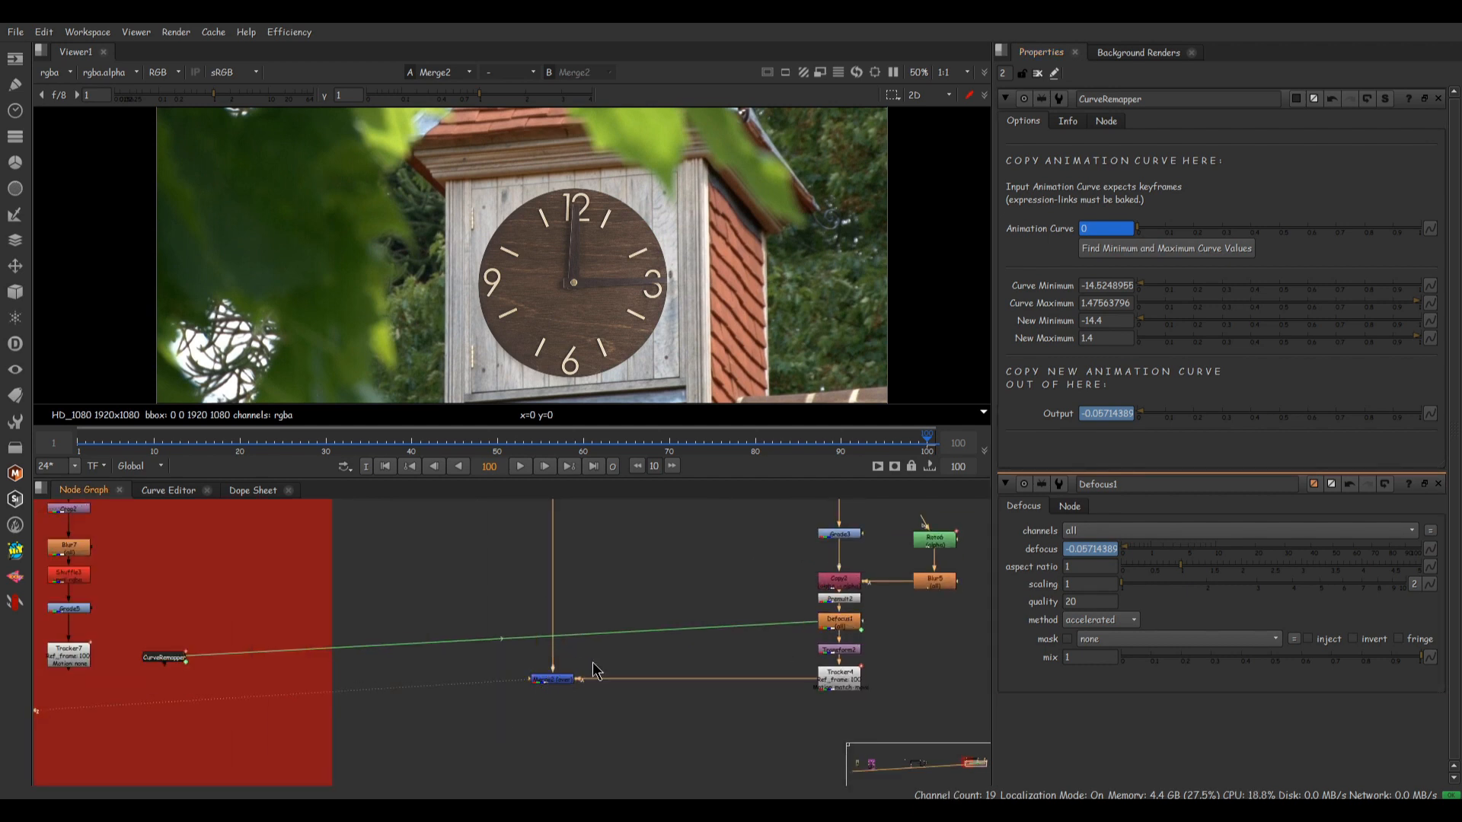
- Inspect the clock's blurred edges at frame 1 and lower the CurveRemapper's New Minimum to -24.4
left_click(385, 466)
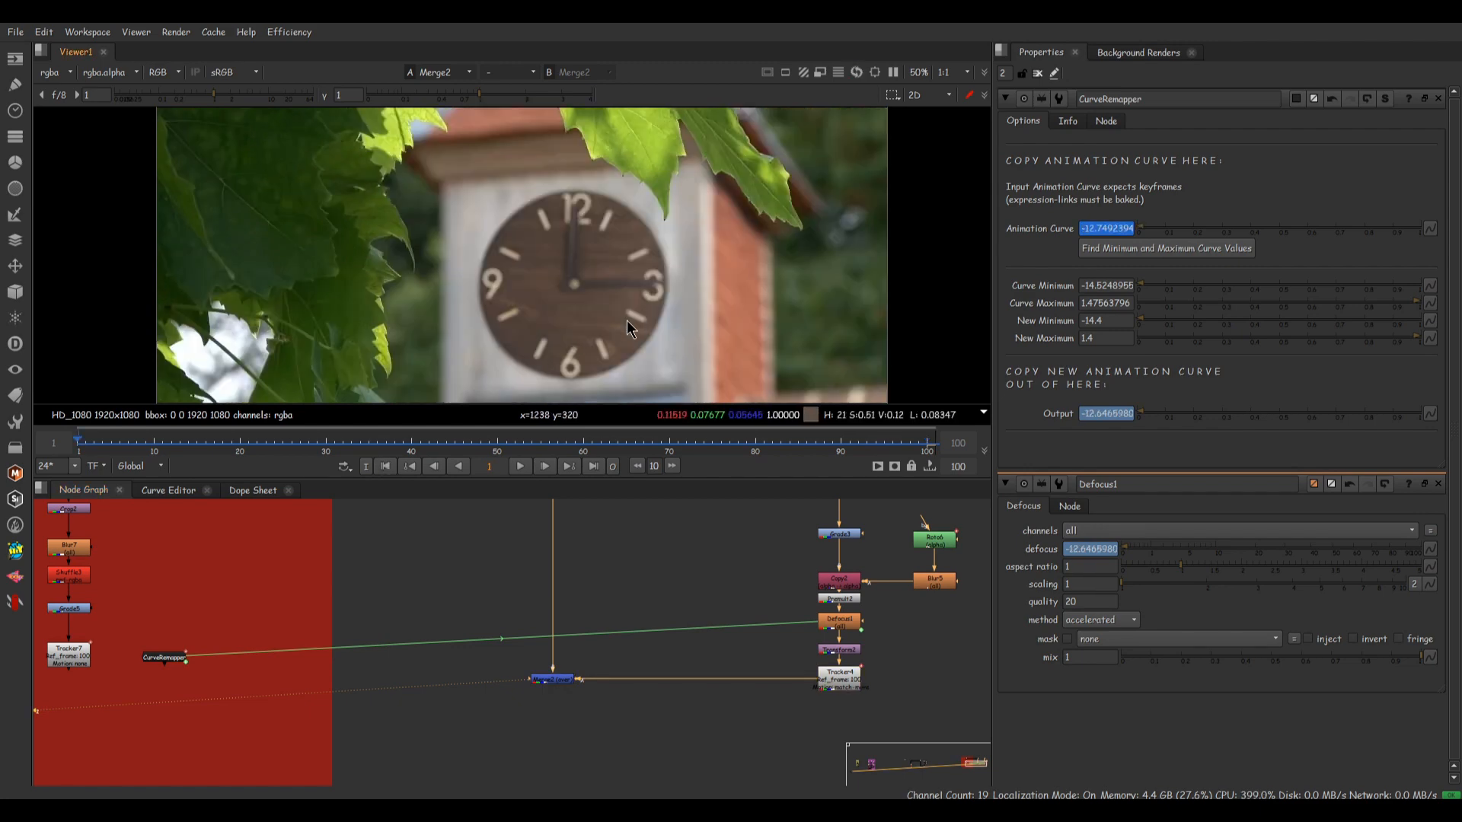
scroll(558, 322, "up", 5)
middle_click_drag(553, 313, 663, 196)
scroll(355, 248, "up", 3)
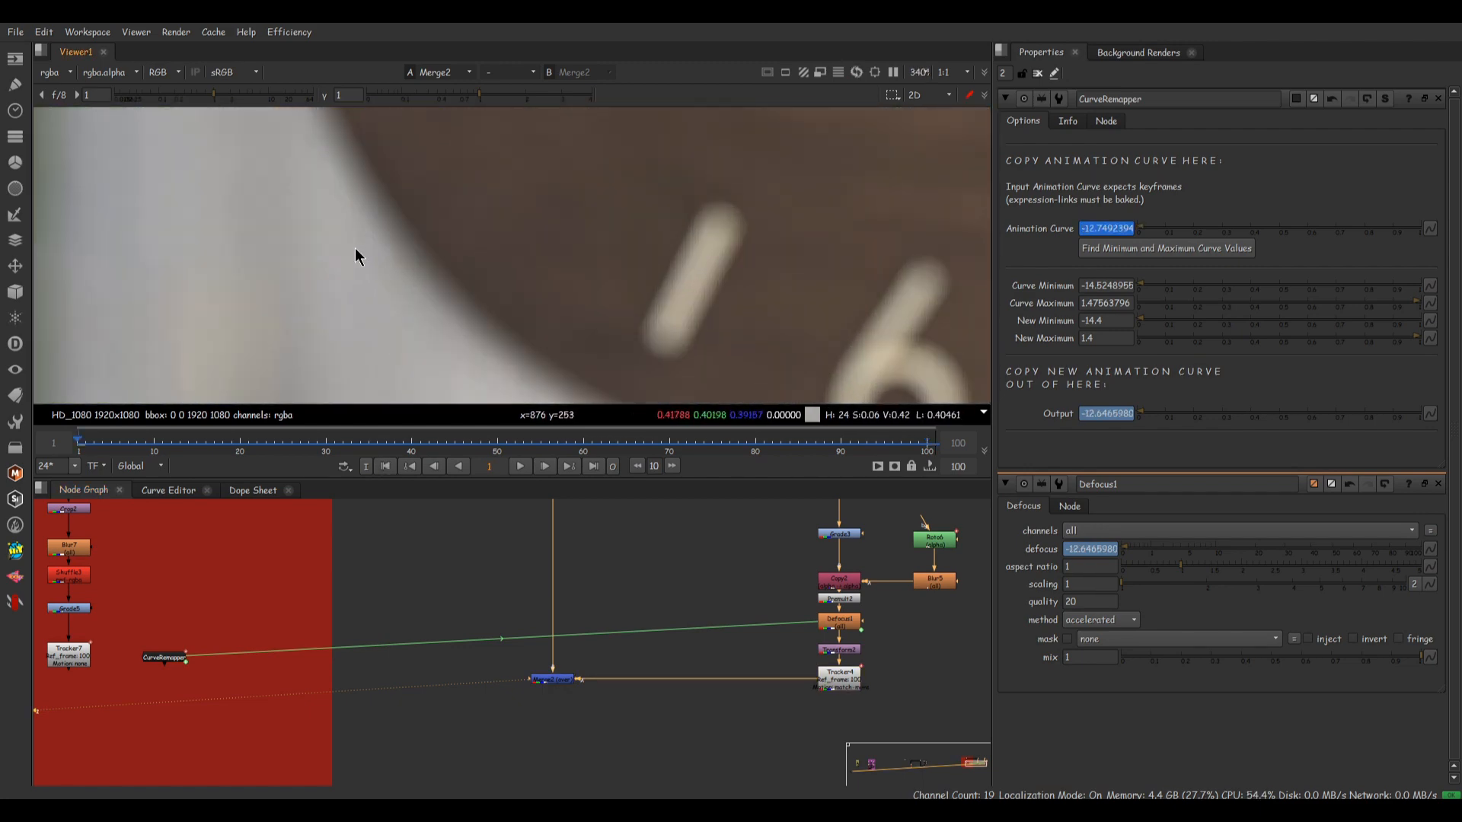
scroll(452, 277, "down", 3)
middle_click_drag(452, 277, 518, 284)
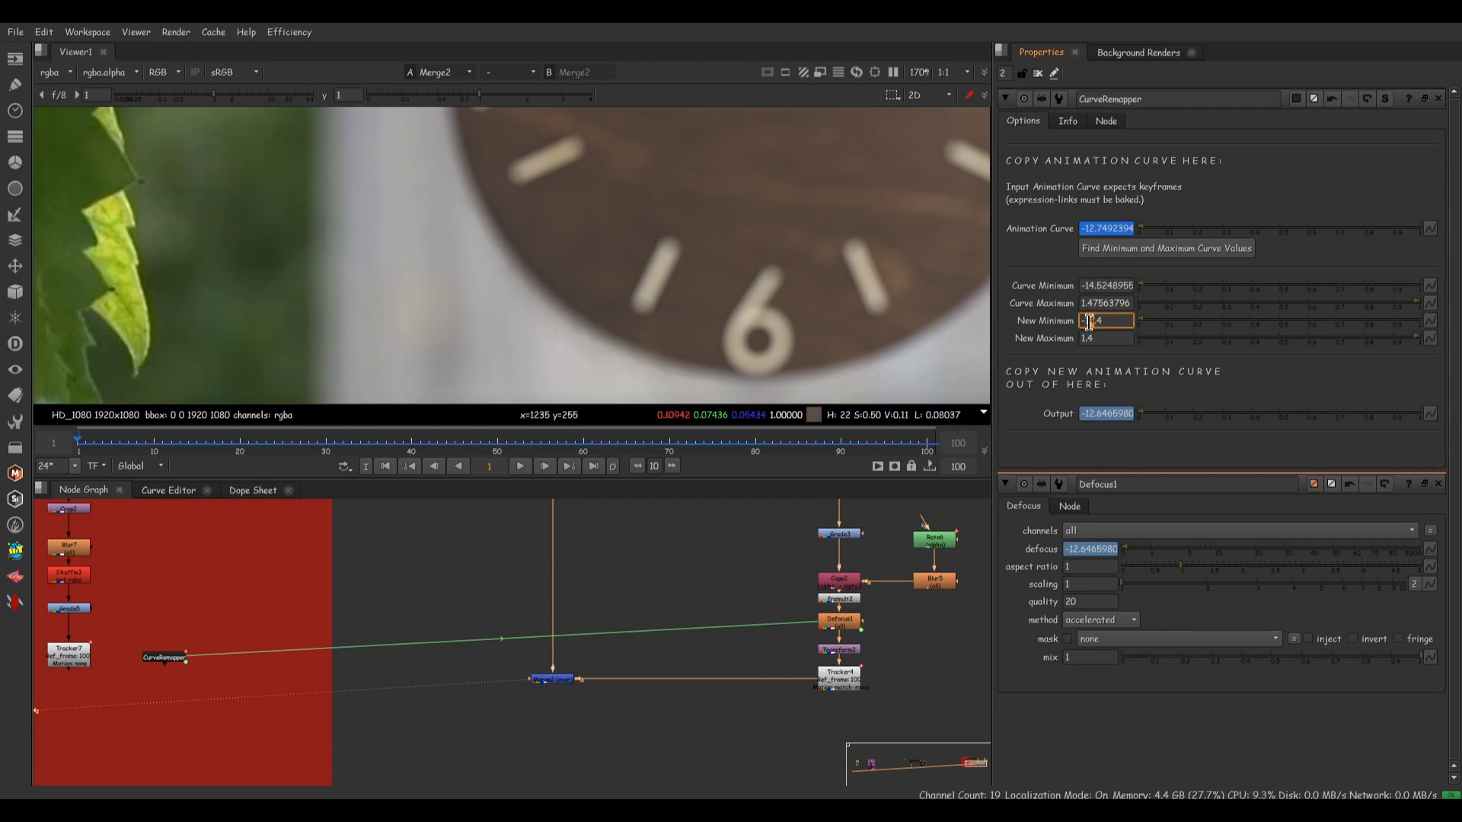
key("Down")
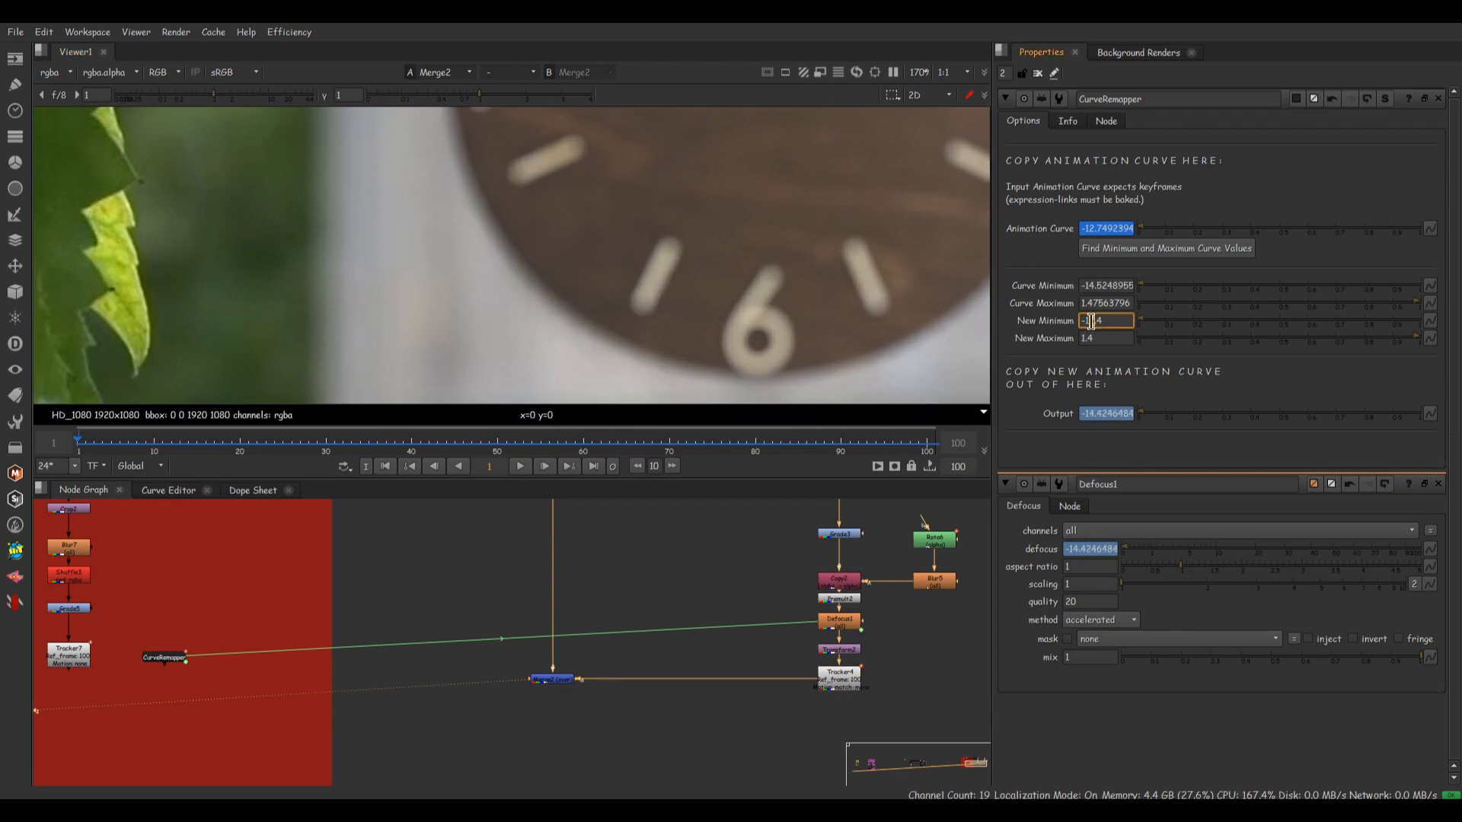
key("Down")
key("Down")
key("Down")
key("Down")
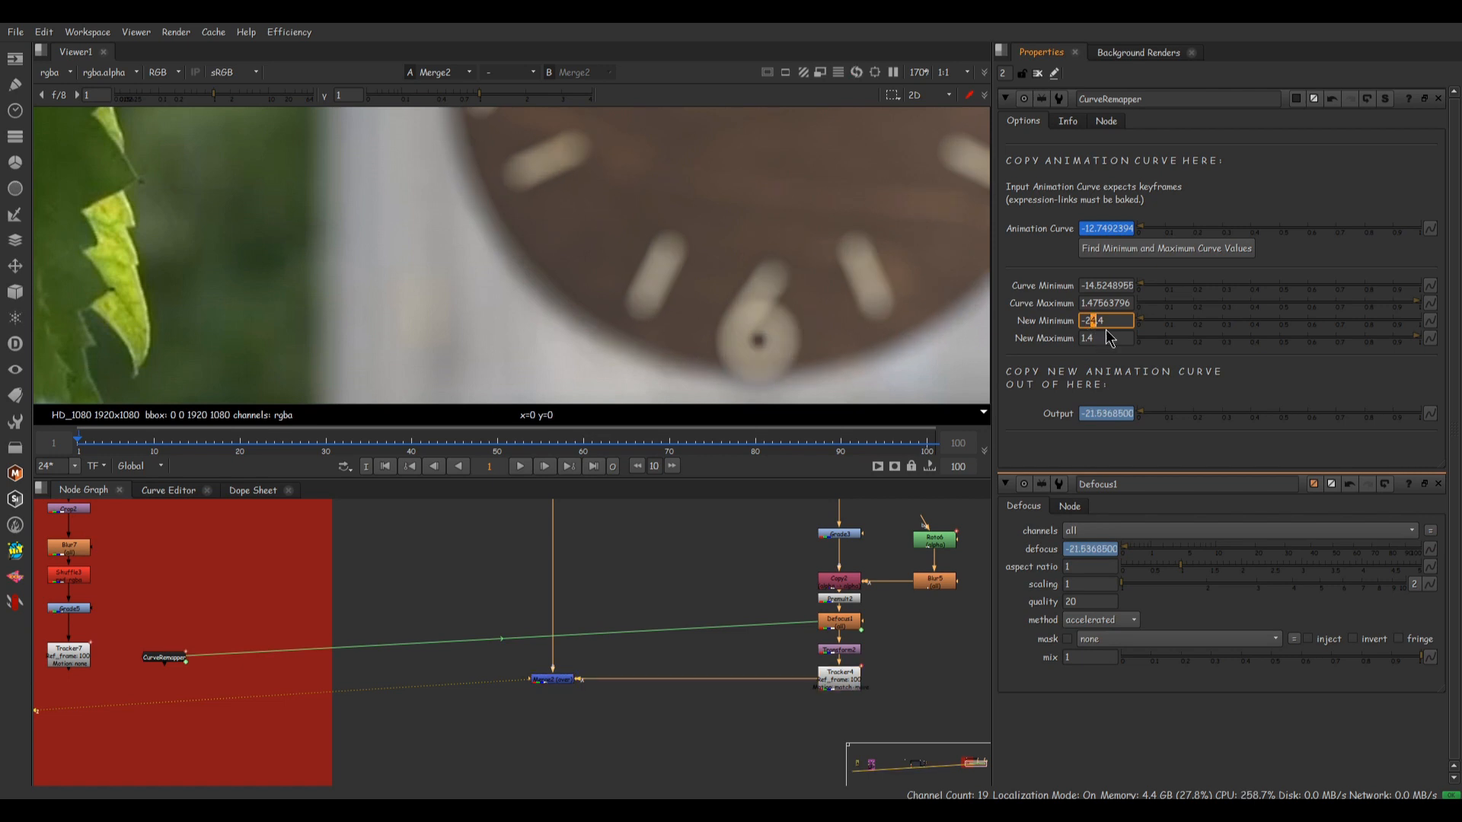
- Play back the composite and scrub to frame 81 to compare the clock's focus with the tower
scroll(642, 317, "down", 2)
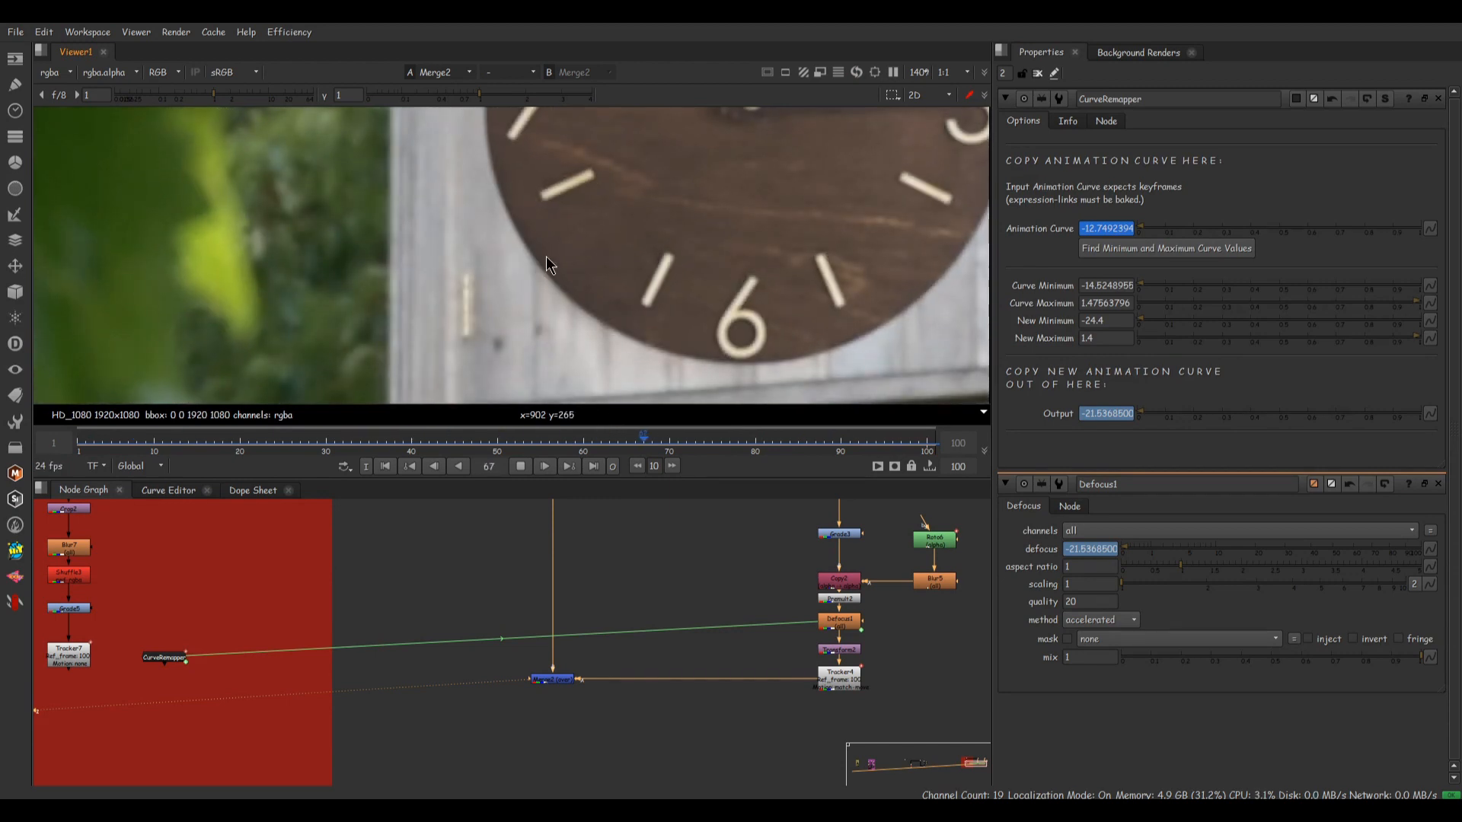
scroll(472, 274, "up", 3)
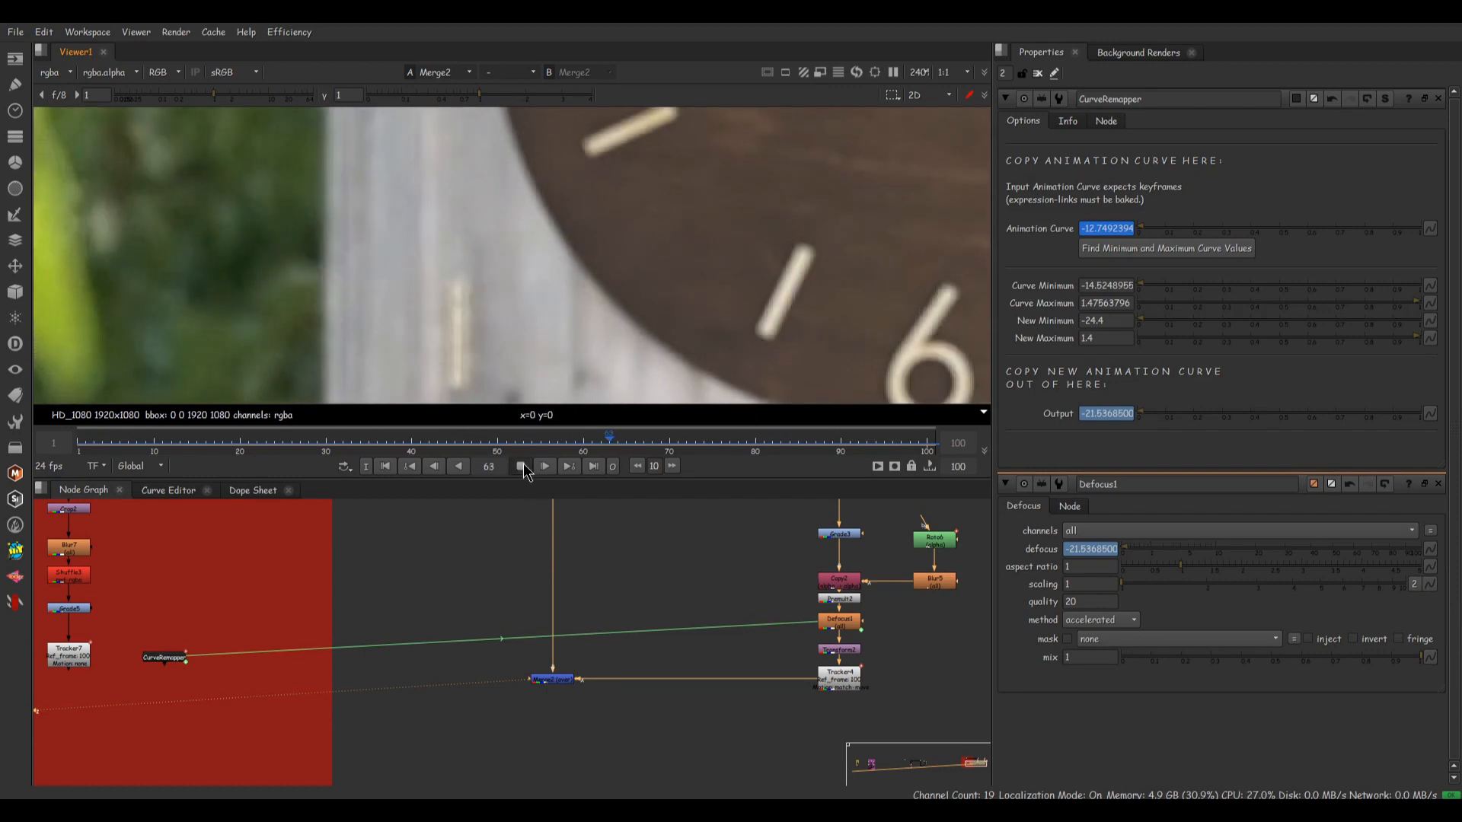
left_click_drag(580, 445, 764, 439)
scroll(723, 302, "down", 8)
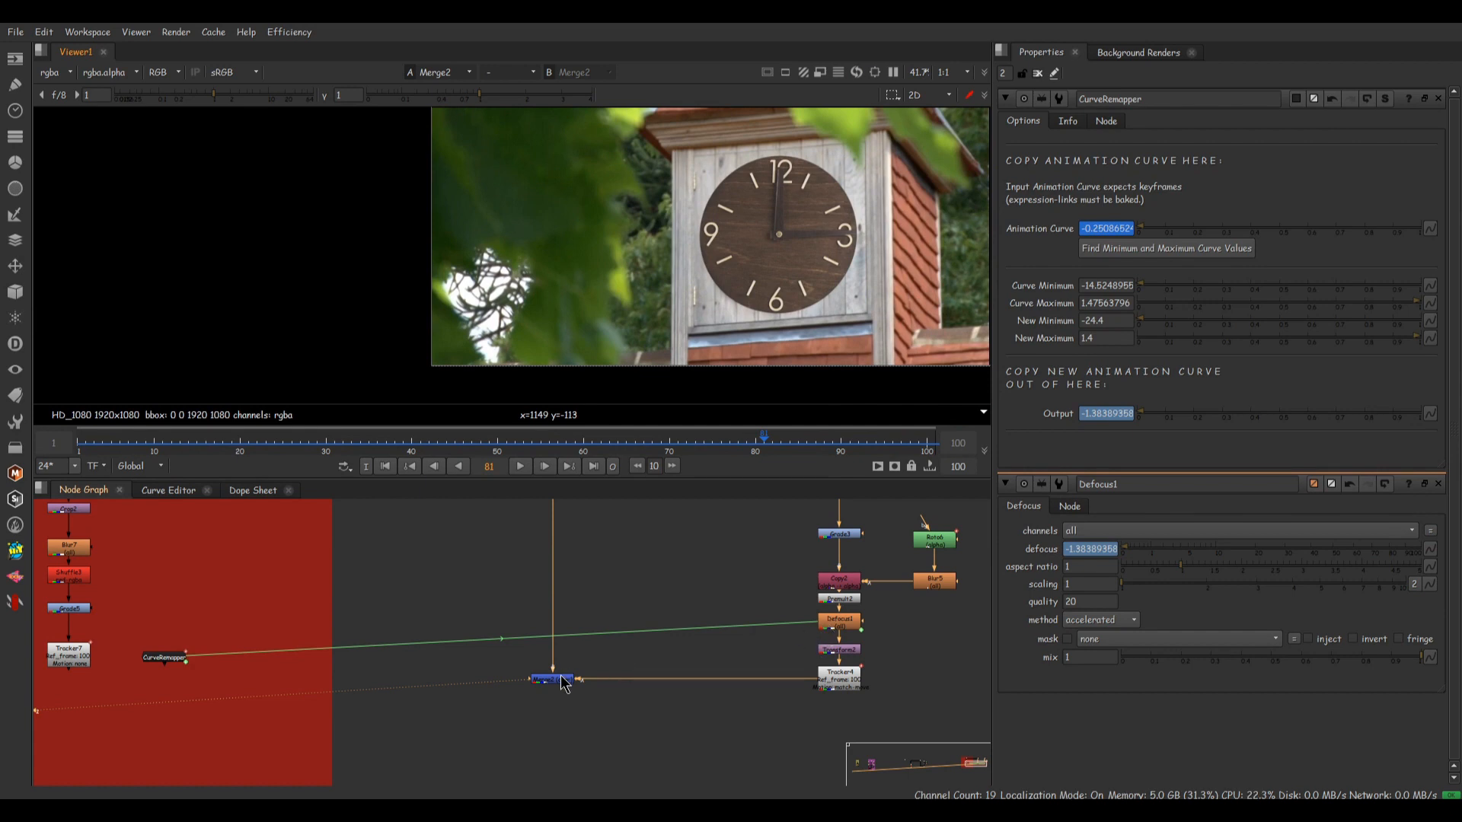
- At frame 100, soften the clock's roto edge by setting the Blur5 size to 2
left_click(928, 450)
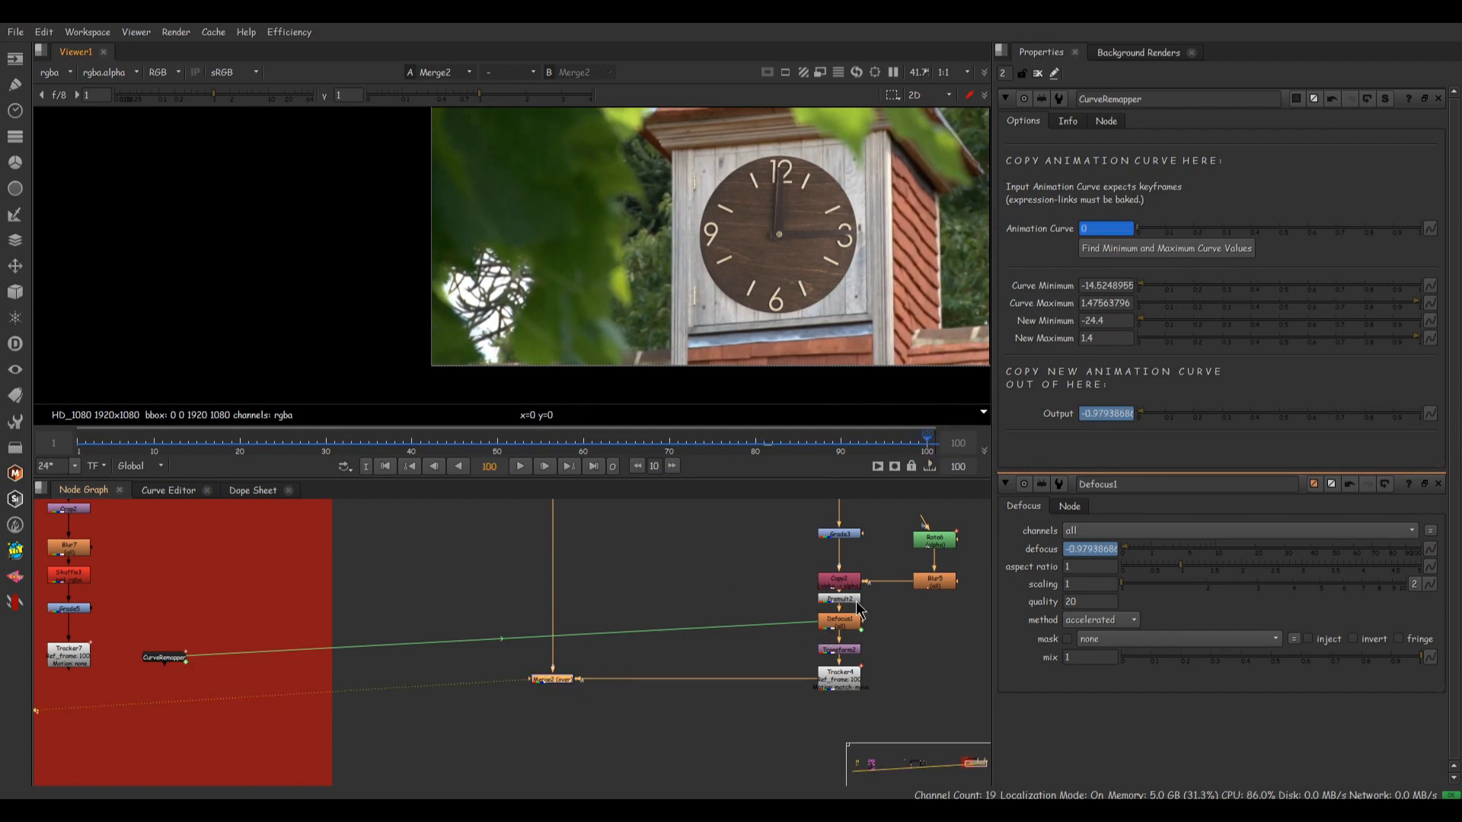
scroll(858, 609, "up", 4)
double_click(892, 639)
scroll(776, 305, "up", 4)
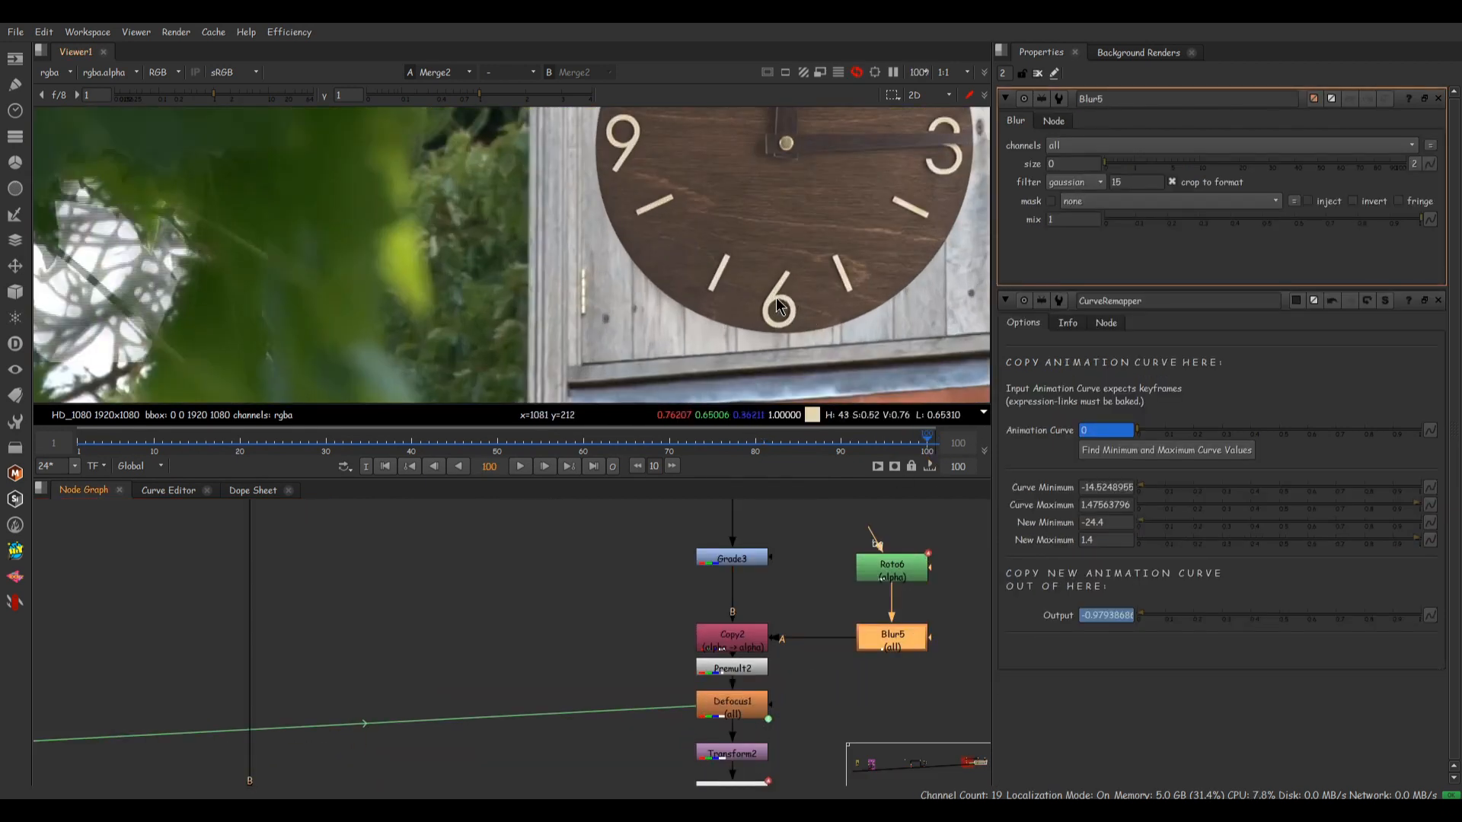
scroll(876, 313, "up", 2)
left_click_drag(1072, 163, 1043, 165)
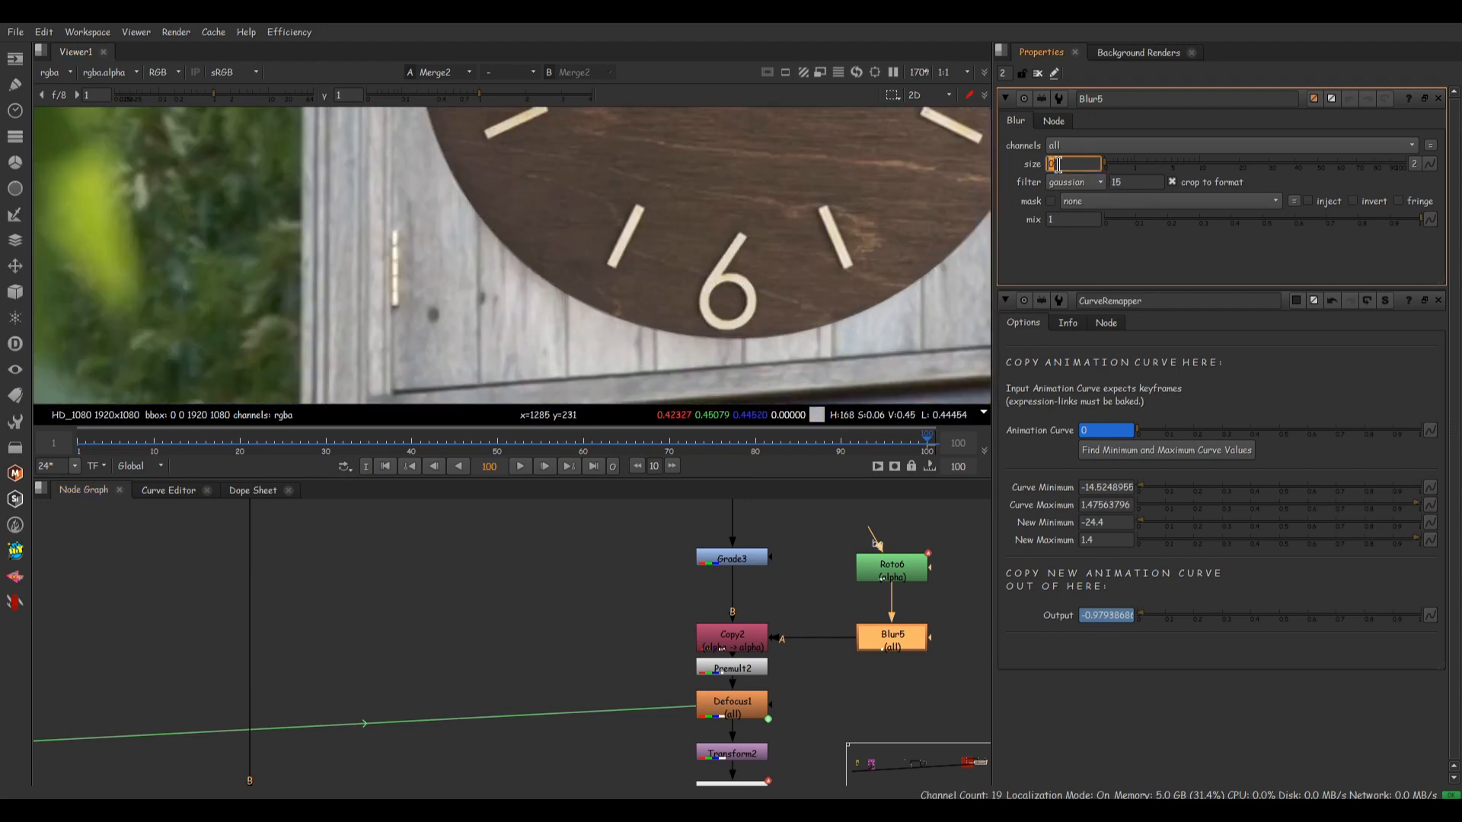
type("2")
key("Return")
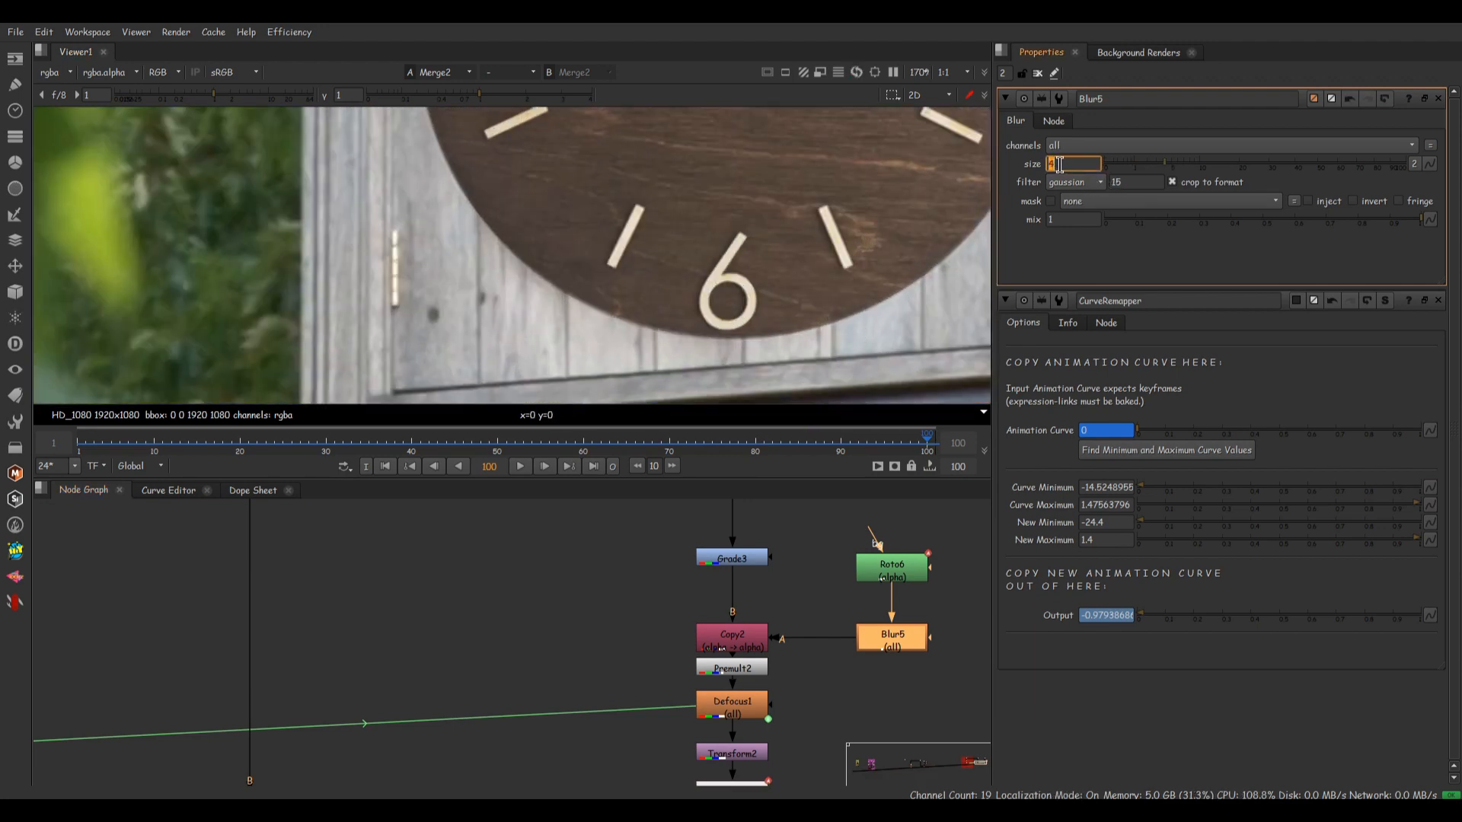
scroll(856, 281, "down", 5)
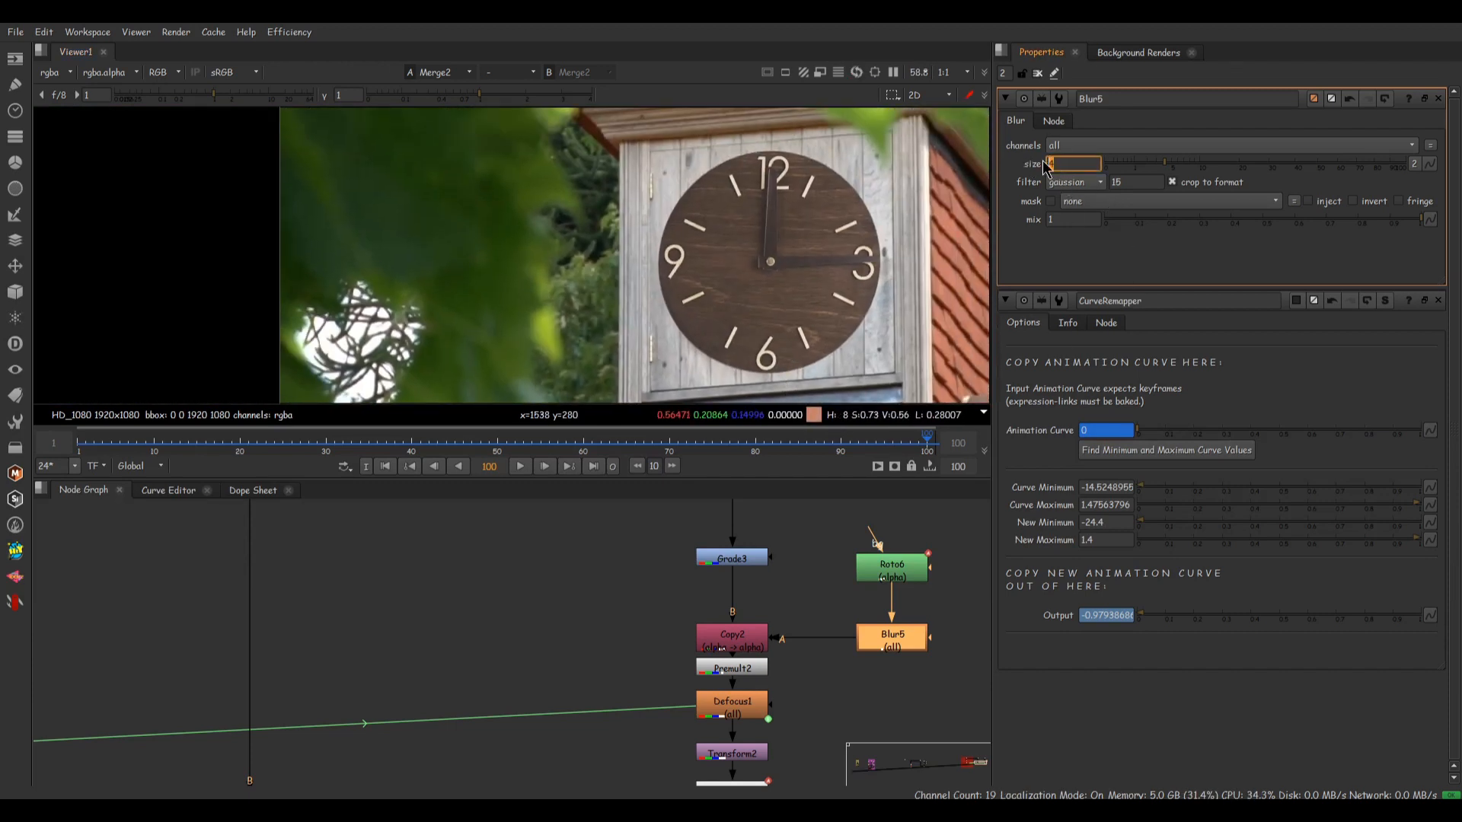
- Review the rack focus in a full-size viewer, playing the shot and stepping through frames 26 to 29 around the clock and leaf edges
left_click_drag(848, 444, 274, 456)
key("space")
scroll(779, 372, "down", 1)
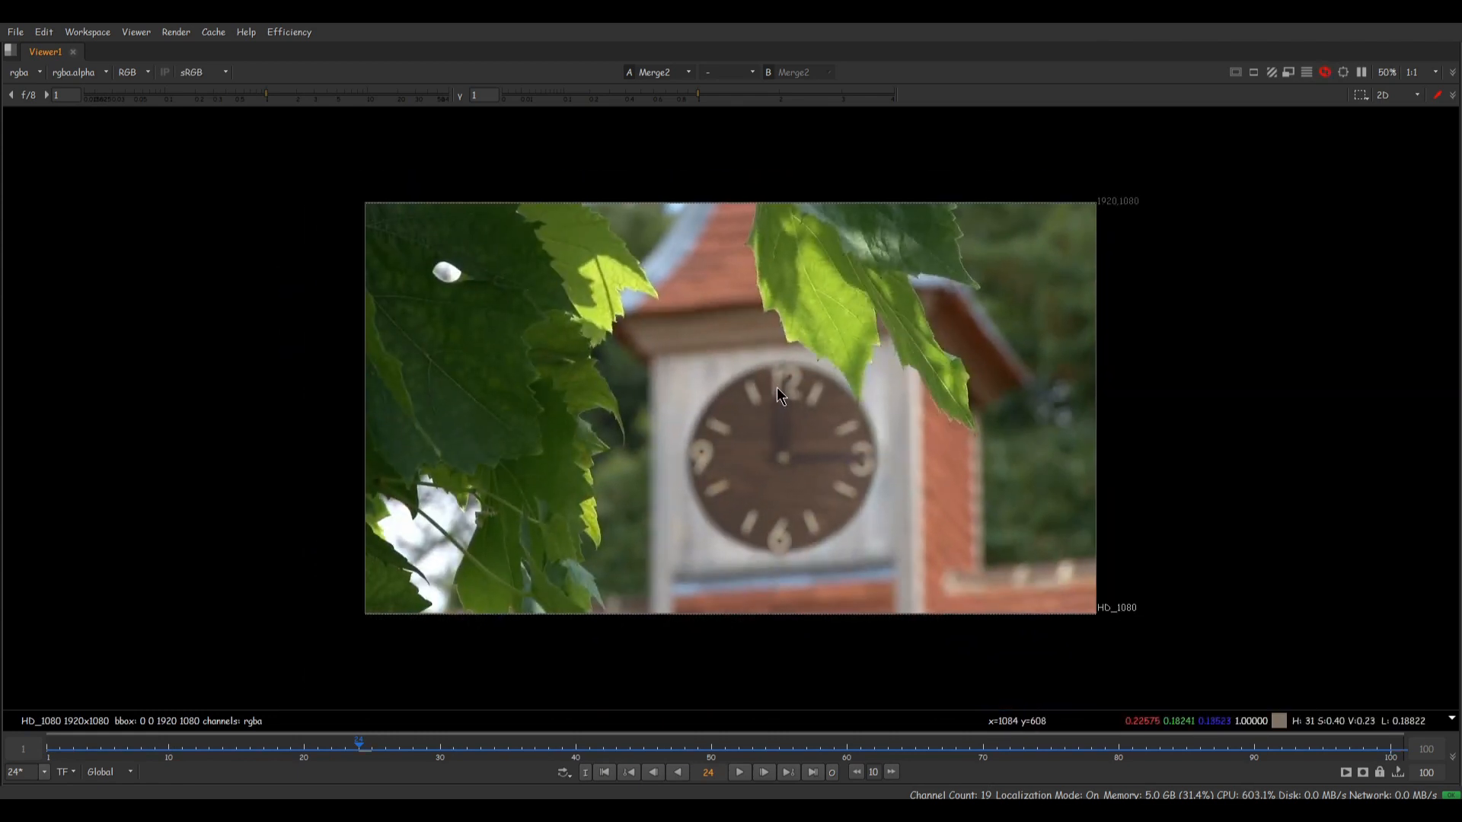
key("l")
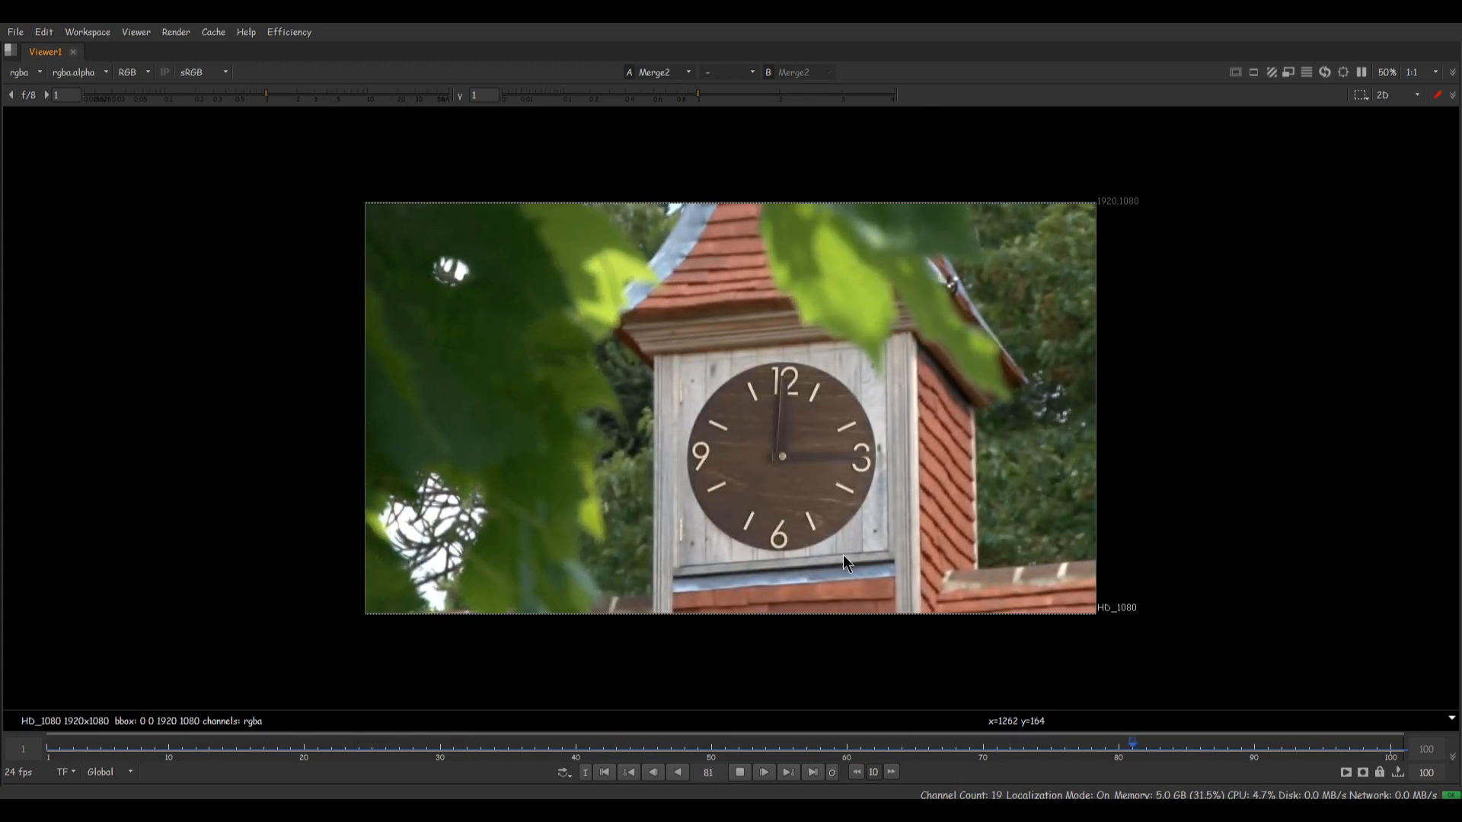
left_click(737, 774)
left_click_drag(685, 749, 385, 740)
scroll(917, 395, "up", 6)
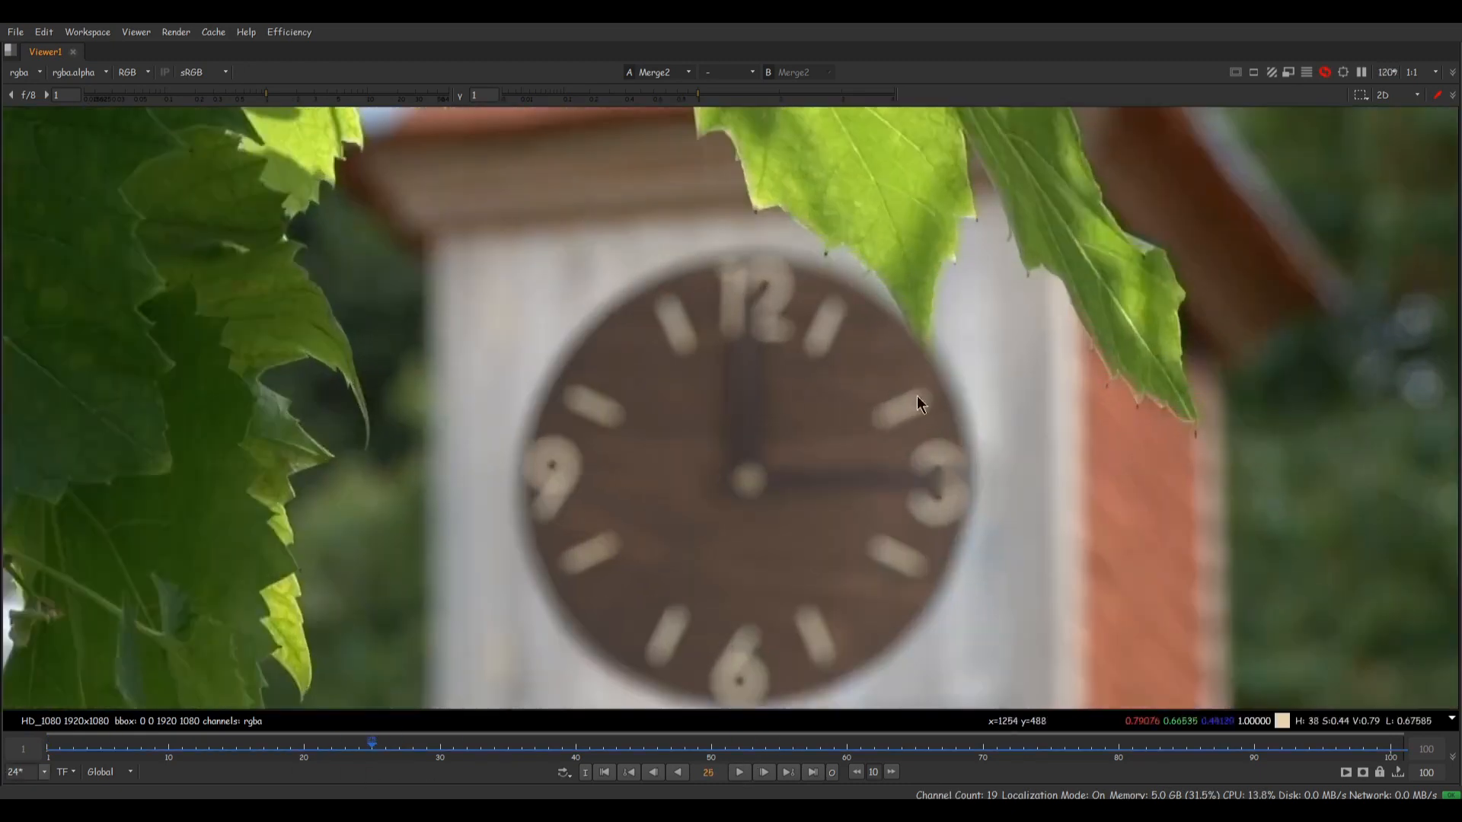
key("Right")
key("Right")
key("Right")
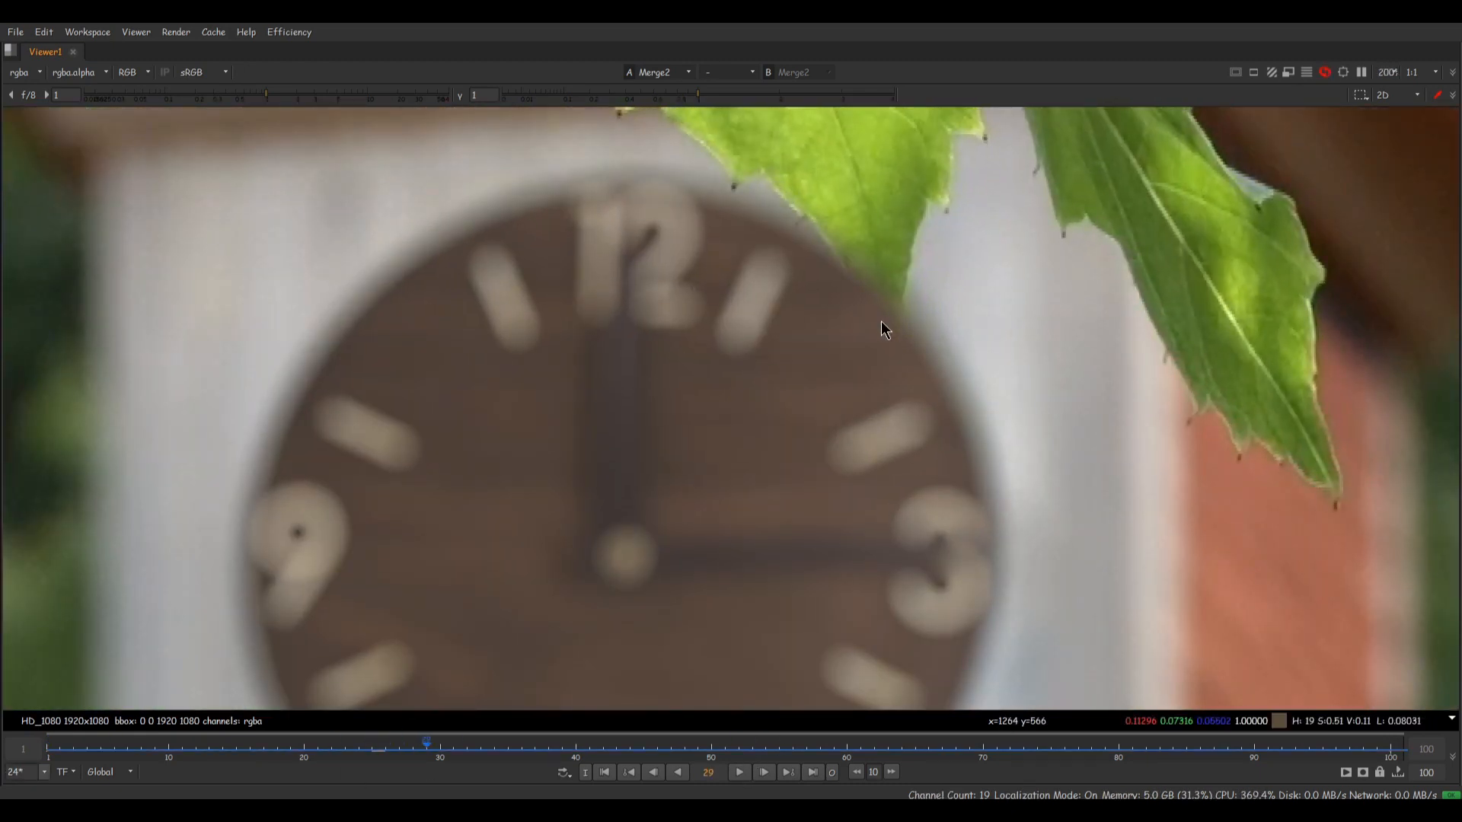
key("space")
- Add a Mocha Pro node to the clock tower footage, launch the Mocha interface and decline sending usage statistics
scroll(692, 670, "down", 4)
scroll(642, 675, "up", 2)
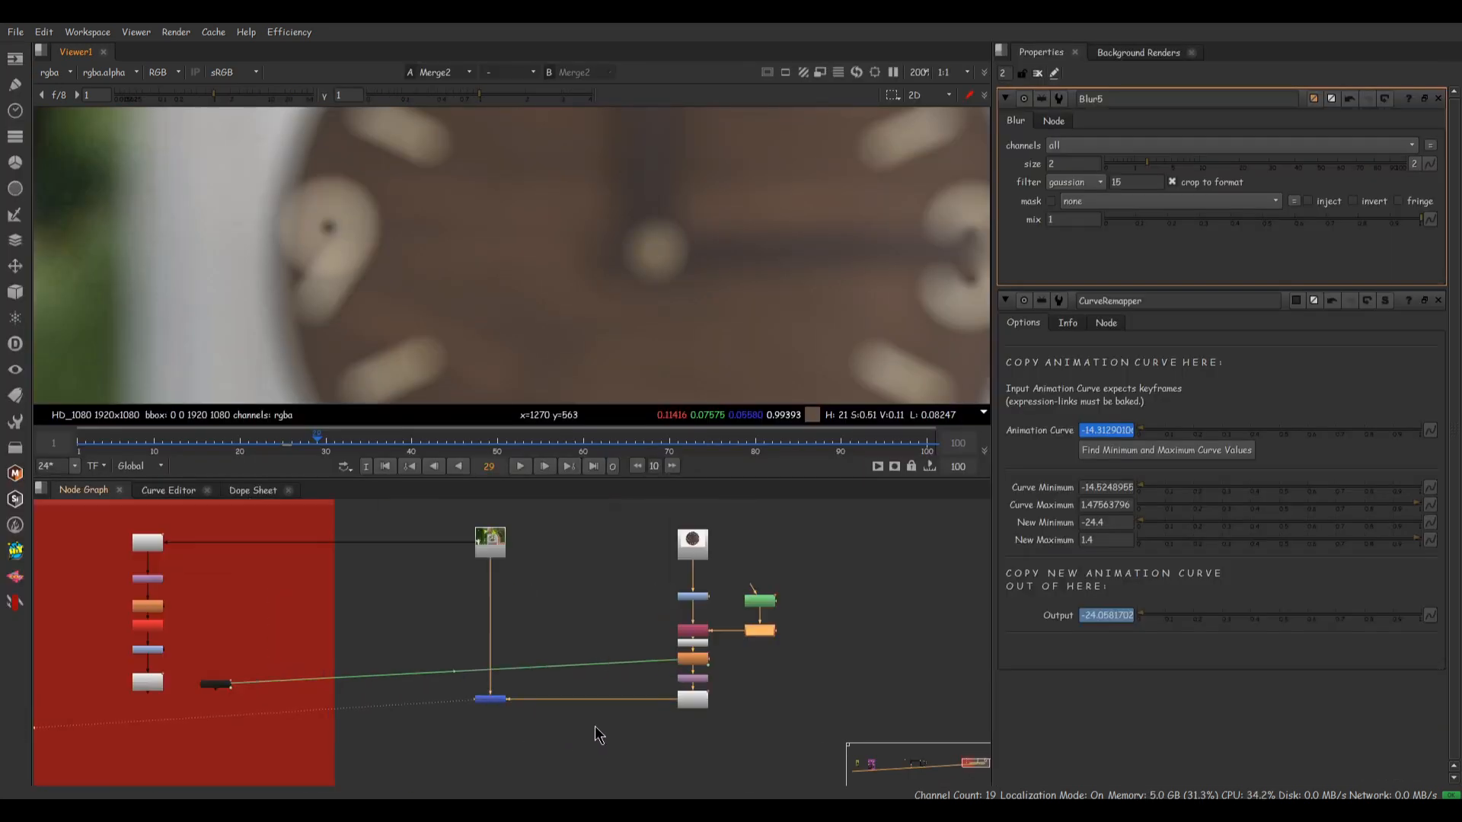
middle_click_drag(627, 747, 489, 657)
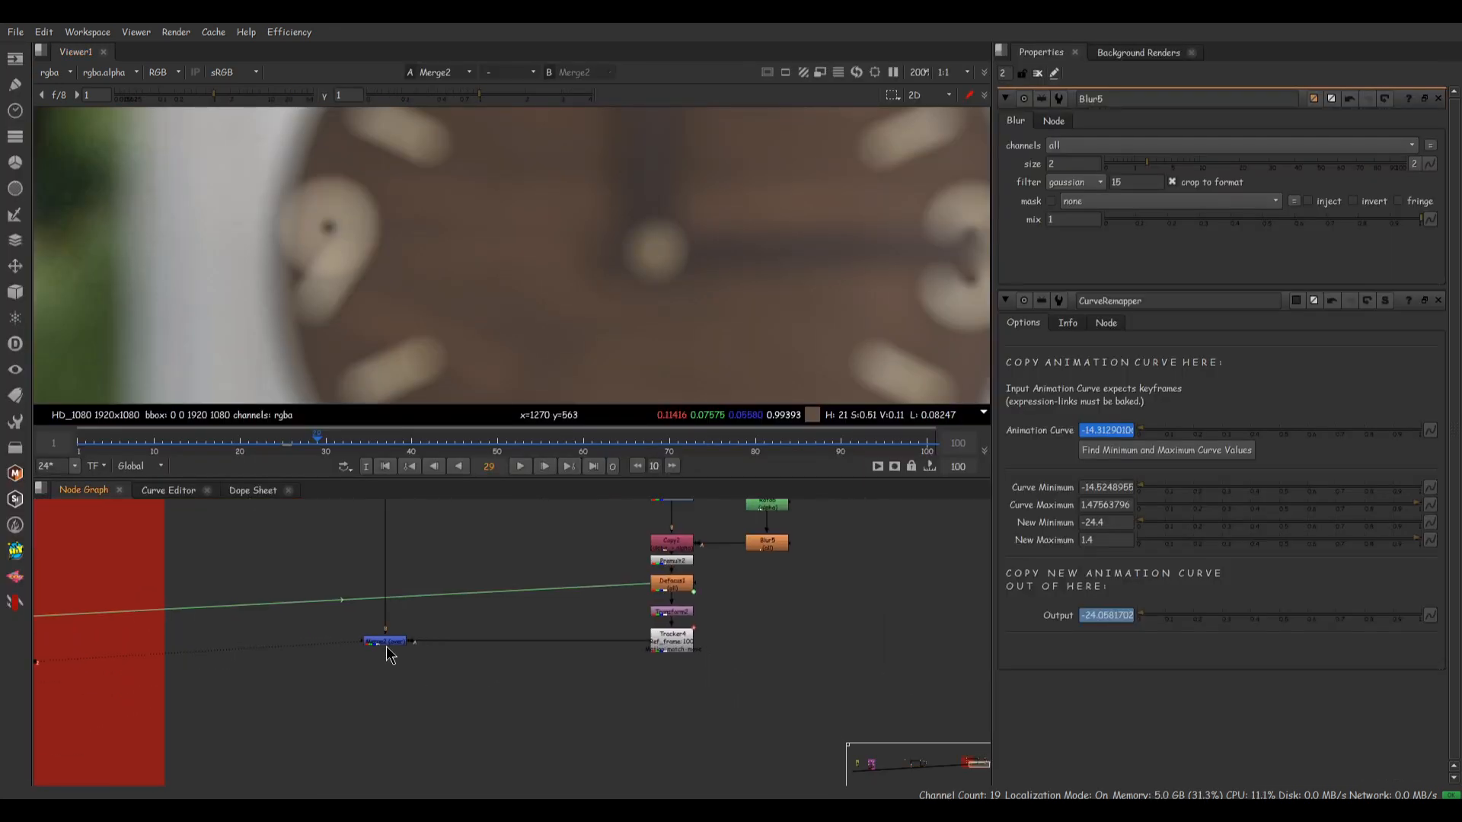
middle_click_drag(397, 678, 537, 697)
scroll(551, 615, "down", 3)
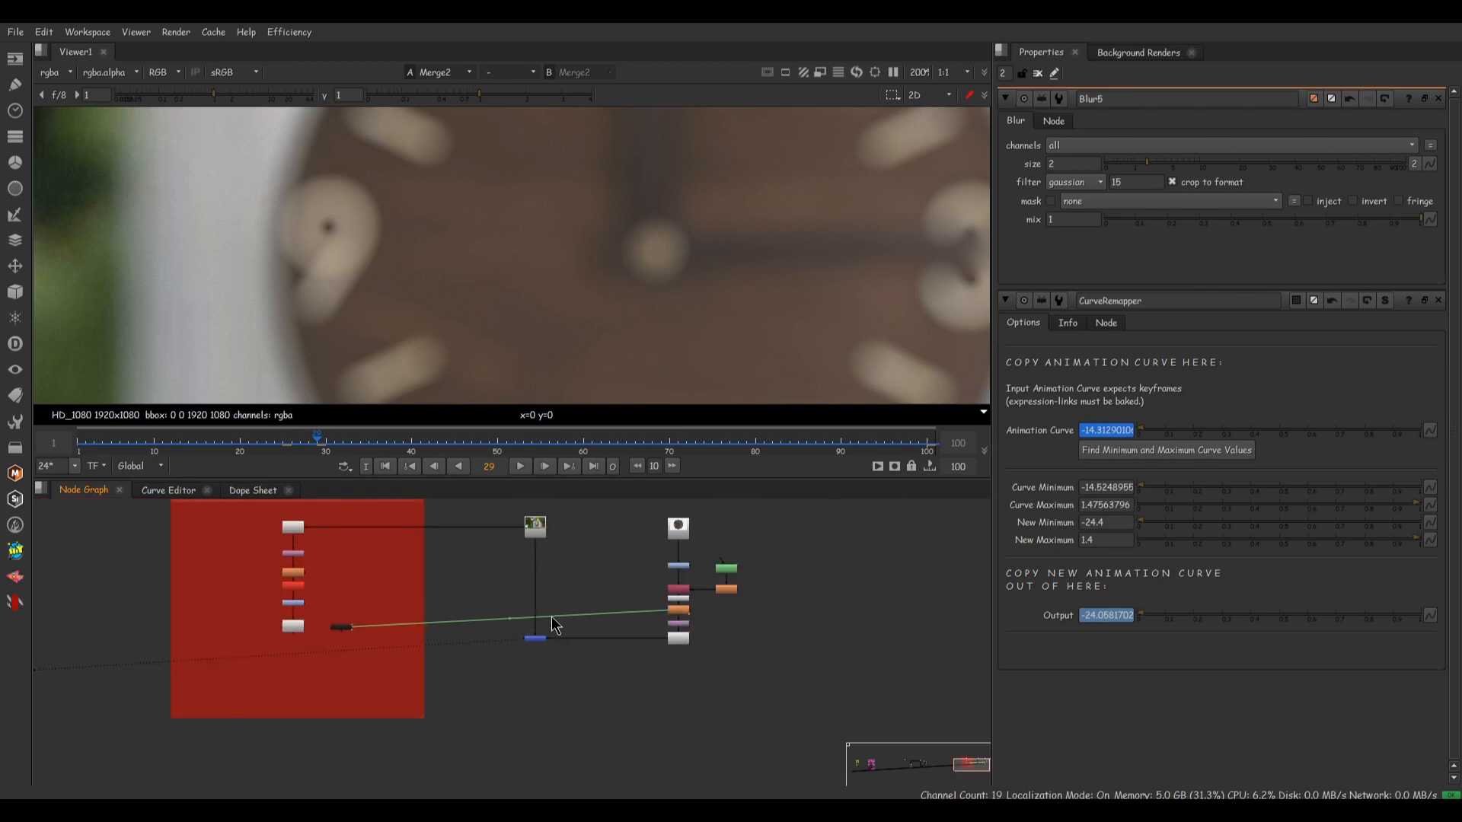
scroll(577, 609, "up", 3)
key("Tab")
type("mo")
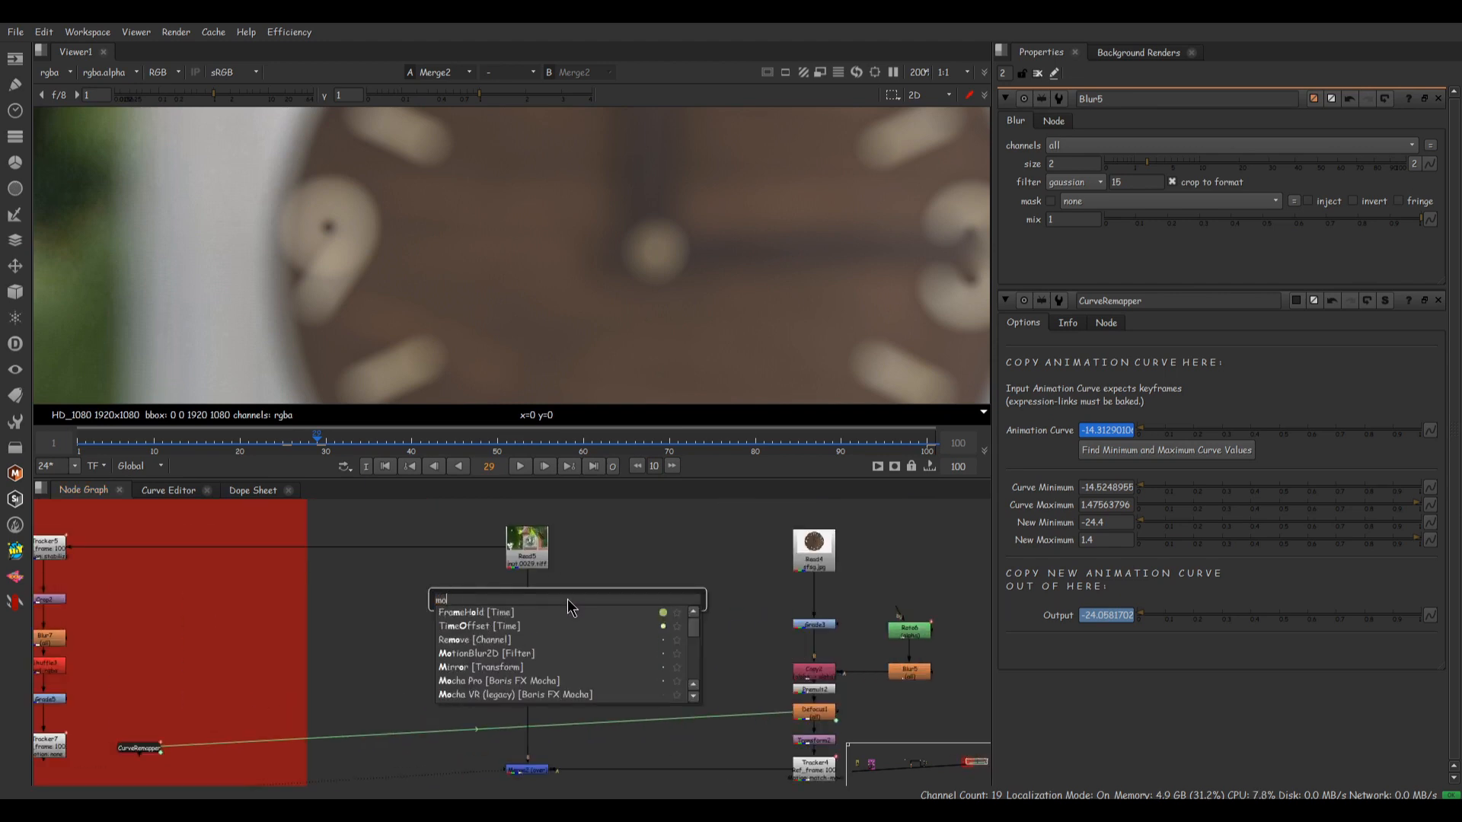
type("cha")
key("Down")
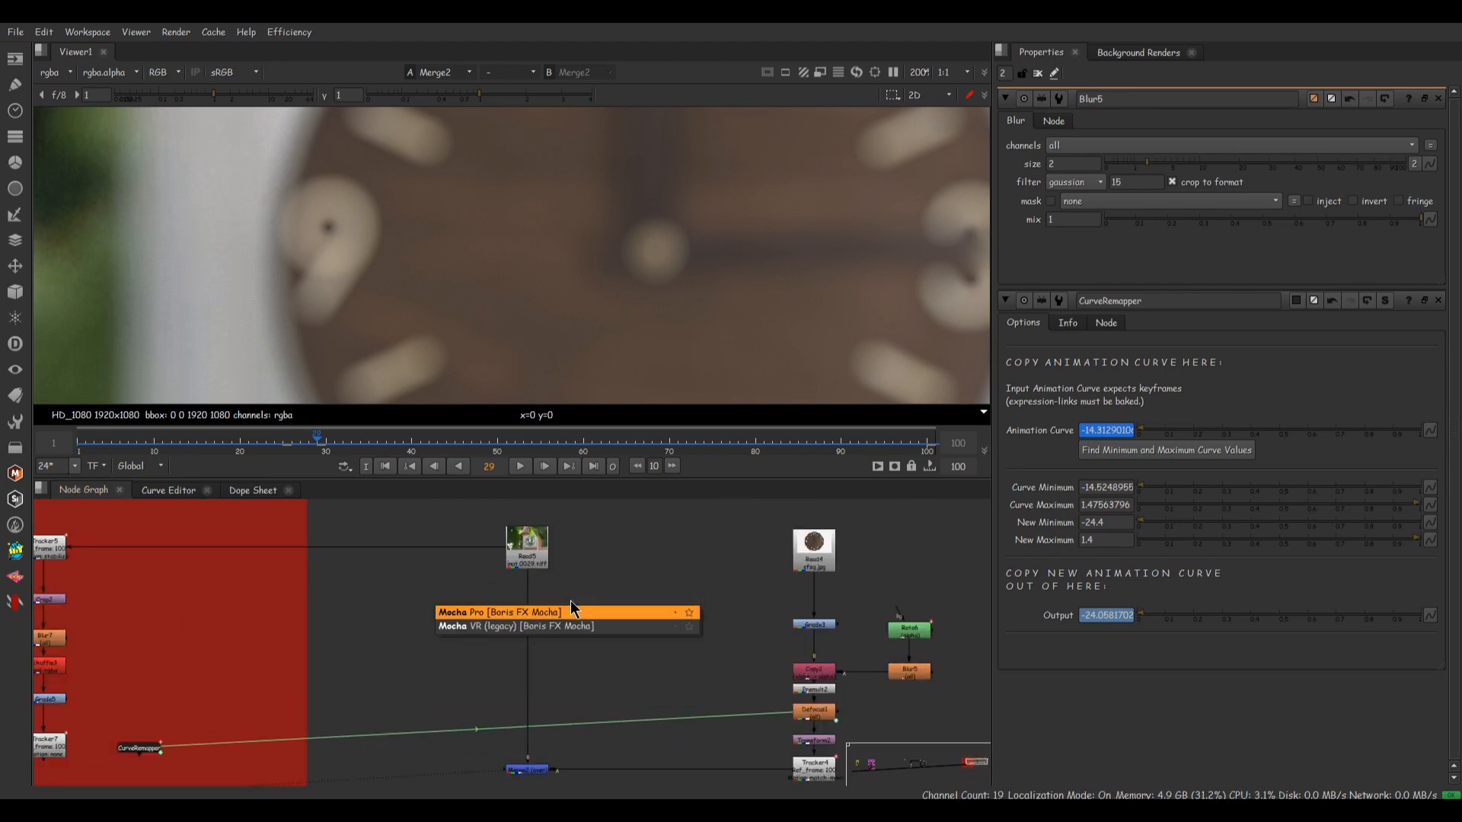
key("Return")
left_click_drag(580, 583, 549, 557)
left_click_drag(632, 581, 648, 554)
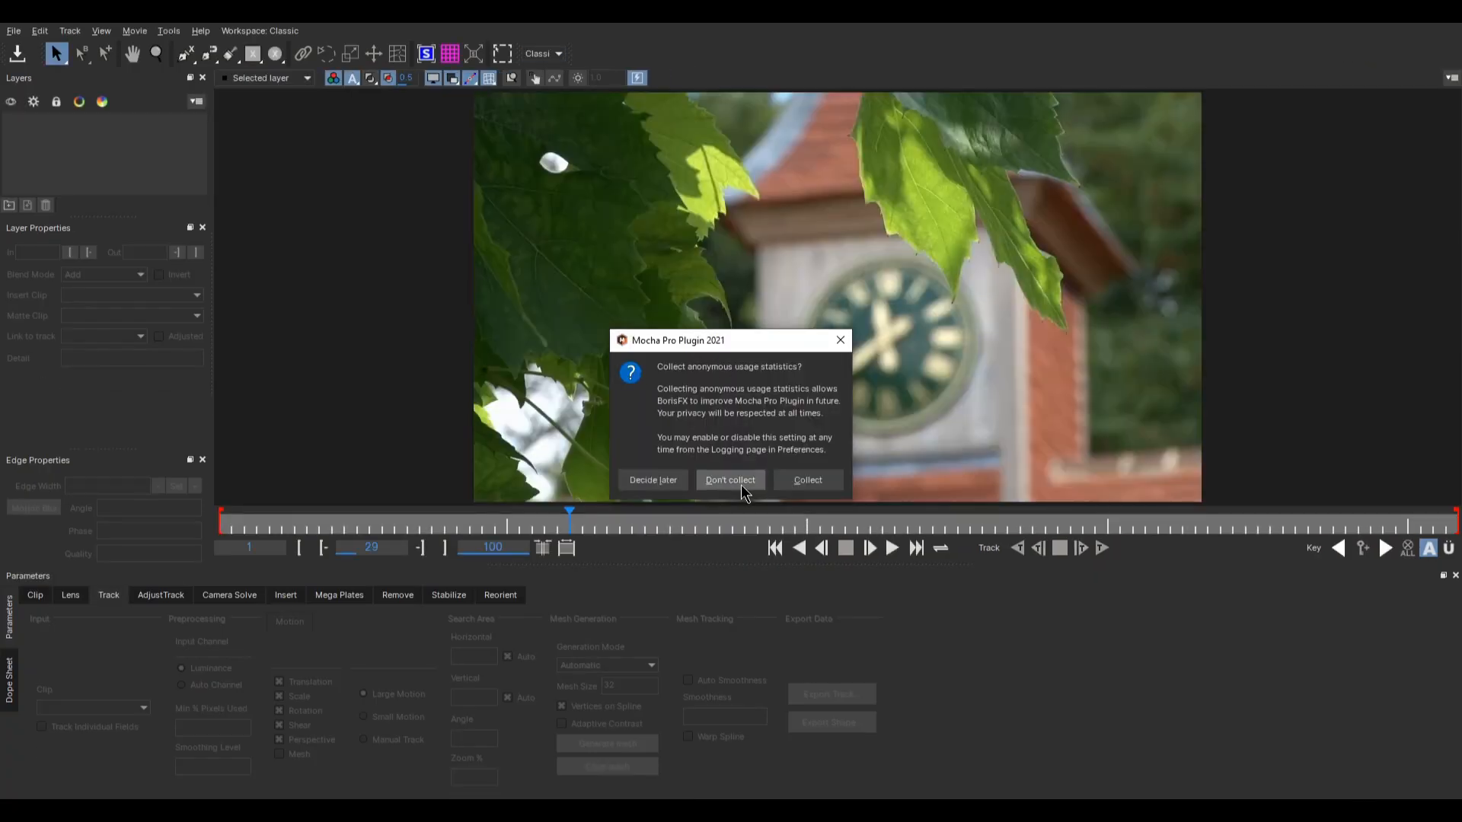
left_click(741, 483)
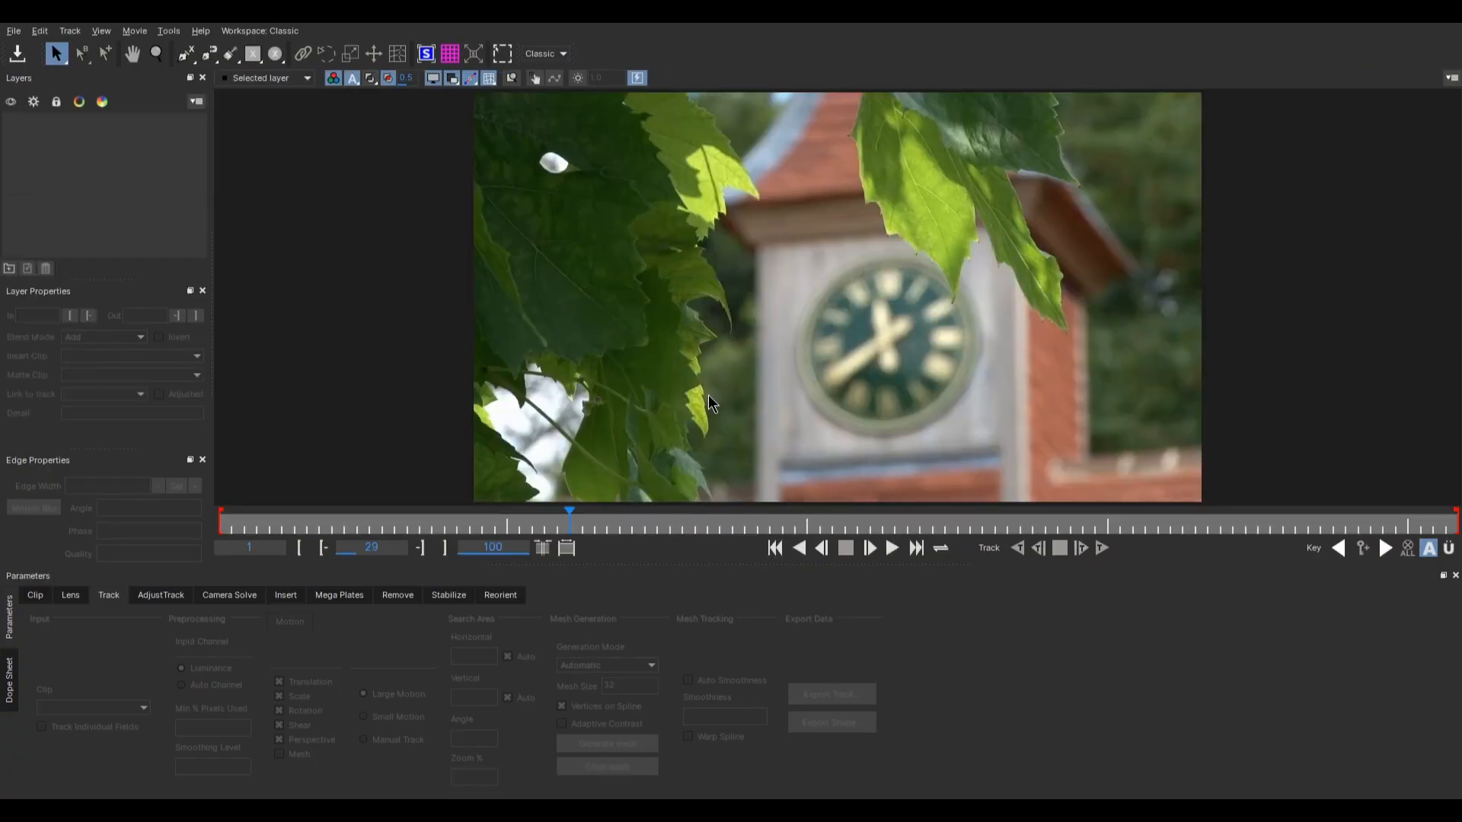
- At frame 31, outline the lower part of the leaf overlapping the clock with two X-splines in one layer
middle_click_drag(952, 296, 894, 313)
key("Right")
key("Right")
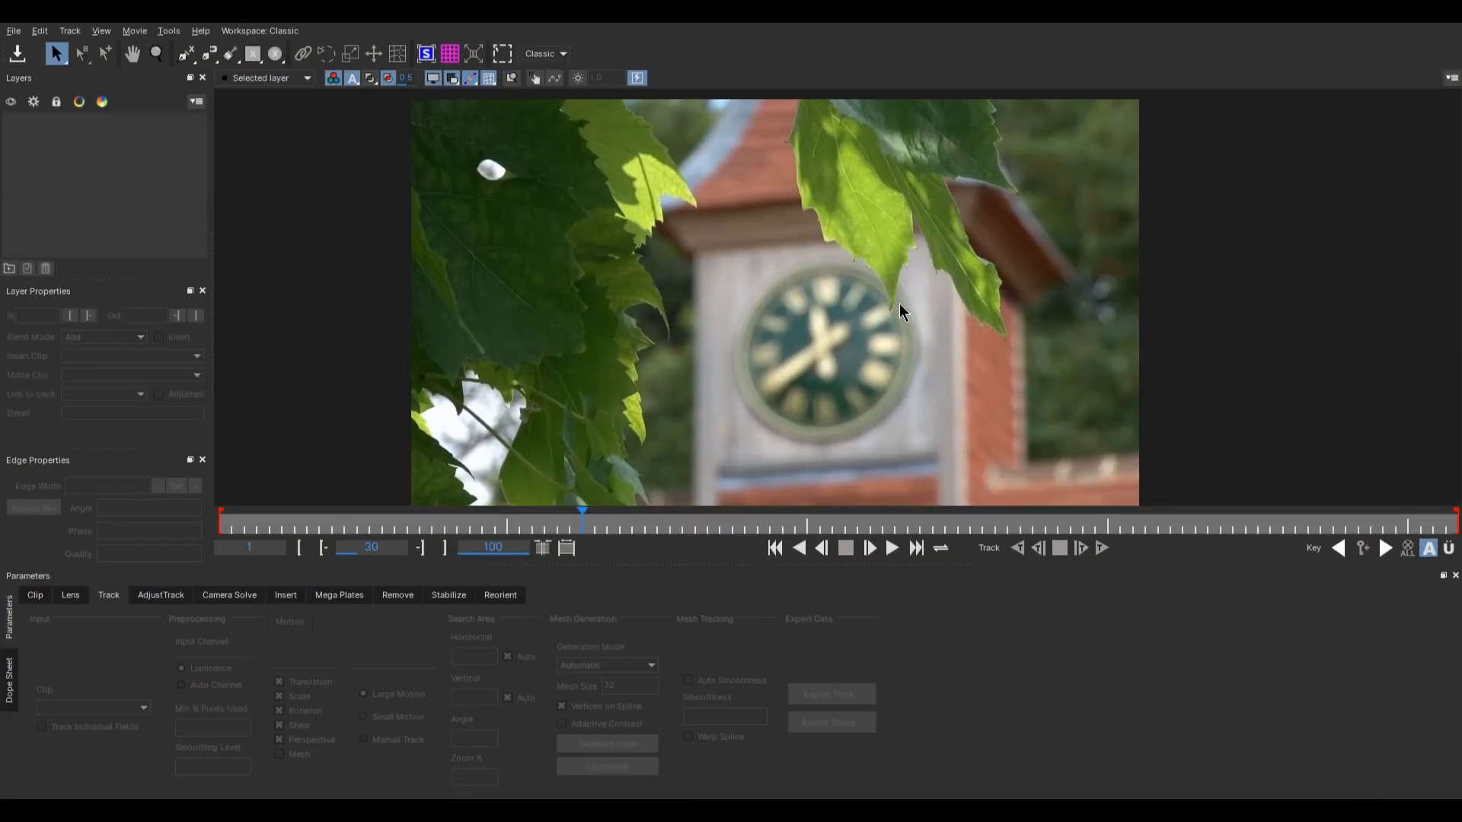
scroll(898, 303, "up", 3)
scroll(898, 303, "up", 3)
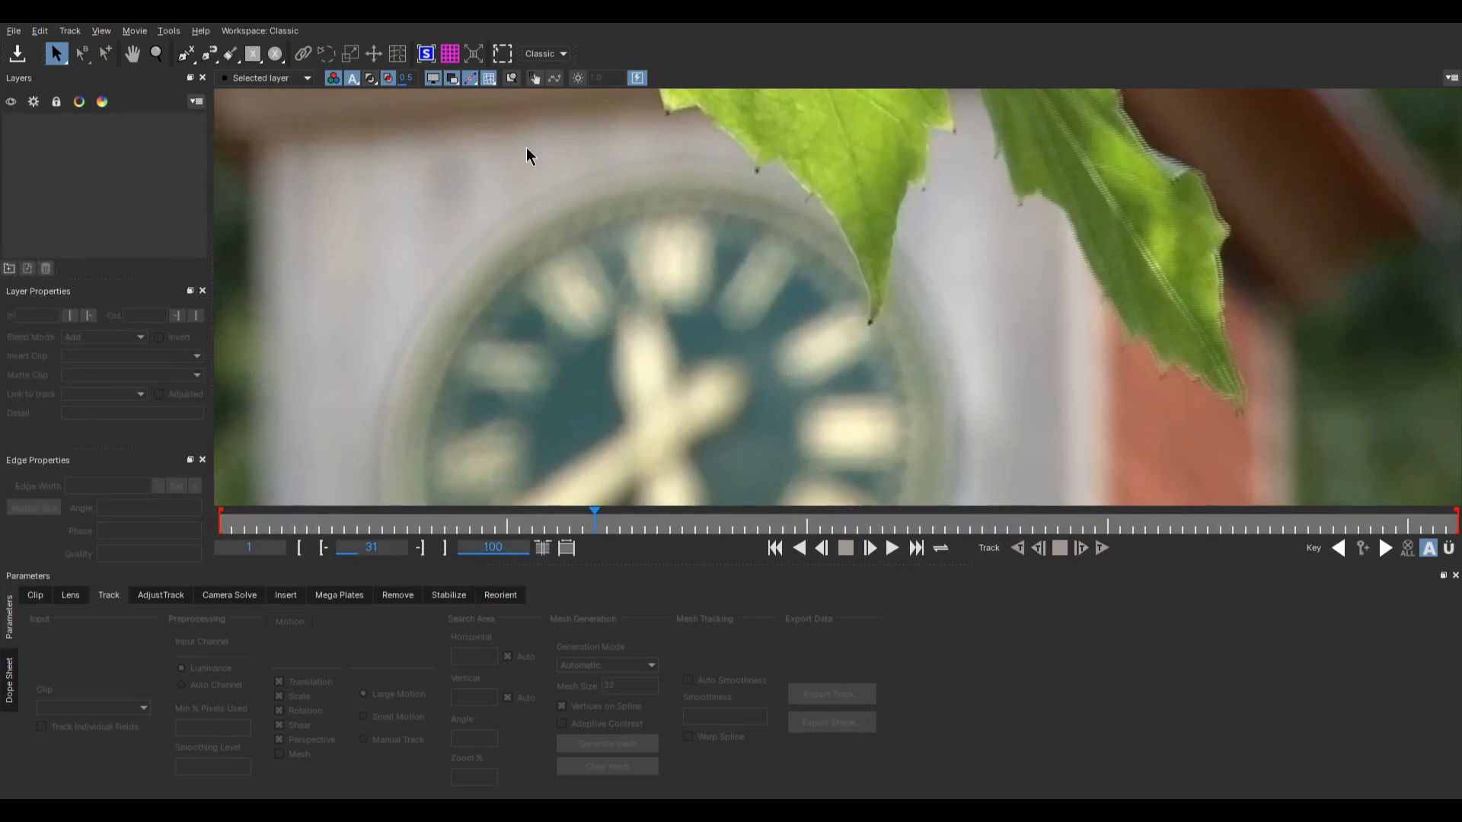
left_click(191, 51)
left_click(760, 144)
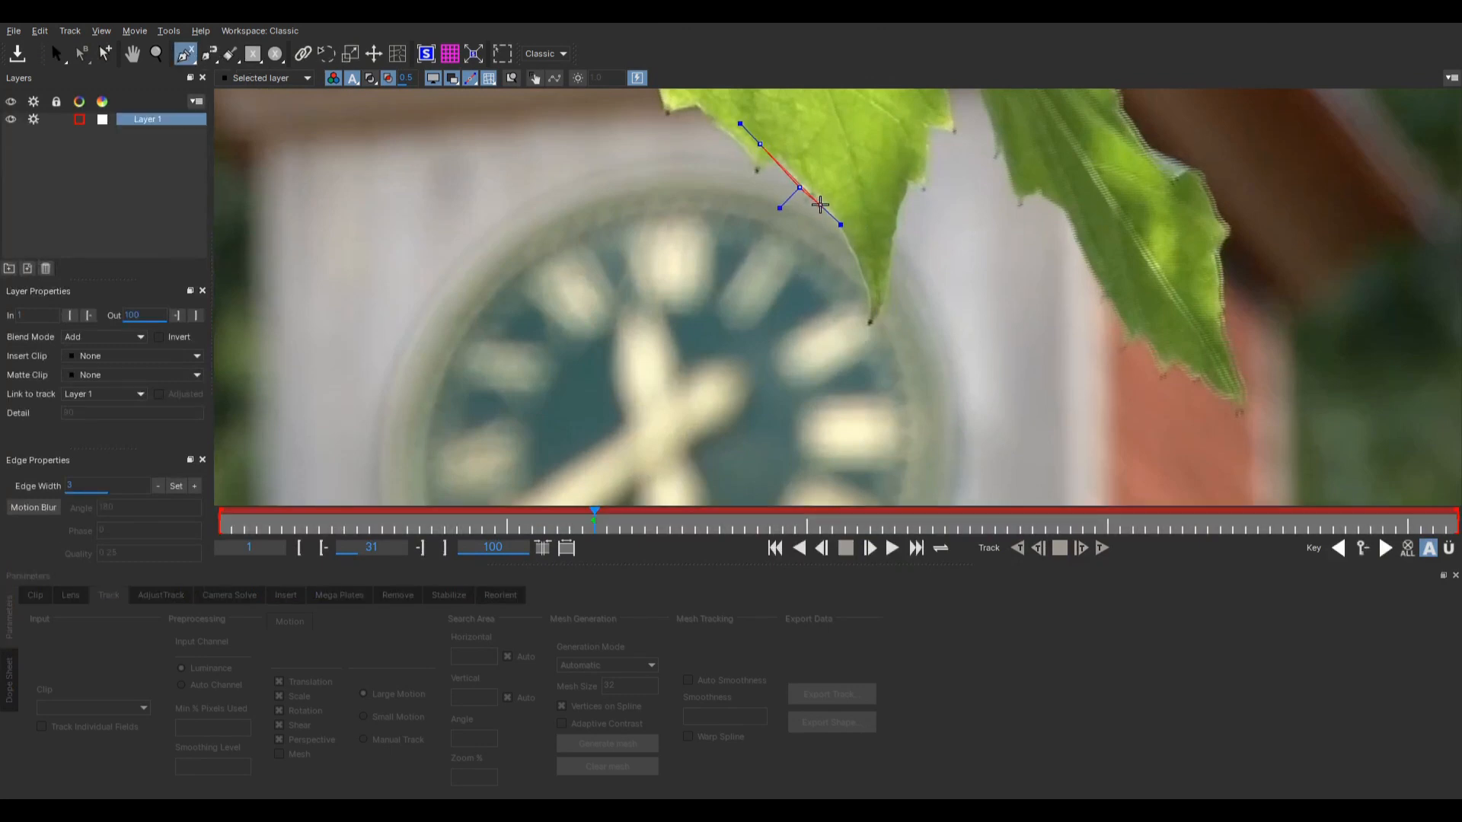
left_click(867, 284)
left_click(870, 324)
left_click(908, 176)
left_click(887, 125)
left_click(185, 53)
left_click(188, 98)
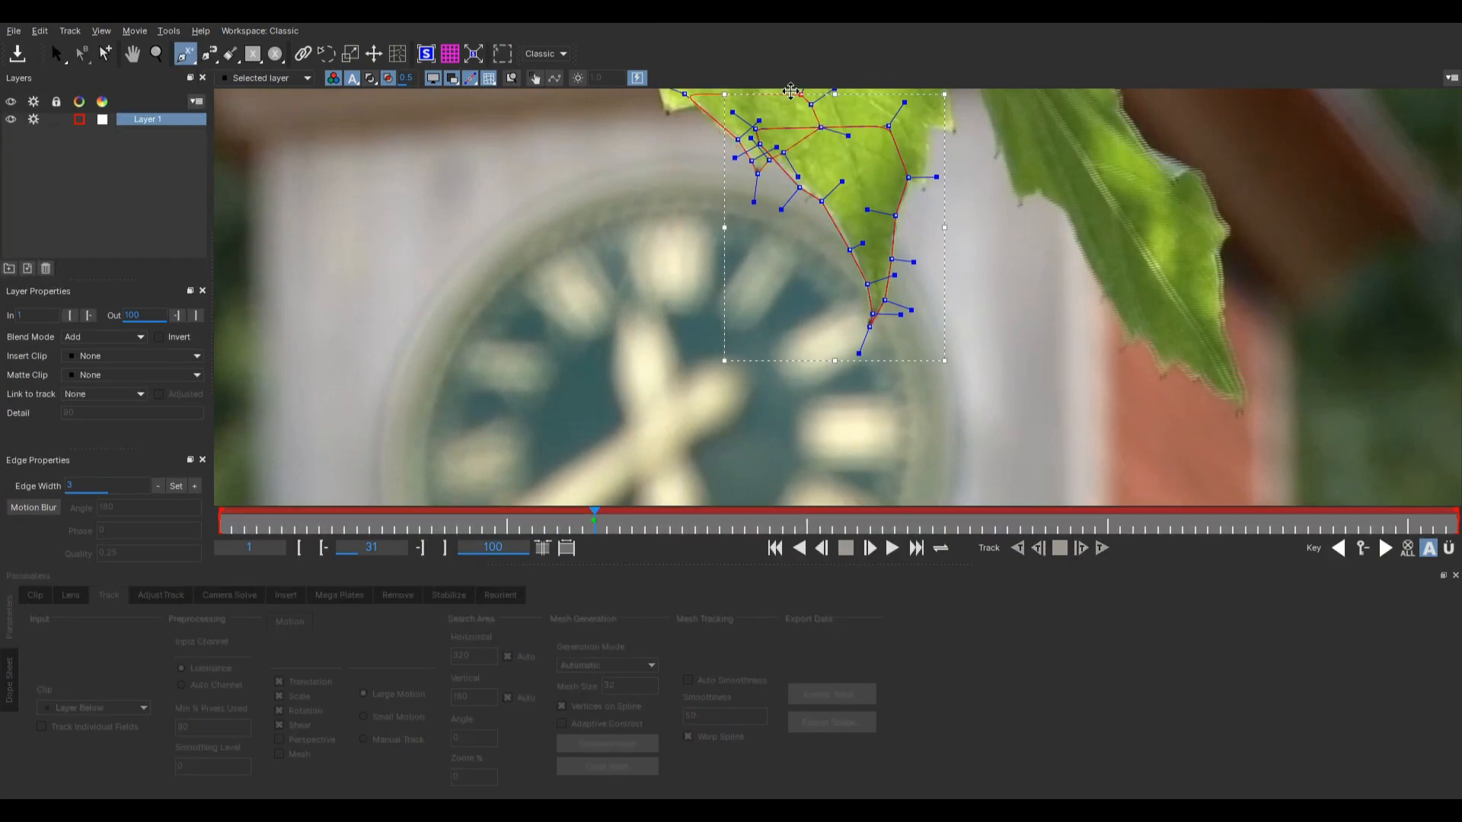
scroll(897, 280, "down", 2)
- Enable mesh tracking for the leaf layer and generate an Automatic mesh of size 25 with adaptive contrast and vertices on spline
left_click(607, 744)
double_click(610, 686)
type("25")
left_click(633, 745)
left_click(561, 723)
left_click(614, 746)
left_click(614, 767)
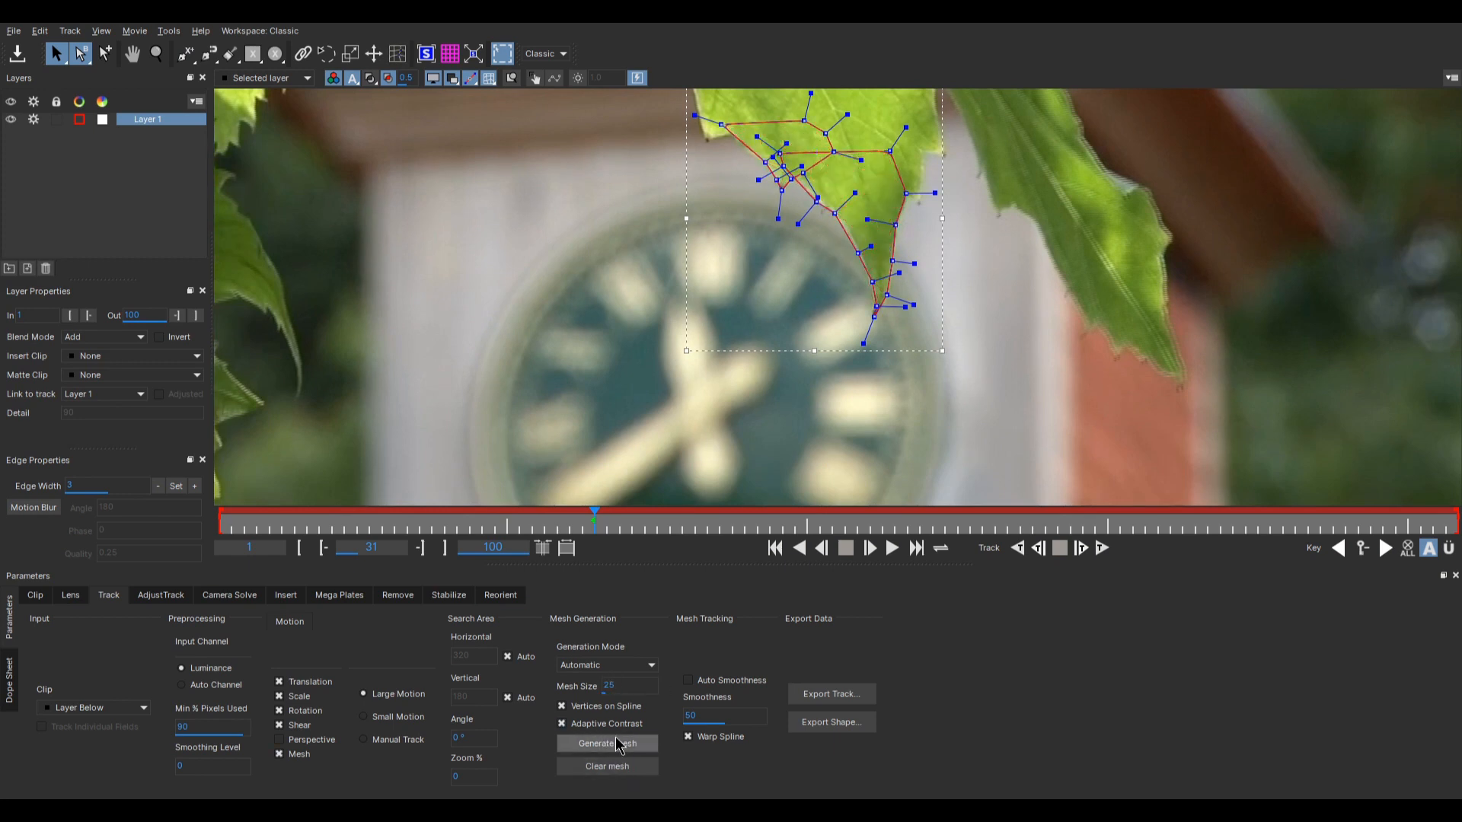
left_click(618, 743)
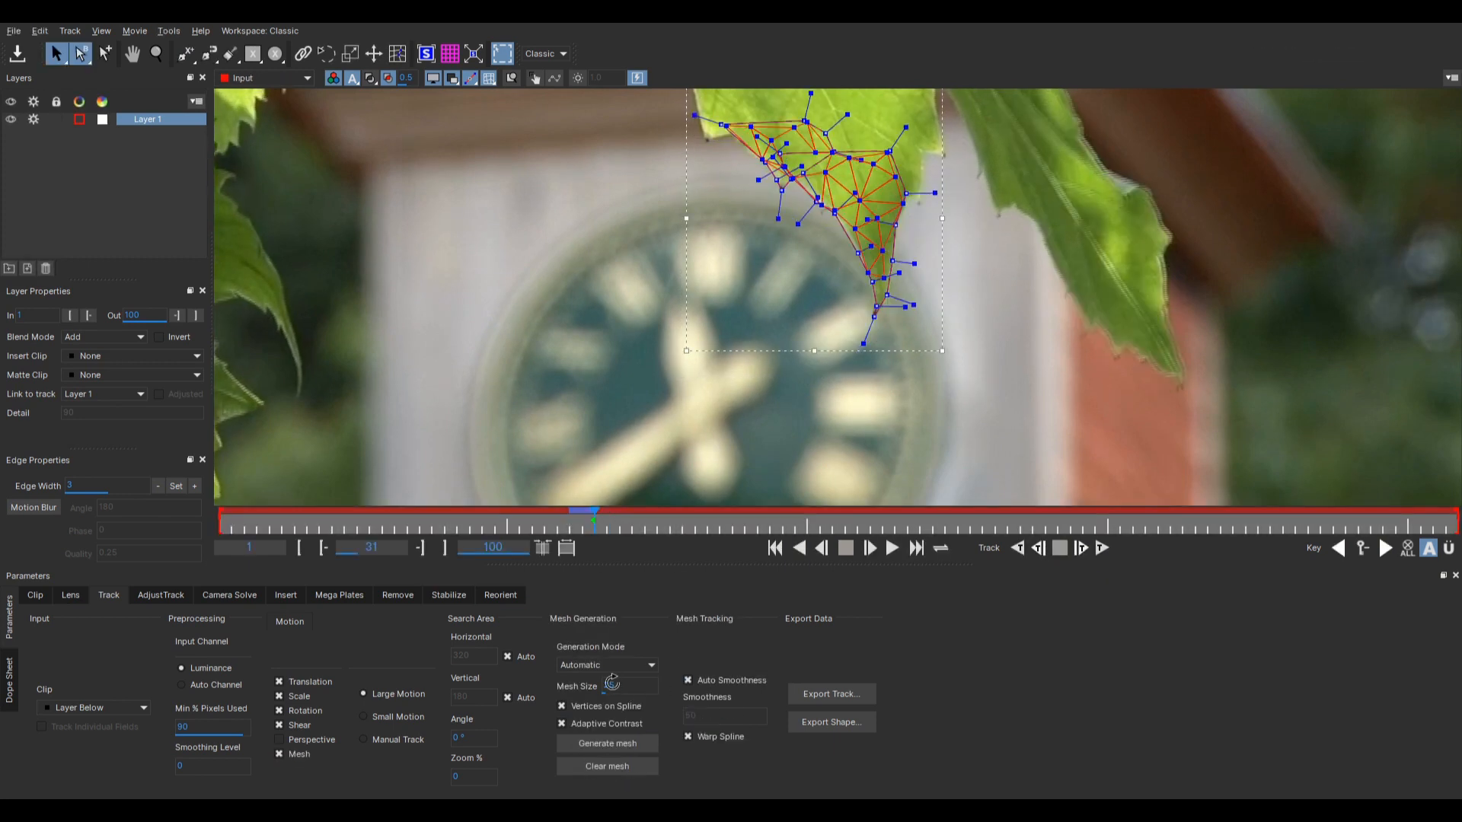
- Regenerate the leaf mesh at size 35 and in Uniform mode, ending with a denser Automatic mesh of size 12
double_click(629, 685)
type("35")
left_click(606, 743)
left_click(693, 451)
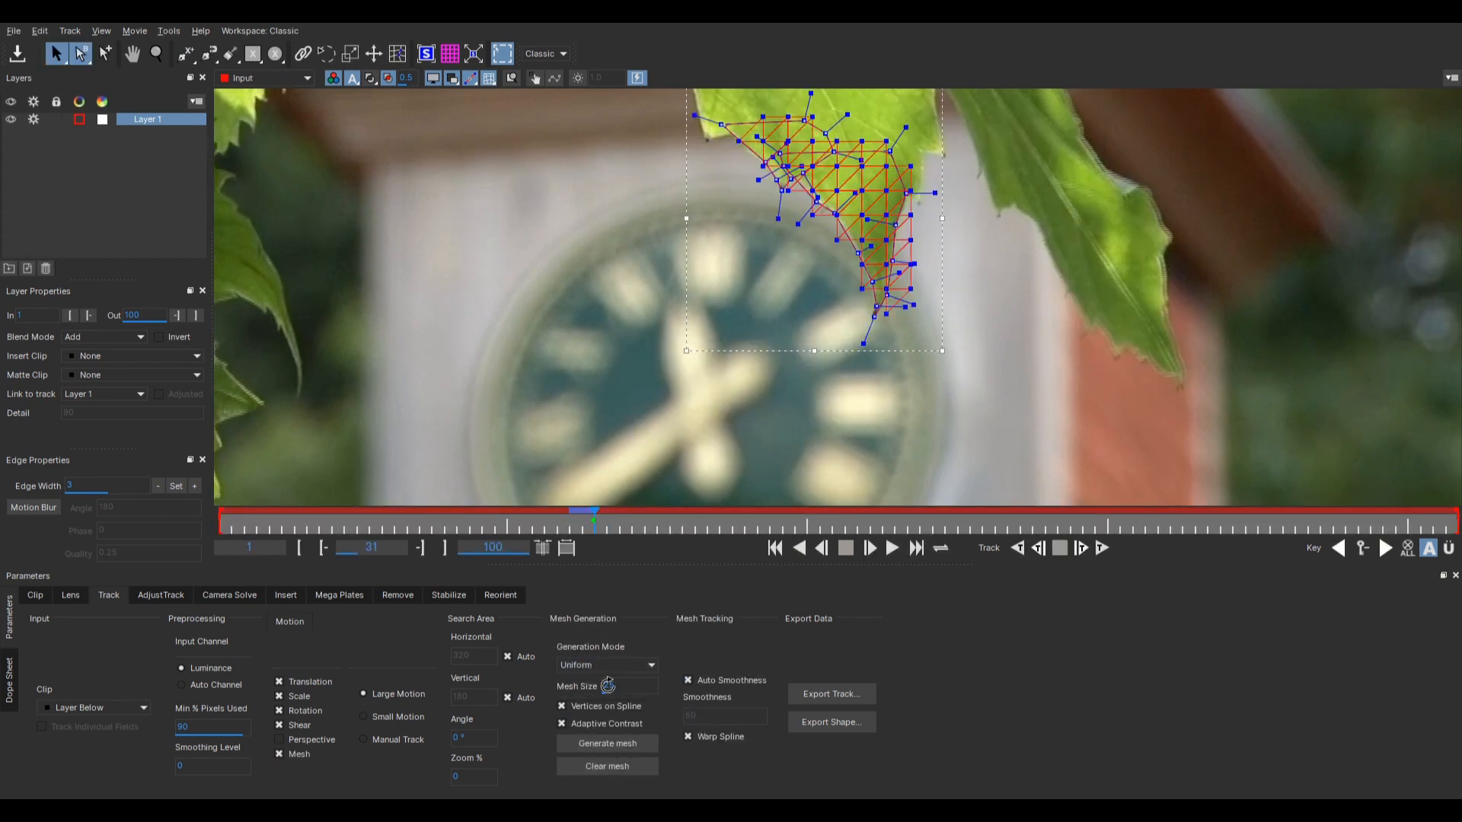
left_click(613, 743)
- Track the leaf layer with its mesh backward from frame 31 to frame 18, and forward from frame 31
left_click(1017, 549)
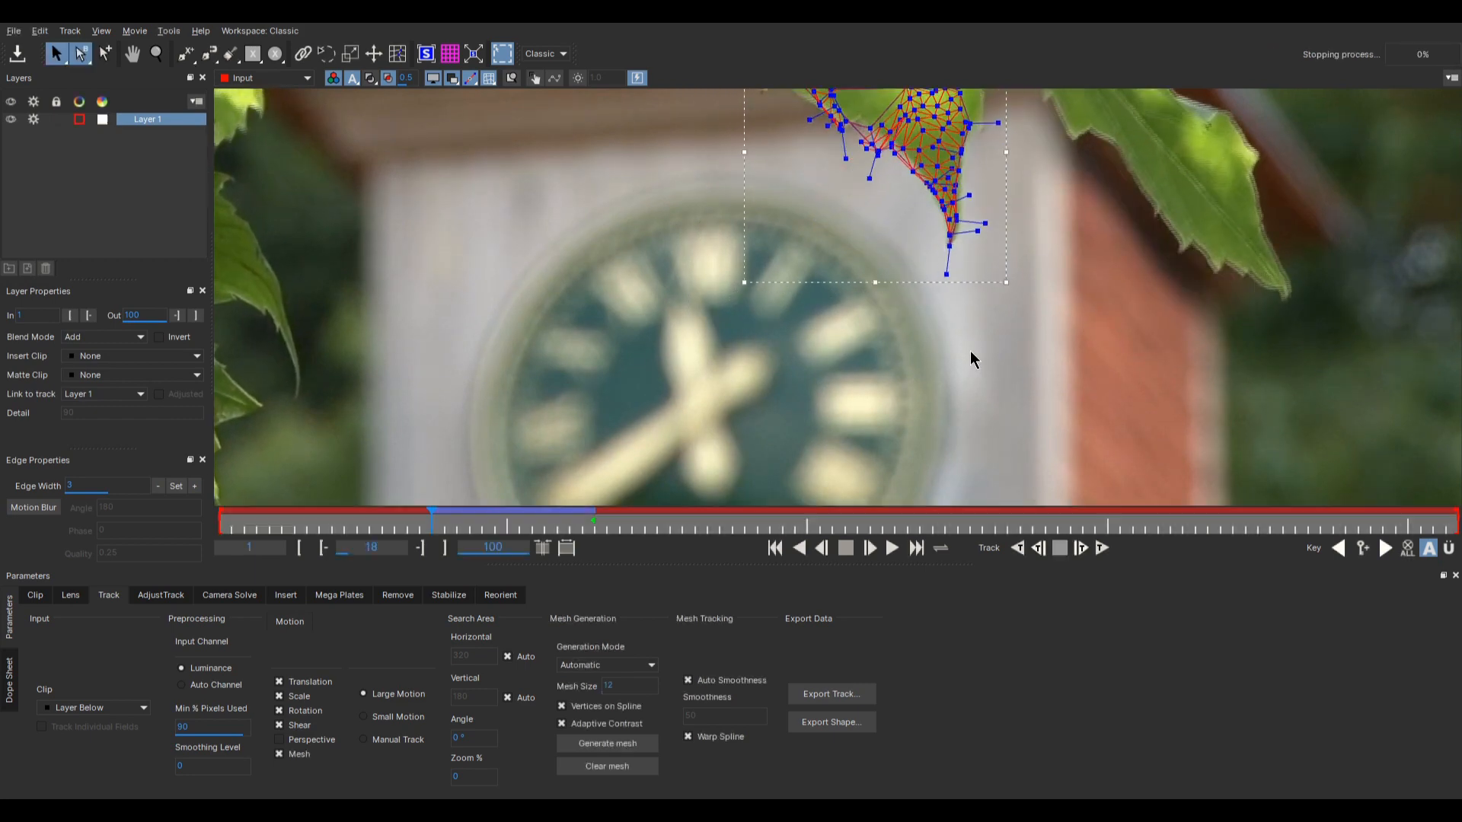
left_click(1386, 548)
left_click(1101, 548)
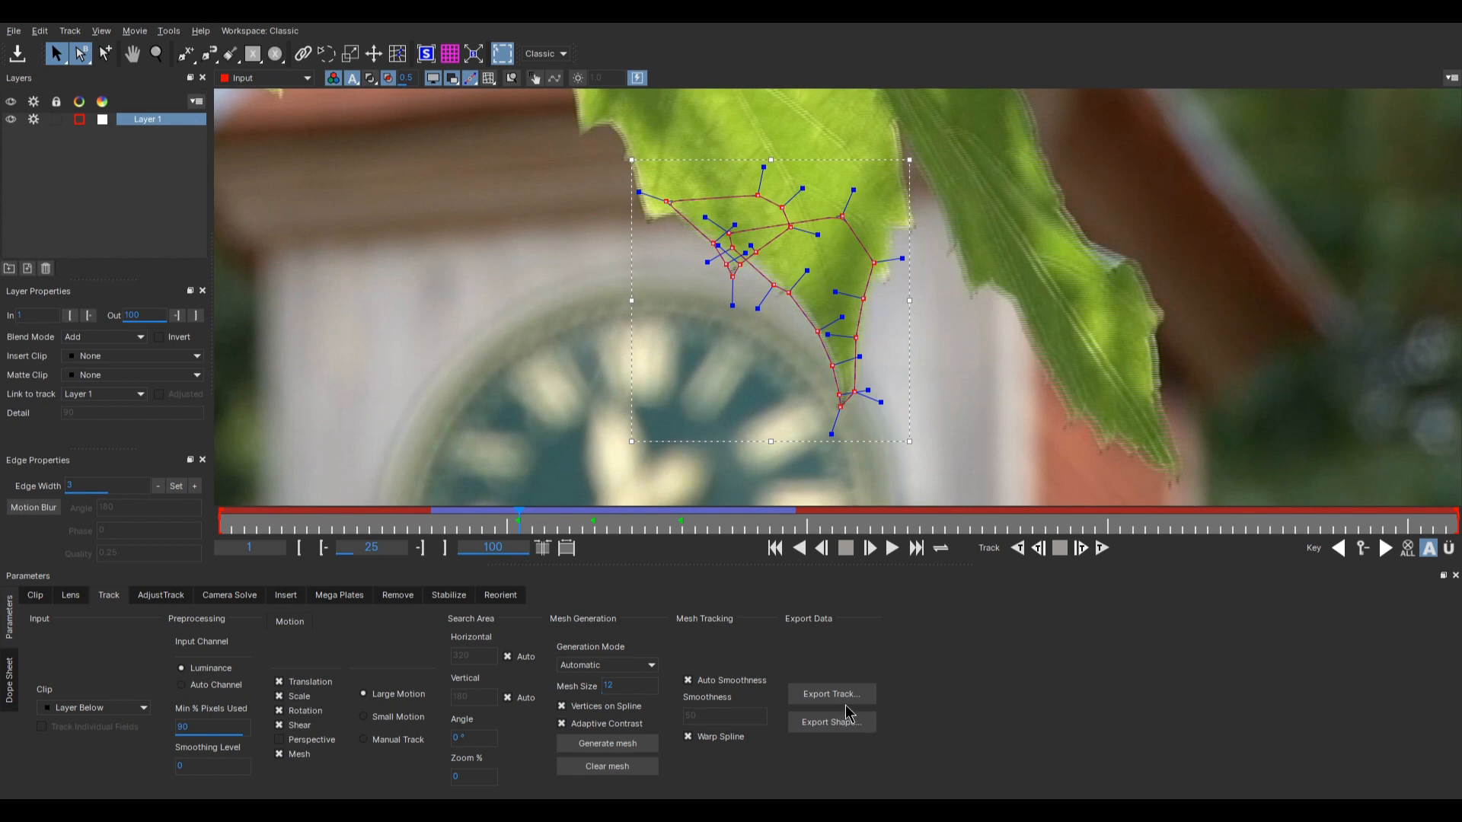
- Export the selected layer's shape data in Nuke Roto [Basic] (*.nk) format and return to Nuke
left_click(832, 722)
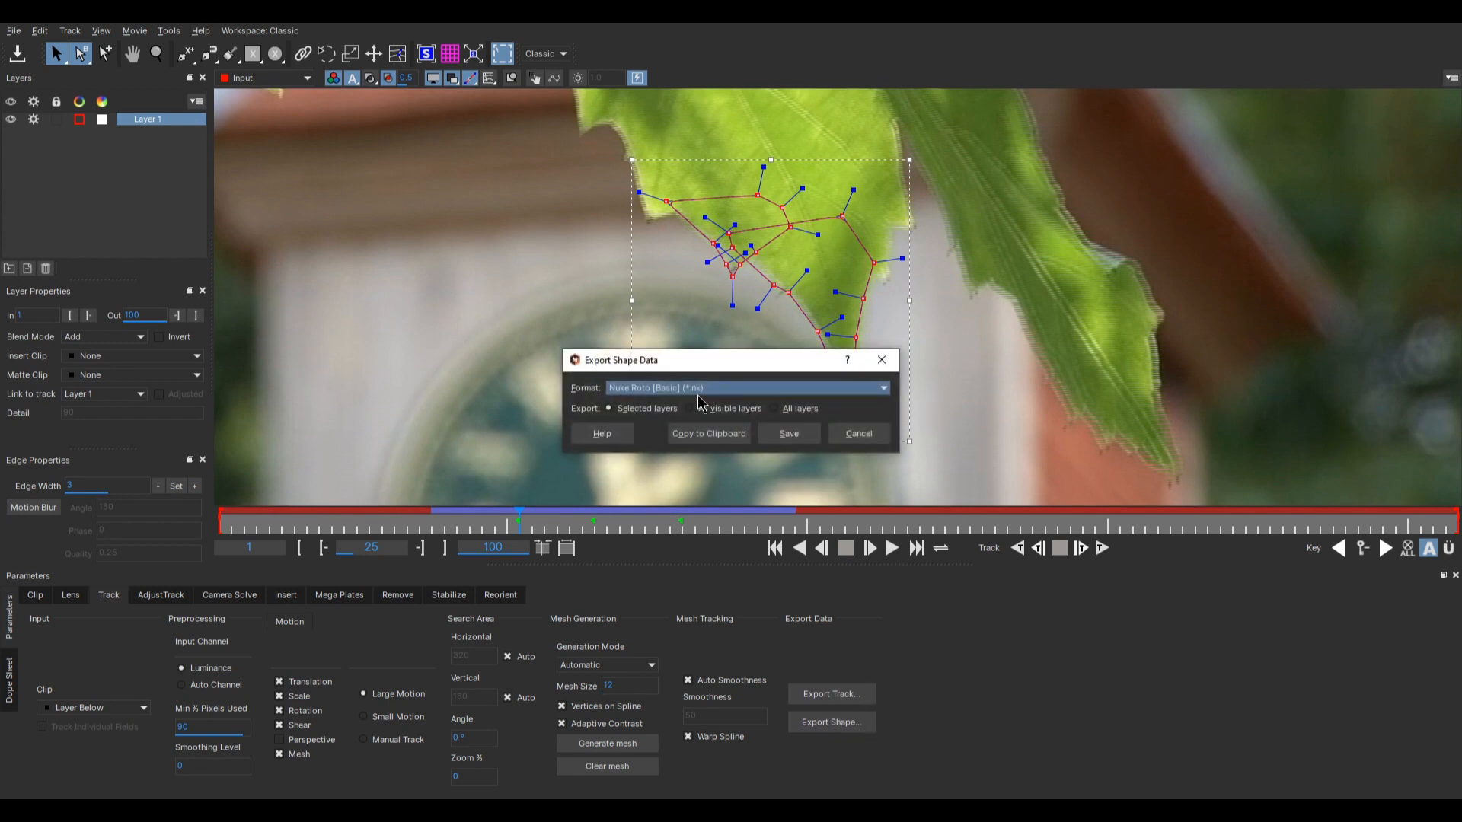
left_click(791, 433)
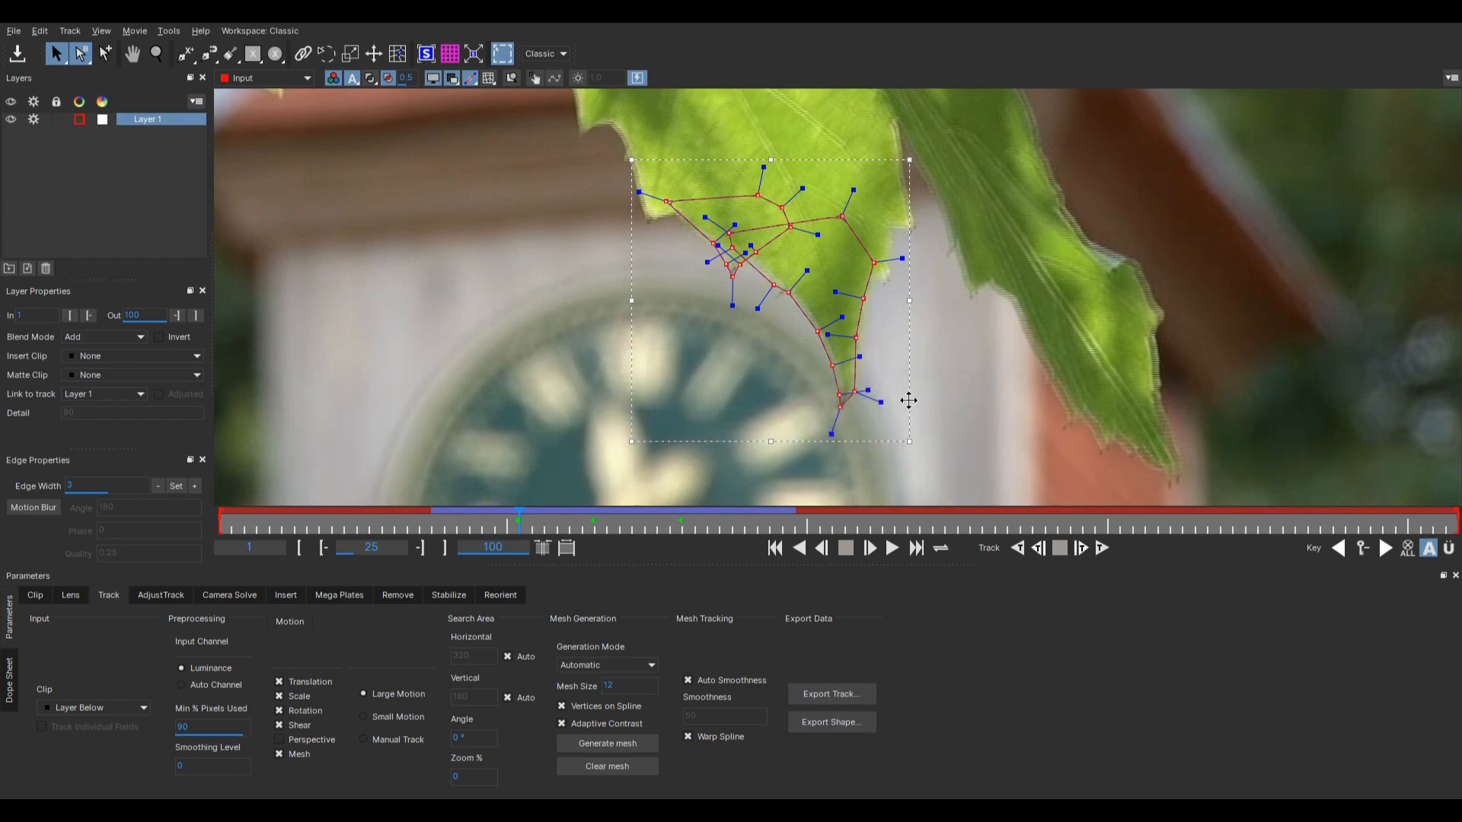
left_click(1452, 28)
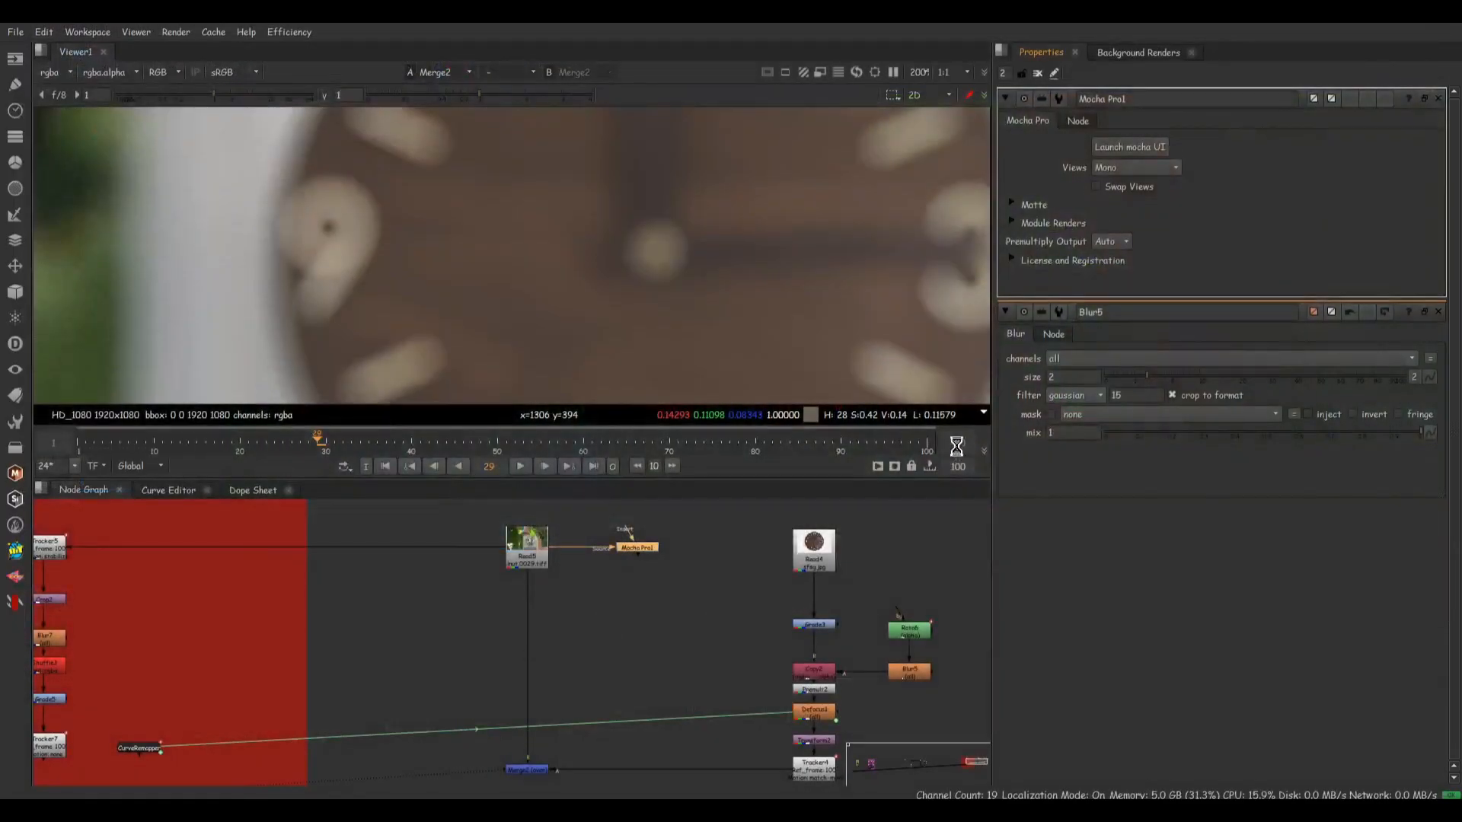
- Bring the exported leaf roto into the node graph and place it in the empty area below the merge
scroll(644, 631, "down", 3)
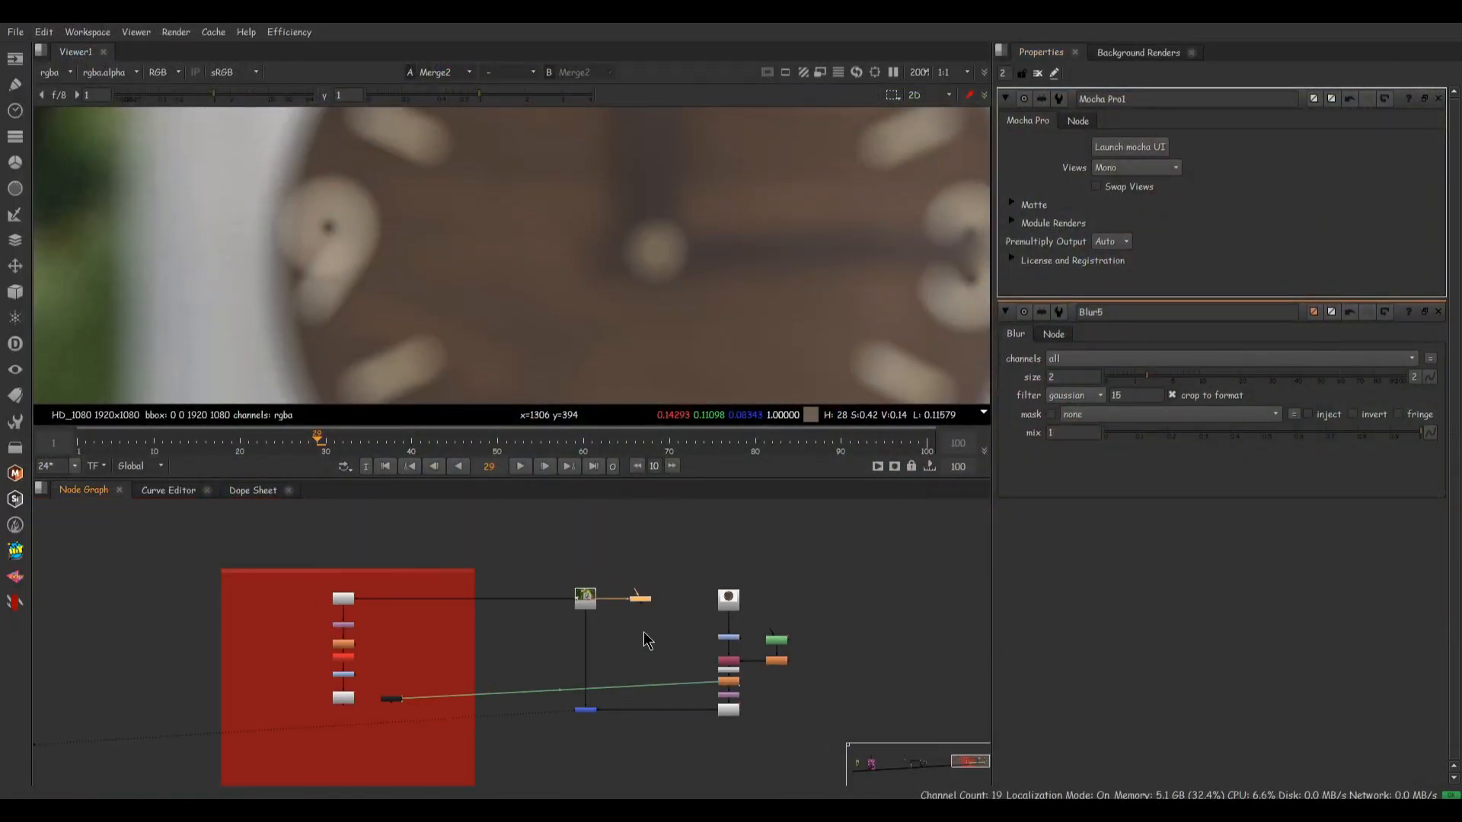
scroll(552, 738, "up", 3)
scroll(663, 616, "down", 2)
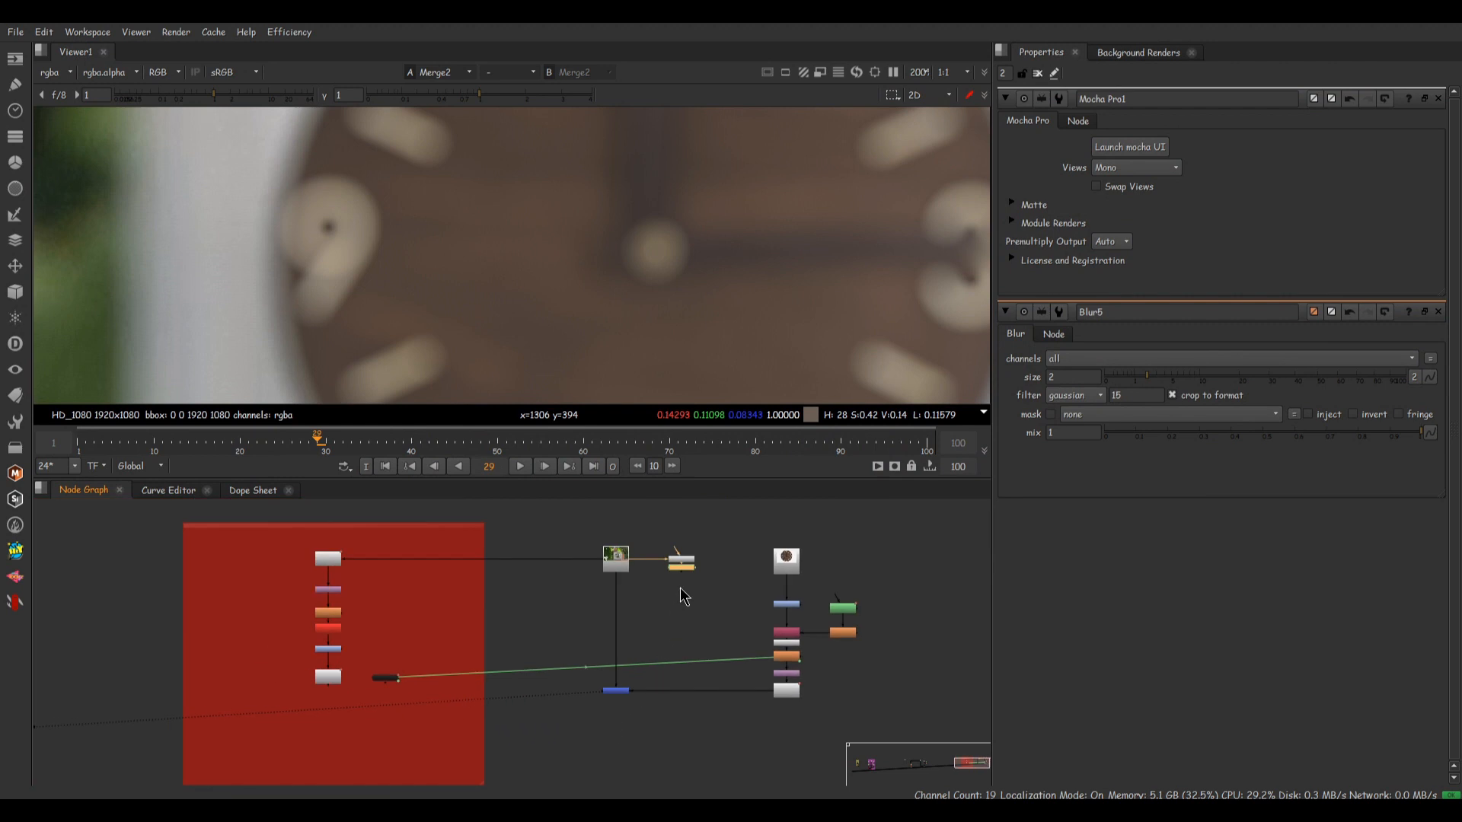
left_click_drag(708, 576, 574, 746)
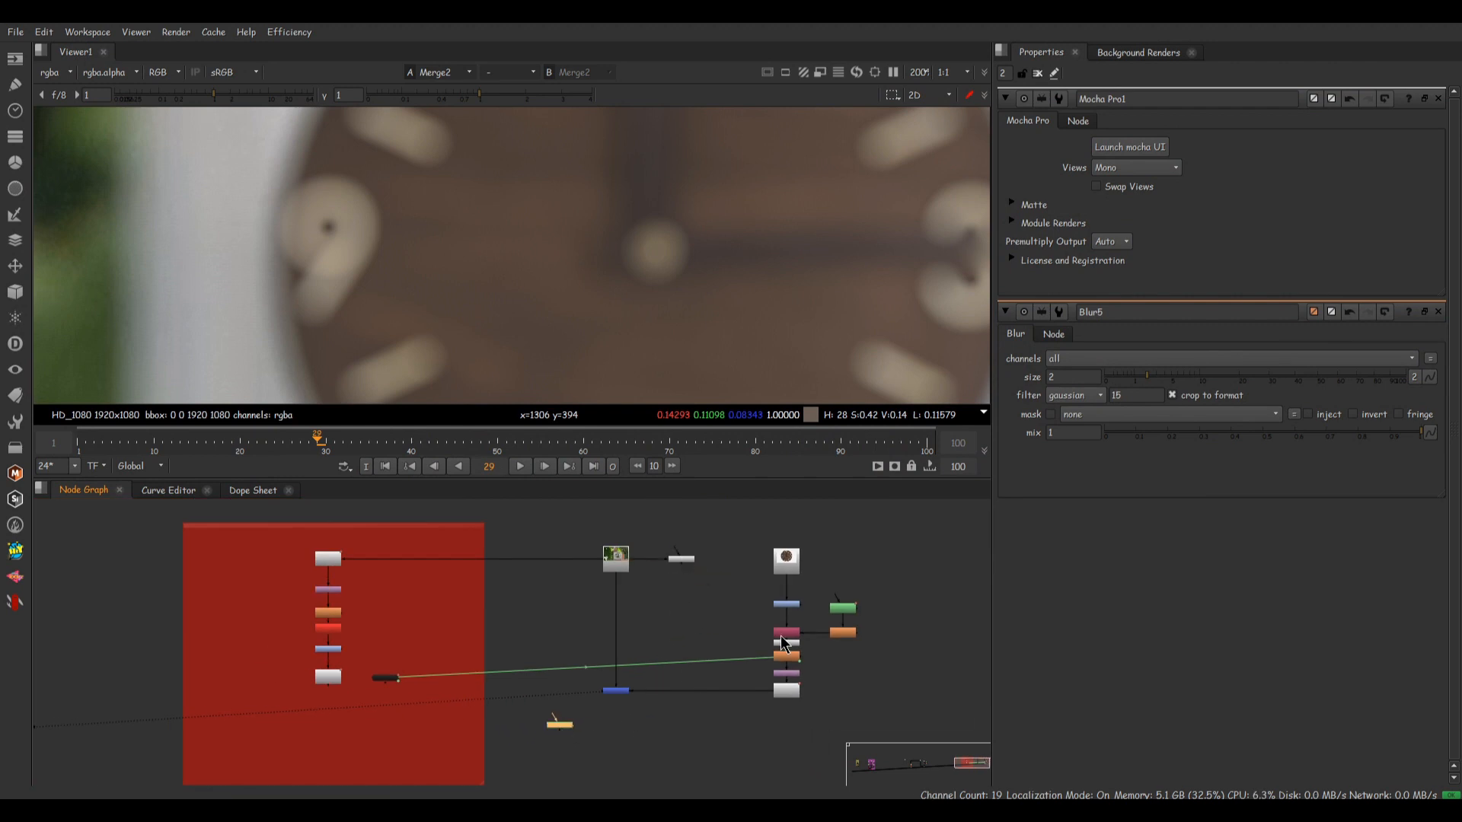
- Duplicate the Copy and Premult nodes onto a new branch of the tower footage and connect the leaf roto to the Copy
left_click_drag(778, 645, 755, 667)
left_click(747, 740, "ctrl")
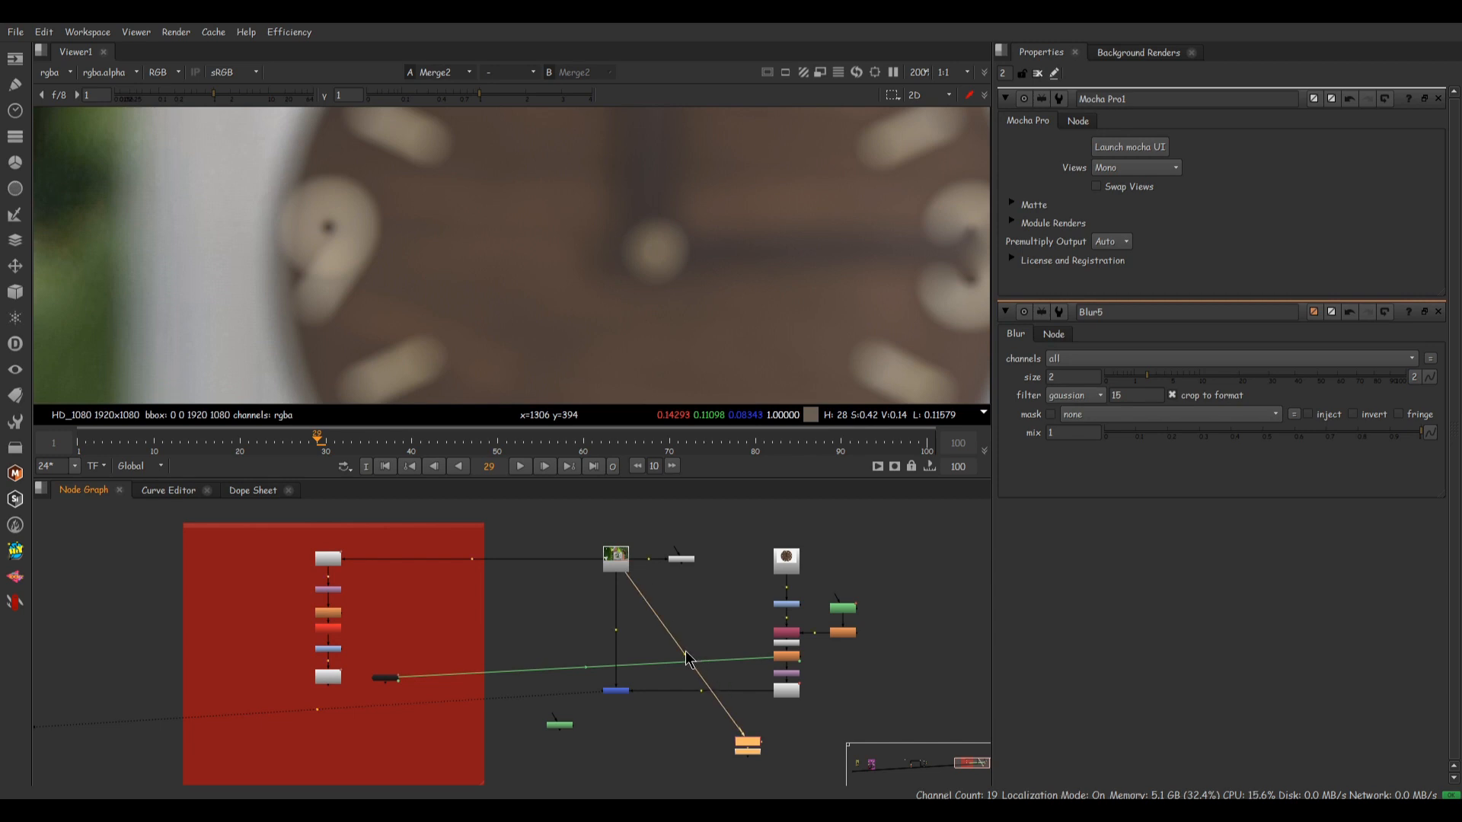
left_click_drag(685, 658, 636, 526, "ctrl")
middle_click_drag(730, 610, 737, 582)
left_click_drag(787, 693, 780, 703)
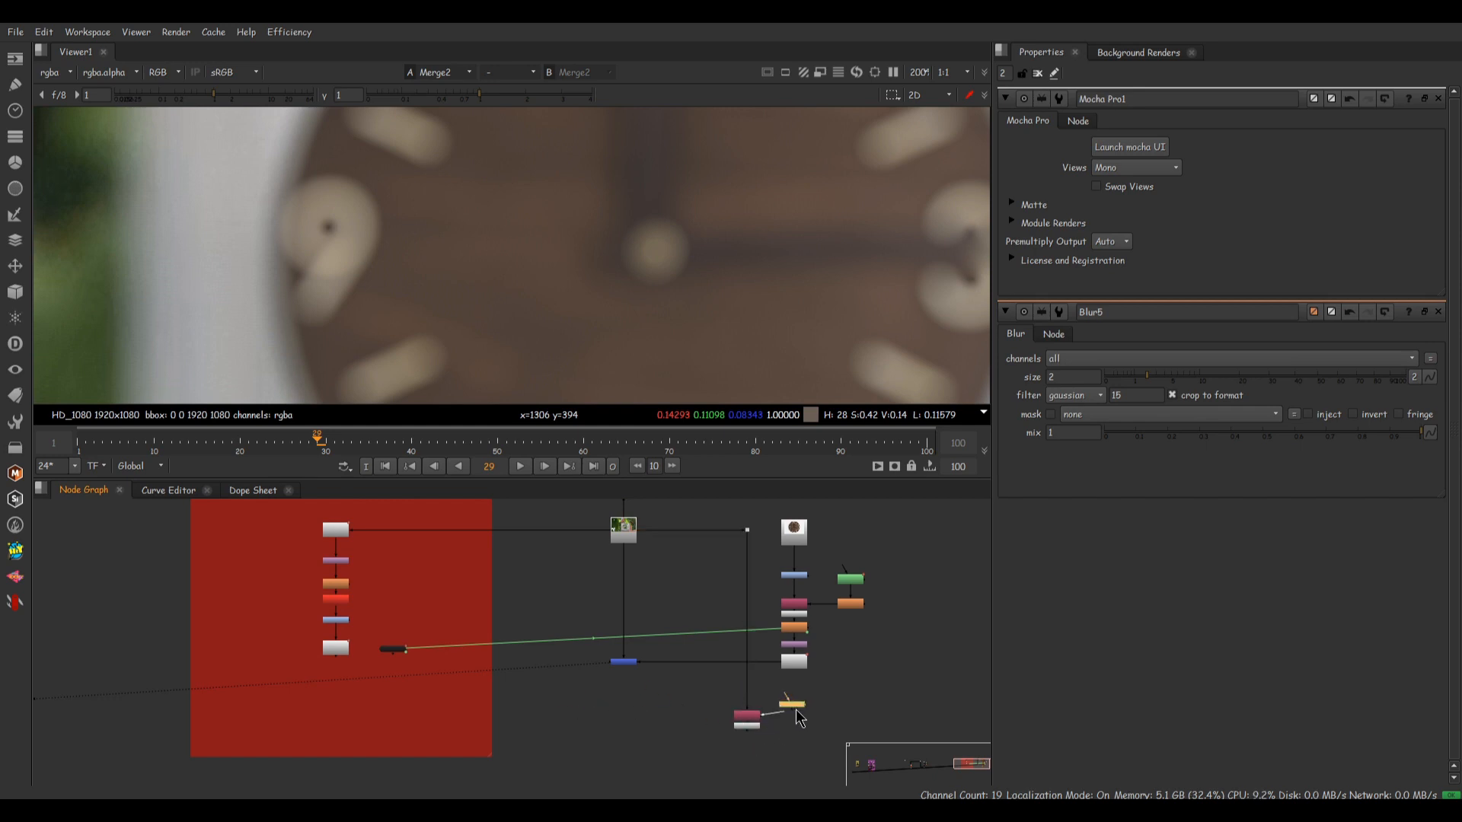
left_click(803, 718)
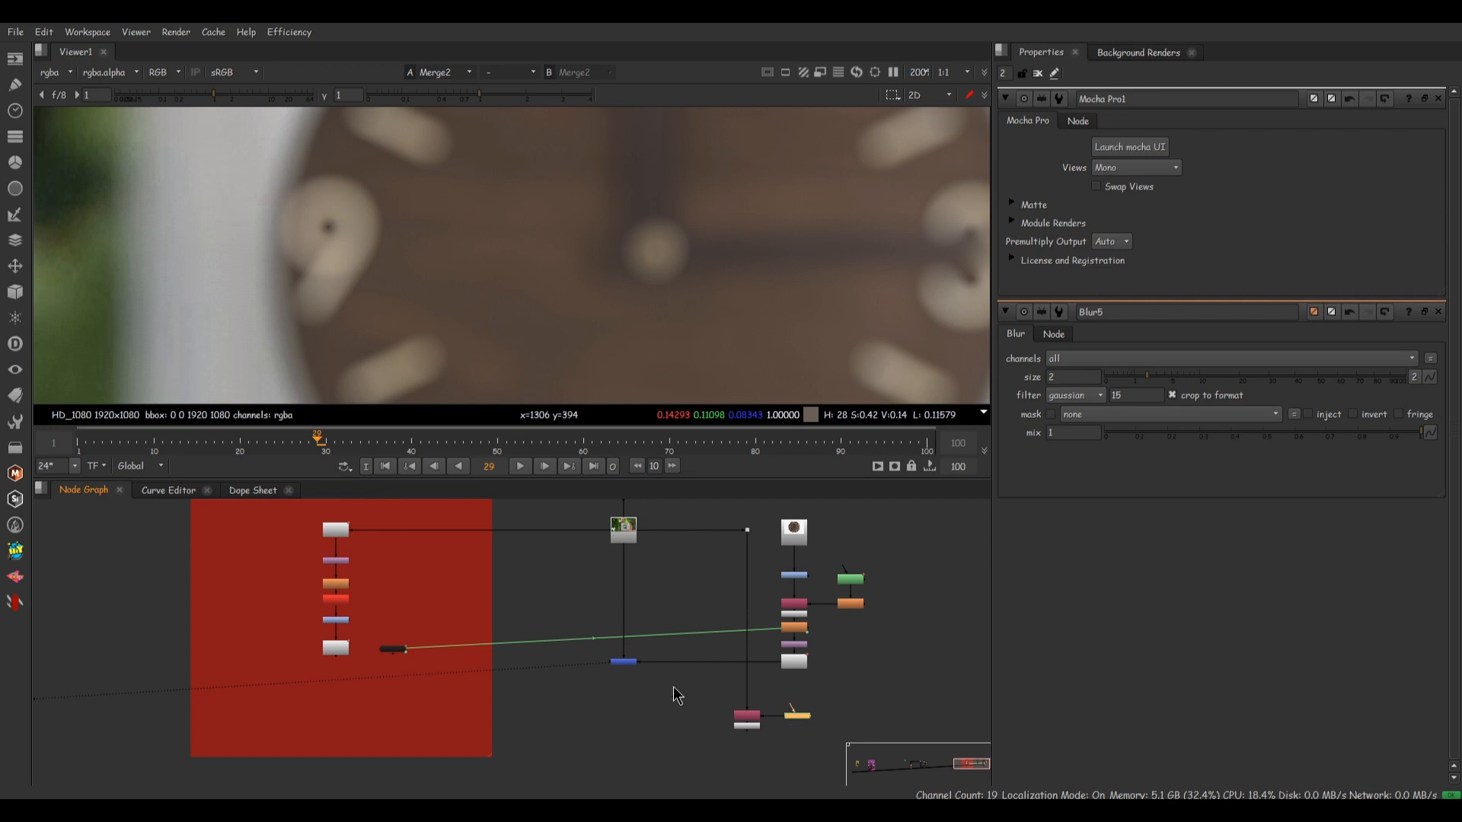
- Merge the premultiplied leaf branch over the clock composite with a new Merge node and view its output
left_click(627, 663, "ctrl")
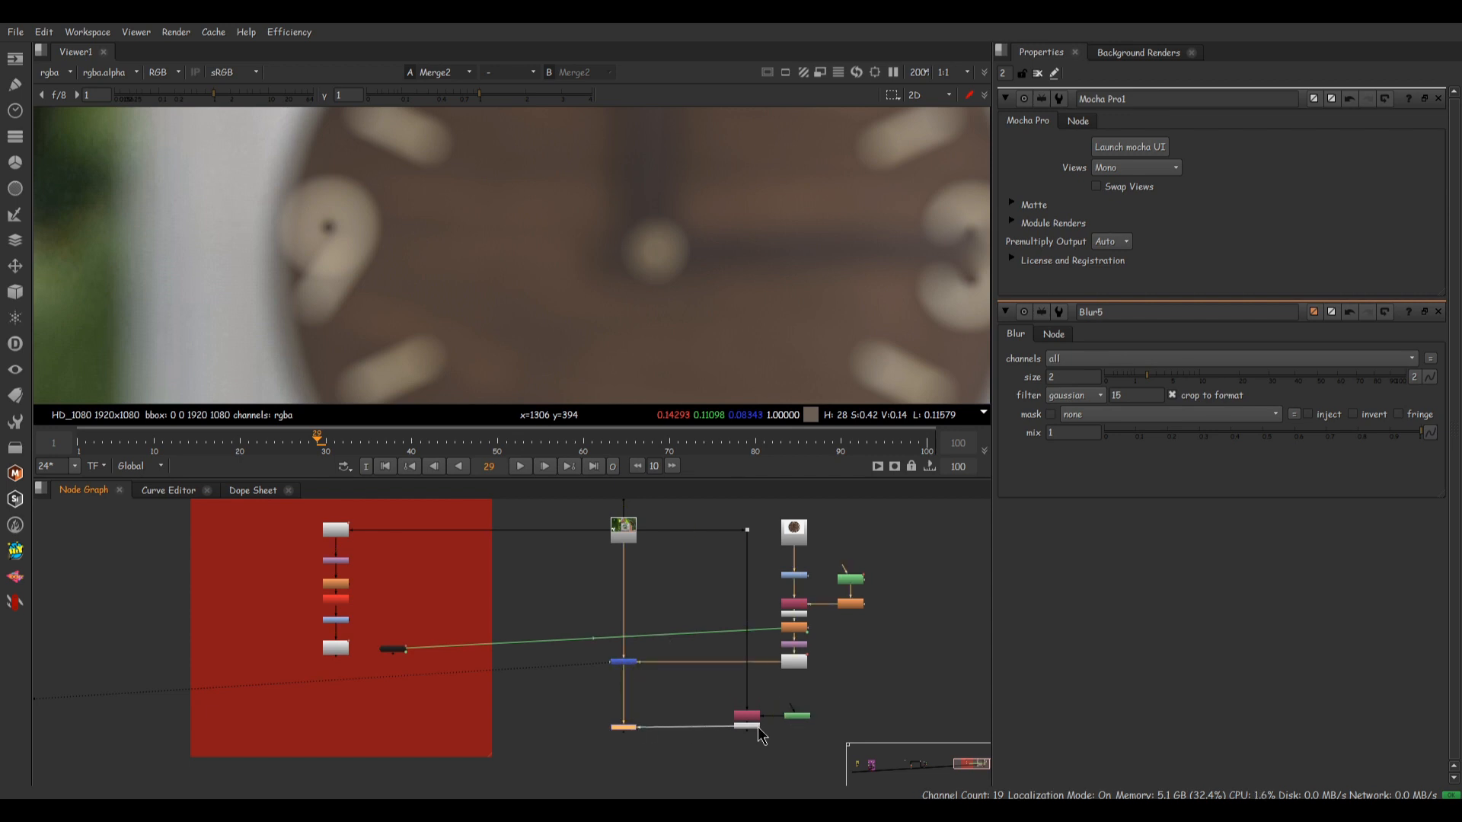
left_click_drag(758, 729, 756, 728)
key("2")
- Inspect the leaf's edge over the clock in the merged result, stepping back from frame 29 to frame 26
scroll(689, 279, "down", 6)
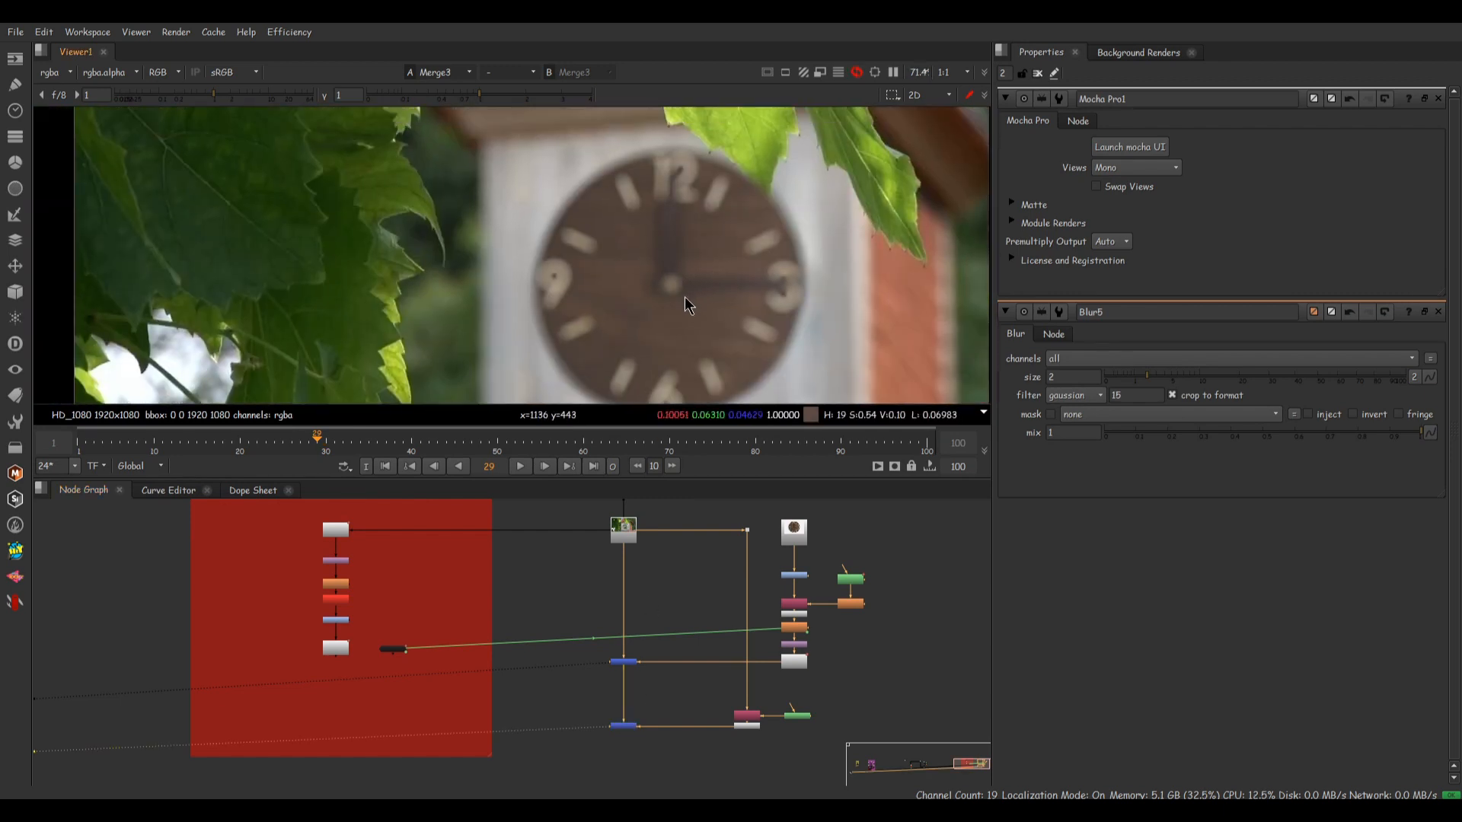
scroll(753, 221, "up", 3)
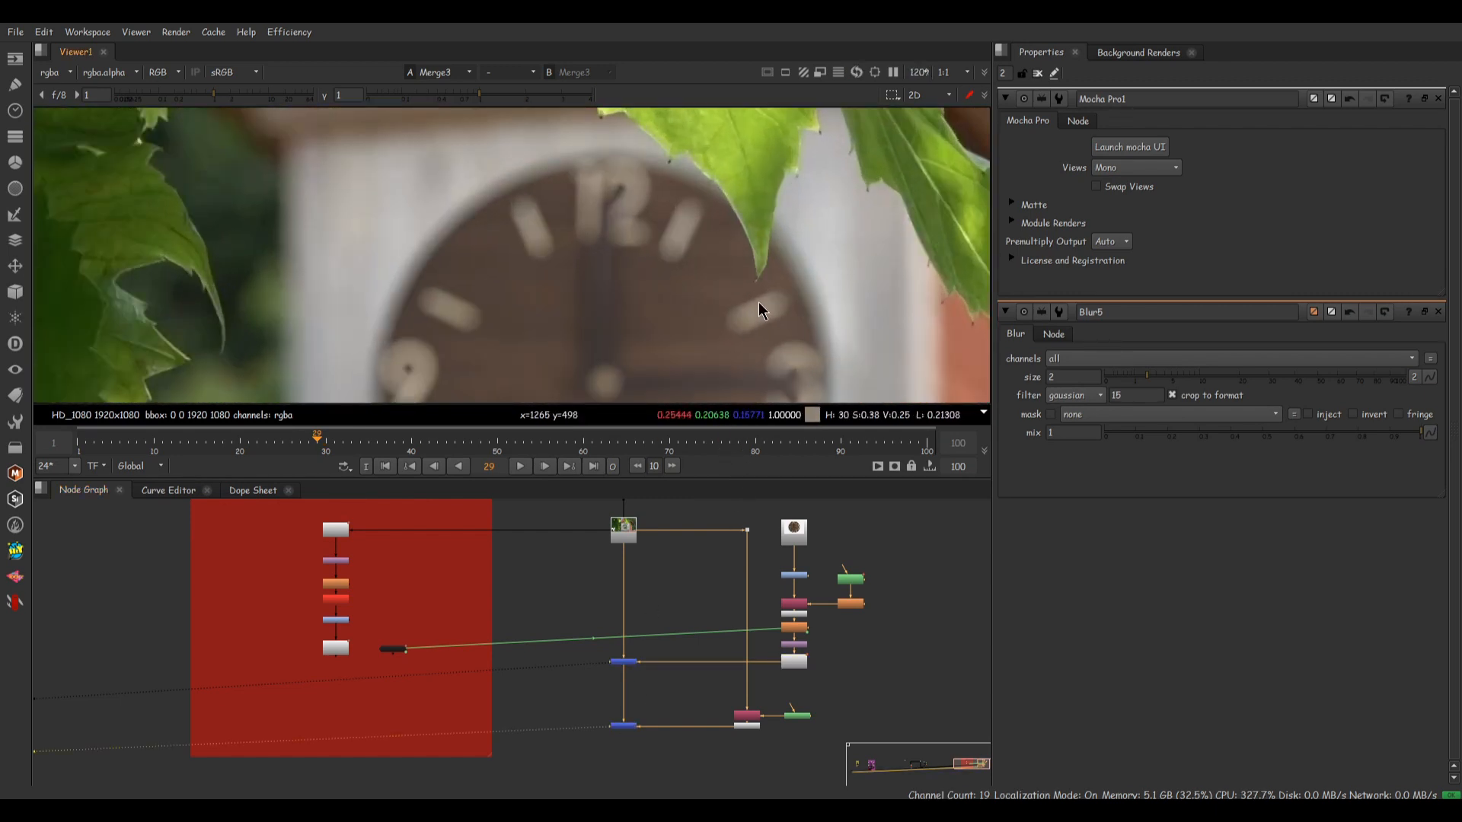
key("Left")
key("Left")
key("Left")
key("Left")
key("Right")
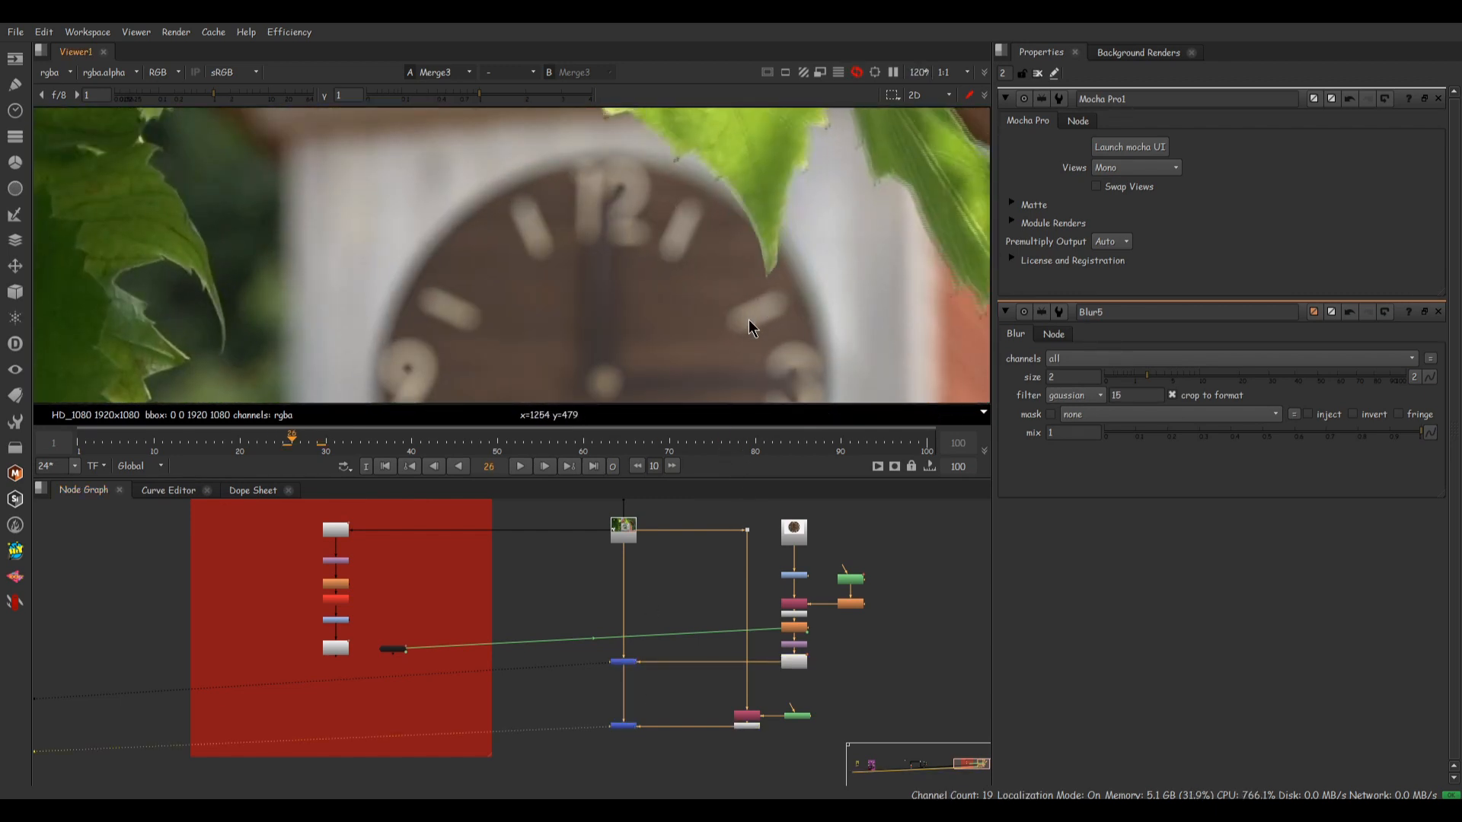
- Turn on motion blur for Spline_1 and Spline_2 in the leaf roto
left_click(805, 719)
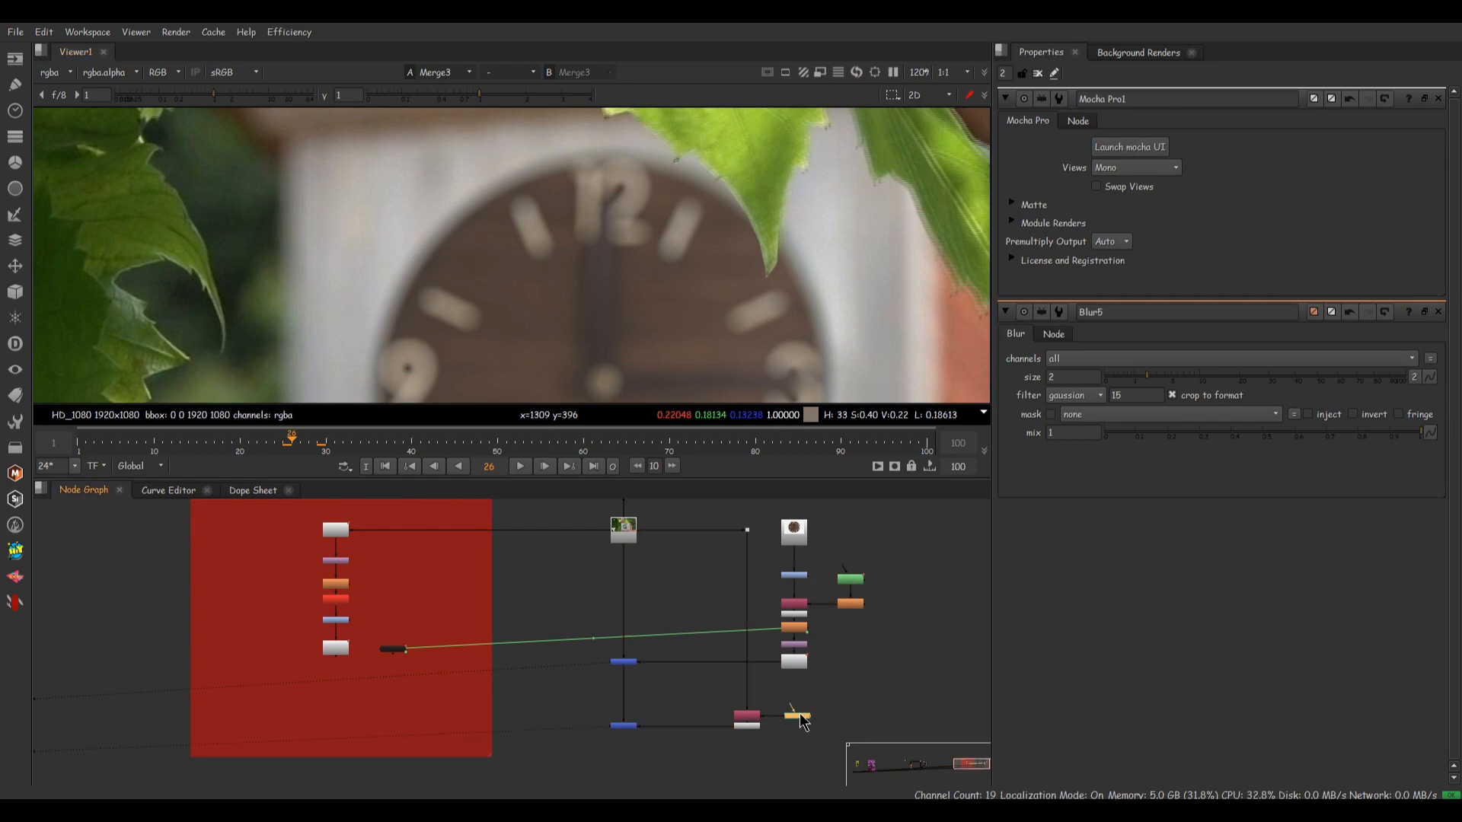
double_click(799, 717)
left_click(1360, 365)
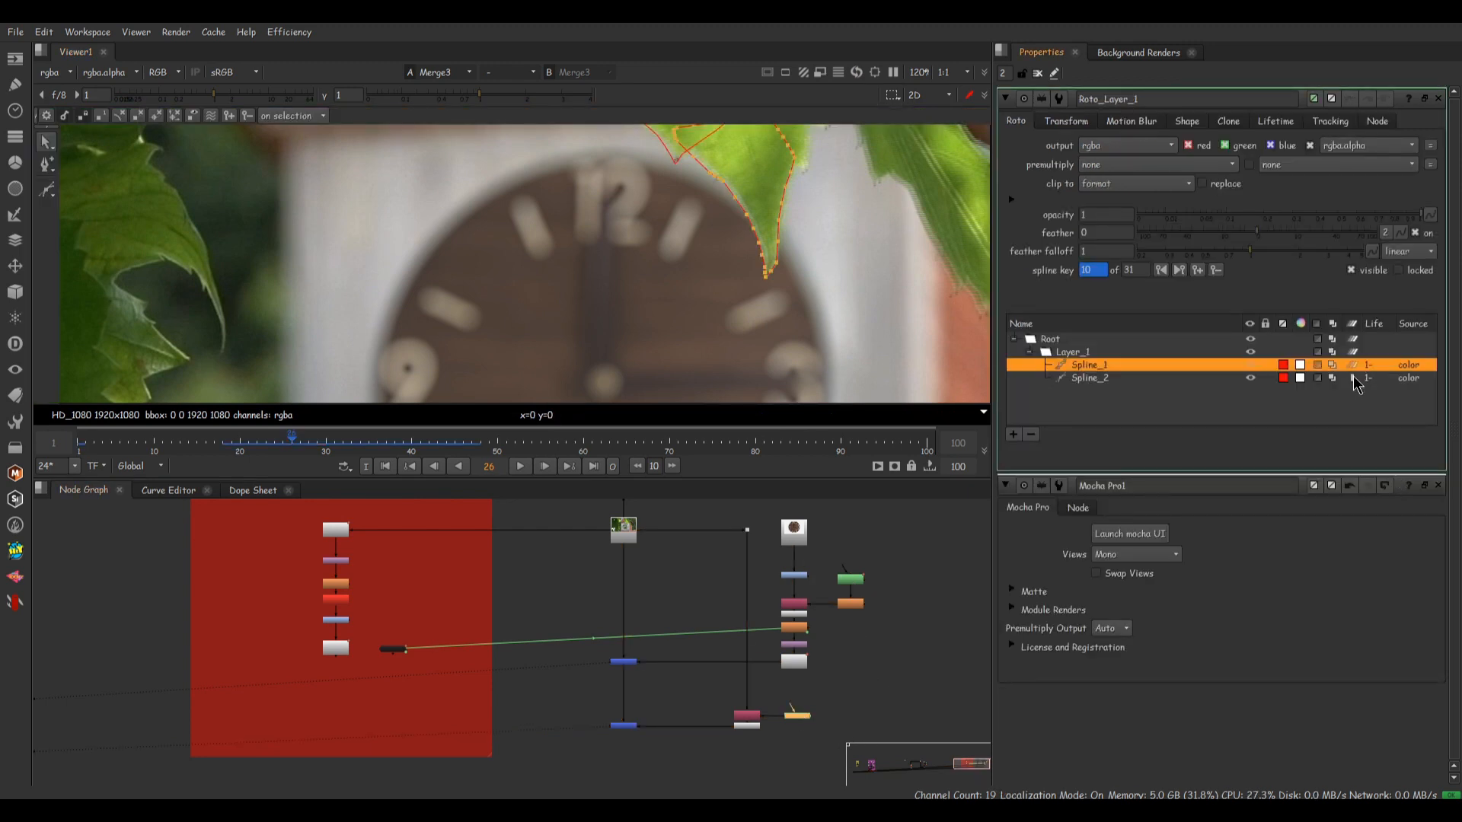
left_click(1361, 378)
- Step and scrub through the frames around 24 to 30 to check the motion-blurred leaf edge against the clock
key("Left")
key("Left")
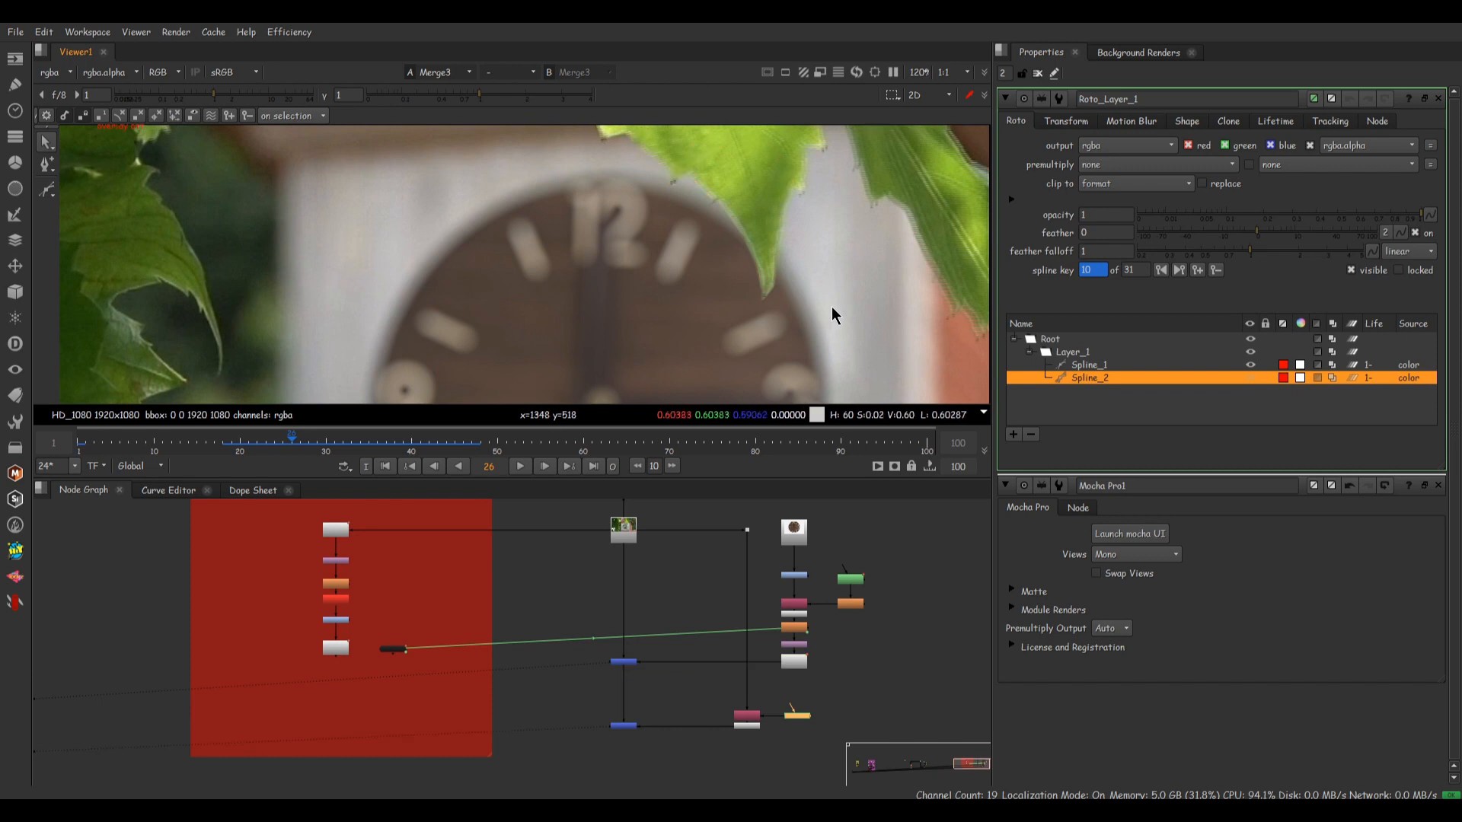
key("Right")
key("Right")
key("Right")
key("Right")
key("Right")
key("Right")
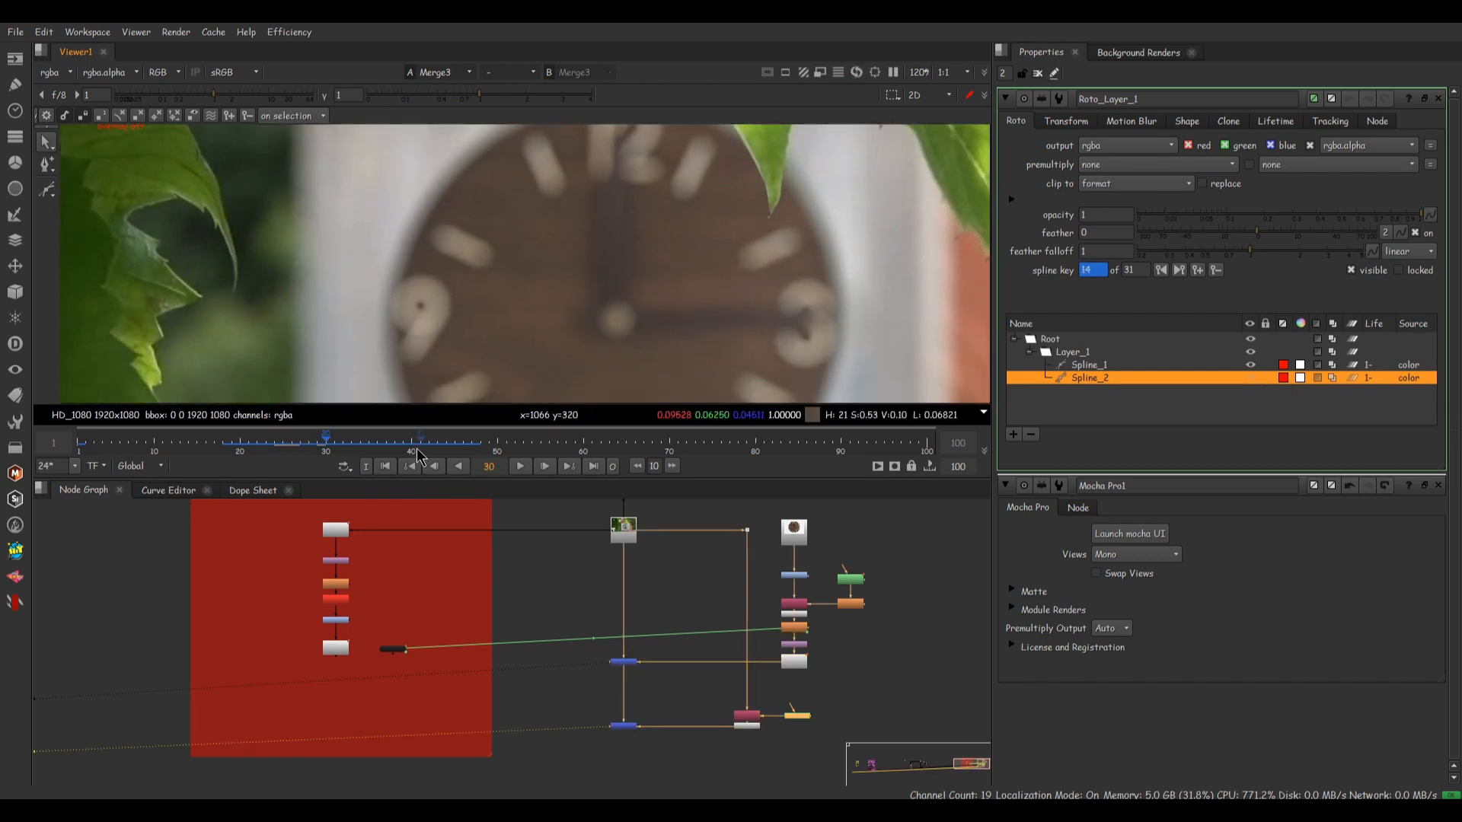
left_click_drag(358, 441, 308, 467)
key("Right")
scroll(775, 272, "down", 3)
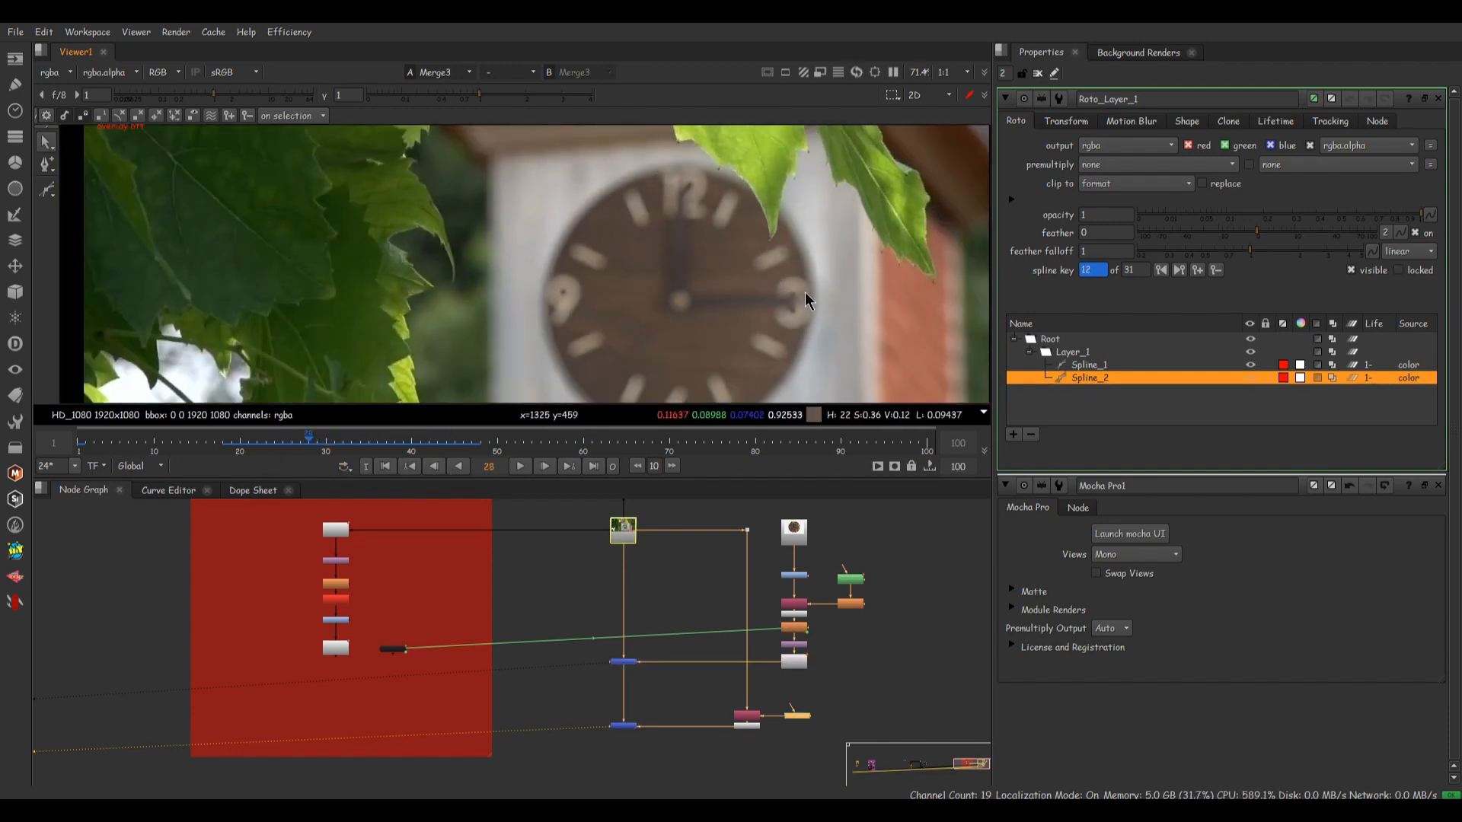
- Add a GrainAdvanced node after the leaf merge, masked by the tracked clock branch, and check the grain with darker viewer gamma and playback
middle_click_drag(679, 784, 704, 688)
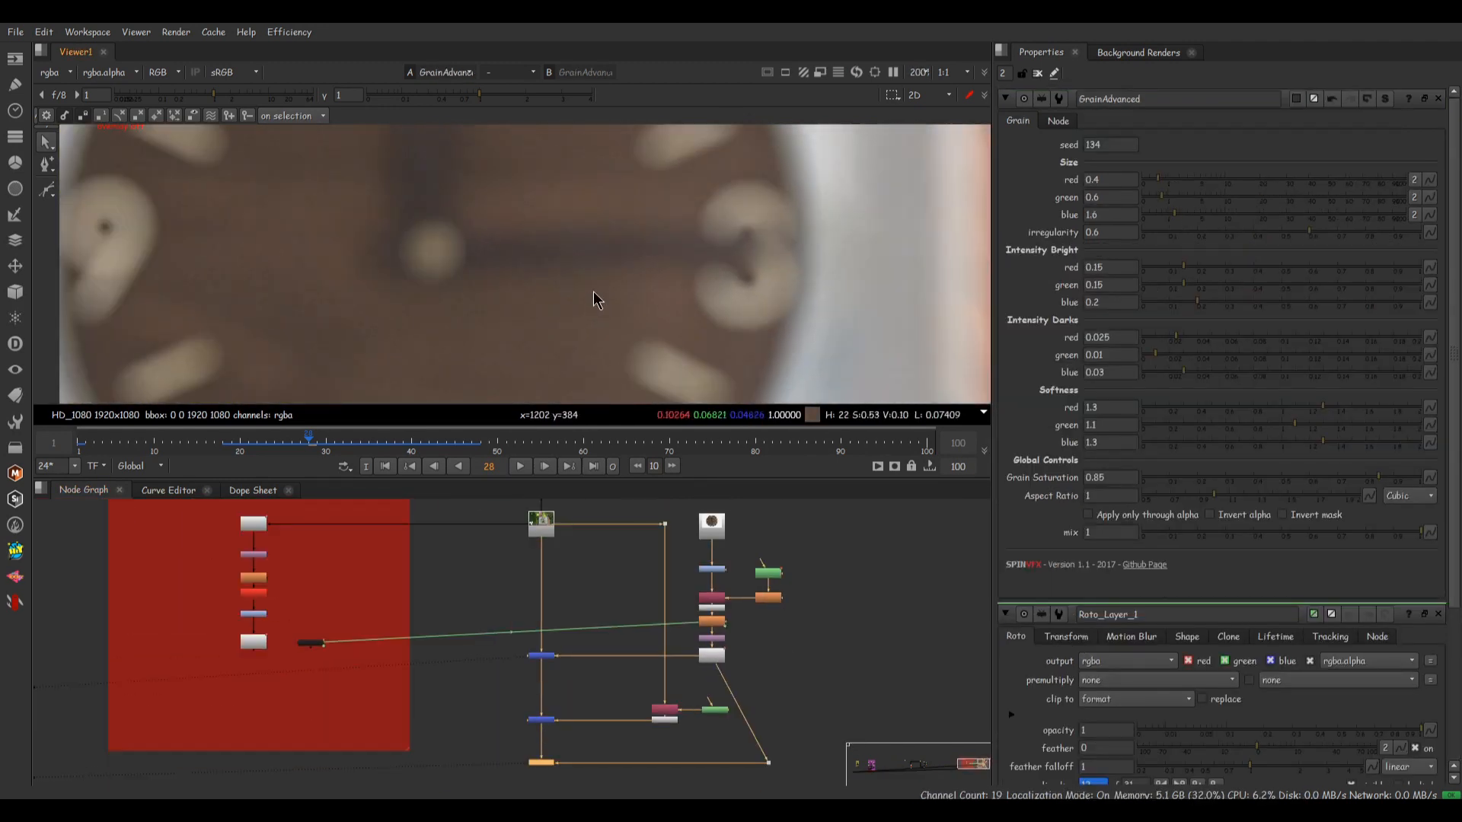
scroll(396, 304, "up", 1)
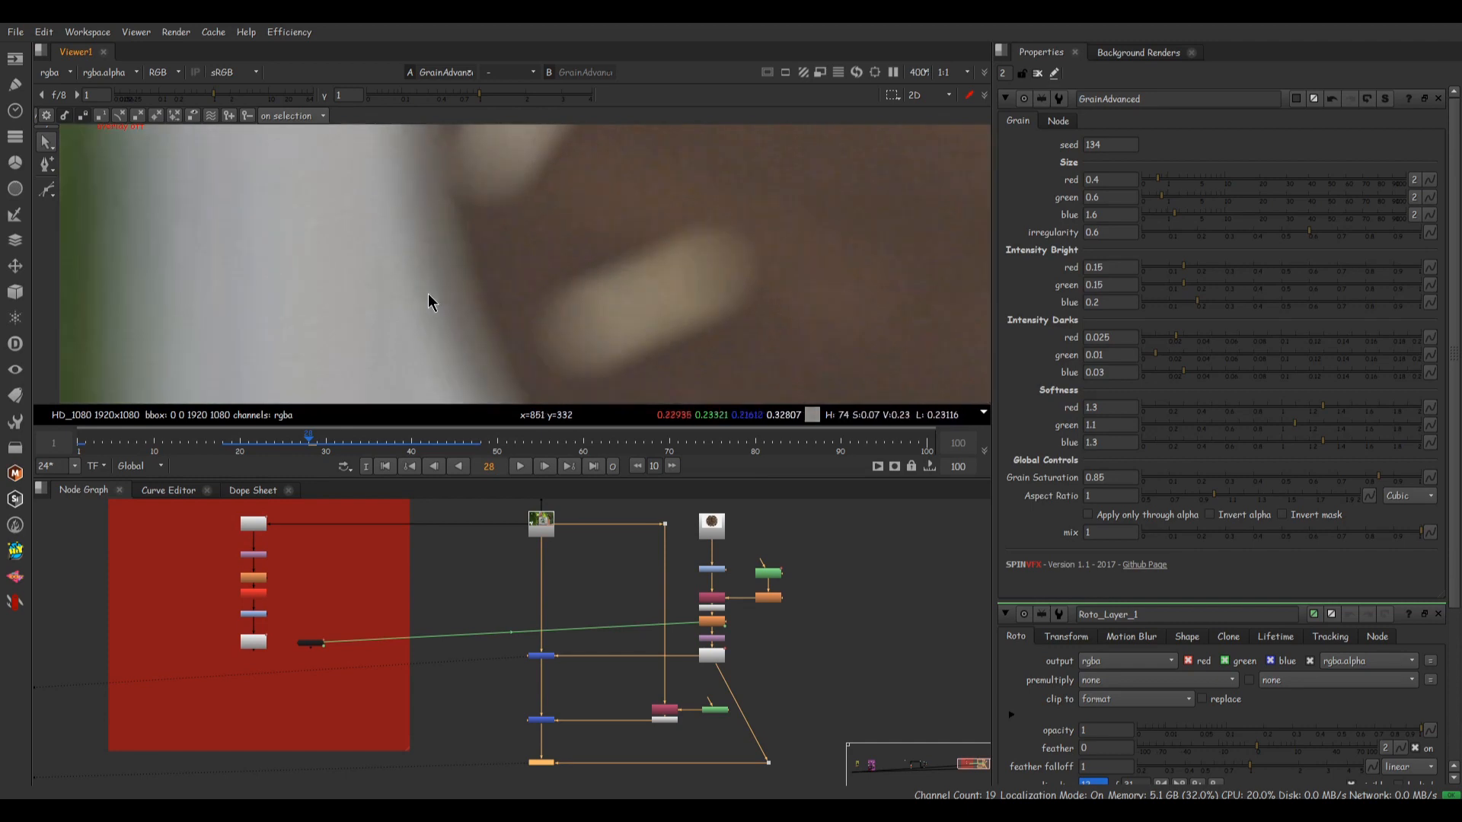
mouse_move(472, 98)
left_mouse_down()
mouse_move(437, 104)
mouse_move(464, 99)
left_mouse_up()
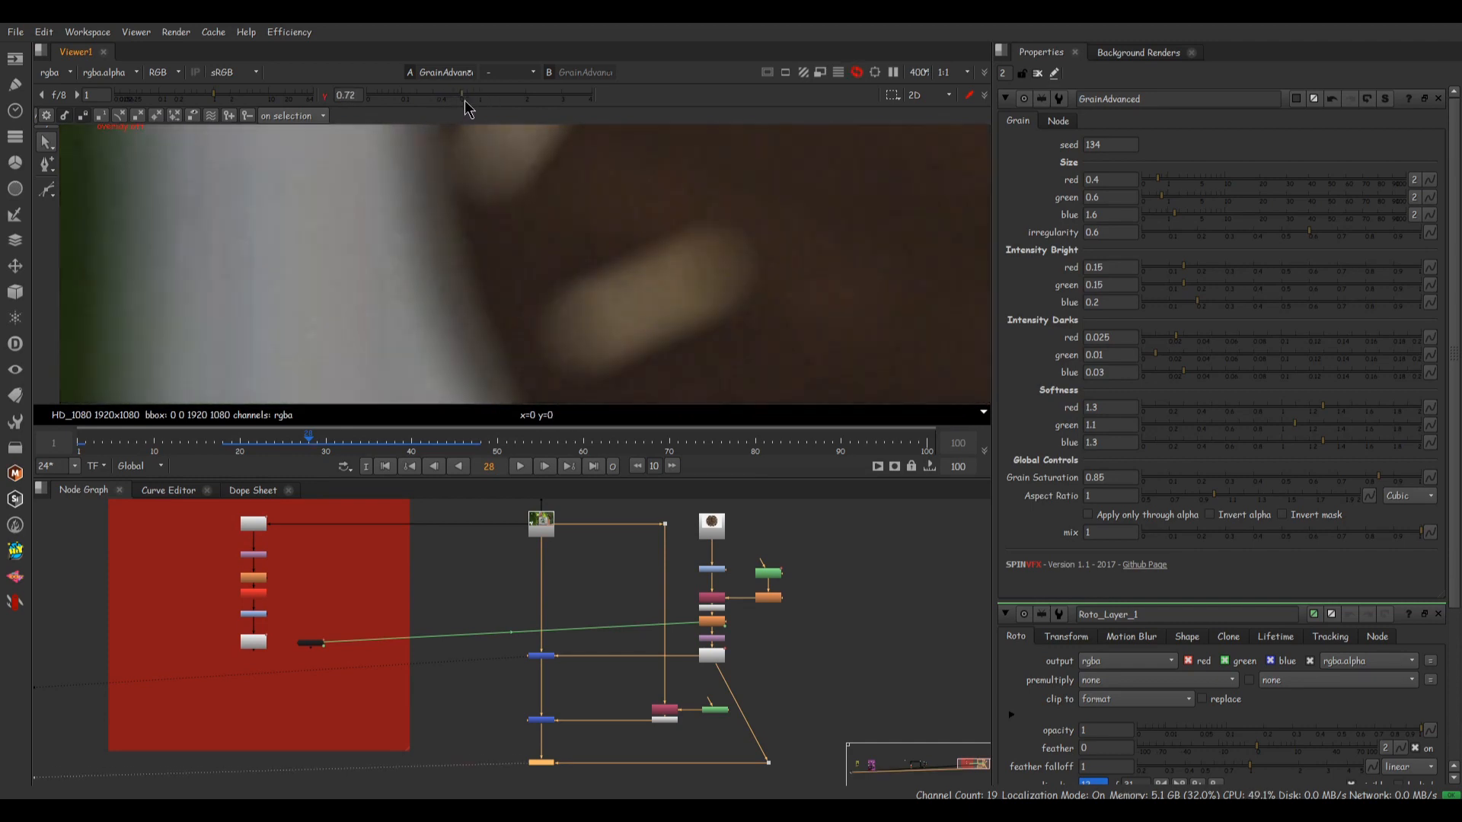
scroll(646, 260, "down", 6)
left_click(520, 466)
left_click_drag(448, 445, 293, 462)
- Move the CurveRemapper node higher in the red backdrop, beside the Shuffle node of the blur branch
scroll(761, 275, "down", 5)
scroll(298, 621, "up", 5)
left_click_drag(345, 670, 386, 556)
scroll(365, 575, "down", 2)
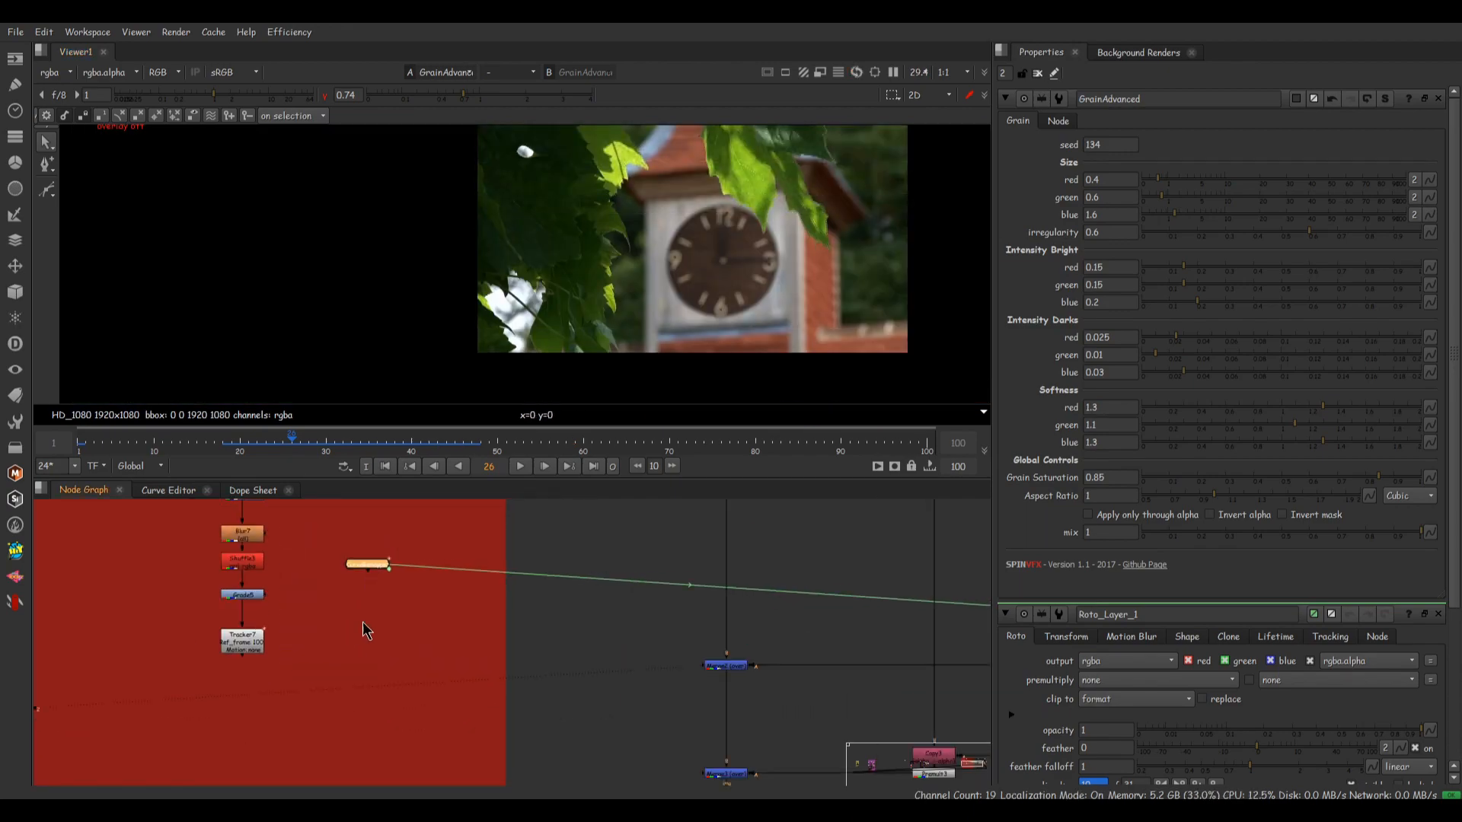